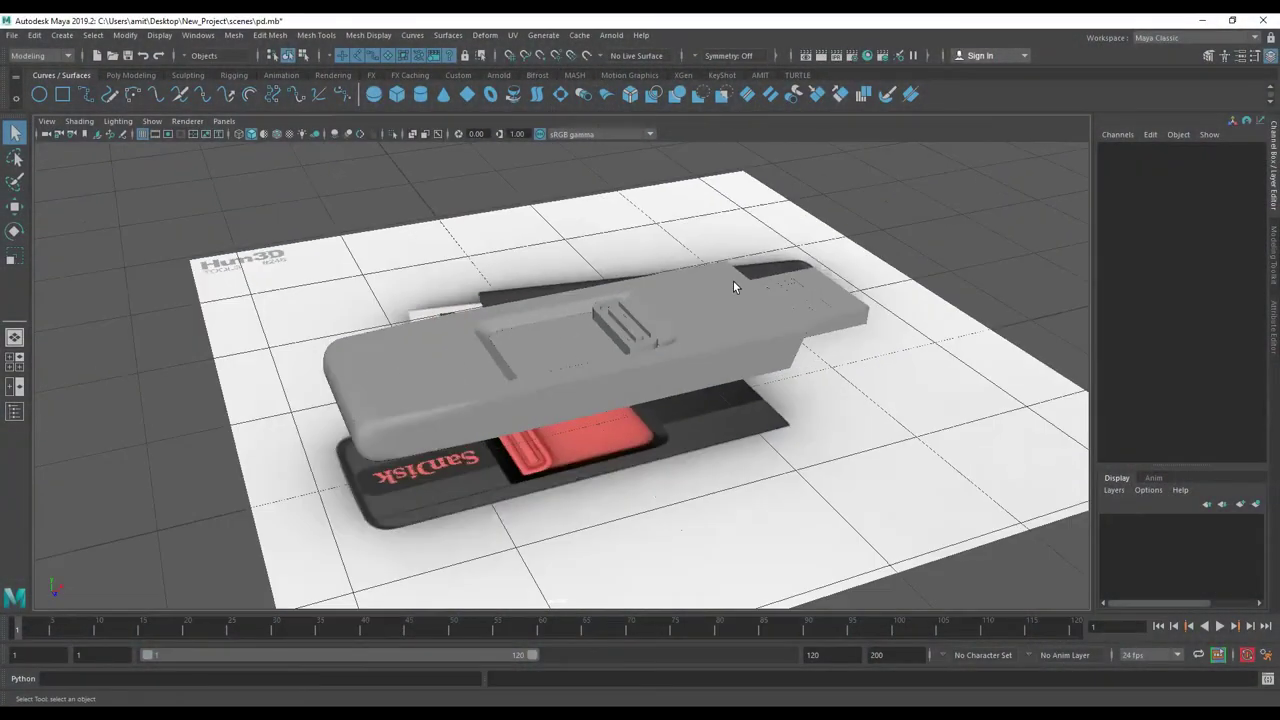
- Select the drive's outer grey shell and isolate it so only it shows
left_click(740, 281)
mouse_move(681, 354)
left_mouse_down("alt")
mouse_move(653, 377)
mouse_move(734, 366)
mouse_move(451, 391)
mouse_move(496, 431)
mouse_move(433, 413)
mouse_move(425, 301)
mouse_move(437, 380)
mouse_move(379, 421)
mouse_move(441, 352)
mouse_move(400, 380)
mouse_move(630, 390)
mouse_move(470, 330)
mouse_move(426, 366)
mouse_move(523, 380)
mouse_move(345, 361)
mouse_move(634, 397)
left_mouse_up("alt")
scroll(491, 383, "up", 3)
scroll(433, 413, "up", 3)
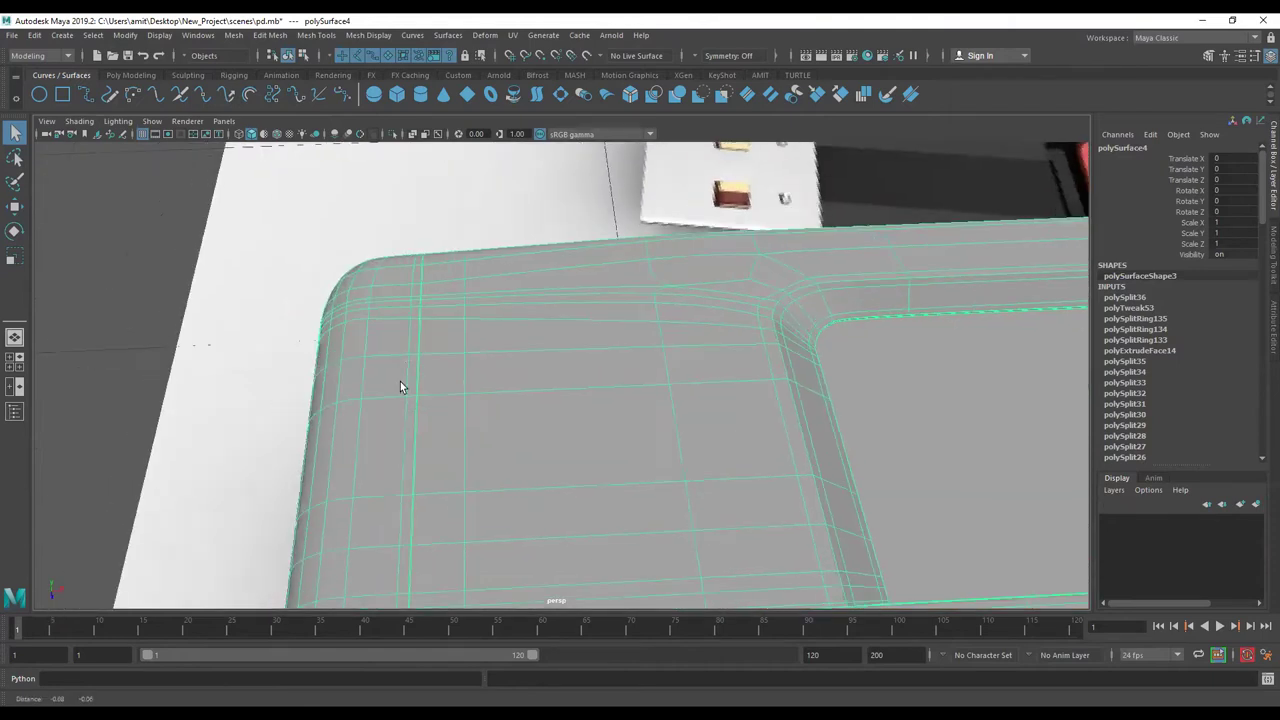
scroll(400, 380, "up", 2)
left_click(392, 134)
- Put the shell in face mode and view it straight down from the top
left_click(533, 360)
mouse_move(533, 360)
left_mouse_down("alt")
mouse_move(594, 357)
mouse_move(534, 400)
mouse_move(474, 277)
mouse_move(474, 306)
left_mouse_up("alt")
left_click(594, 357)
key("F11")
left_click(470, 300)
right_click_drag(535, 344, 500, 327, "alt")
mouse_move(500, 328)
left_mouse_down("alt")
mouse_move(523, 386)
mouse_move(549, 327)
mouse_move(525, 366)
left_mouse_up("alt")
key("space")
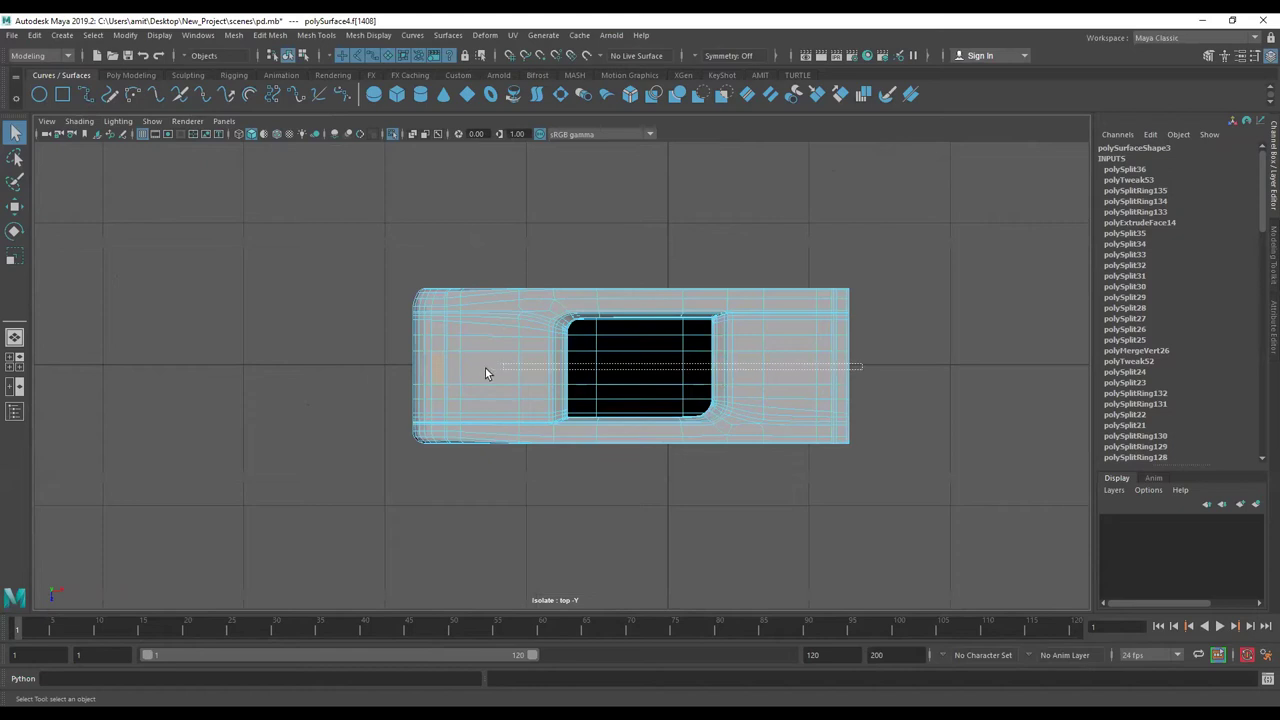
- Select the lengthwise face loop across the shell's top, dropping the extra face below the opening
double_click(438, 367)
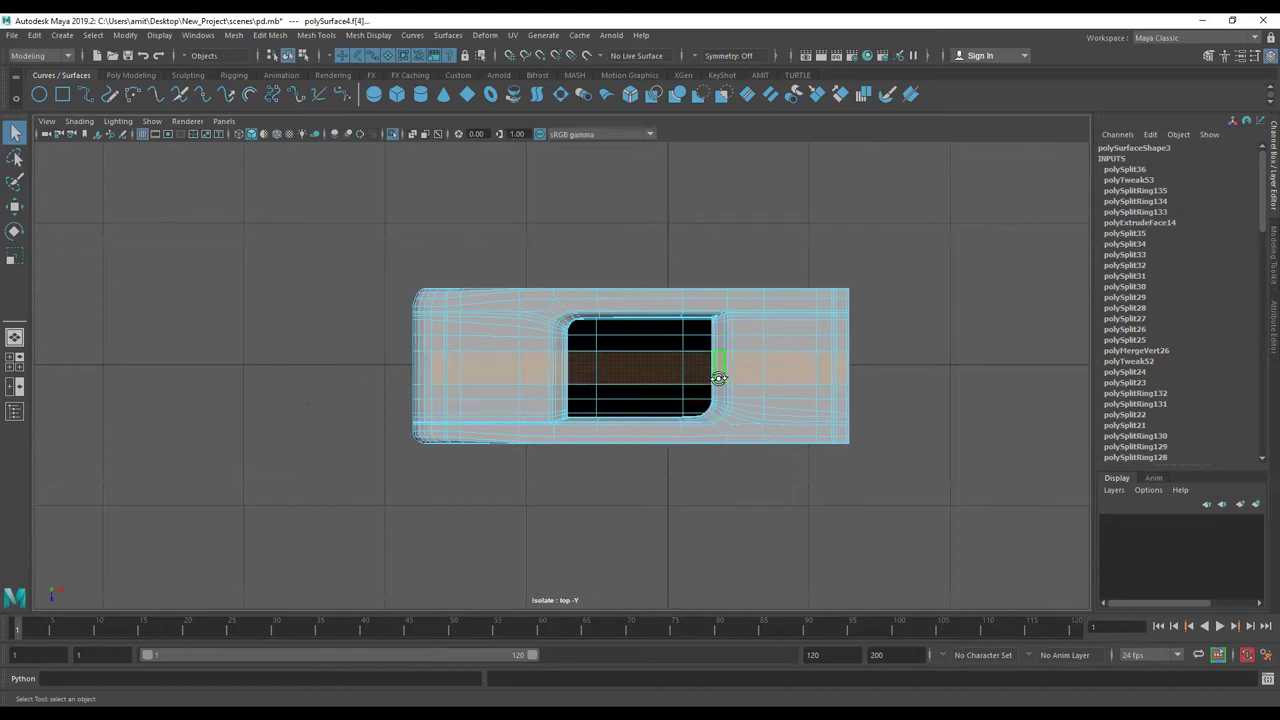
key("space")
mouse_move(720, 294)
left_mouse_down("alt")
mouse_move(700, 282)
mouse_move(541, 318)
left_mouse_up("alt")
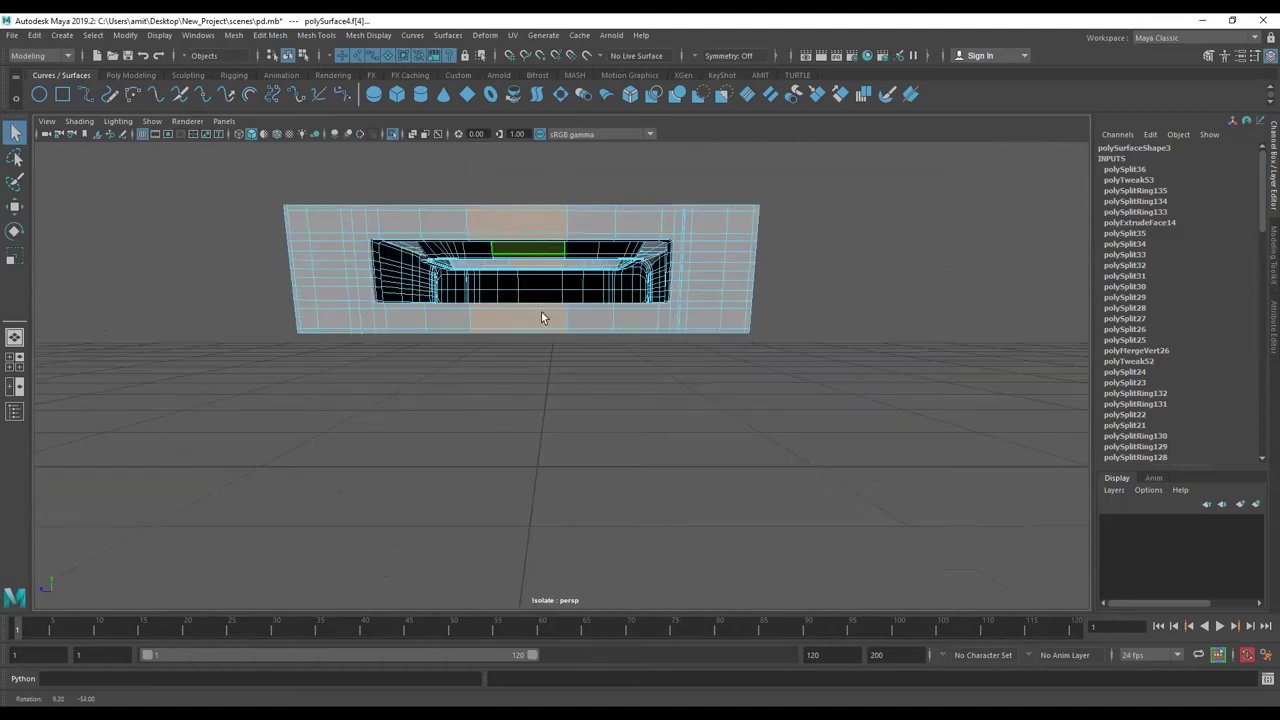
left_click_drag(250, 282, 903, 426, "ctrl")
mouse_move(520, 318)
left_mouse_down("alt")
mouse_move(594, 373)
mouse_move(501, 357)
mouse_move(431, 397)
mouse_move(510, 423)
mouse_move(686, 386)
mouse_move(590, 388)
mouse_move(684, 429)
left_mouse_up("alt")
mouse_move(684, 429)
right_mouse_down("alt")
mouse_move(663, 437)
mouse_move(663, 389)
mouse_move(714, 449)
mouse_move(667, 417)
mouse_move(705, 384)
mouse_move(696, 422)
right_mouse_up("alt")
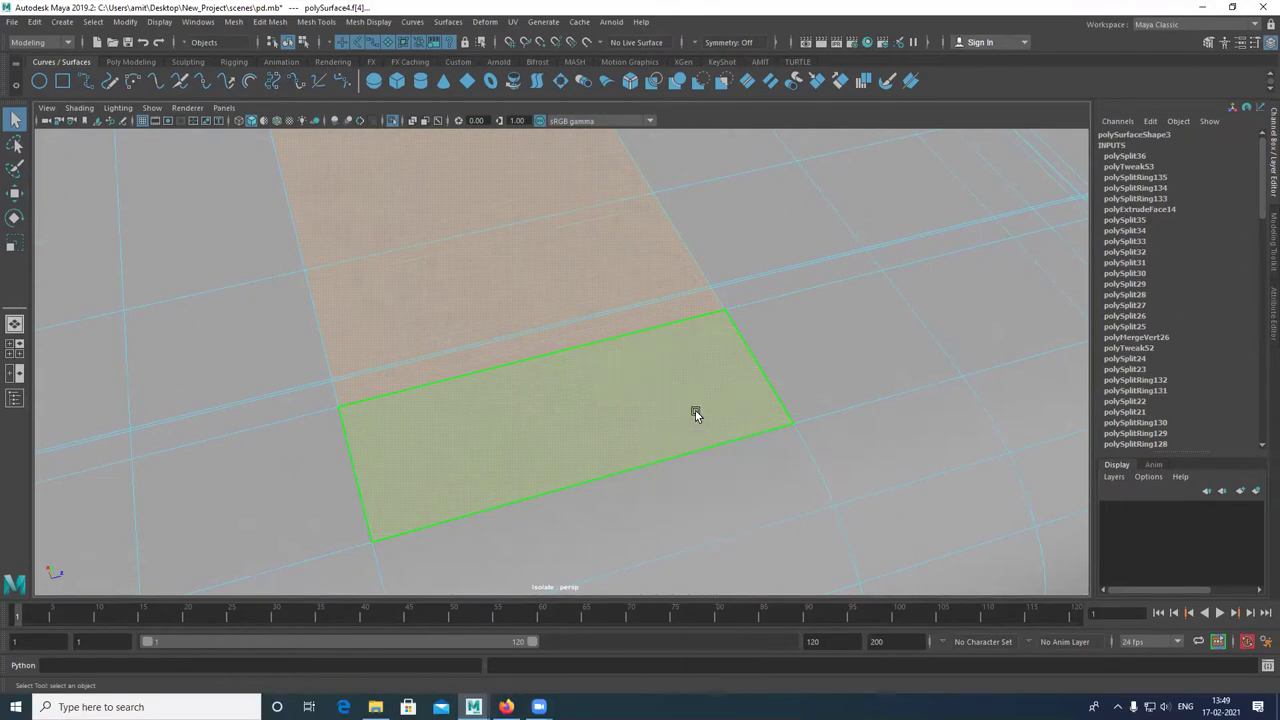
- Extrude the selected face band with a smooth-preview-off cage and an Offset of 0.01
key("ctrl+e")
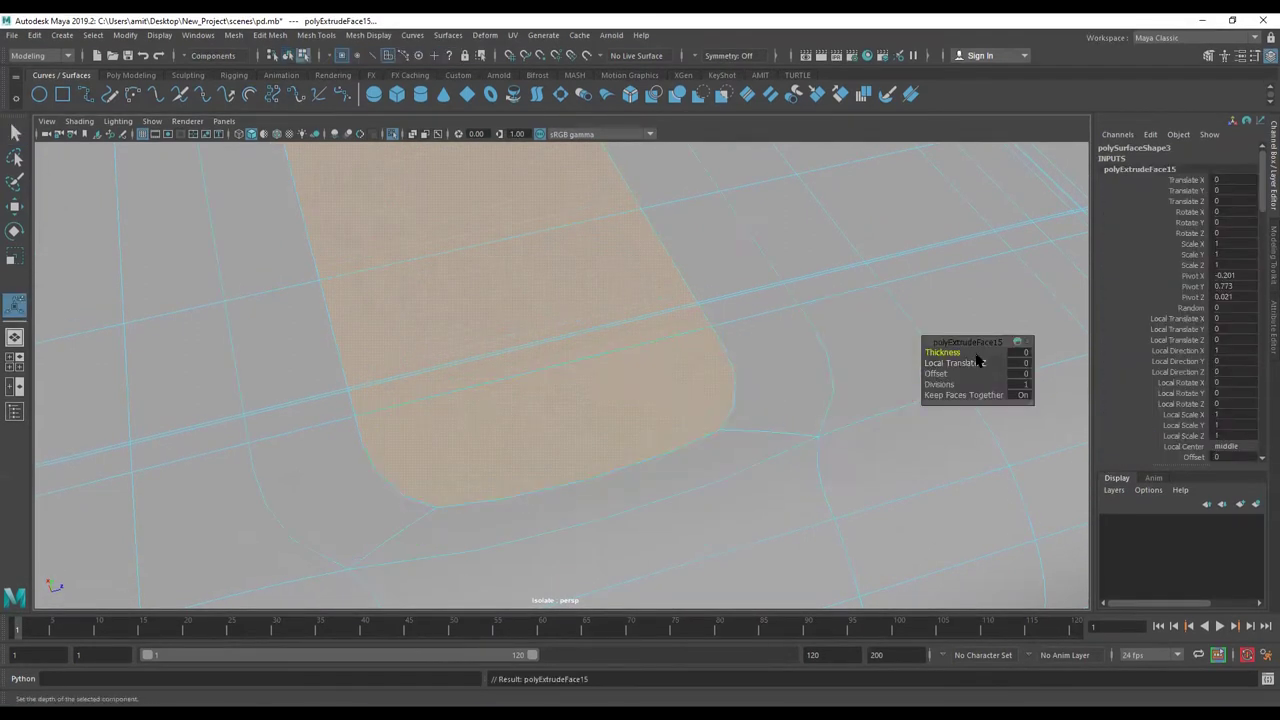
key("1")
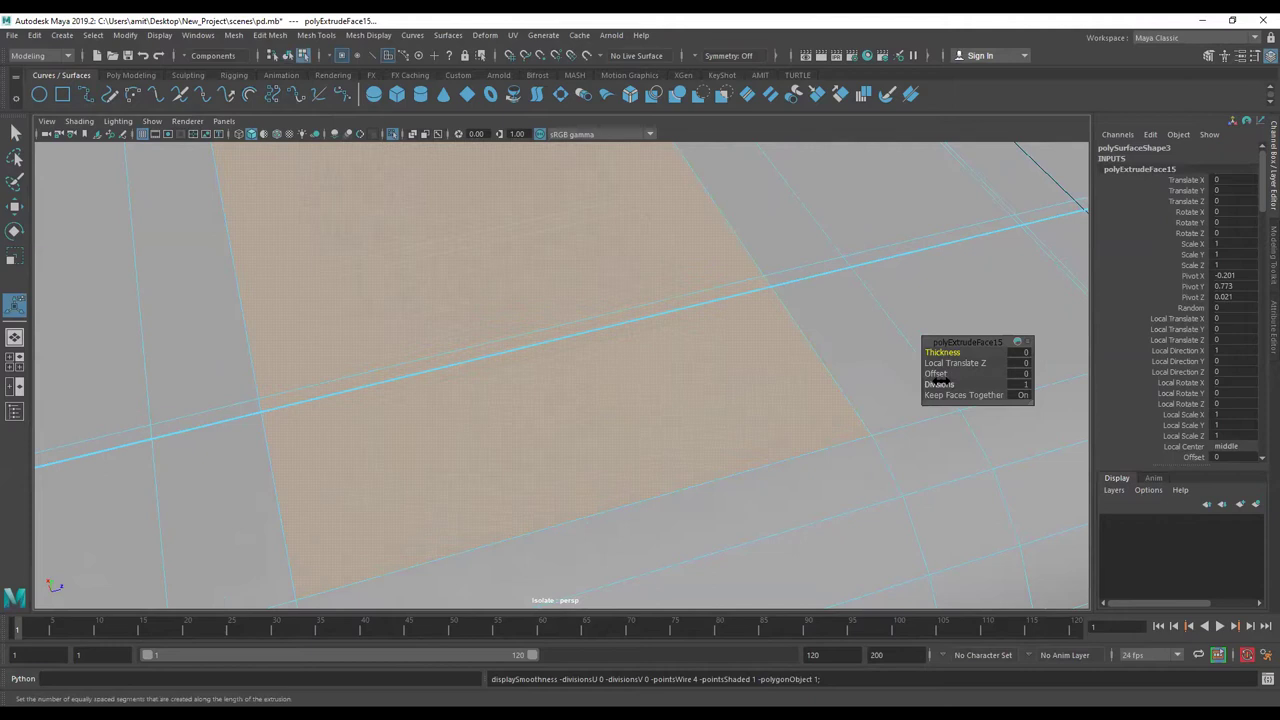
left_click_drag(960, 363, 944, 384)
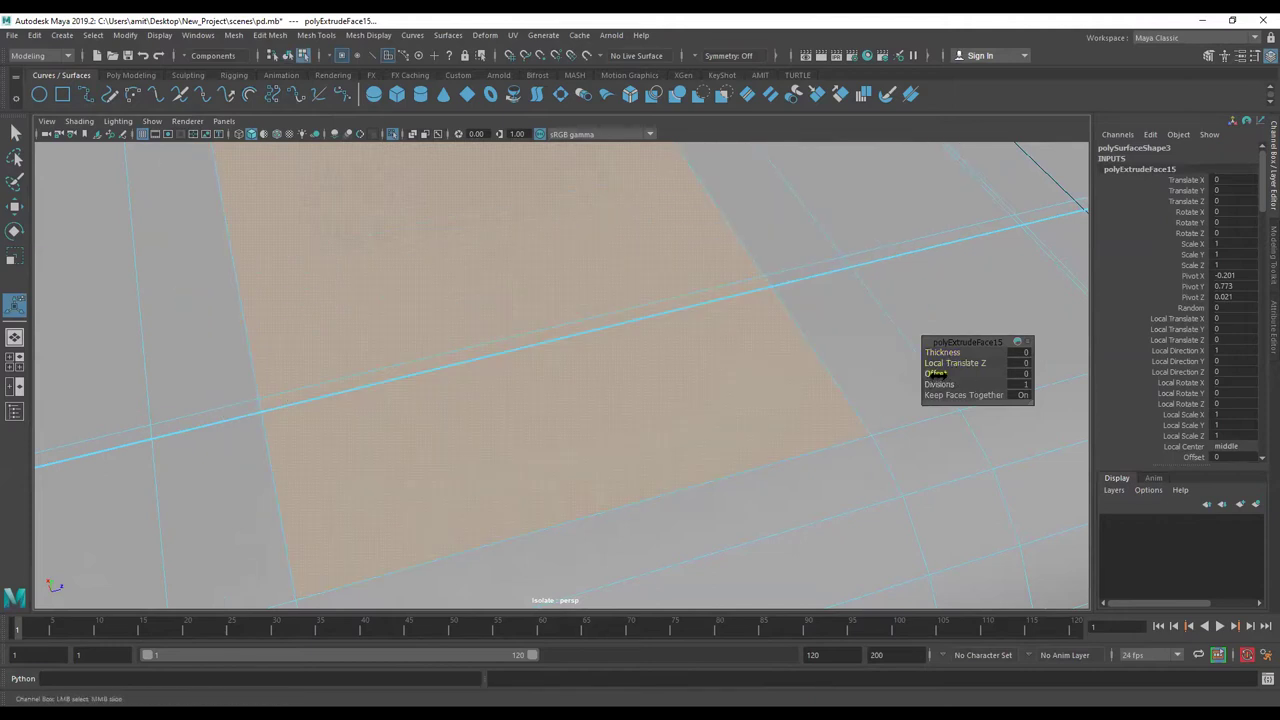
left_click_drag(936, 373, 709, 394)
left_click(1018, 374)
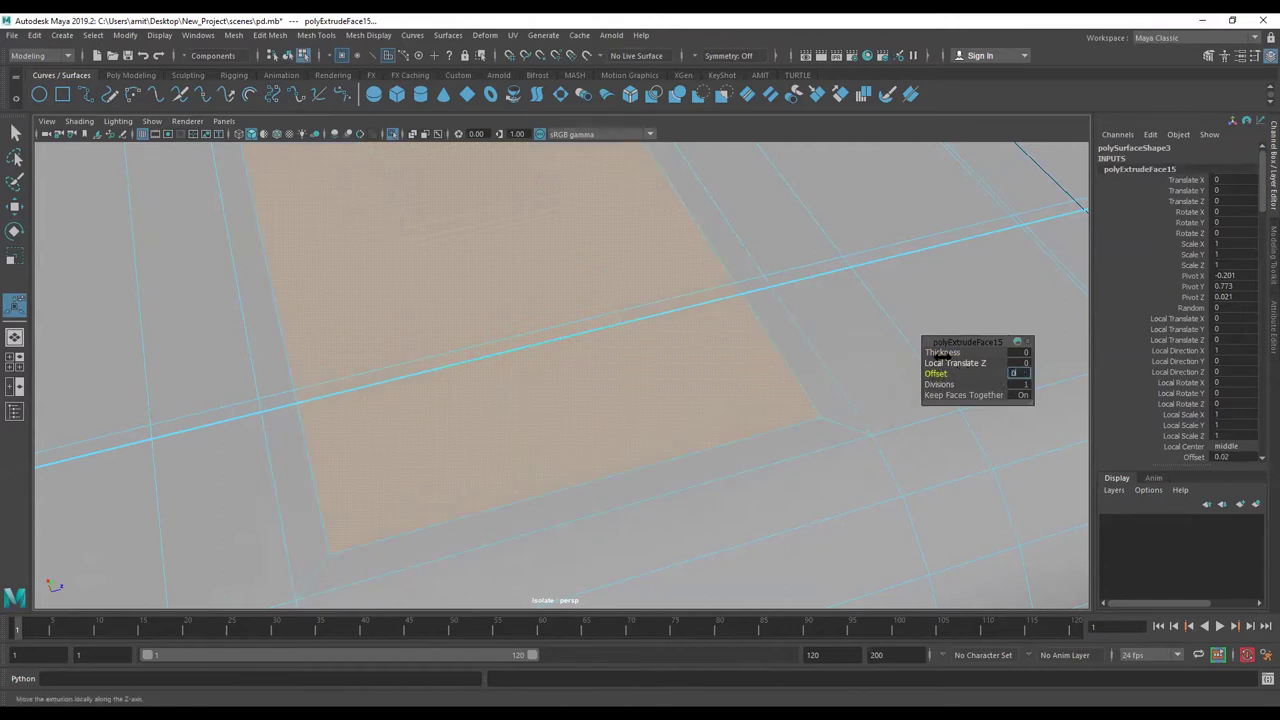
type("1")
key("Return")
- Inspect the extrusion around the corner and opening, then commit Offset 0.001 with 2 divisions
scroll(731, 363, "down", 2)
scroll(614, 394, "down", 2)
mouse_move(614, 394)
left_mouse_down("alt")
mouse_move(586, 380)
mouse_move(877, 391)
left_mouse_up("alt")
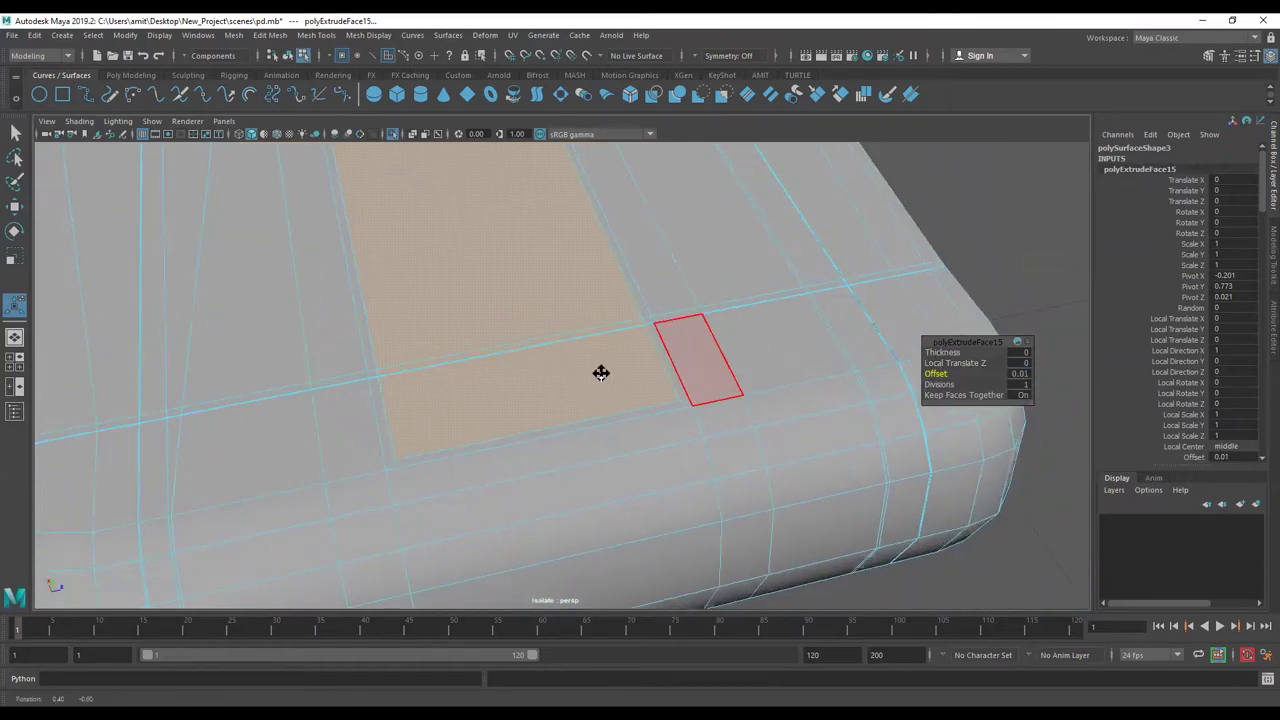
scroll(600, 372, "down", 2)
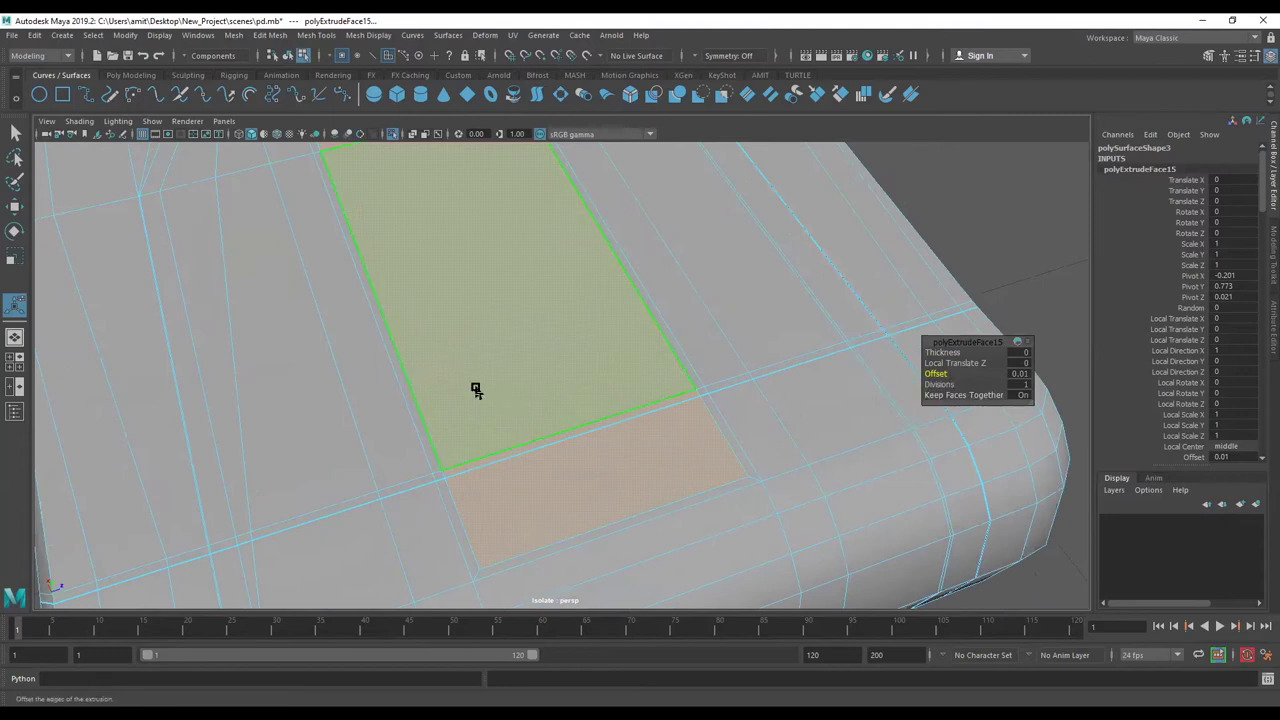
scroll(475, 390, "down", 2)
scroll(591, 429, "up", 4)
middle_click_drag(597, 429, 633, 394, "alt")
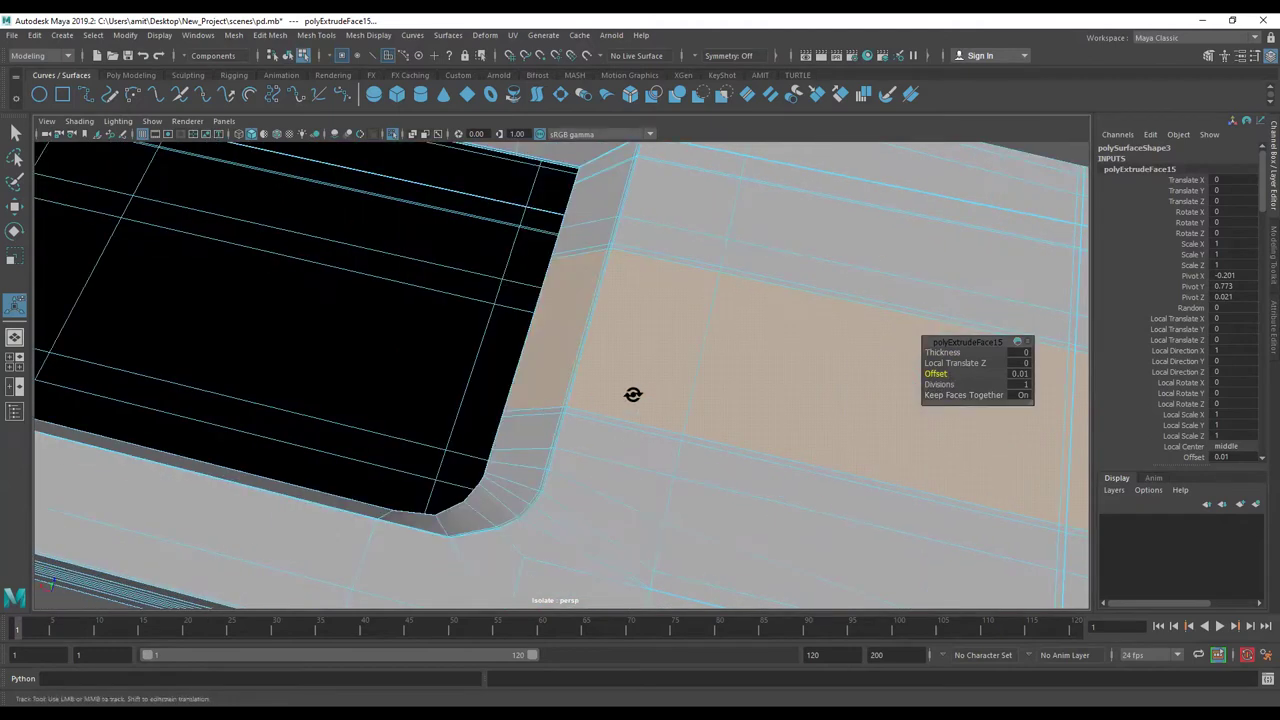
mouse_move(633, 394)
left_mouse_down("alt")
mouse_move(832, 320)
mouse_move(534, 377)
left_mouse_up("alt")
scroll(493, 391, "up", 3)
scroll(583, 337, "up", 2)
mouse_move(583, 337)
left_mouse_down("alt")
mouse_move(500, 474)
mouse_move(540, 349)
left_mouse_up("alt")
scroll(540, 349, "down", 3)
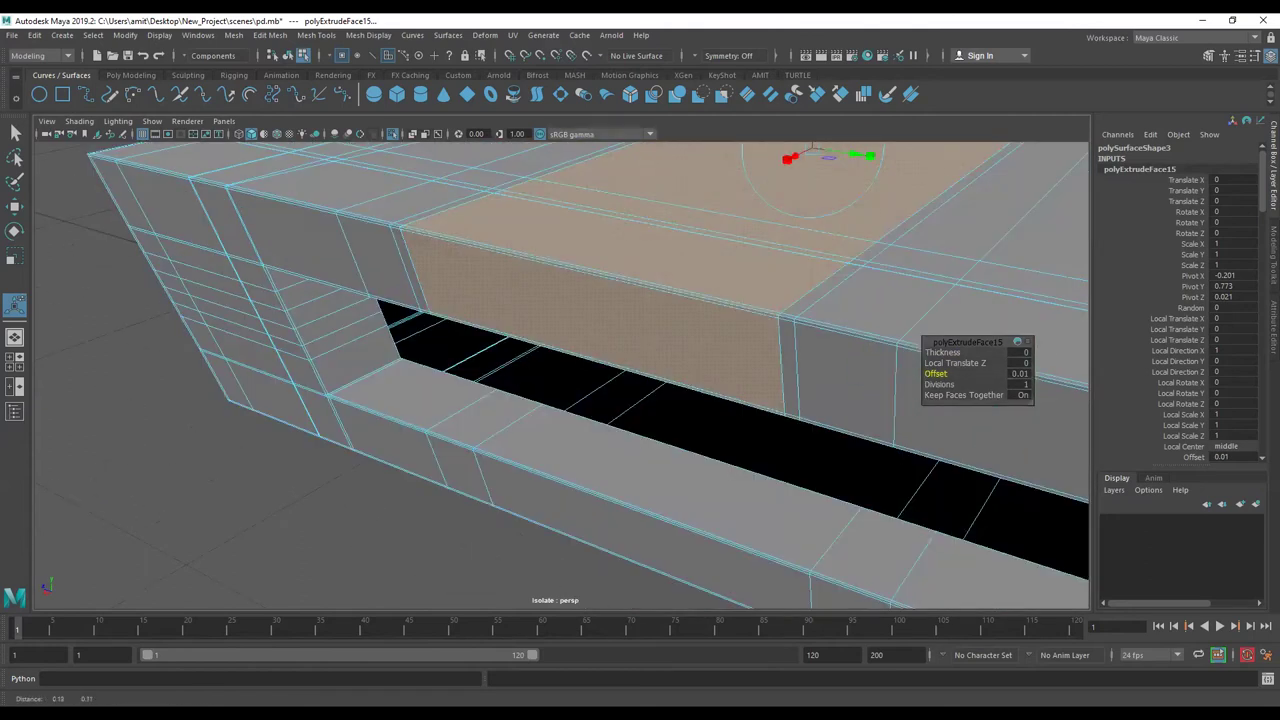
key("f")
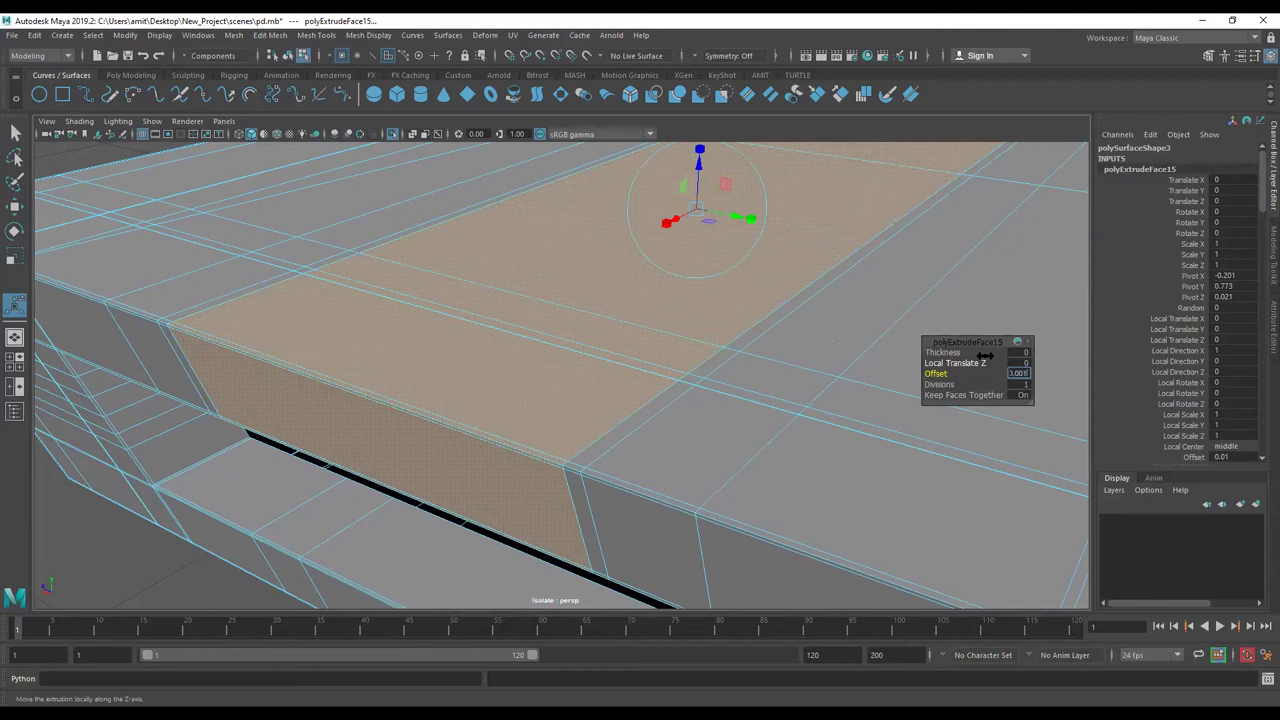
key("Return")
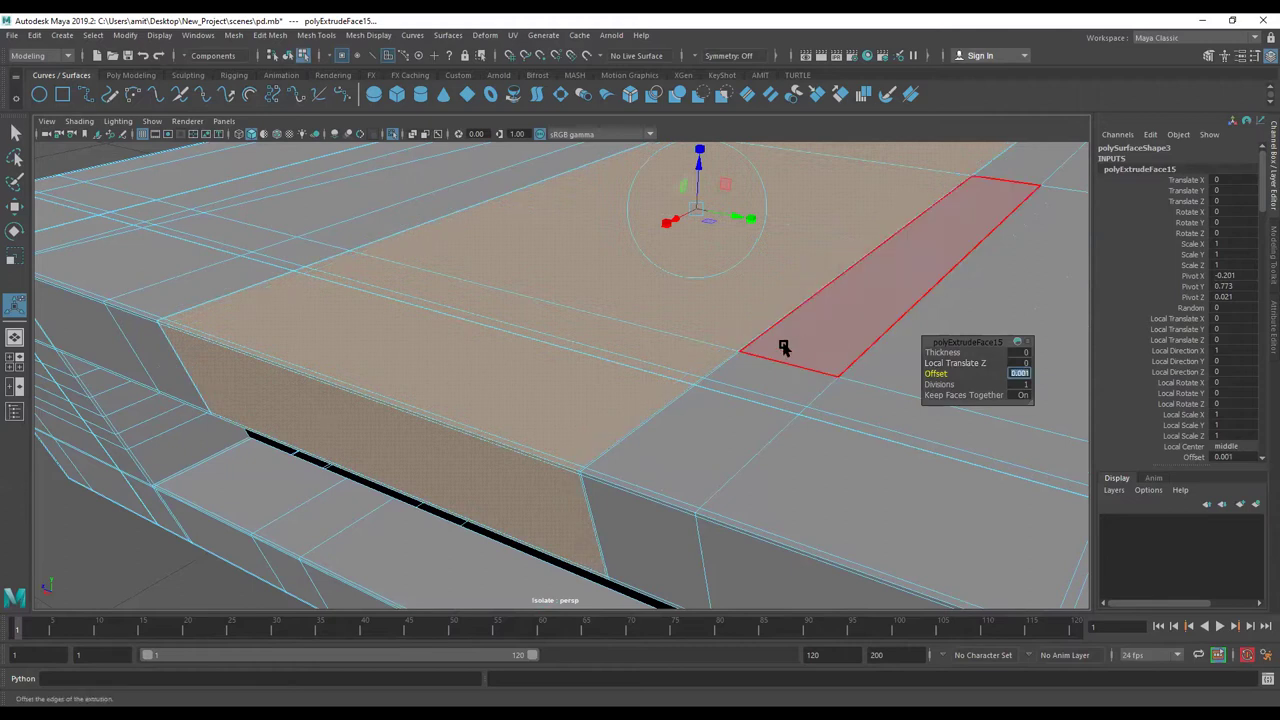
- Return to Object Mode and select the whole shell to review the inset border
scroll(787, 356, "up", 3)
scroll(737, 357, "up", 2)
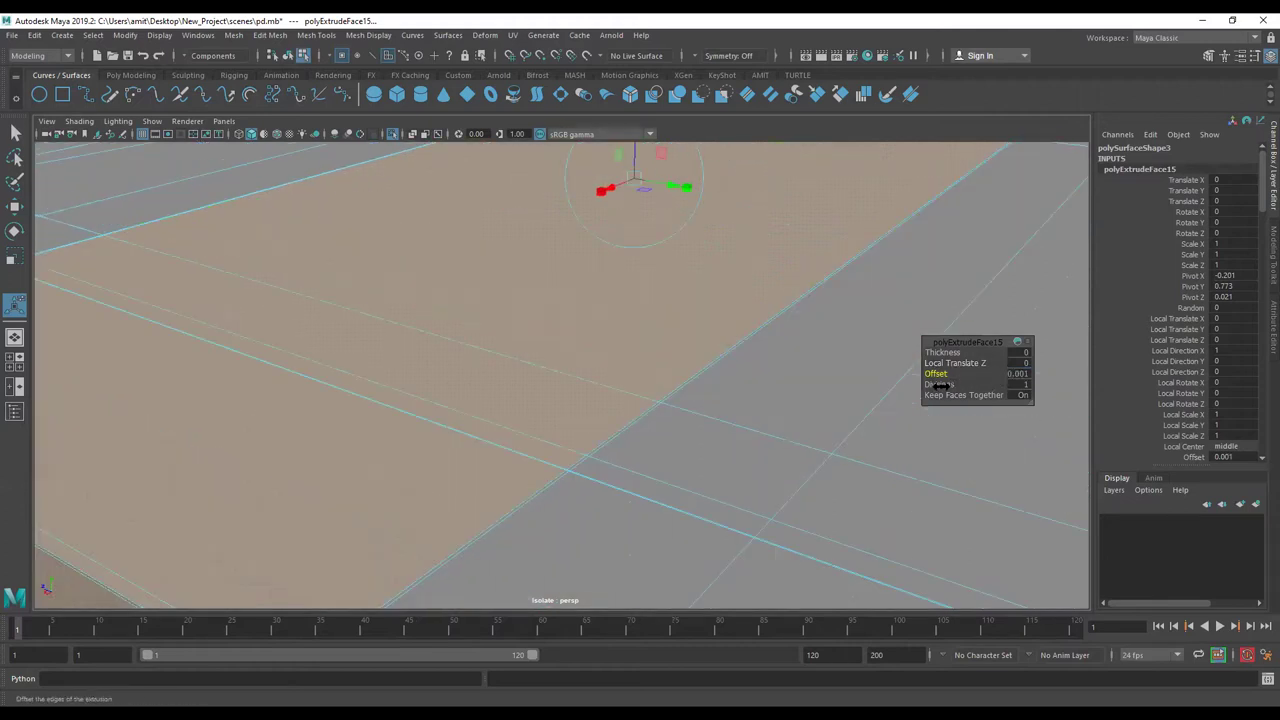
scroll(714, 380, "down", 2)
scroll(674, 386, "down", 3)
scroll(623, 300, "down", 3)
mouse_move(623, 300)
left_mouse_down("alt")
mouse_move(406, 262)
mouse_move(583, 292)
left_mouse_up("alt")
scroll(680, 443, "up", 3)
scroll(710, 432, "up", 2)
scroll(709, 371, "down", 2)
right_click_drag(707, 352, 799, 296)
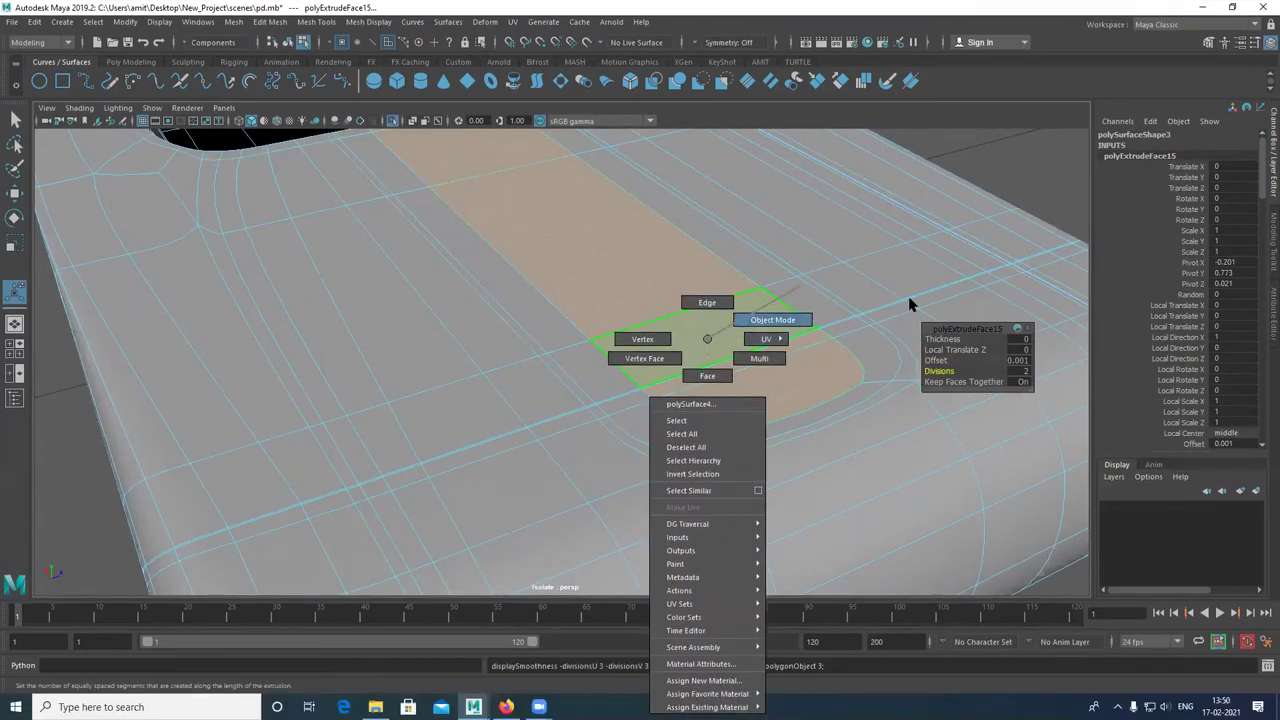
right_click_drag(966, 193, 911, 303)
scroll(694, 406, "down", 5)
left_click(620, 443)
left_click_drag(620, 443, 880, 477, "alt")
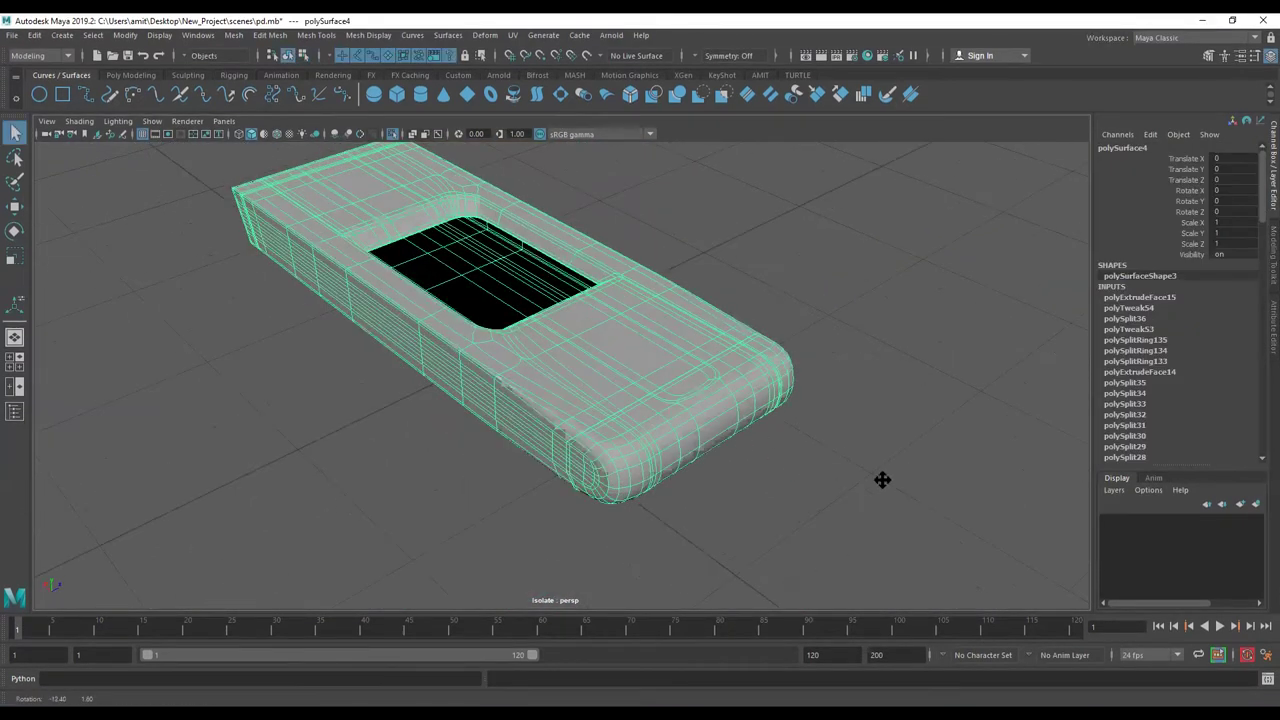
scroll(748, 514, "up", 2)
scroll(786, 403, "up", 2)
scroll(805, 395, "up", 2)
scroll(805, 395, "up", 2)
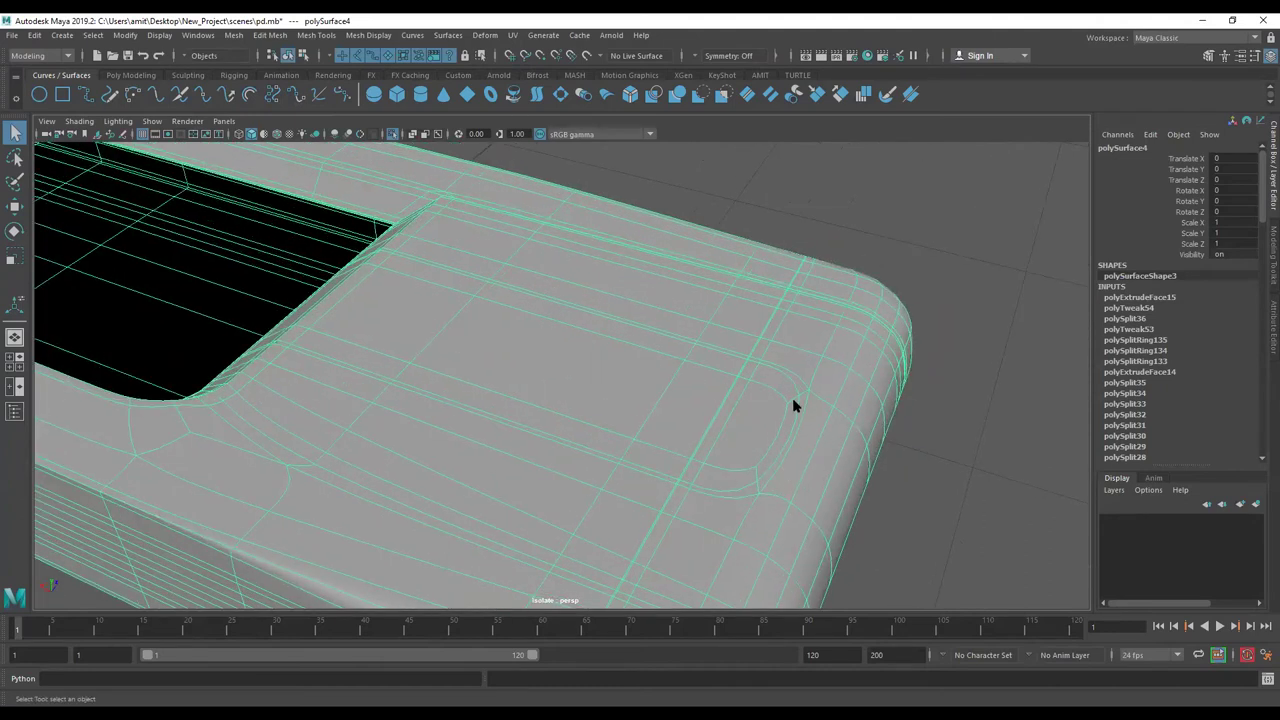
right_click_drag(794, 353, 793, 412)
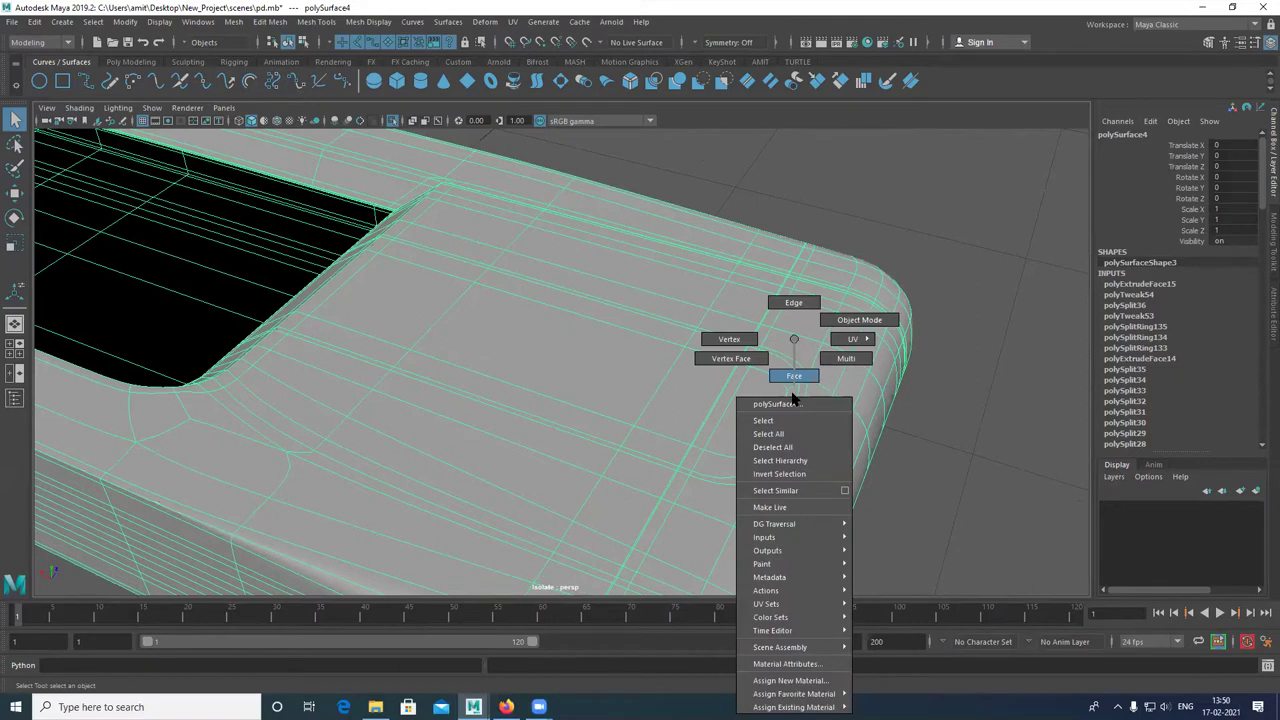
right_click_drag(608, 385, 634, 417)
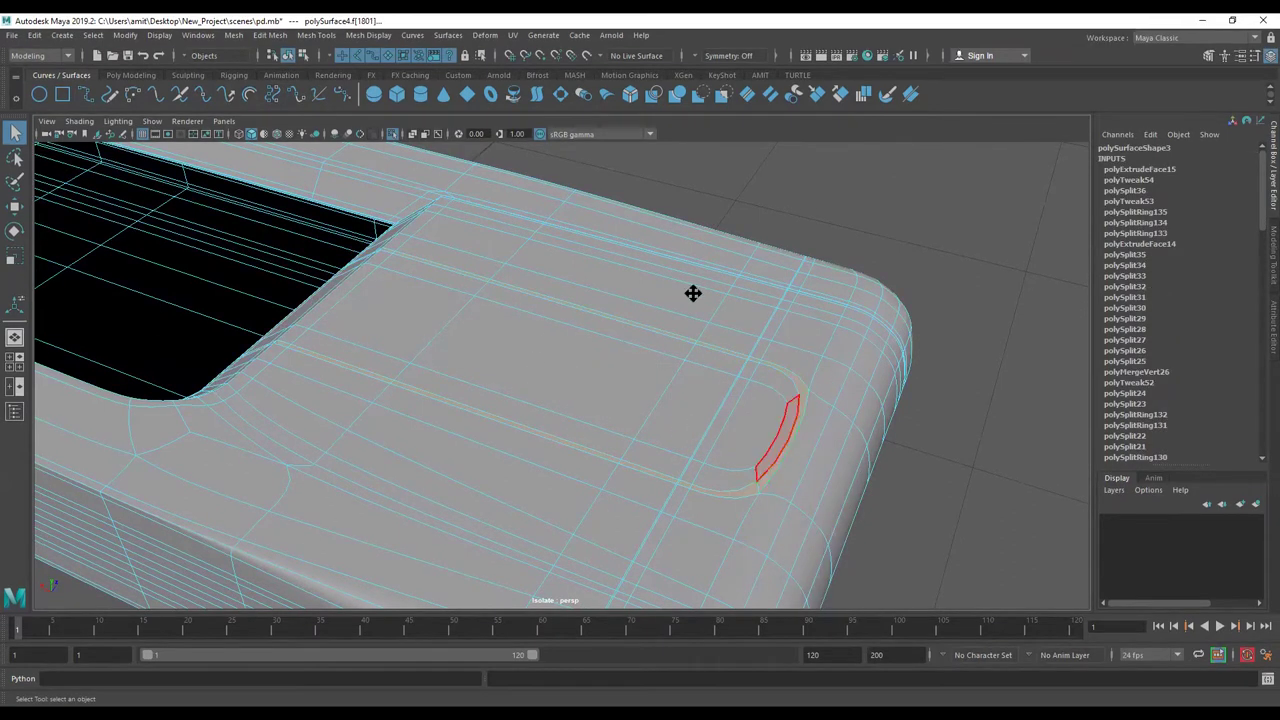
mouse_move(410, 377)
left_mouse_down("alt")
mouse_move(509, 323)
mouse_move(629, 337)
mouse_move(571, 398)
mouse_move(505, 400)
left_mouse_up("alt")
right_click_drag(637, 360, 451, 367, "alt")
left_click_drag(980, 363, 622, 355, "alt")
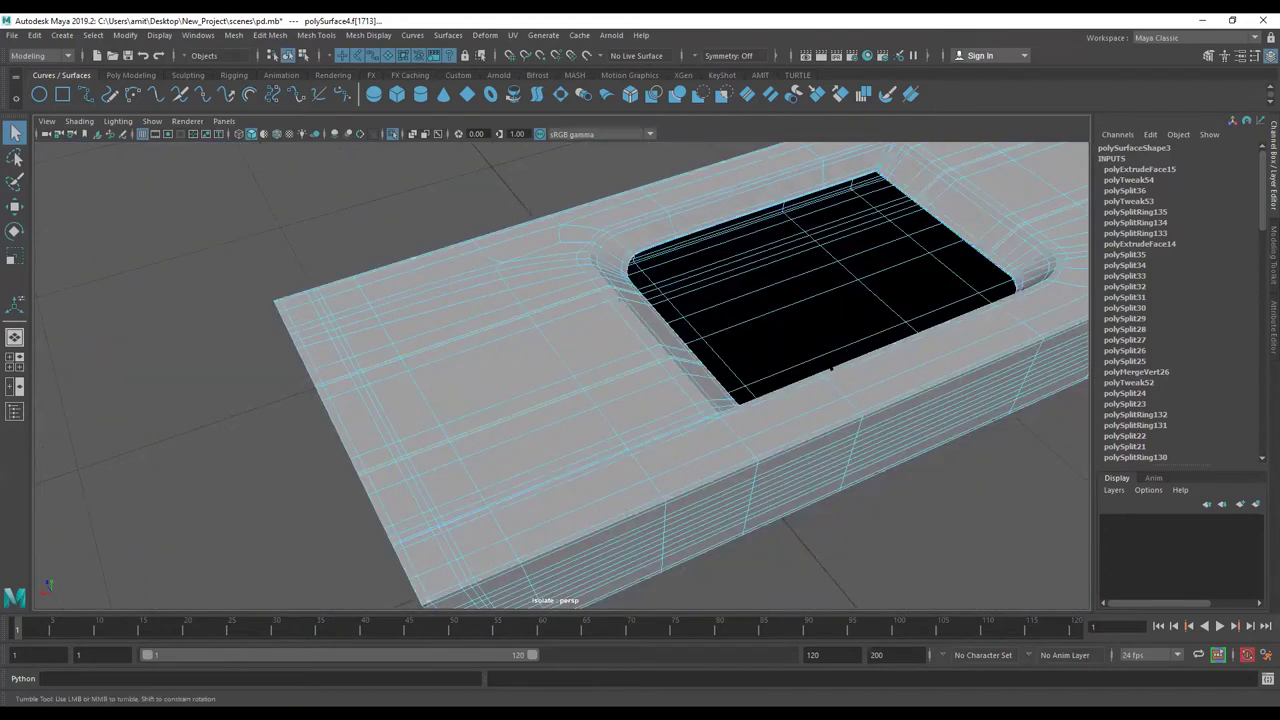
mouse_move(830, 370)
left_mouse_down("alt")
mouse_move(894, 277)
mouse_move(793, 352)
left_mouse_up("alt")
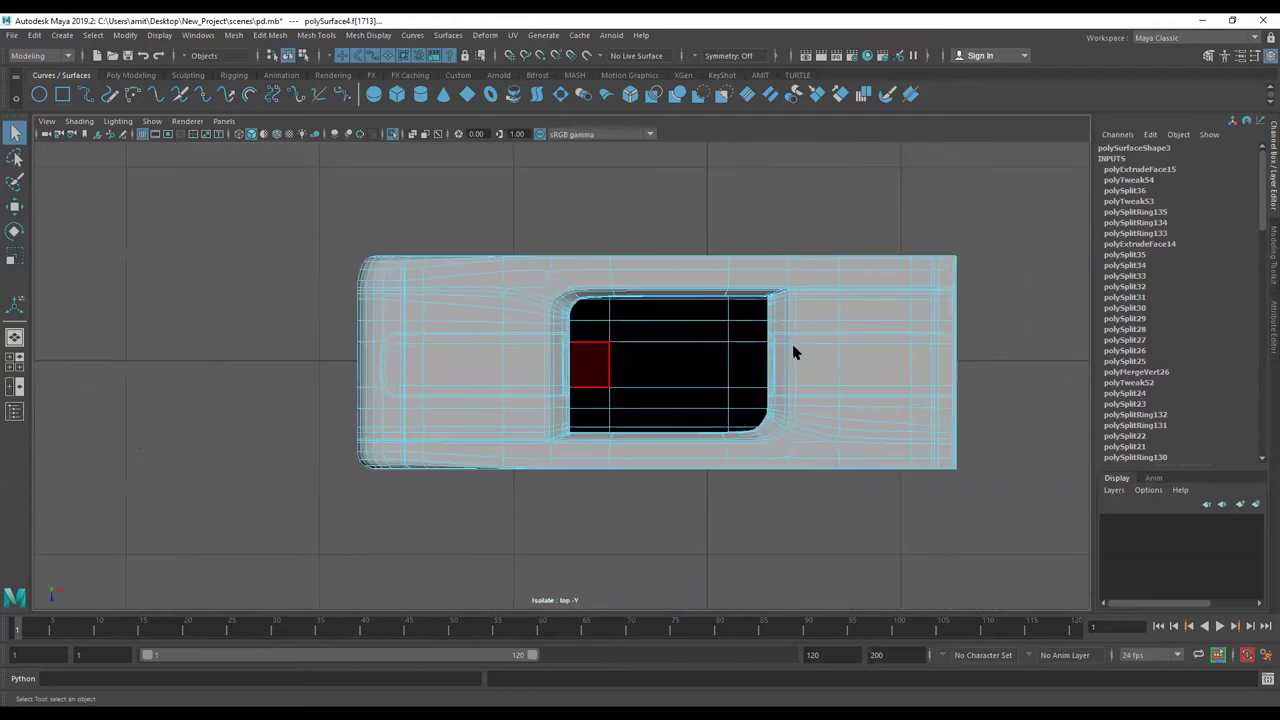
right_click_drag(793, 352, 830, 300)
mouse_move(830, 300)
left_mouse_down("alt")
mouse_move(657, 360)
mouse_move(560, 300)
left_mouse_up("alt")
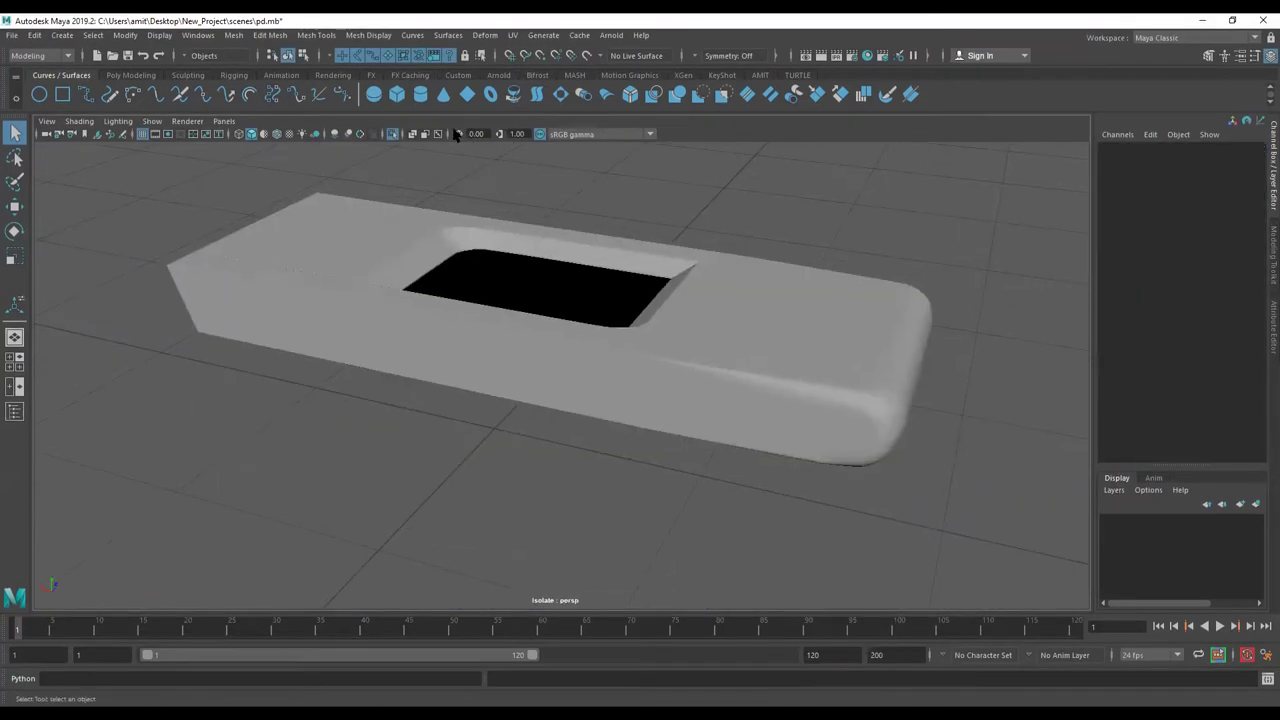
- Unhide the full scene, then isolate polySurface2, the inner slider body with its grip
left_click(393, 134)
left_click(519, 270)
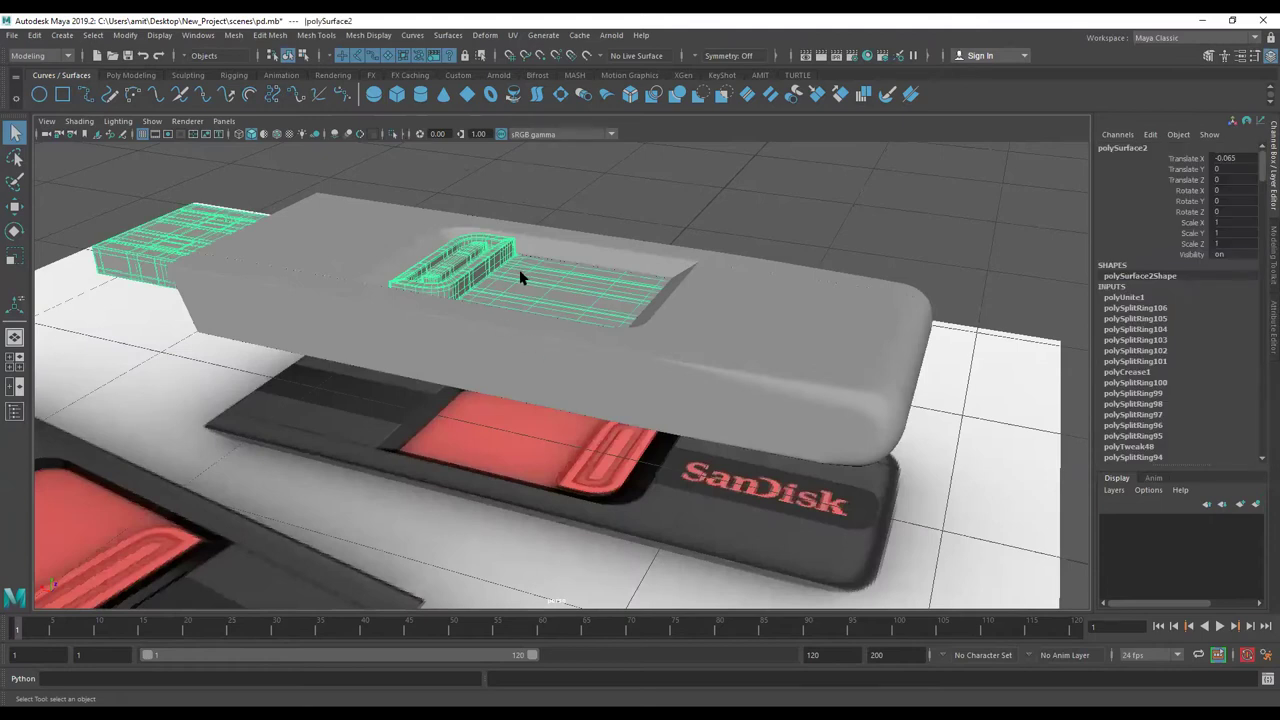
right_click(470, 258)
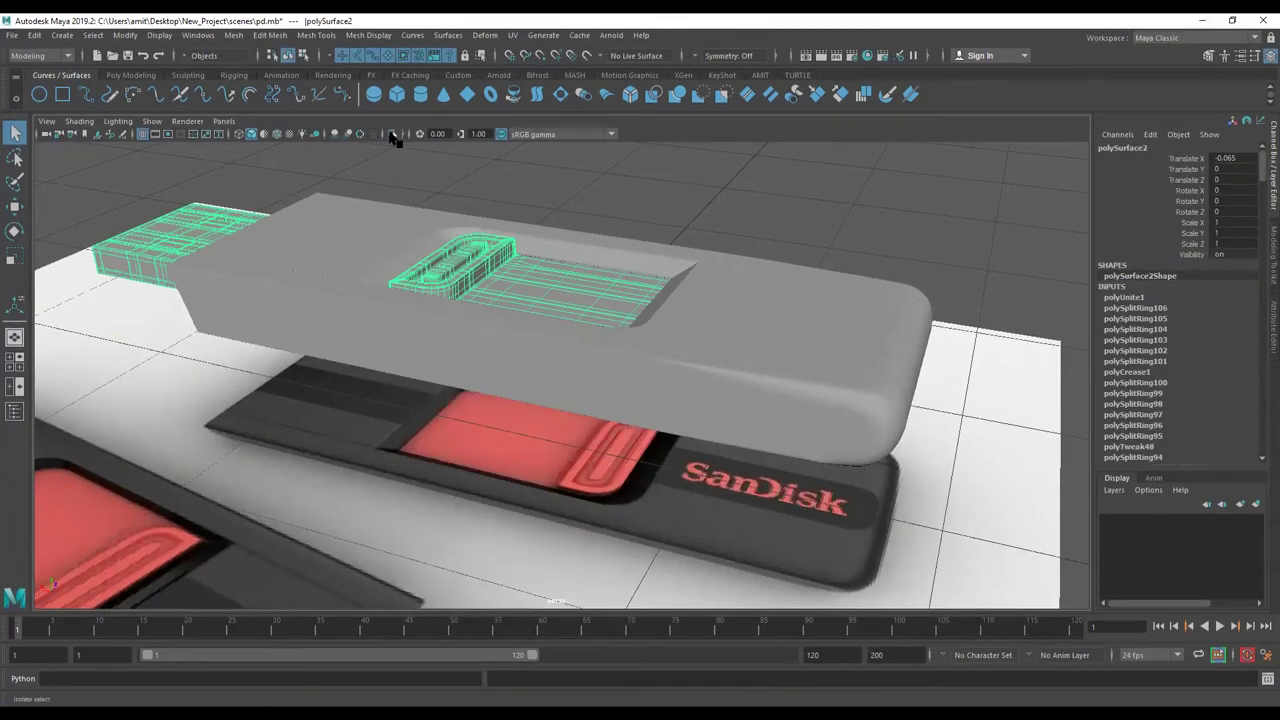
left_click(393, 134)
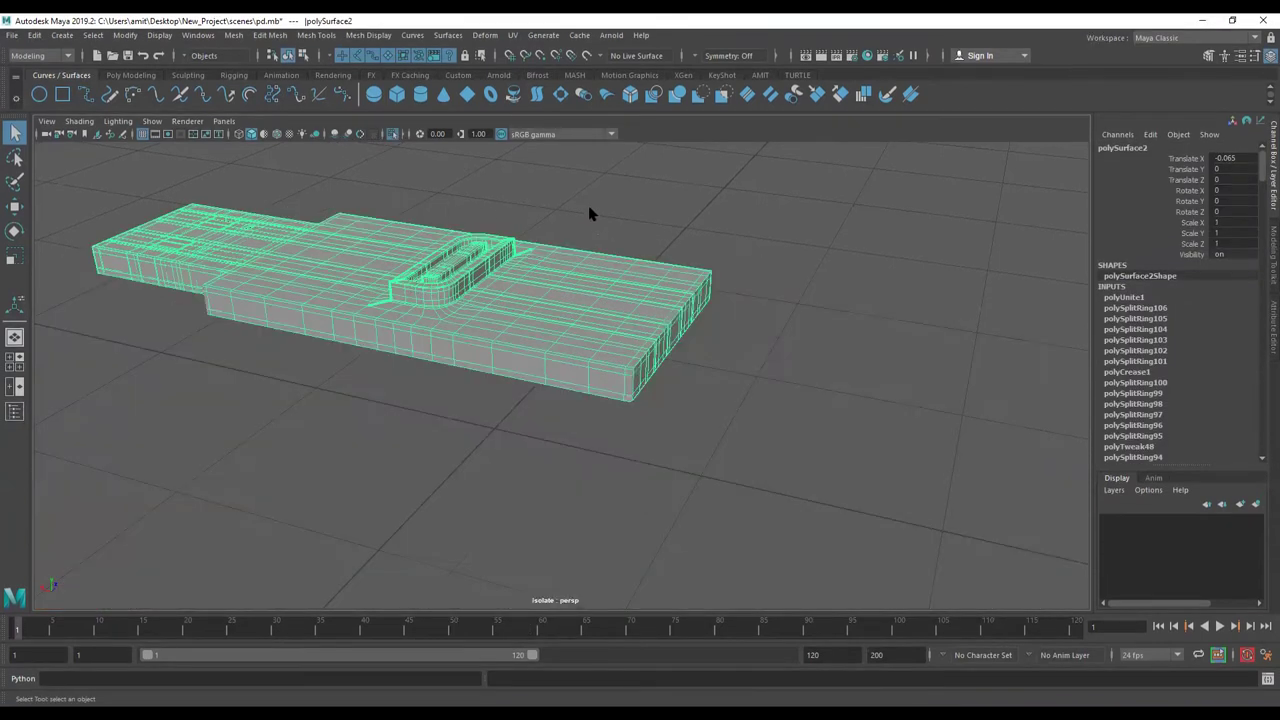
left_click(589, 209)
left_click_drag(489, 293, 439, 292, "alt")
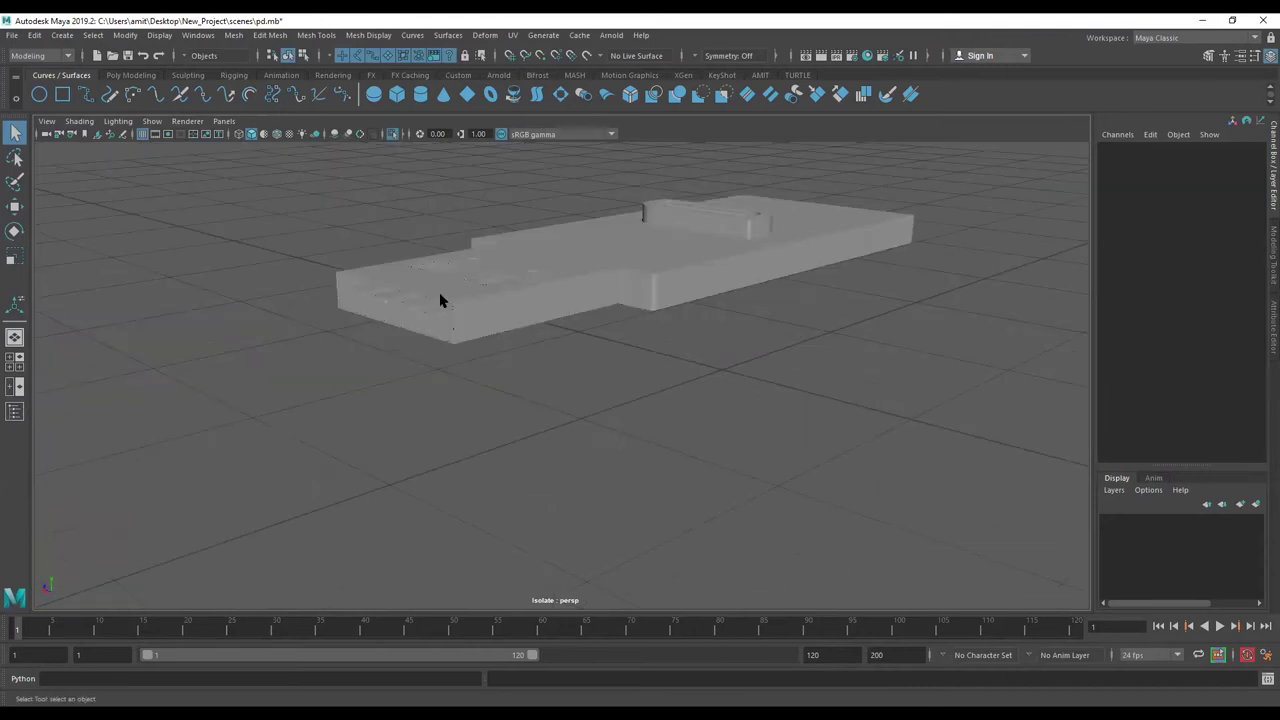
left_click(475, 267)
scroll(475, 267, "up", 1)
scroll(475, 267, "up", 1)
scroll(475, 267, "up", 1)
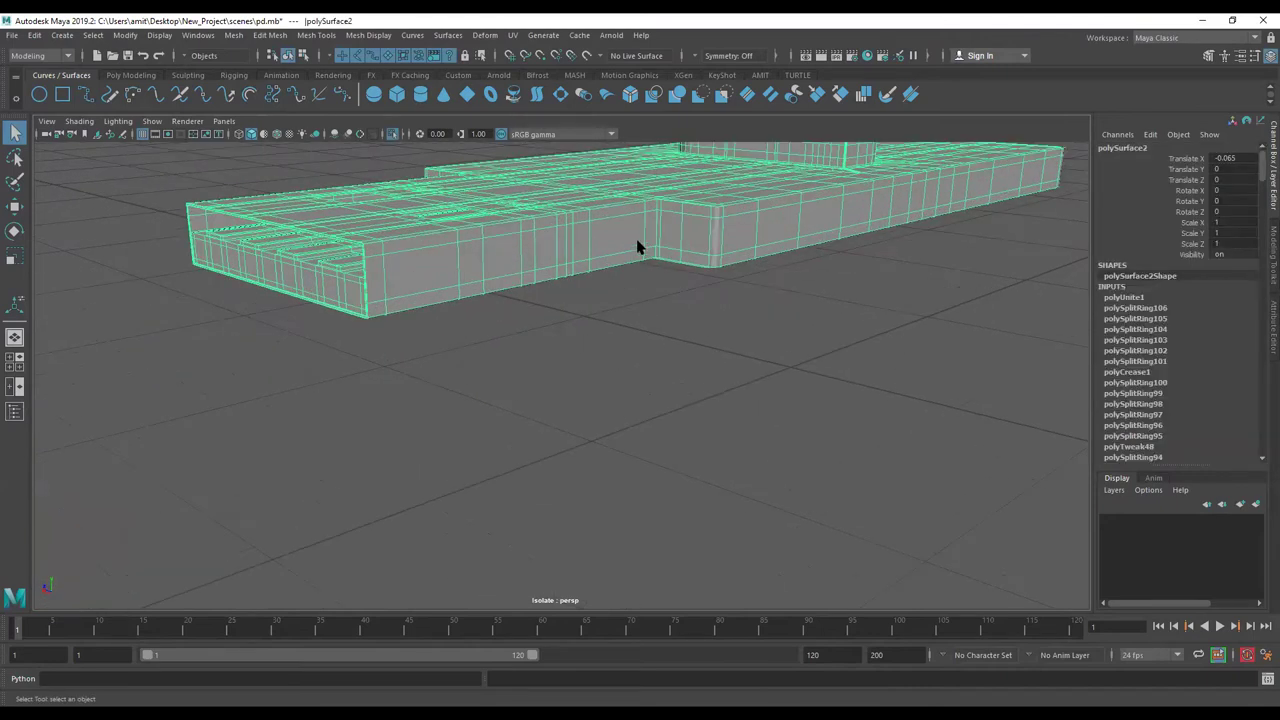
mouse_move(517, 268)
left_mouse_down("alt")
mouse_move(523, 400)
mouse_move(541, 332)
mouse_move(511, 498)
left_mouse_up("alt")
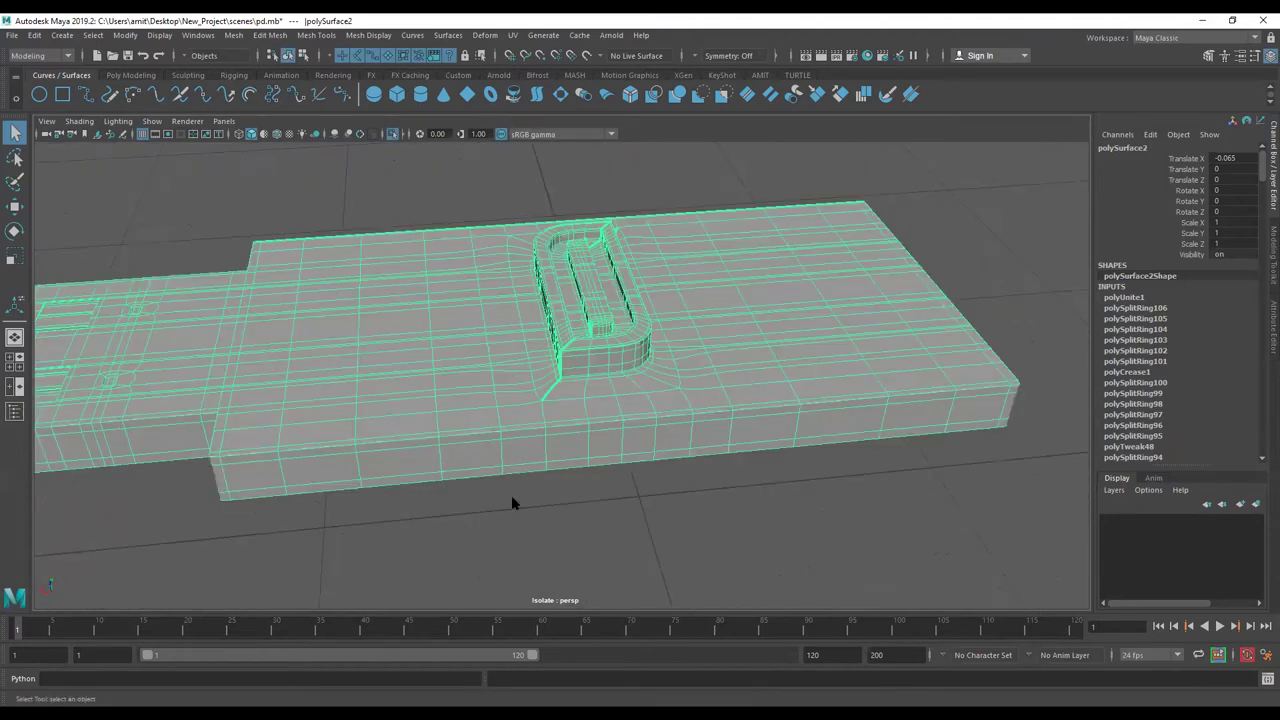
- Delete the slider piece's construction history with Delete by Type > History
right_click(520, 247)
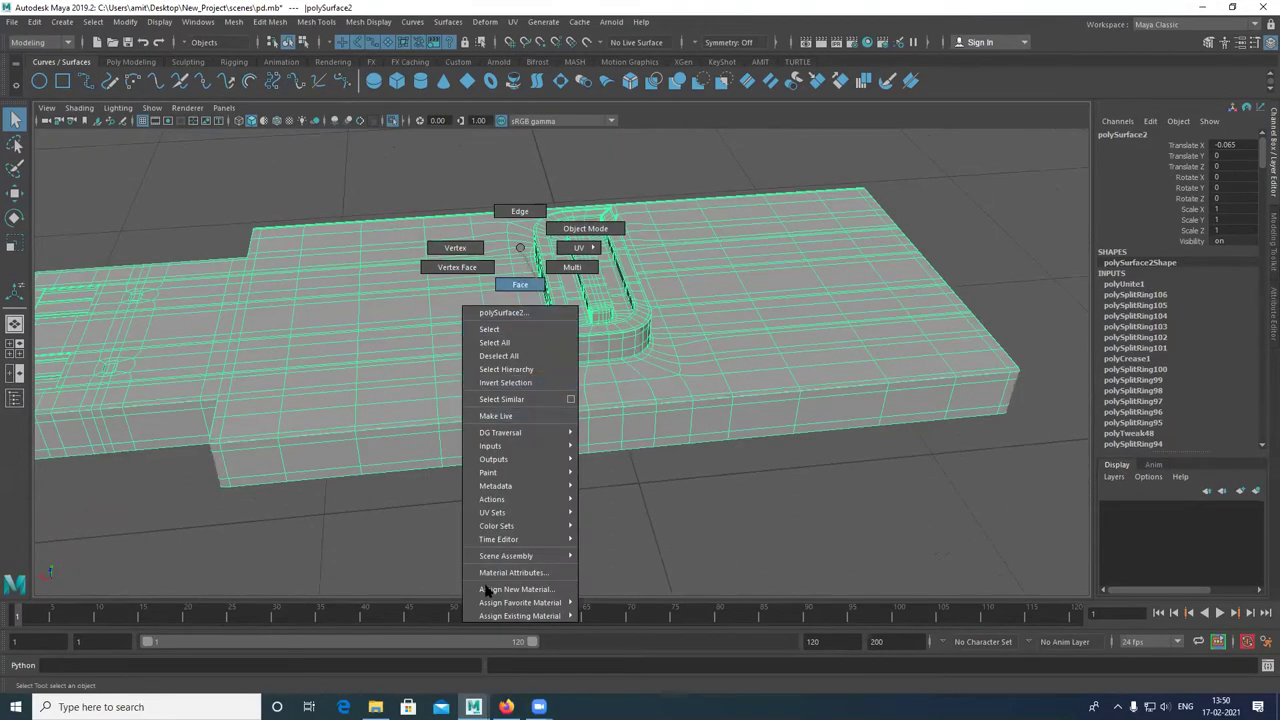
left_click(508, 589)
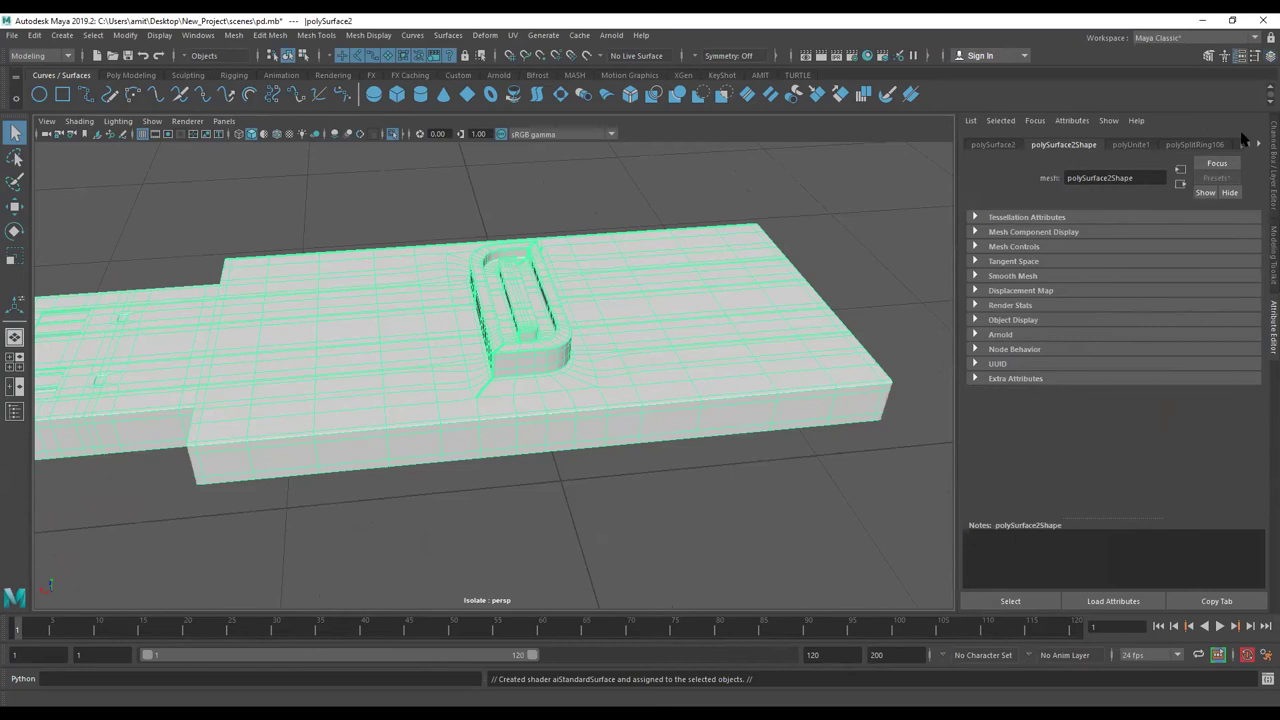
left_click(1260, 145)
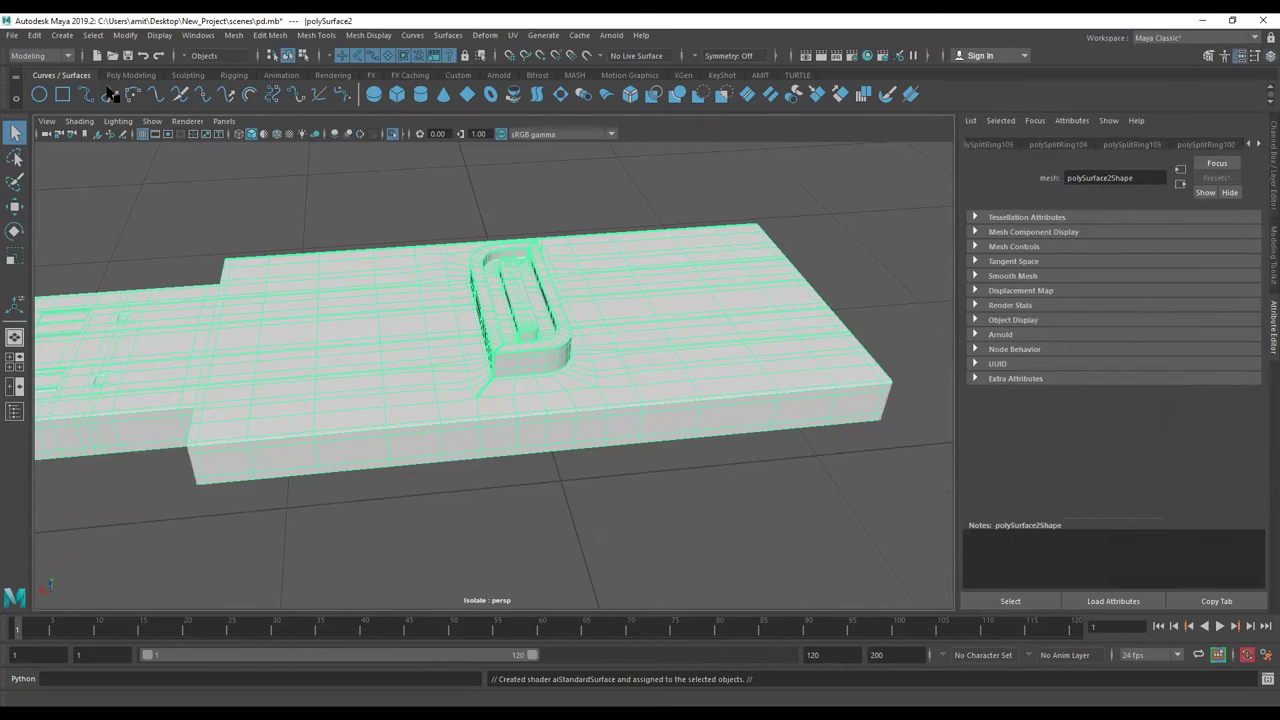
left_click(34, 35)
mouse_move(72, 192)
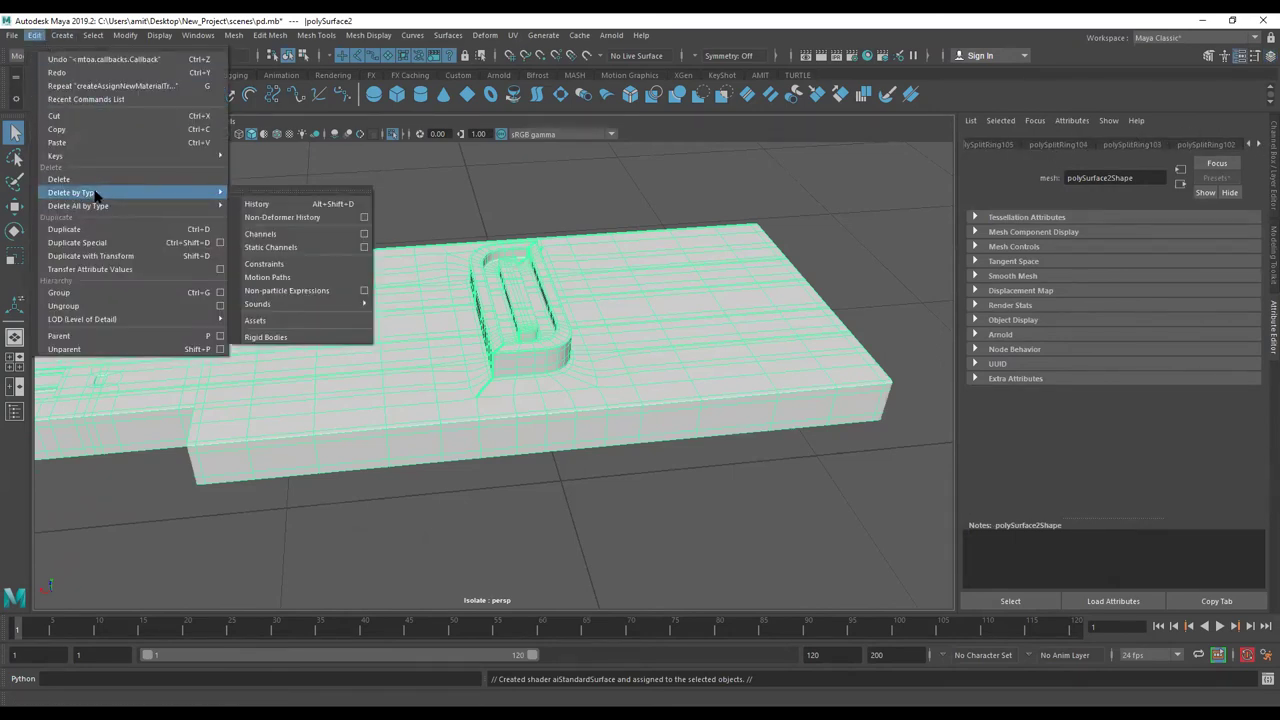
left_click(277, 205)
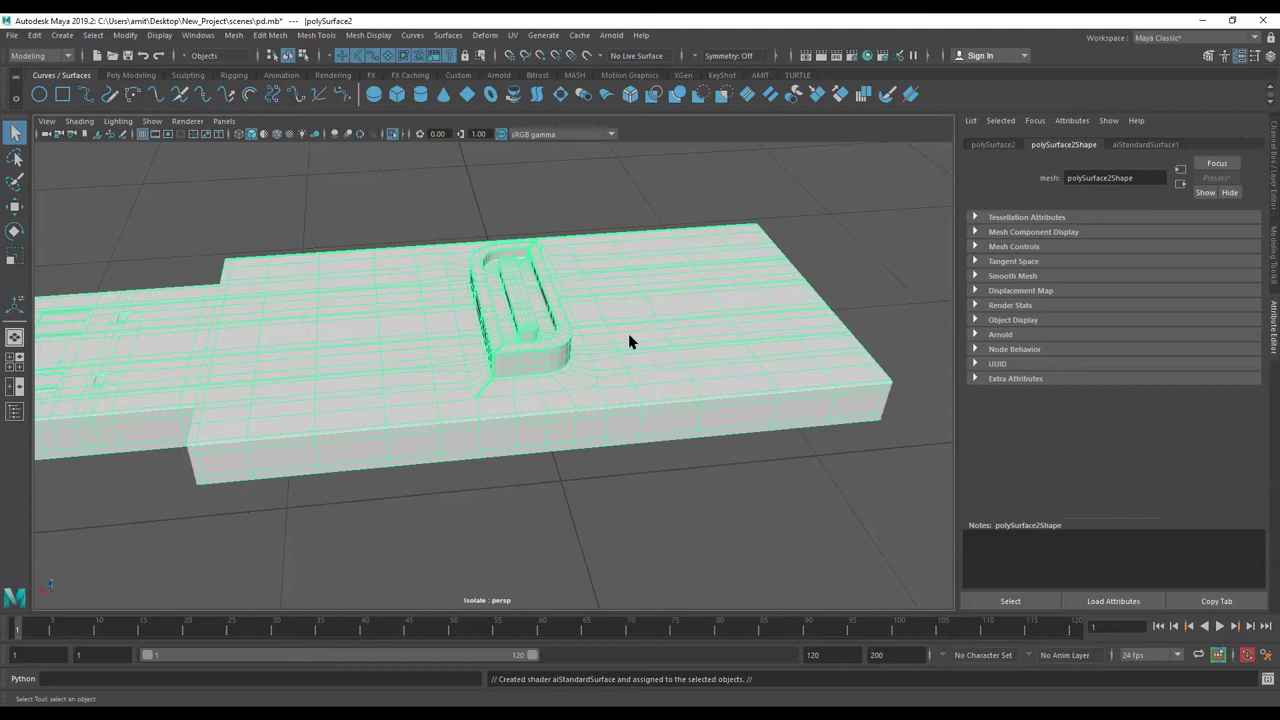
- Give aiStandardSurface1 a red base colour sampled from the other drive and greyer specular
left_click(1158, 147)
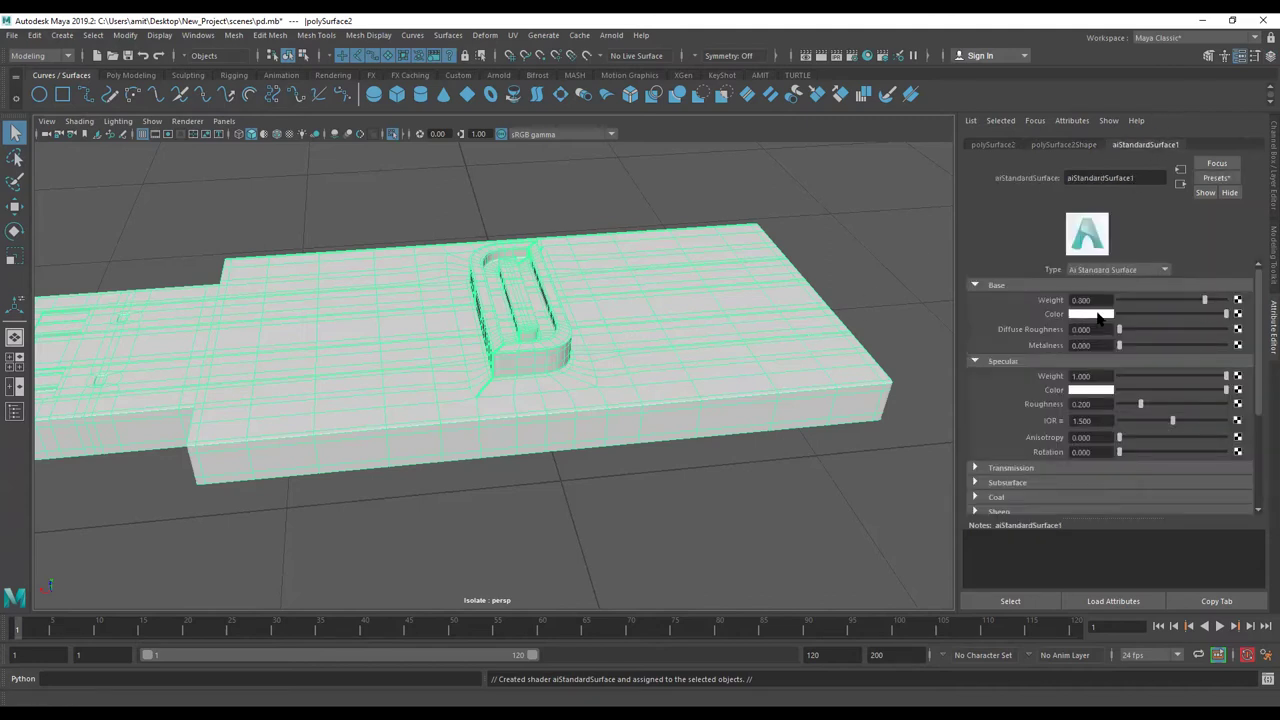
left_click(1098, 316)
left_click(392, 134)
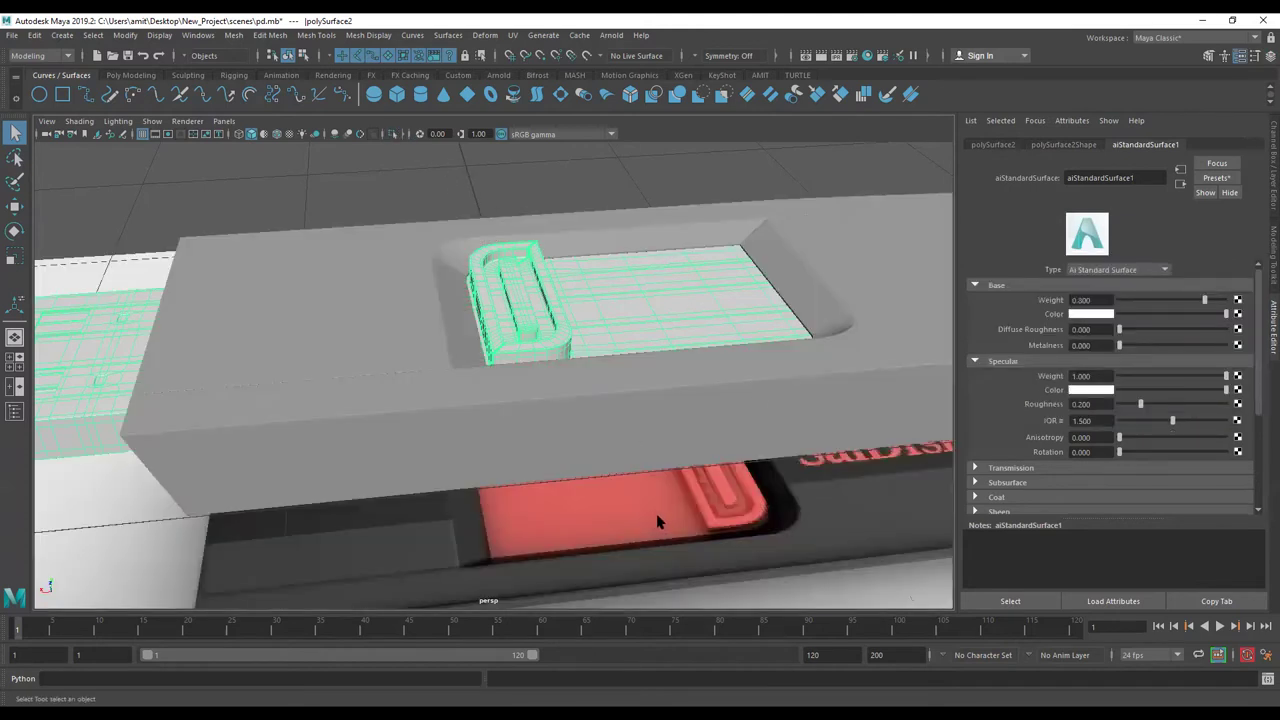
left_click(1095, 316)
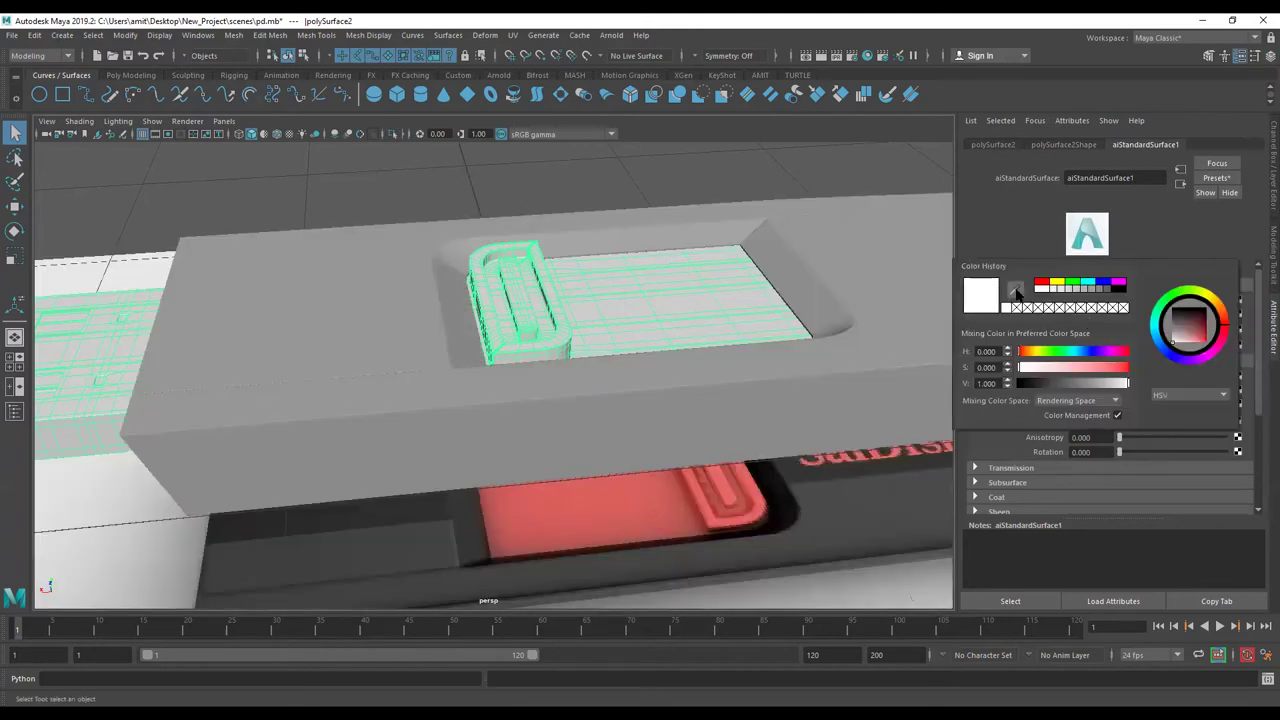
left_click(740, 498)
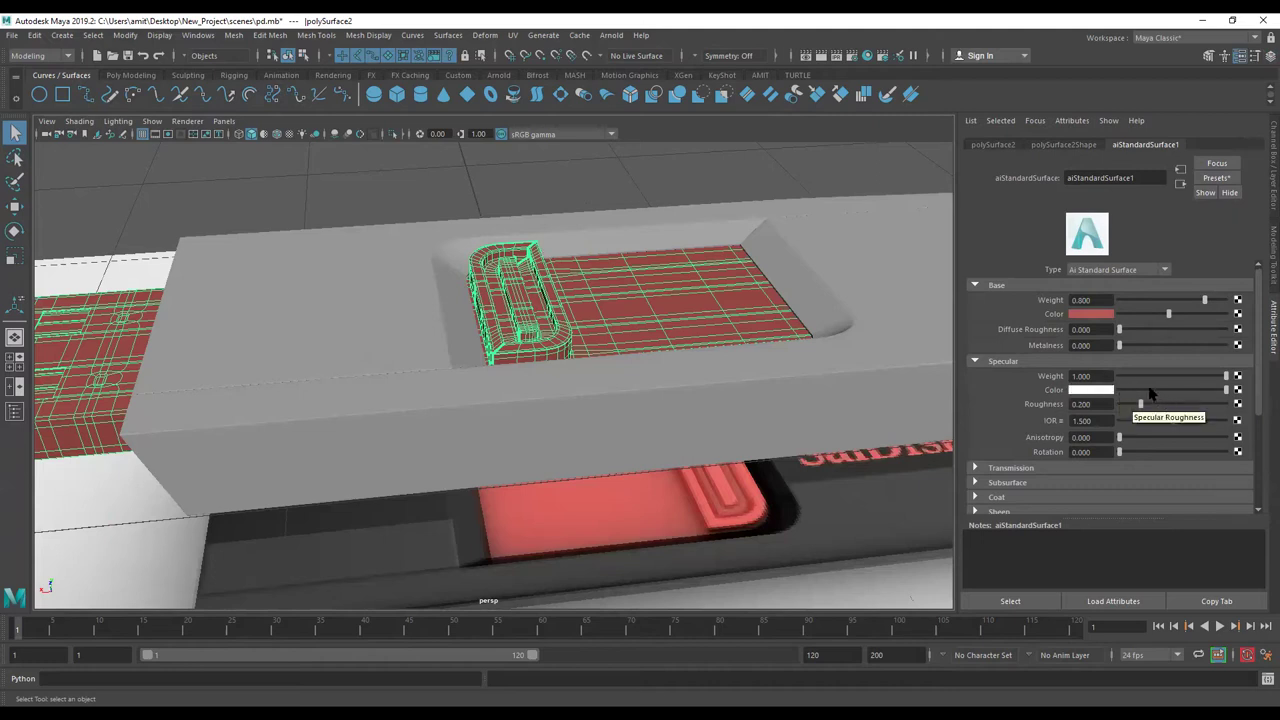
left_click_drag(1150, 391, 1141, 391)
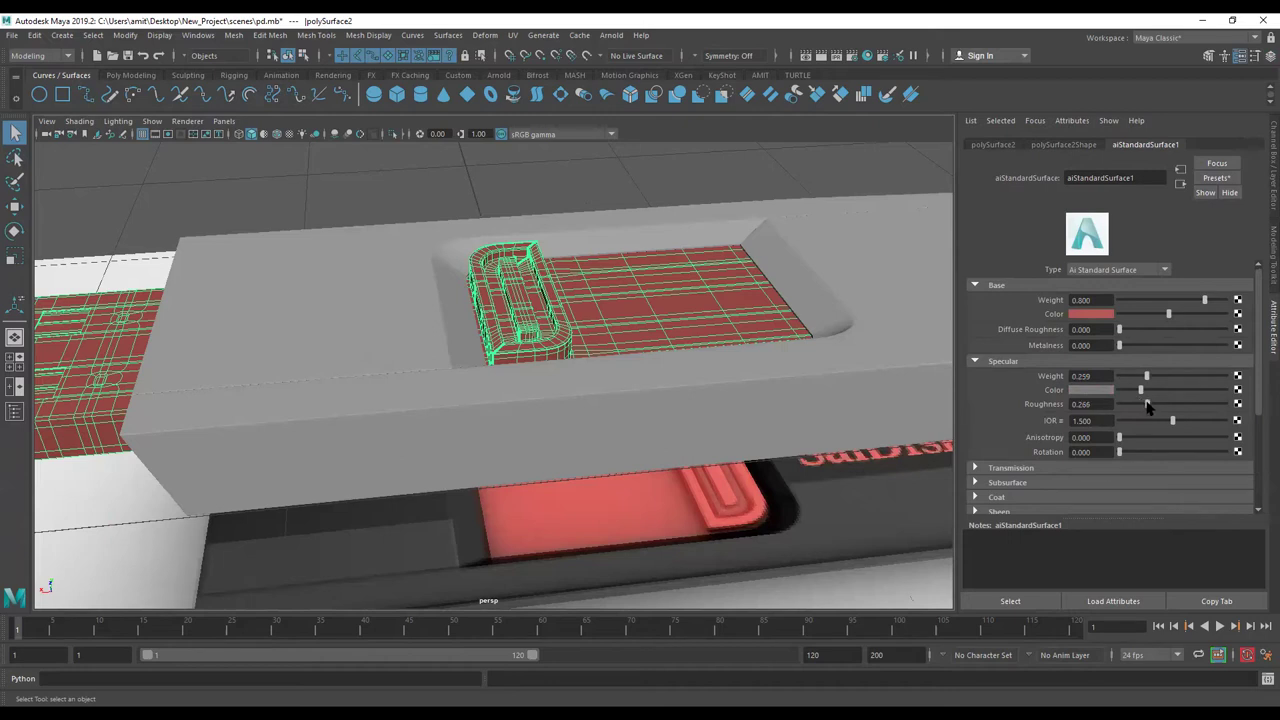
- Select the red slider piece and isolate it on its own
scroll(516, 373, "down", 3)
scroll(549, 277, "up", 2)
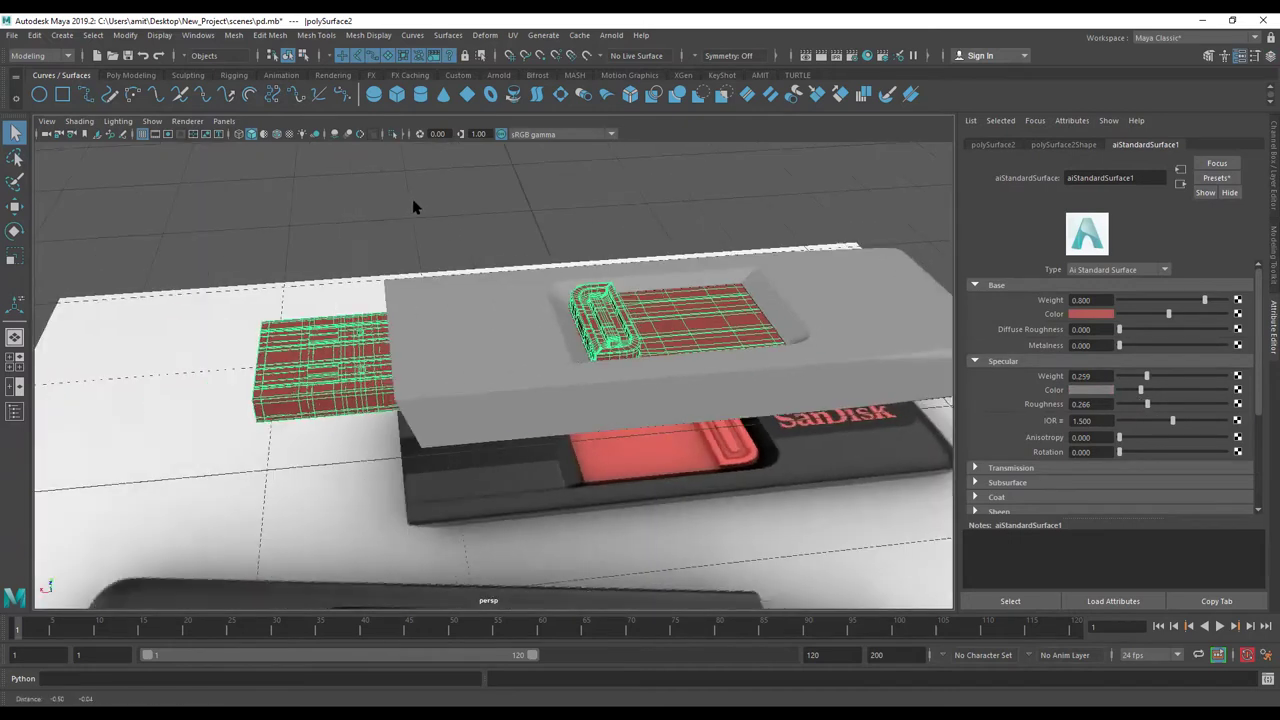
scroll(424, 380, "up", 2)
scroll(452, 222, "up", 1)
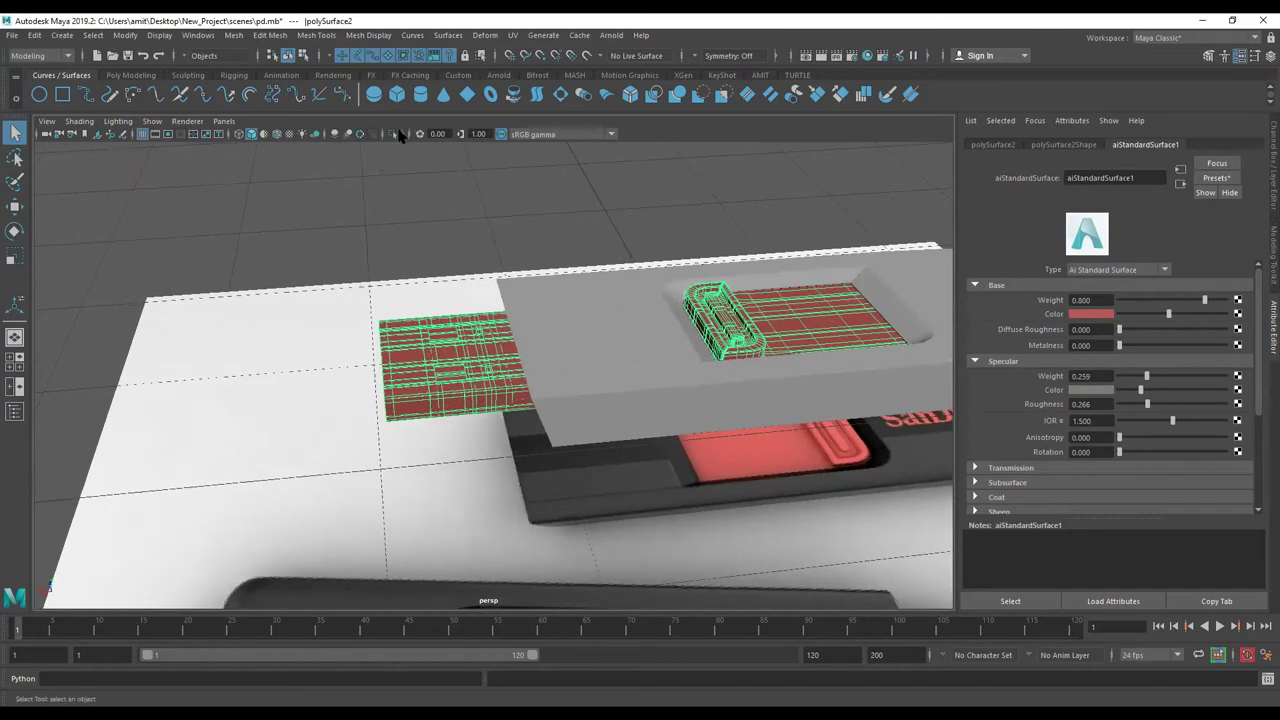
left_click(398, 136)
left_click_drag(423, 206, 423, 280, "alt")
scroll(474, 313, "up", 2)
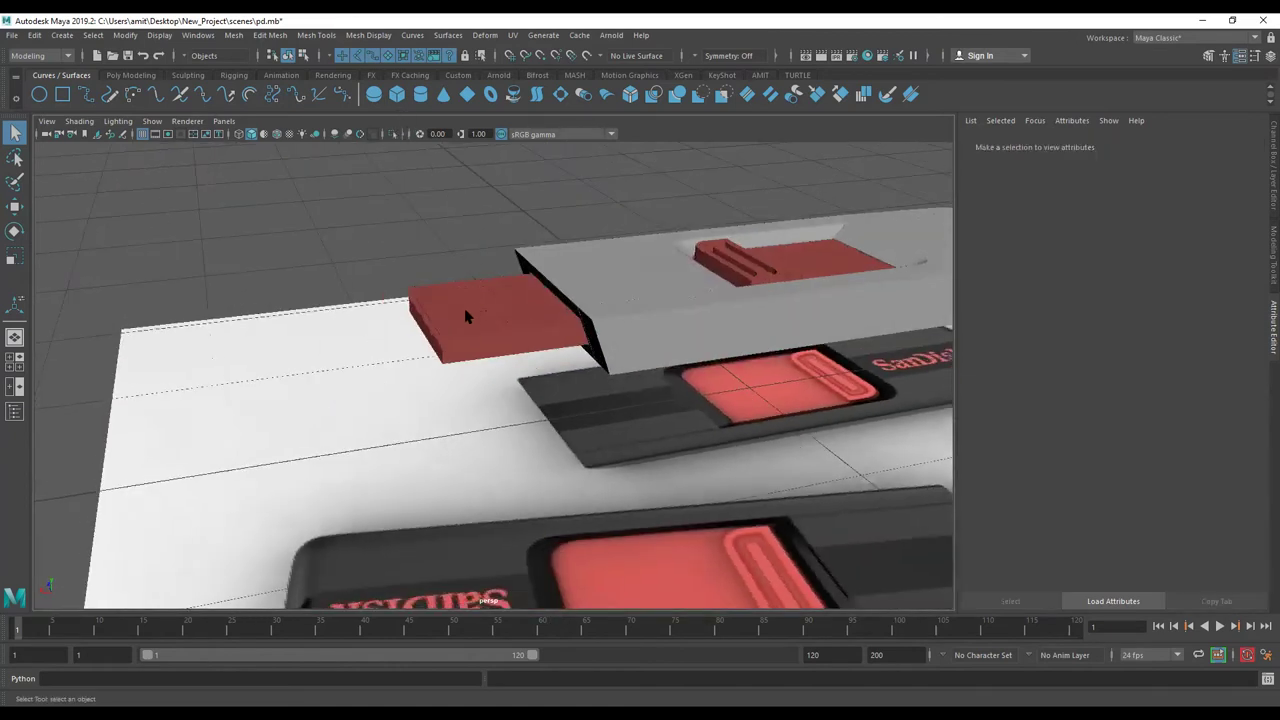
left_click(465, 316)
key("ctrl+1")
- View the isolated red piece from directly above and call up the component selection choices
left_click_drag(560, 310, 600, 323, "alt")
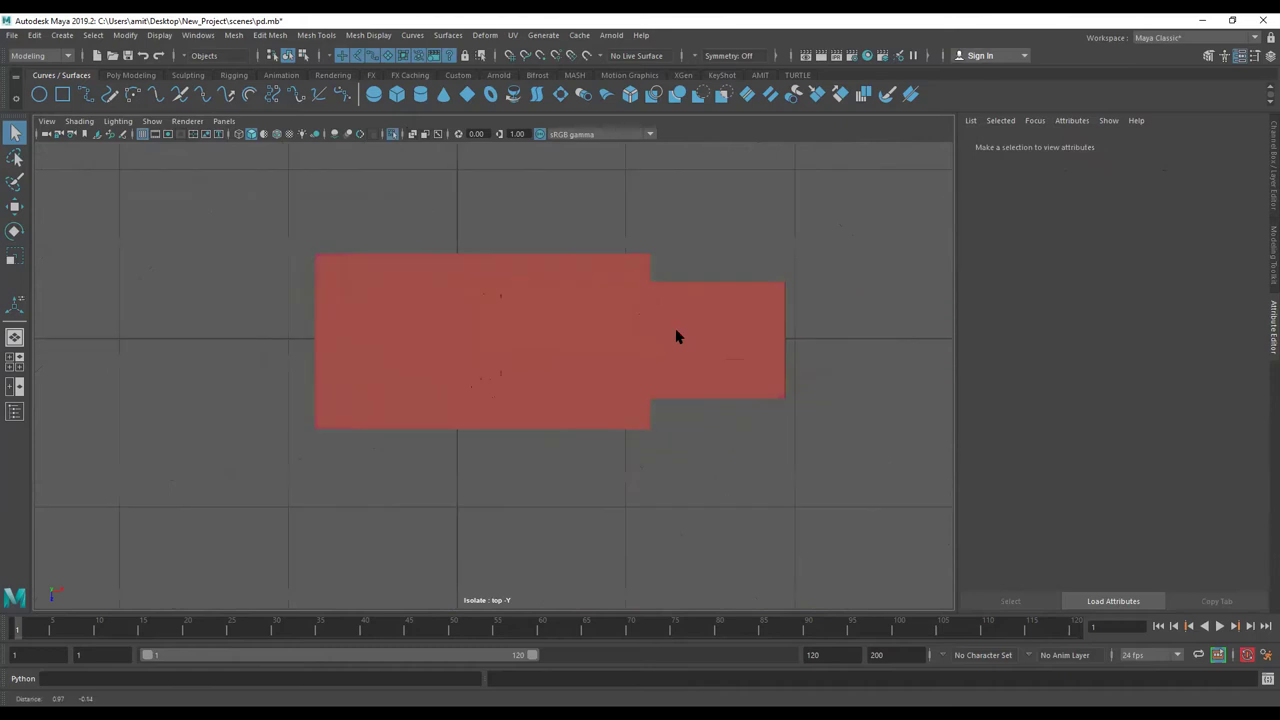
scroll(675, 337, "up", 2)
scroll(566, 300, "up", 1)
scroll(583, 291, "up", 2)
left_click(558, 247)
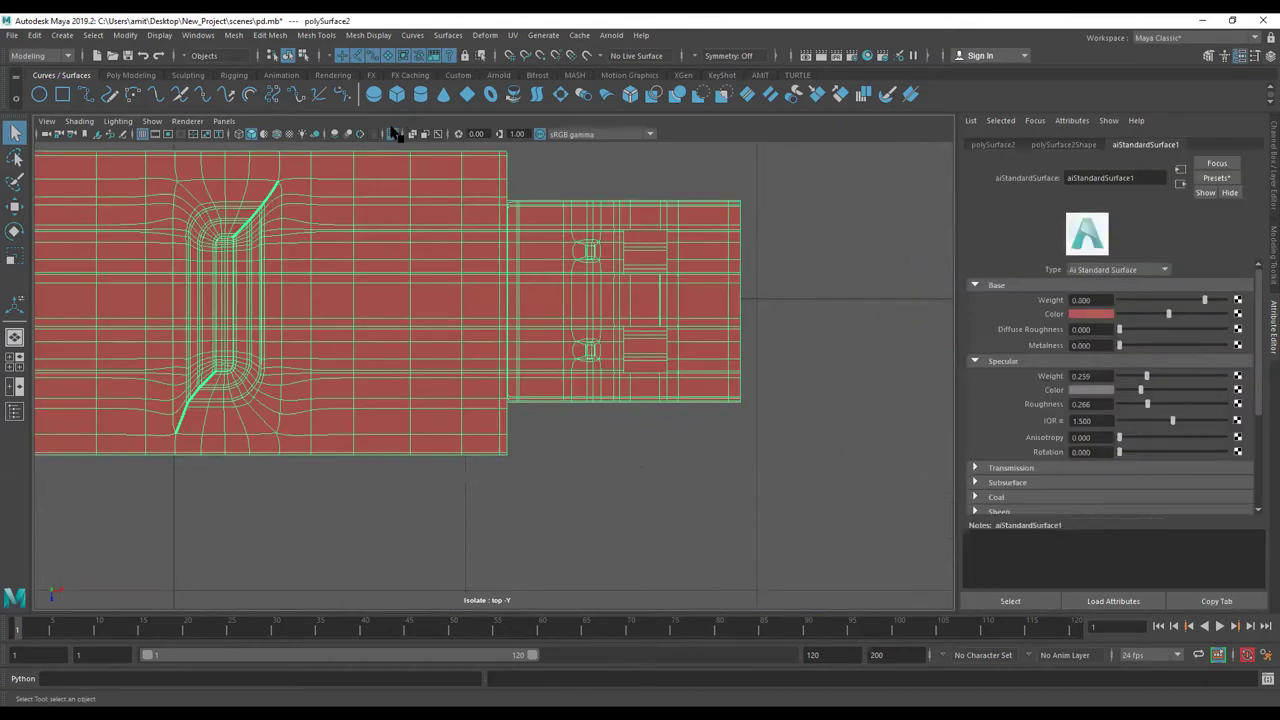
right_click(557, 242)
- Select only the faces of the USB plug end on the slider piece
left_click(557, 265)
left_click(545, 236)
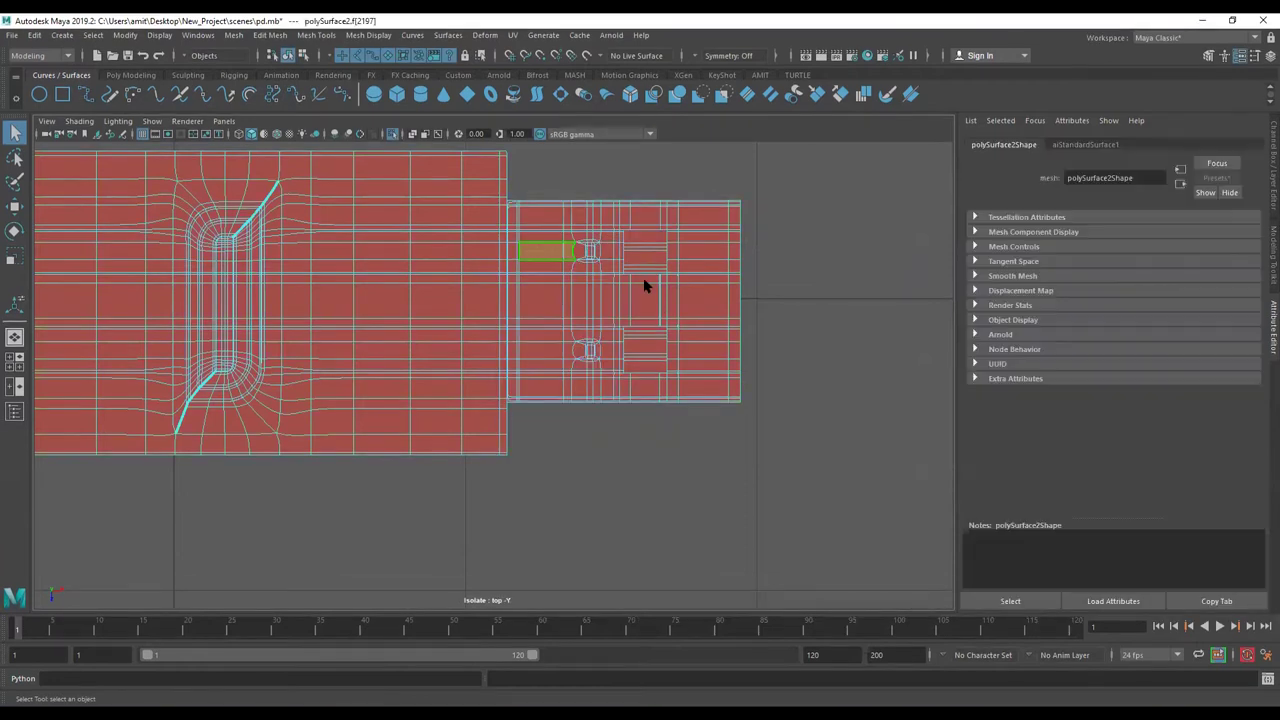
key("ctrl+shift+a")
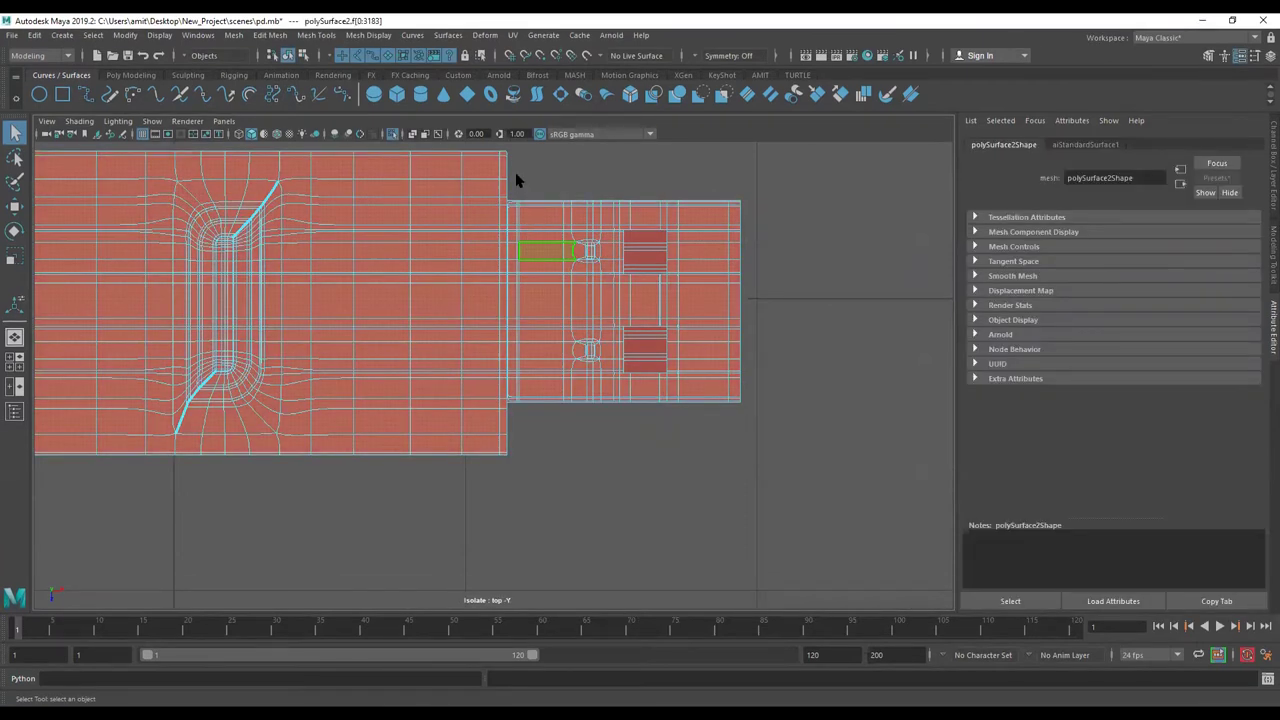
key("ctrl+1")
key("ctrl+1")
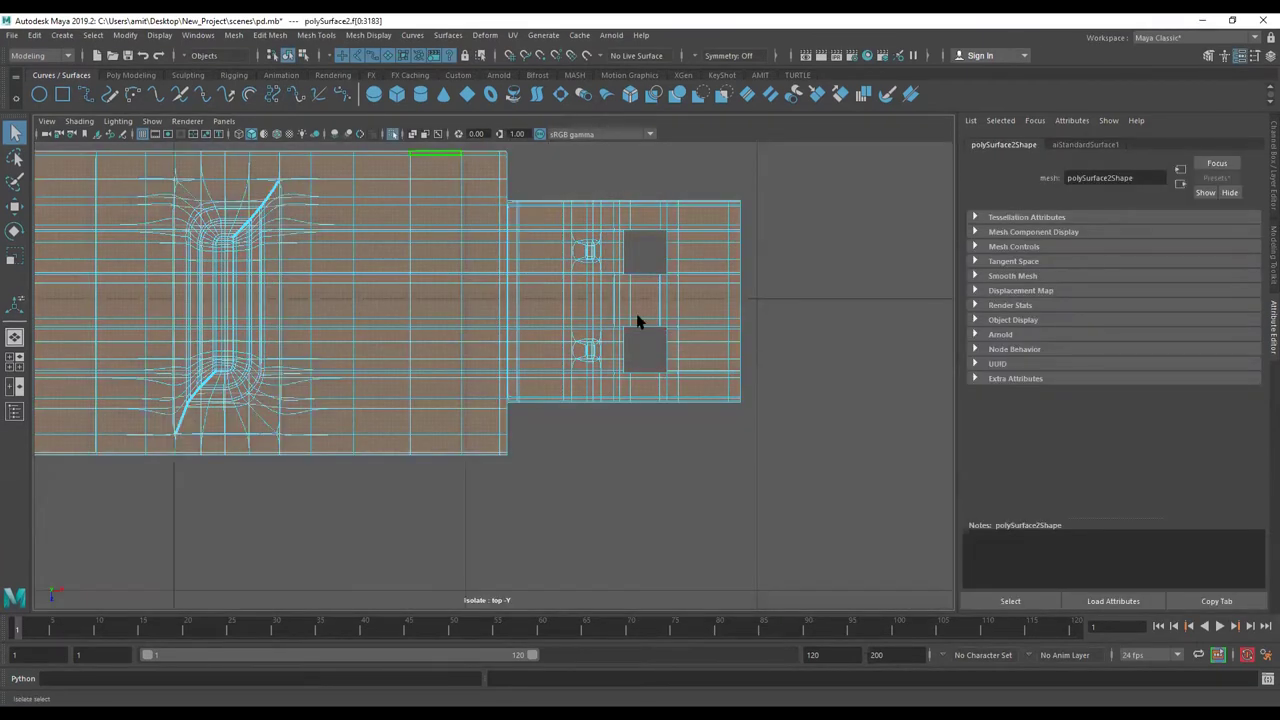
right_click(536, 209)
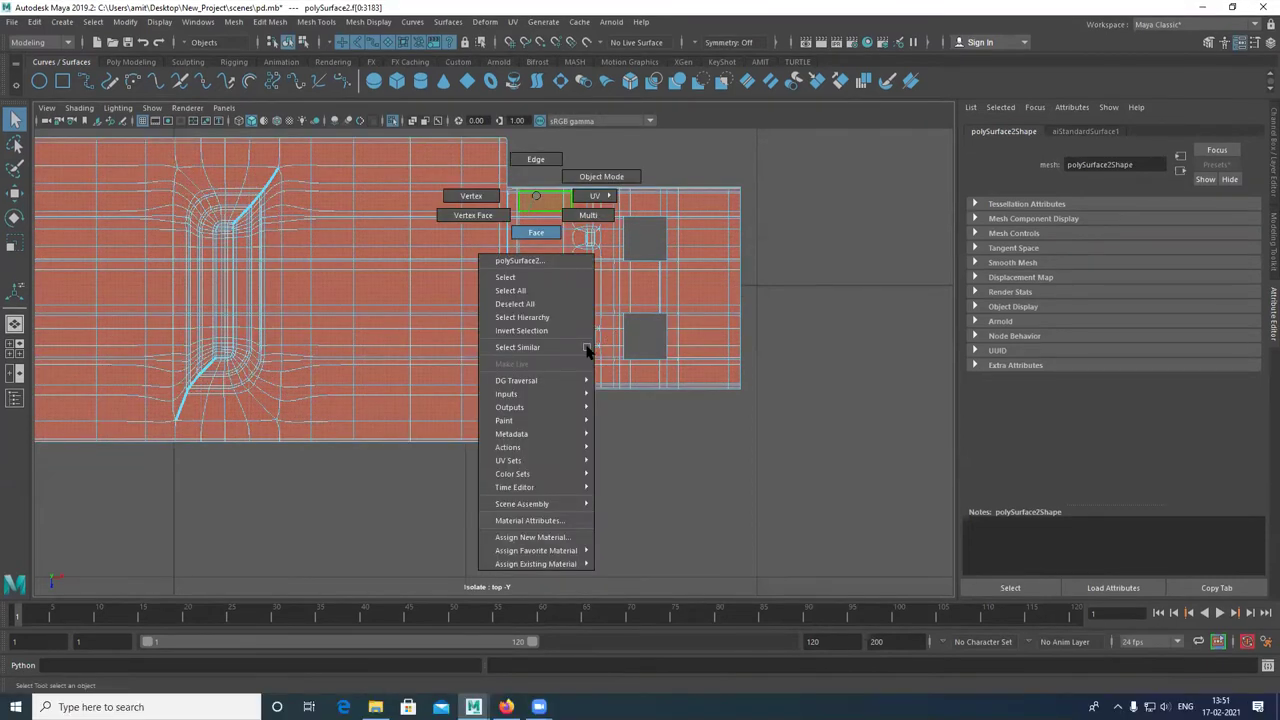
left_click(668, 343)
mouse_move(584, 354)
left_mouse_down("alt")
mouse_move(700, 363)
mouse_move(563, 415)
left_mouse_up("alt")
mouse_move(580, 303)
left_mouse_down("alt")
mouse_move(560, 648)
mouse_move(443, 371)
mouse_move(478, 380)
left_mouse_up("alt")
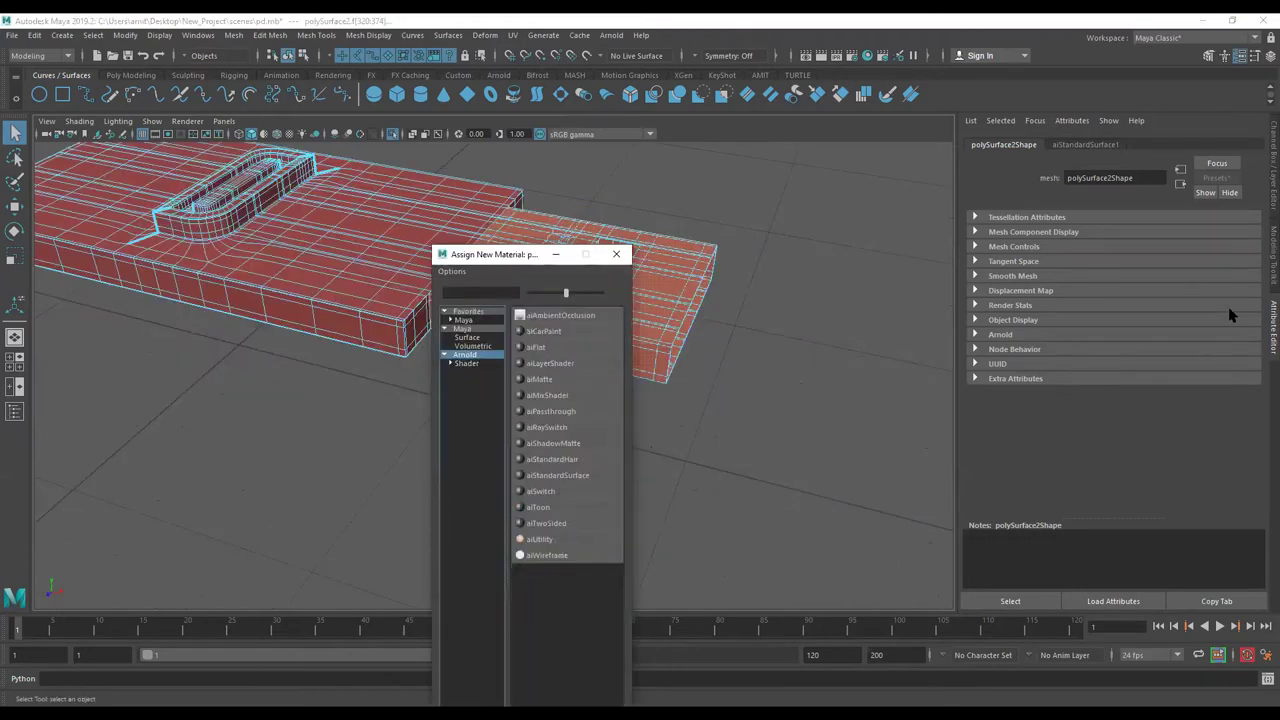
- Replace the plug's new aiStandardSurface2 material with the Chrome preset
left_click(1229, 177)
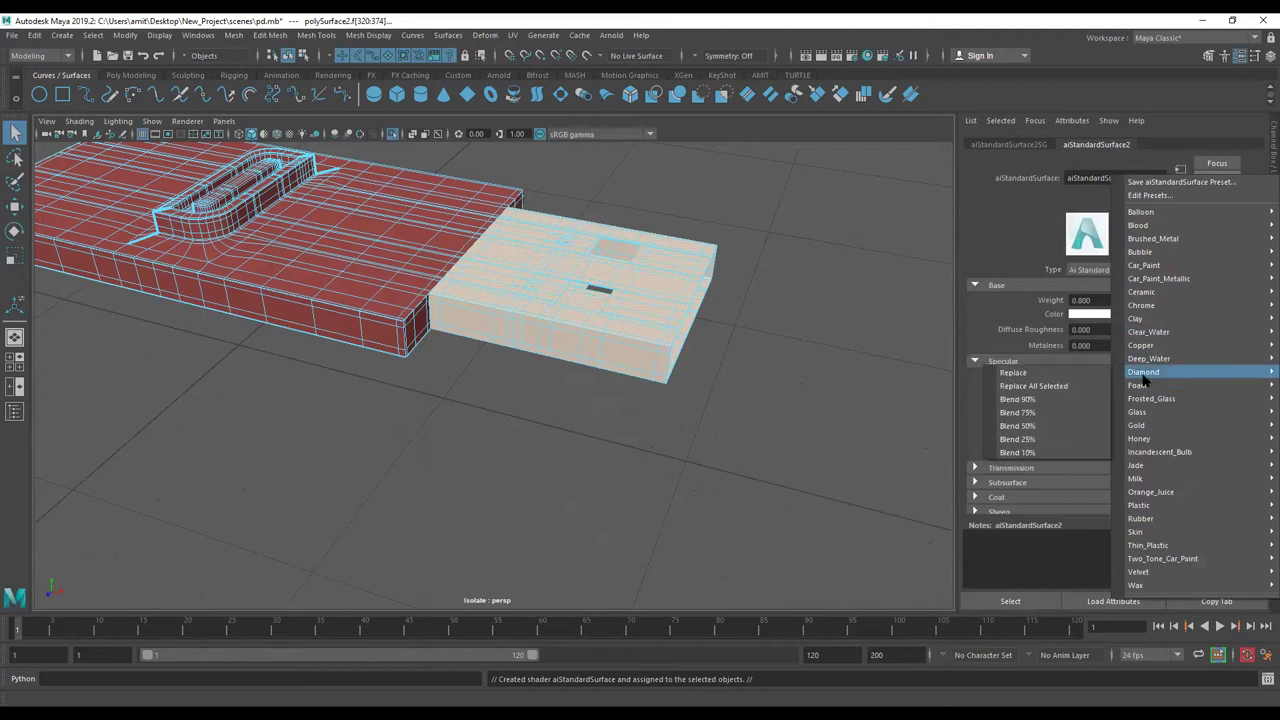
mouse_move(1141, 305)
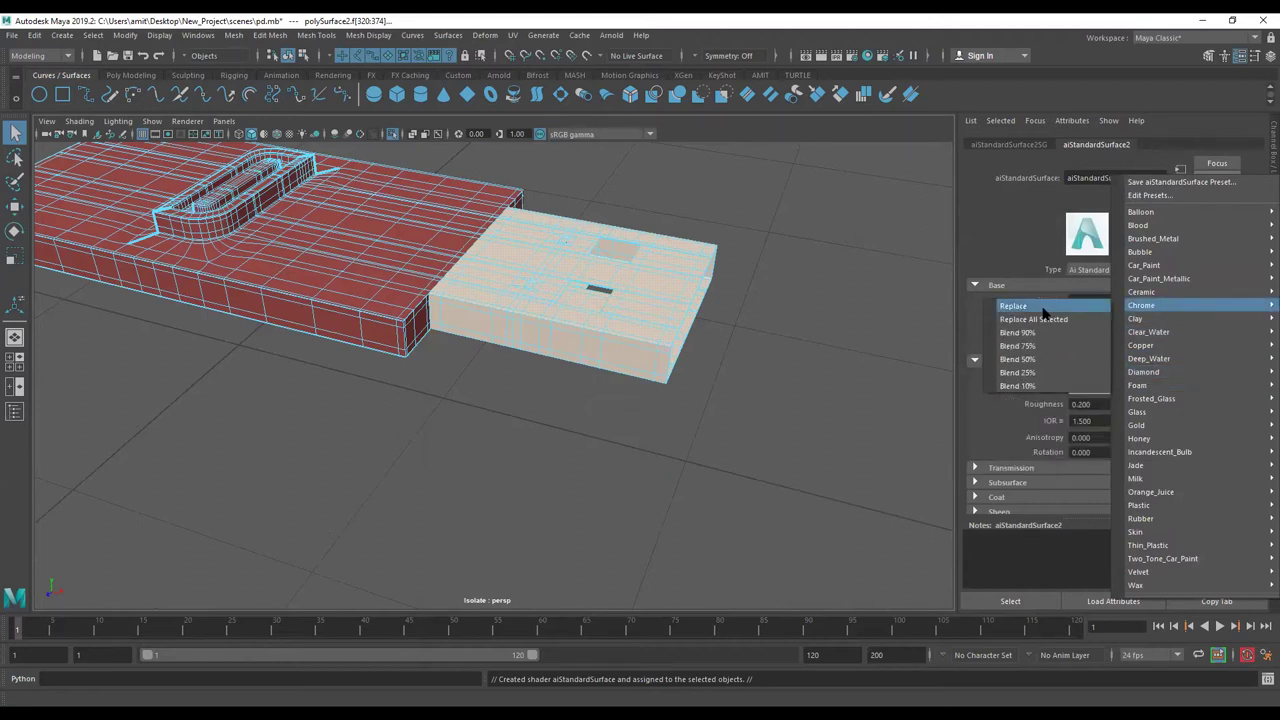
left_click(1042, 313)
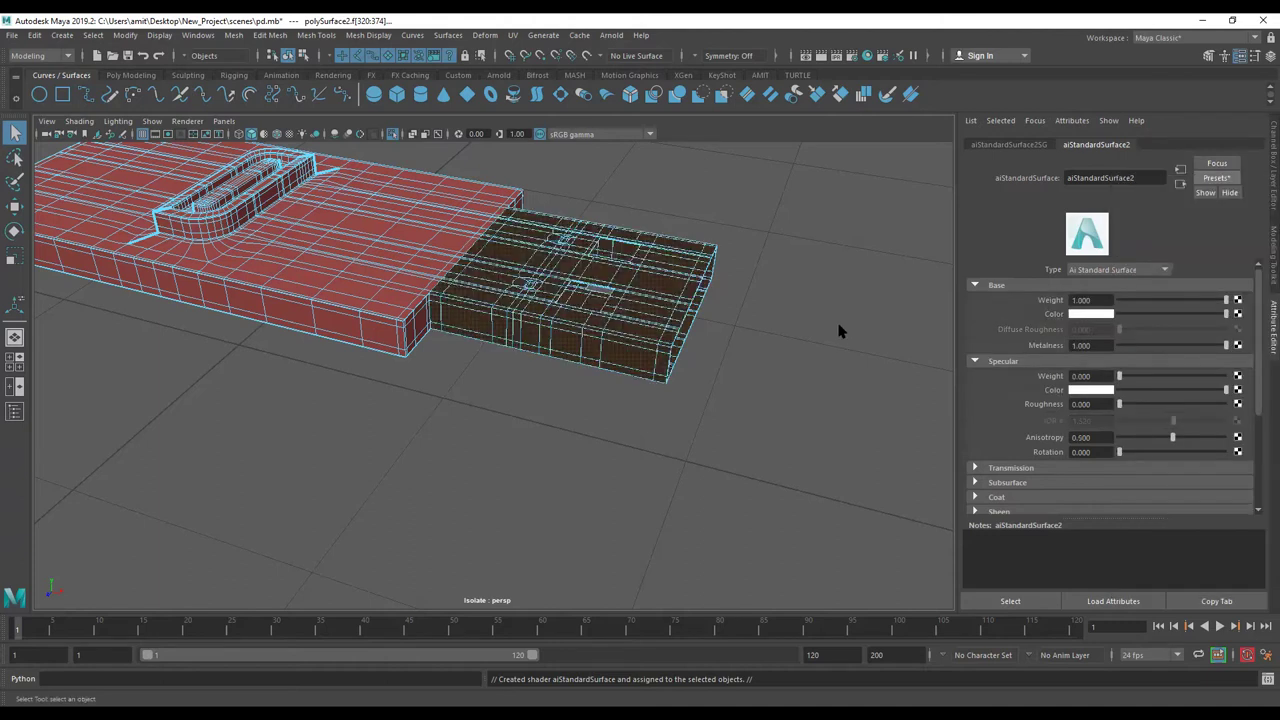
left_click(812, 335)
right_click_drag(530, 275, 575, 265)
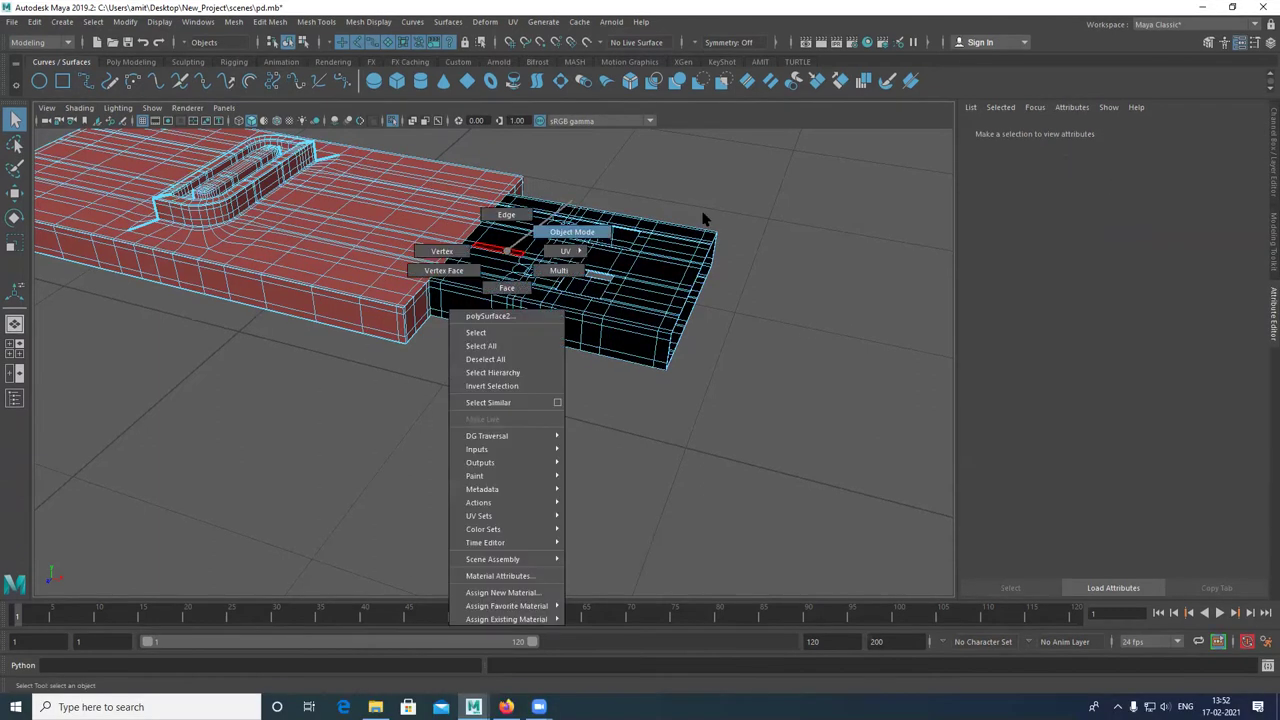
- Show the whole drive again and select the slider piece for component editing
left_click(394, 134)
mouse_move(673, 390)
left_mouse_down("alt")
mouse_move(695, 358)
mouse_move(413, 130)
left_mouse_up("alt")
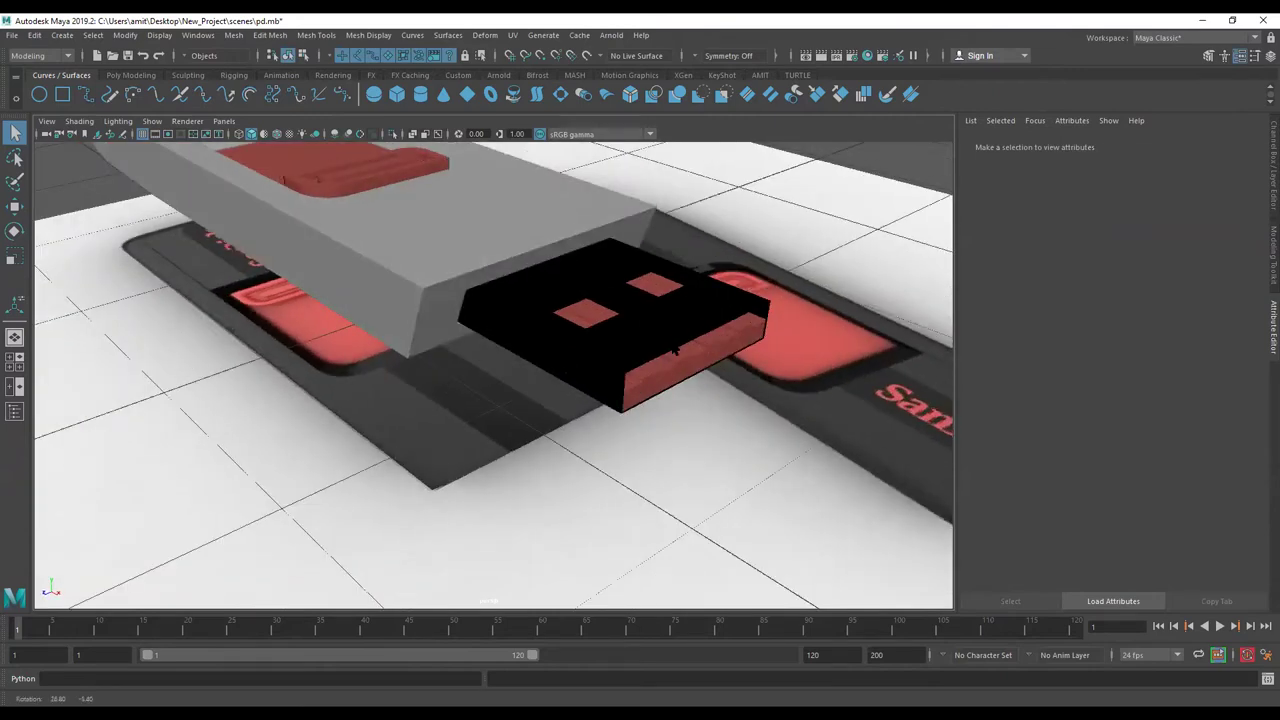
left_click(749, 405)
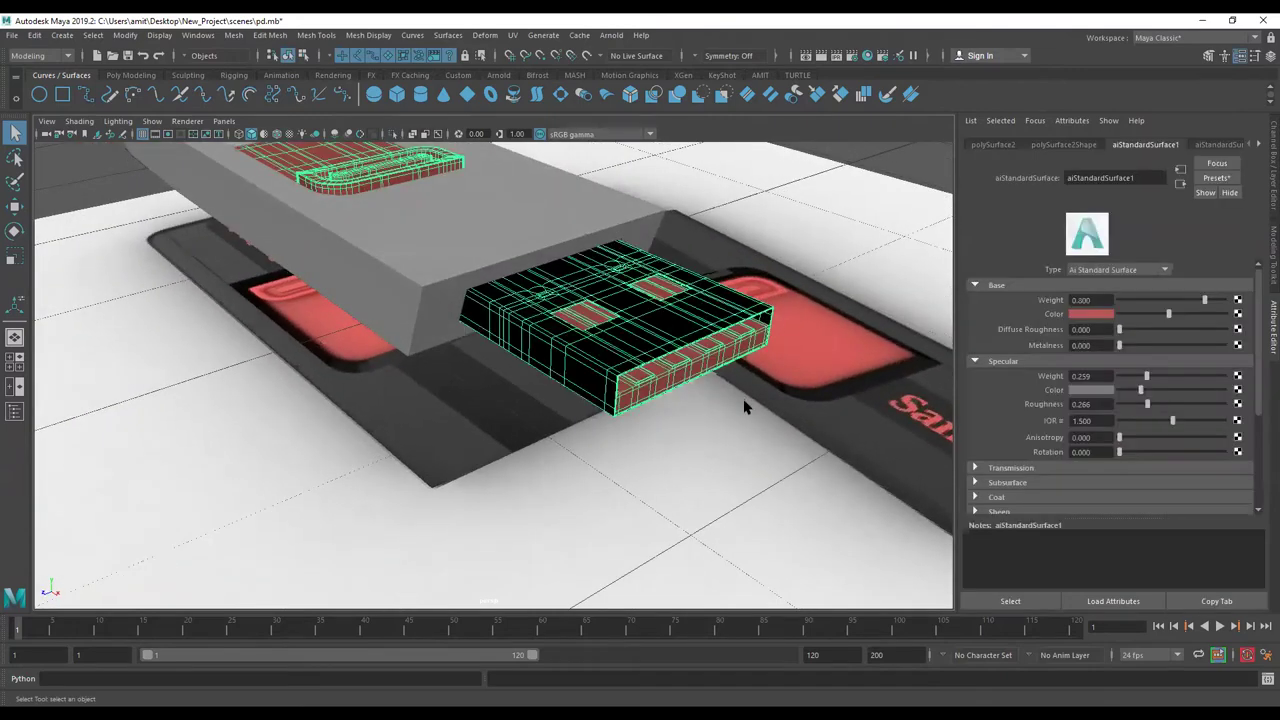
right_click(692, 331)
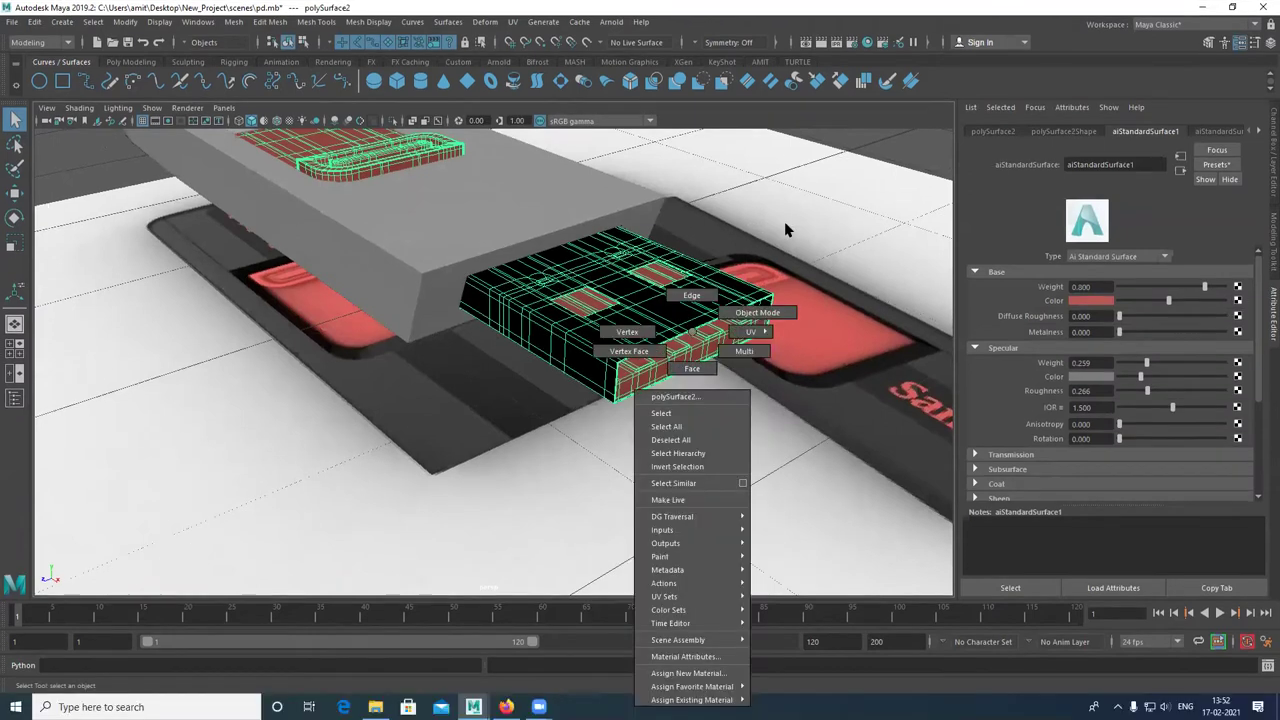
left_click(797, 262)
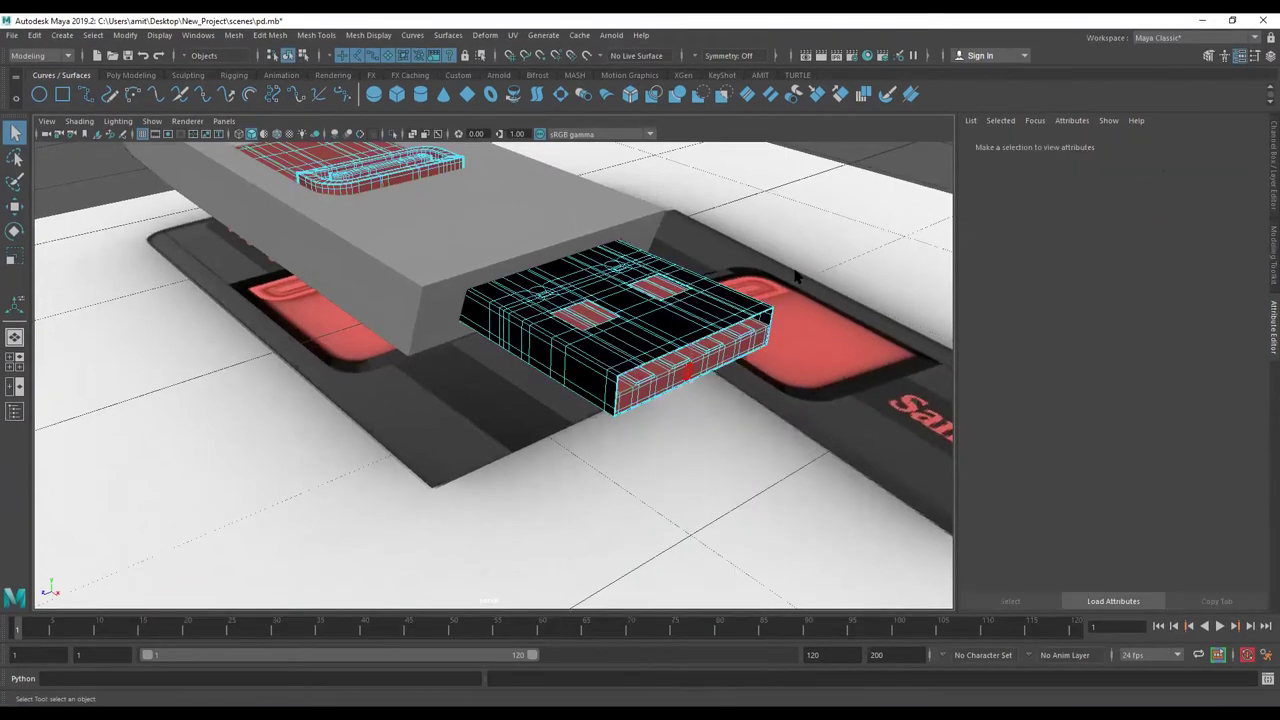
- Isolate the red mesh, frame it from the front, and box-select its top faces
key("ctrl+1")
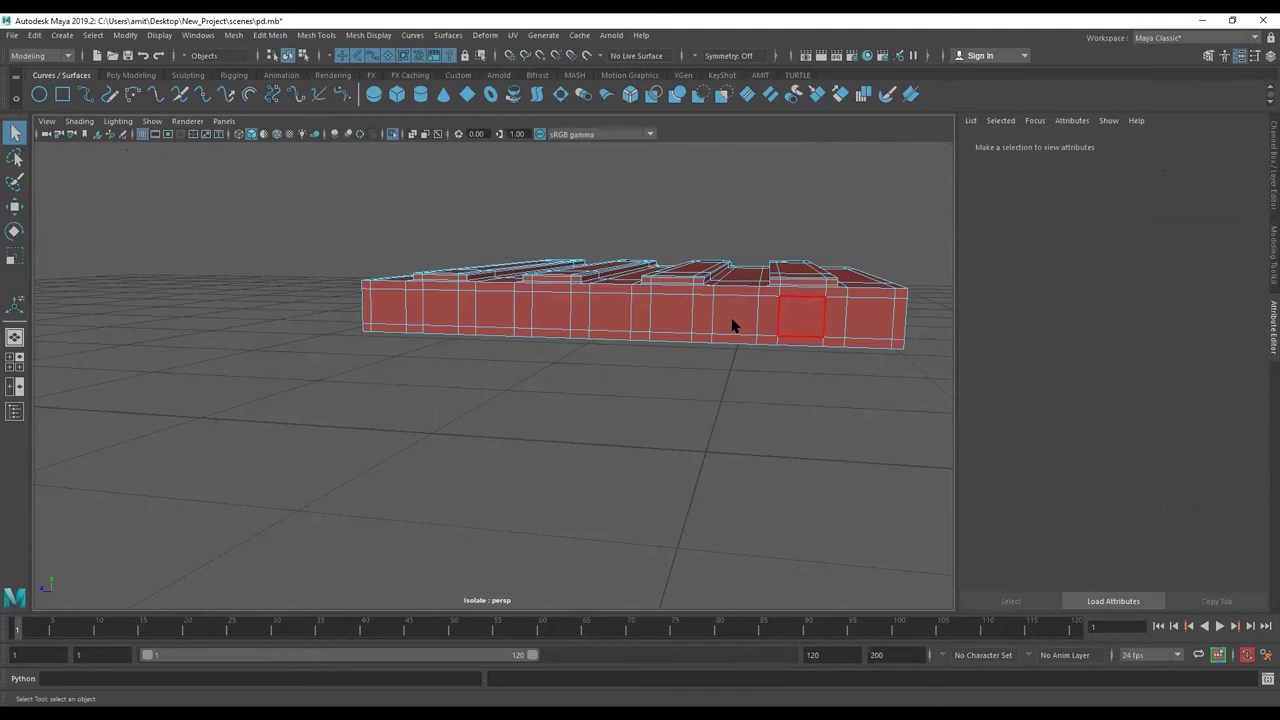
left_click_drag(663, 337, 640, 380)
scroll(497, 380, "up", 2)
key("f")
scroll(489, 405, "up", 4)
left_click_drag(146, 284, 824, 382)
left_click(720, 394)
- Check the mesh in perspective, trial-select a raised top strip, then clear the selection
left_click_drag(697, 378, 422, 412, "alt")
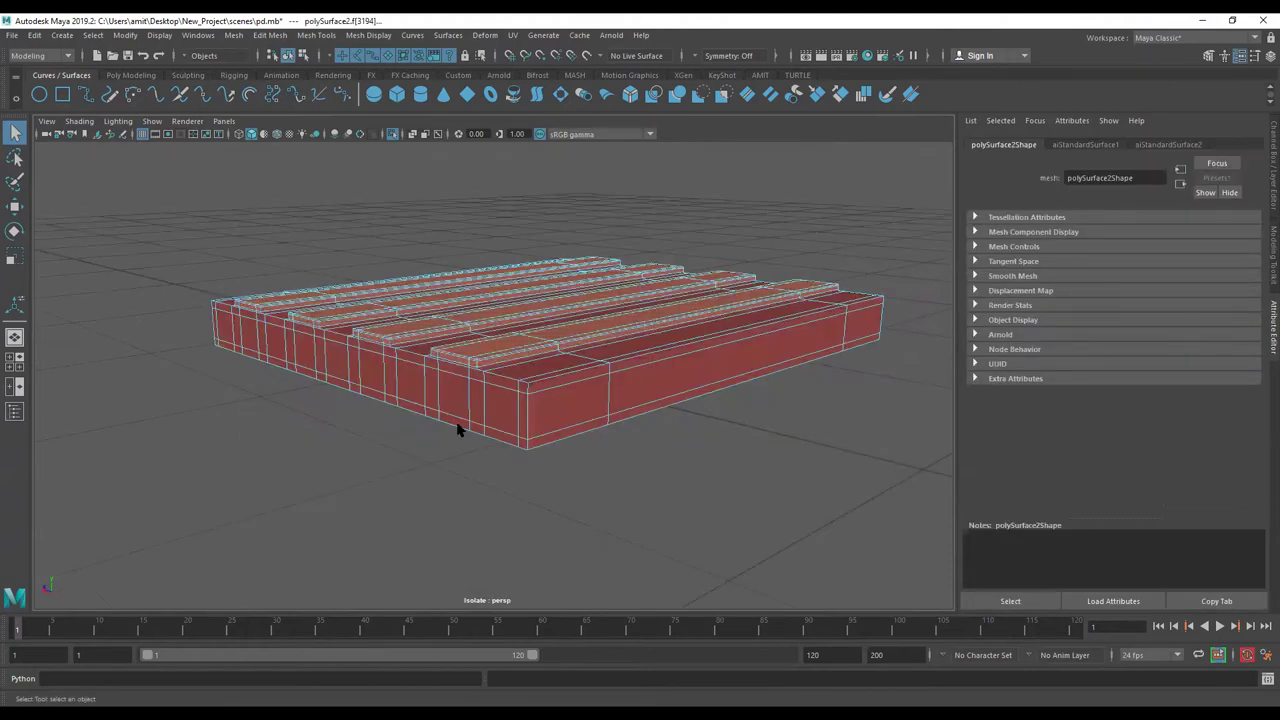
scroll(422, 412, "up", 2)
scroll(422, 412, "up", 3)
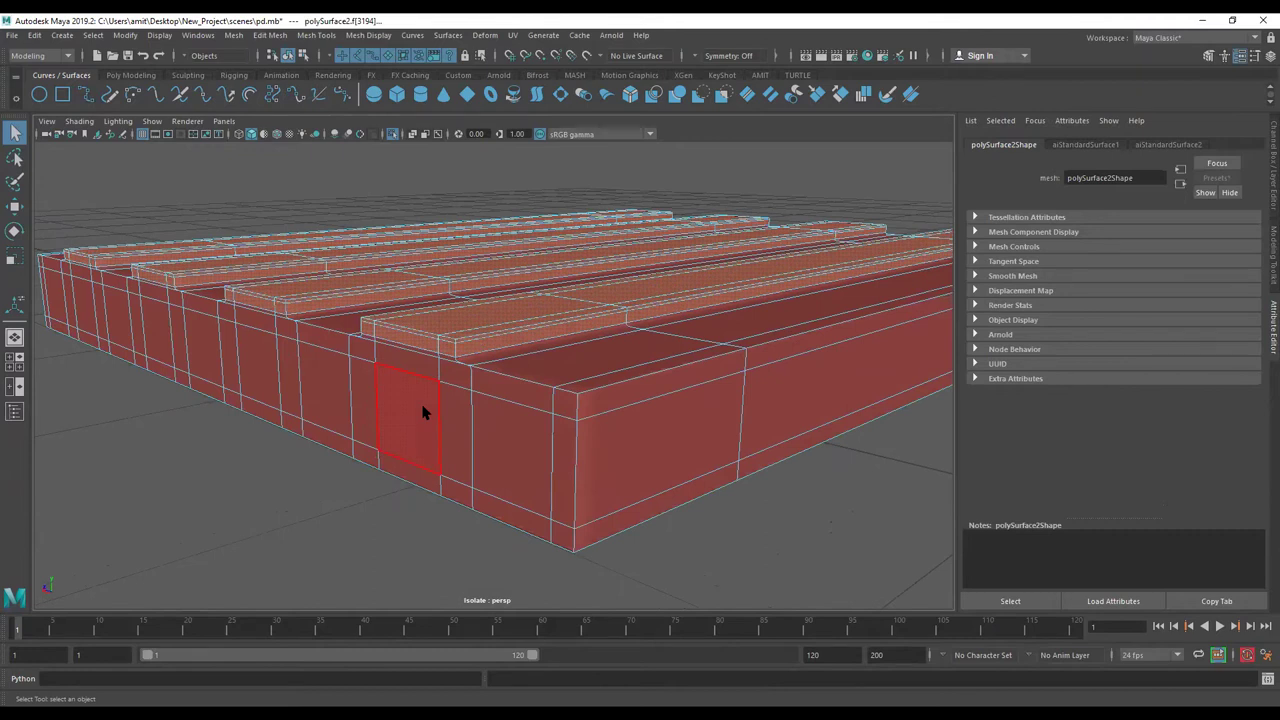
scroll(447, 350, "down", 5)
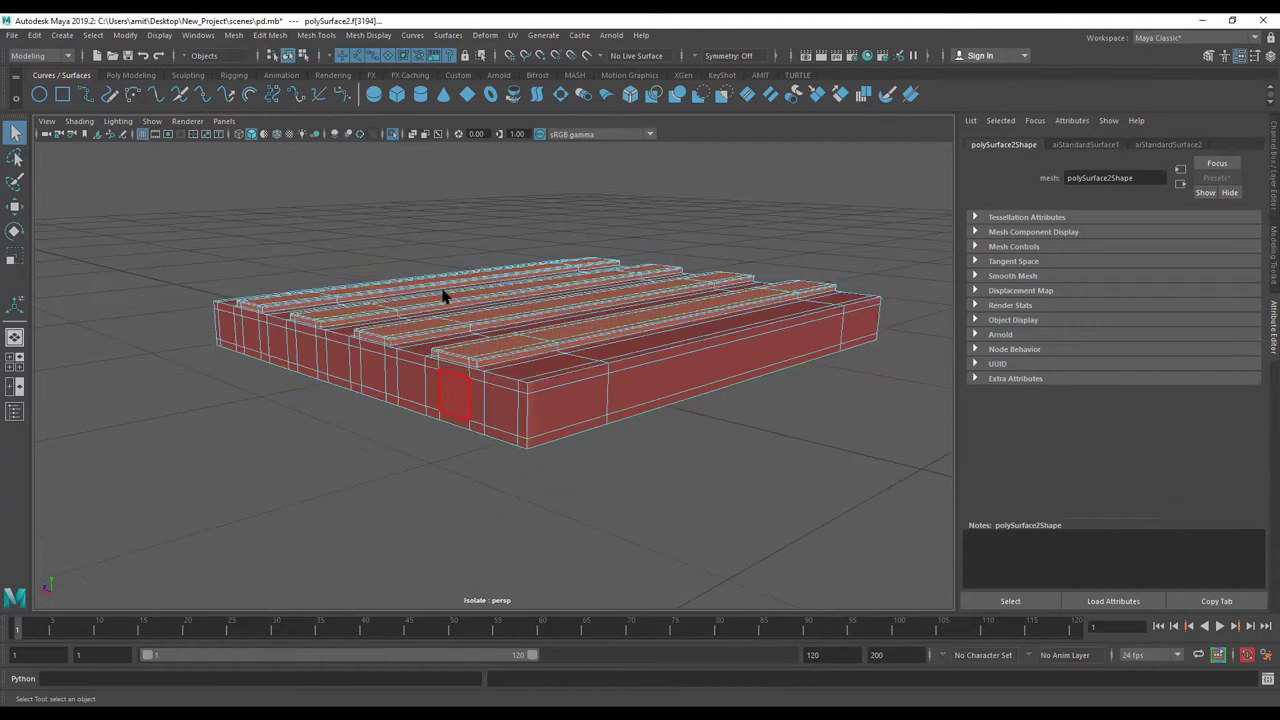
scroll(600, 340, "down", 2)
left_click_drag(814, 406, 560, 360, "alt")
left_click_drag(438, 286, 634, 370)
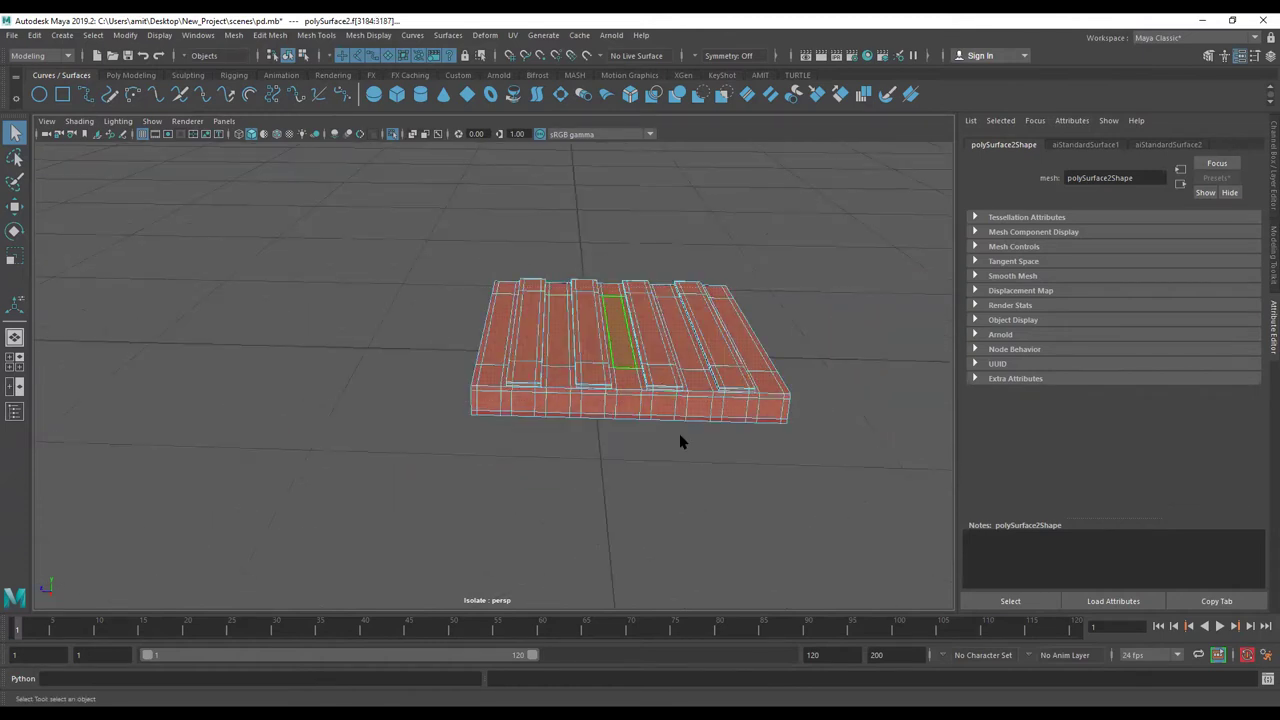
left_click(649, 430)
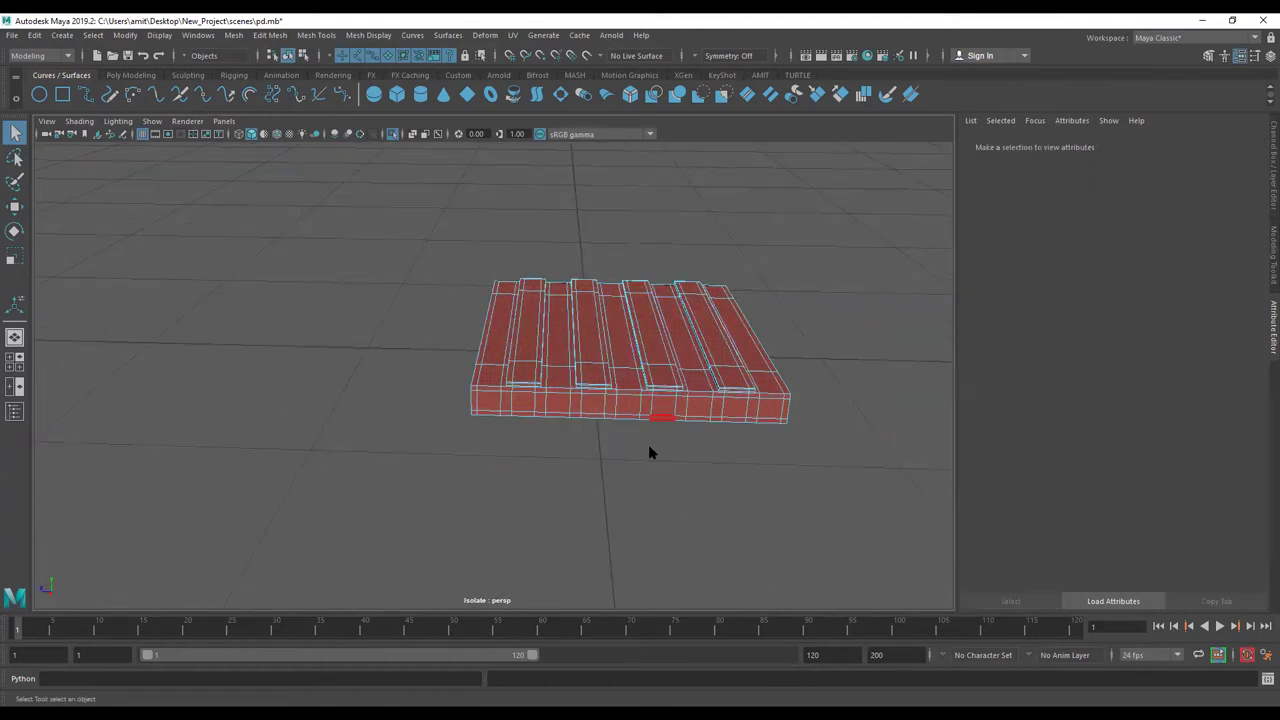
- Box-select the raised strip faces in side view and view them in perspective
key("space")
key("space")
scroll(490, 375, "up", 3)
middle_click_drag(517, 303, 532, 399, "alt")
scroll(491, 486, "up", 2)
mouse_move(354, 280)
middle_mouse_down("alt")
mouse_move(303, 420)
mouse_move(328, 372)
middle_mouse_up("alt")
mouse_move(231, 310)
left_mouse_down()
mouse_move(351, 366)
mouse_move(326, 334)
mouse_move(420, 263)
mouse_move(860, 232)
left_mouse_up()
left_click_drag(281, 200, 791, 322)
mouse_move(366, 226)
left_mouse_down()
mouse_move(754, 303)
mouse_move(820, 297)
left_mouse_up()
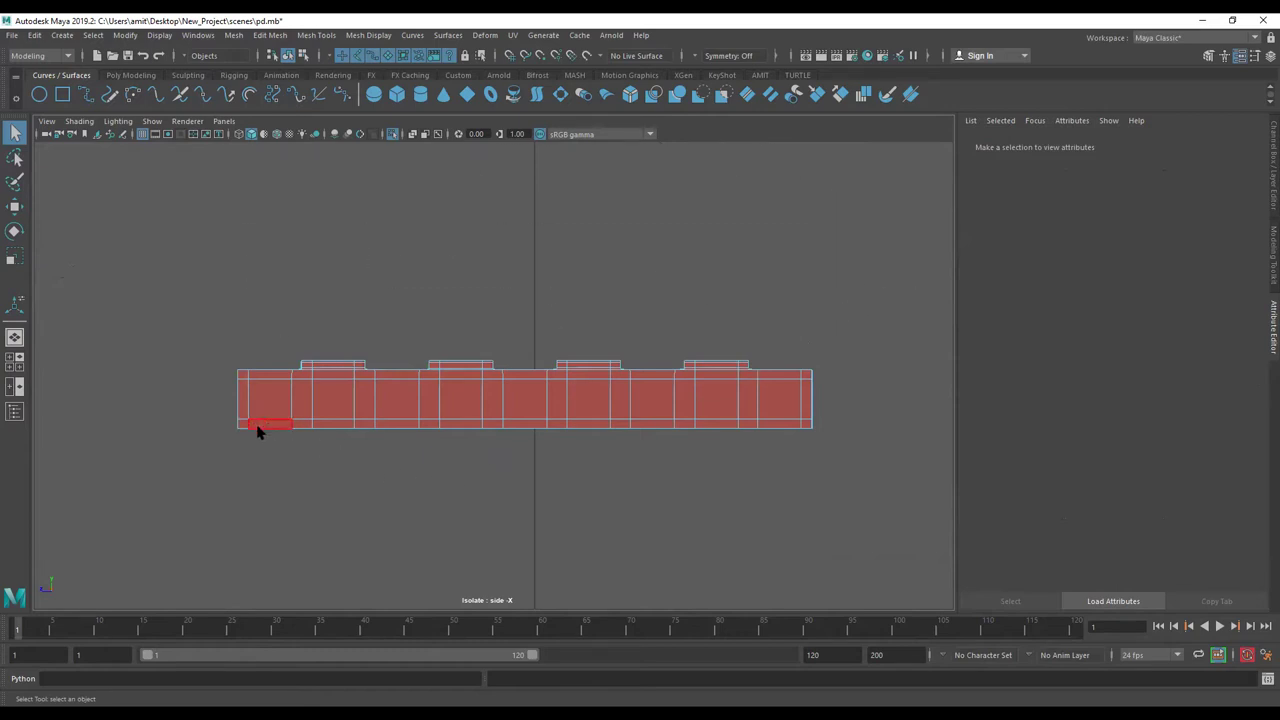
mouse_move(224, 428)
left_mouse_down()
mouse_move(913, 425)
mouse_move(890, 437)
left_mouse_up()
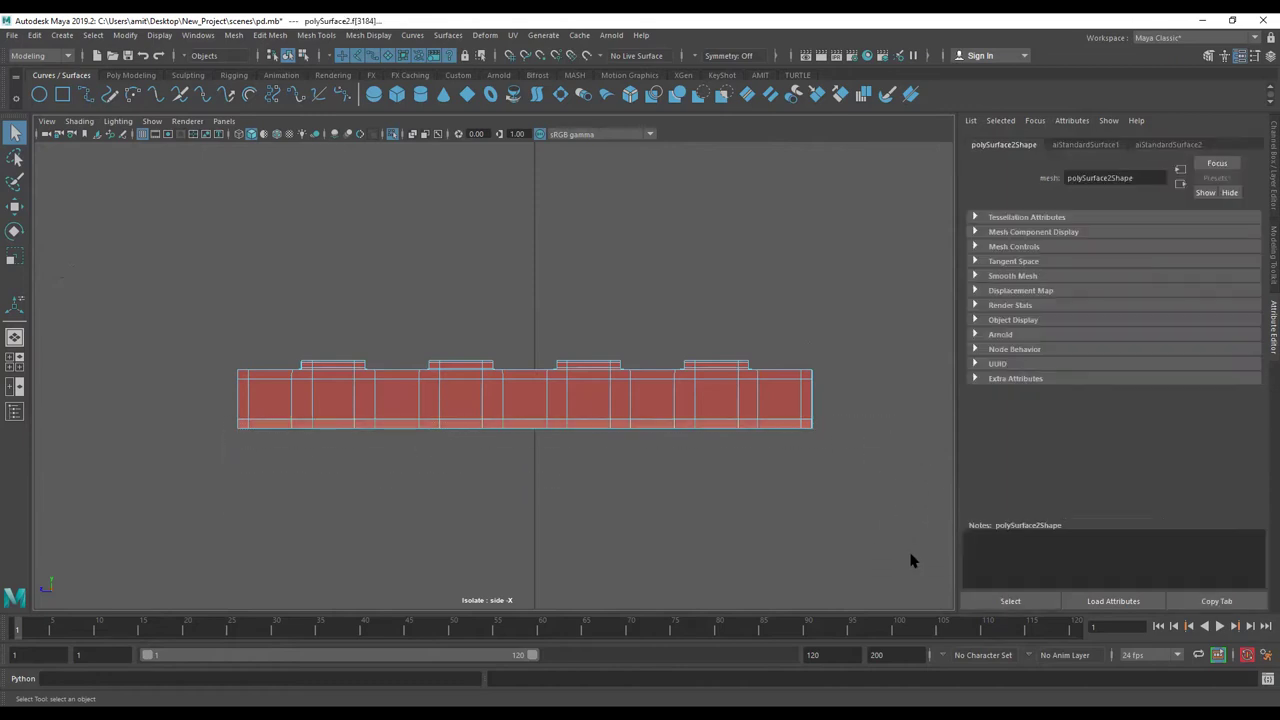
left_click_drag(261, 284, 945, 367)
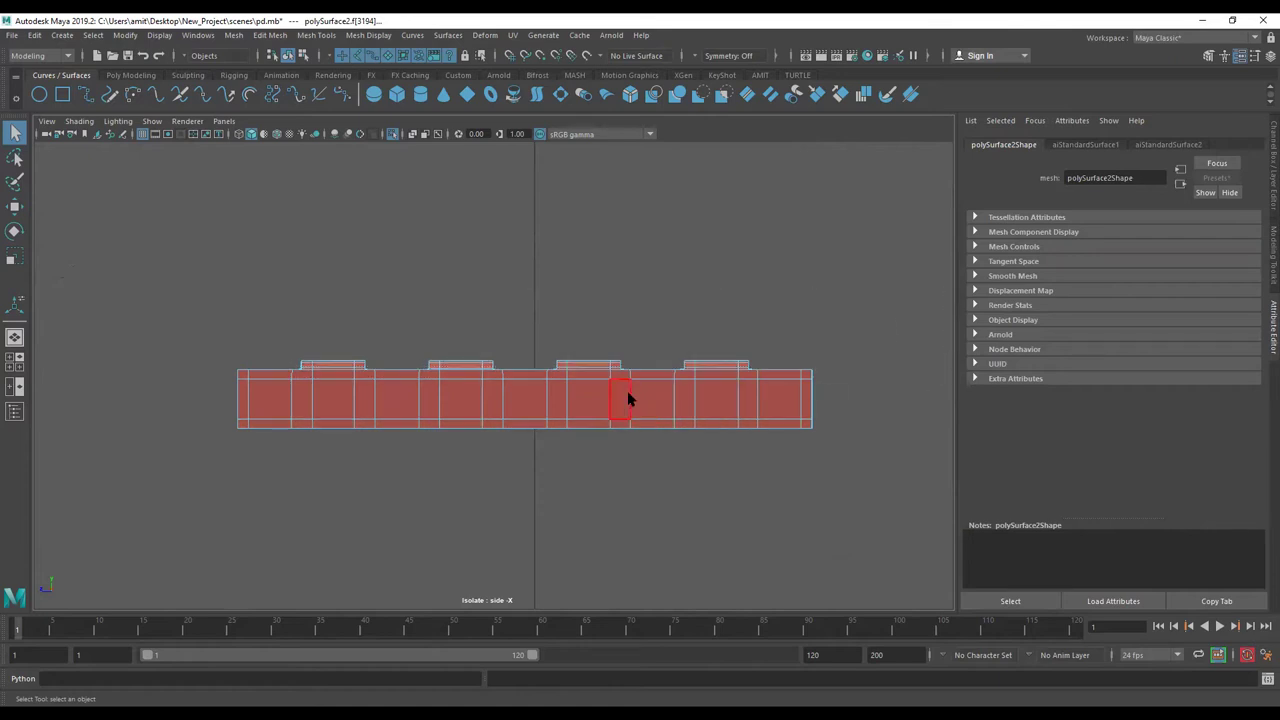
left_click_drag(724, 484, 557, 457, "alt")
scroll(540, 475, "up", 3)
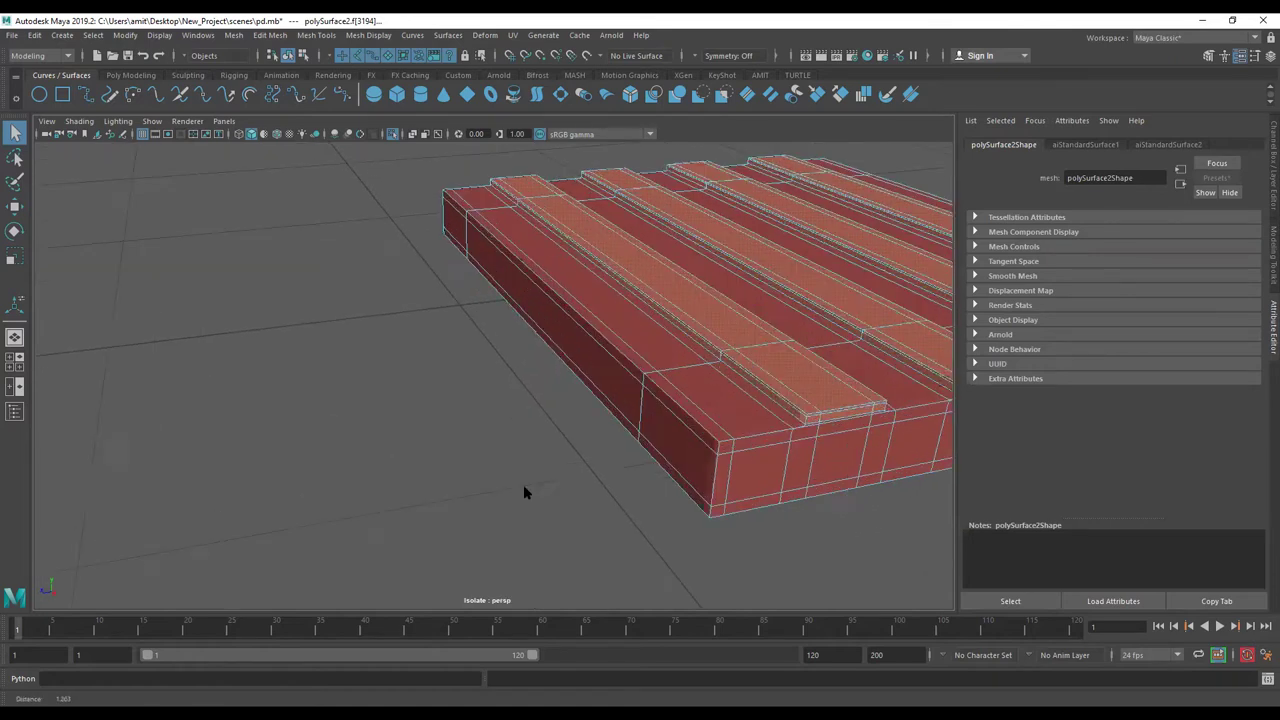
scroll(523, 491, "up", 3)
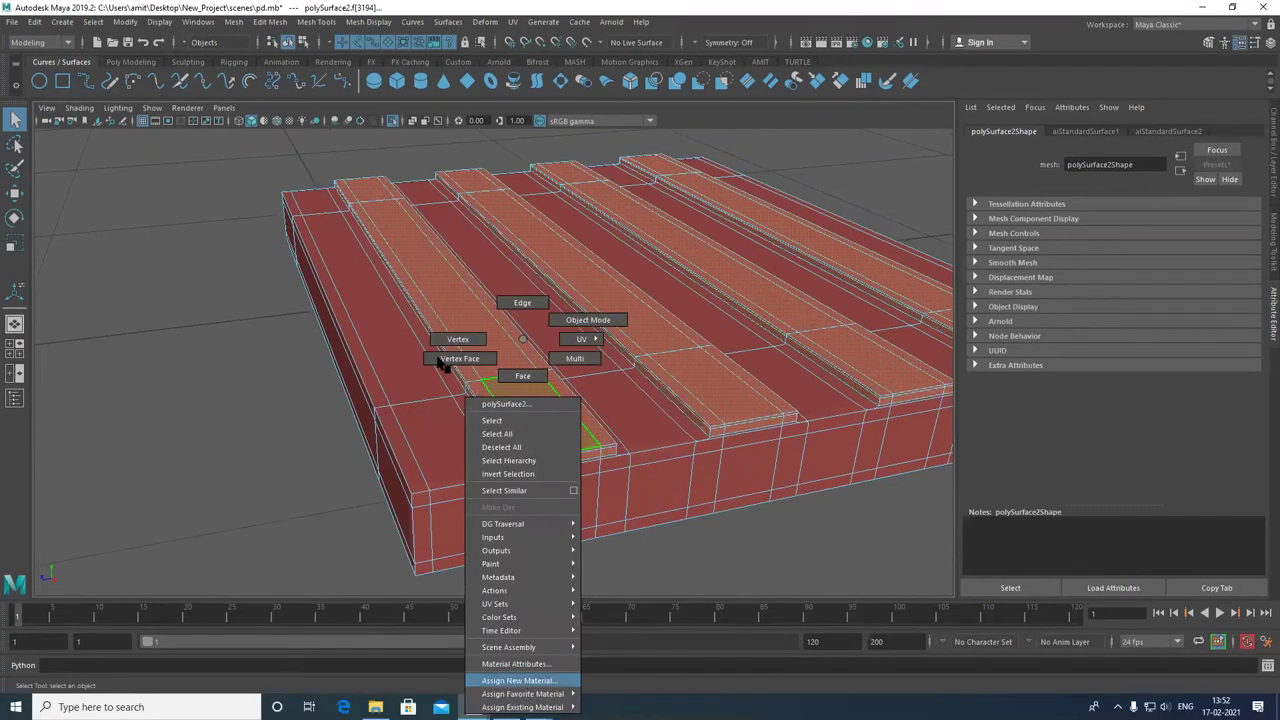
- Assign the raised strips a new aiStandardSurface material using the Gold preset
left_click(528, 695)
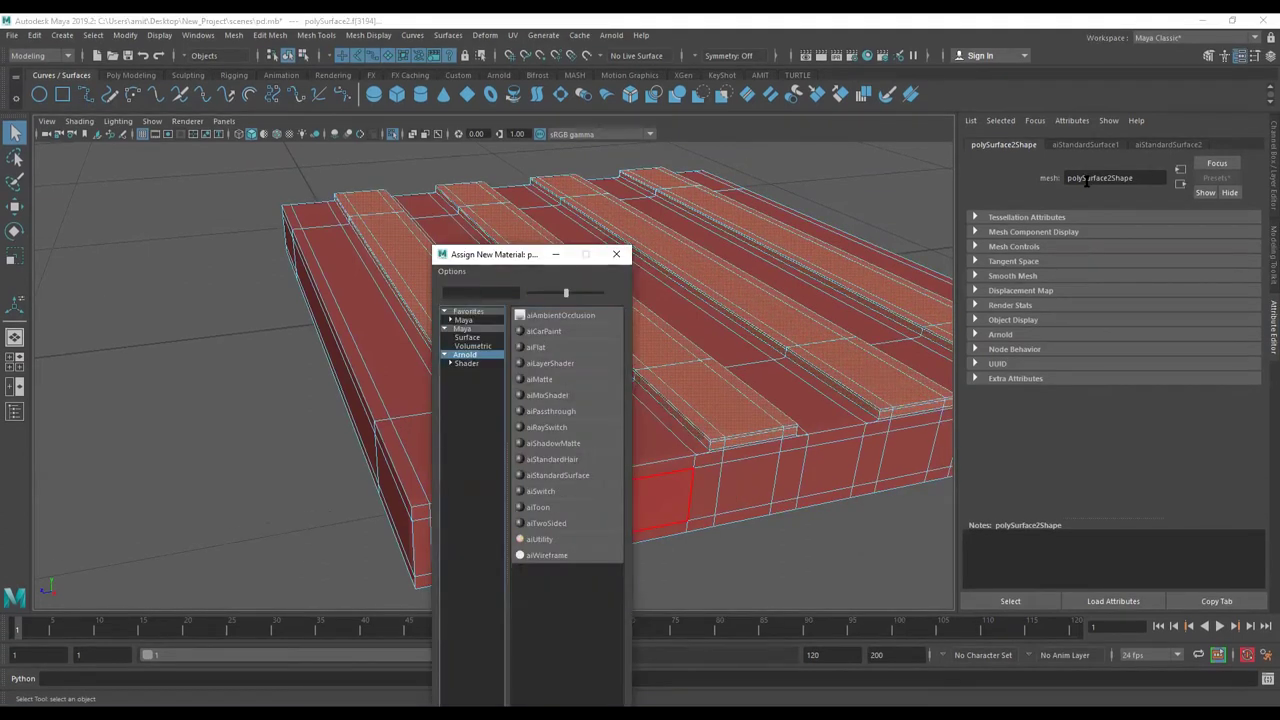
left_click(1216, 177)
mouse_move(1141, 351)
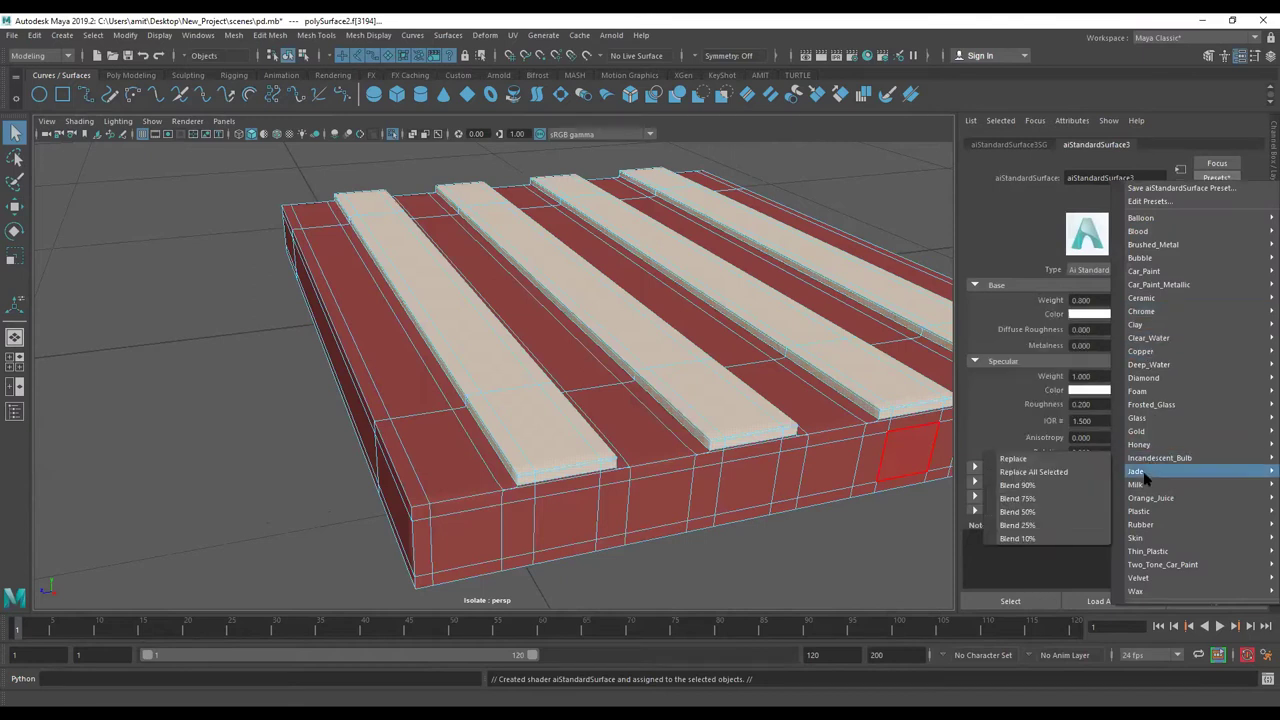
mouse_move(1137, 431)
left_click(1013, 431)
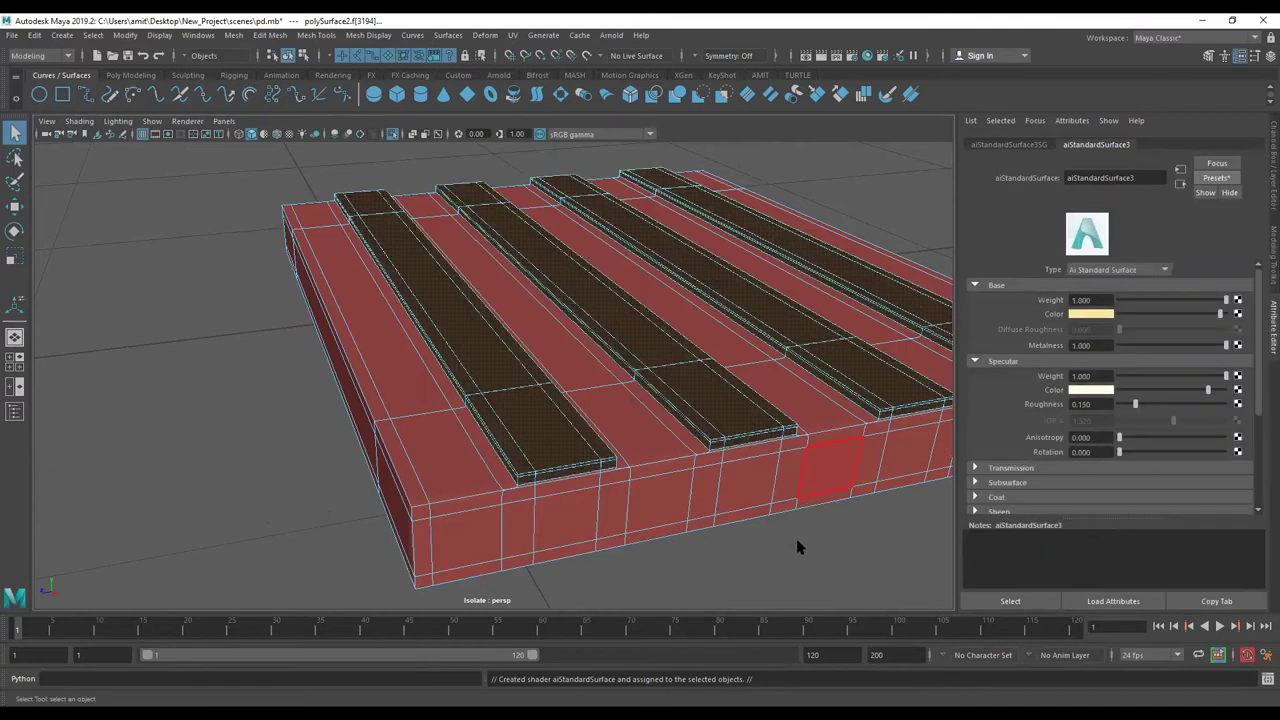
- Return to object mode, turn off Isolate Select and select the grey drive body
left_click(797, 546)
right_click_drag(686, 337, 749, 317)
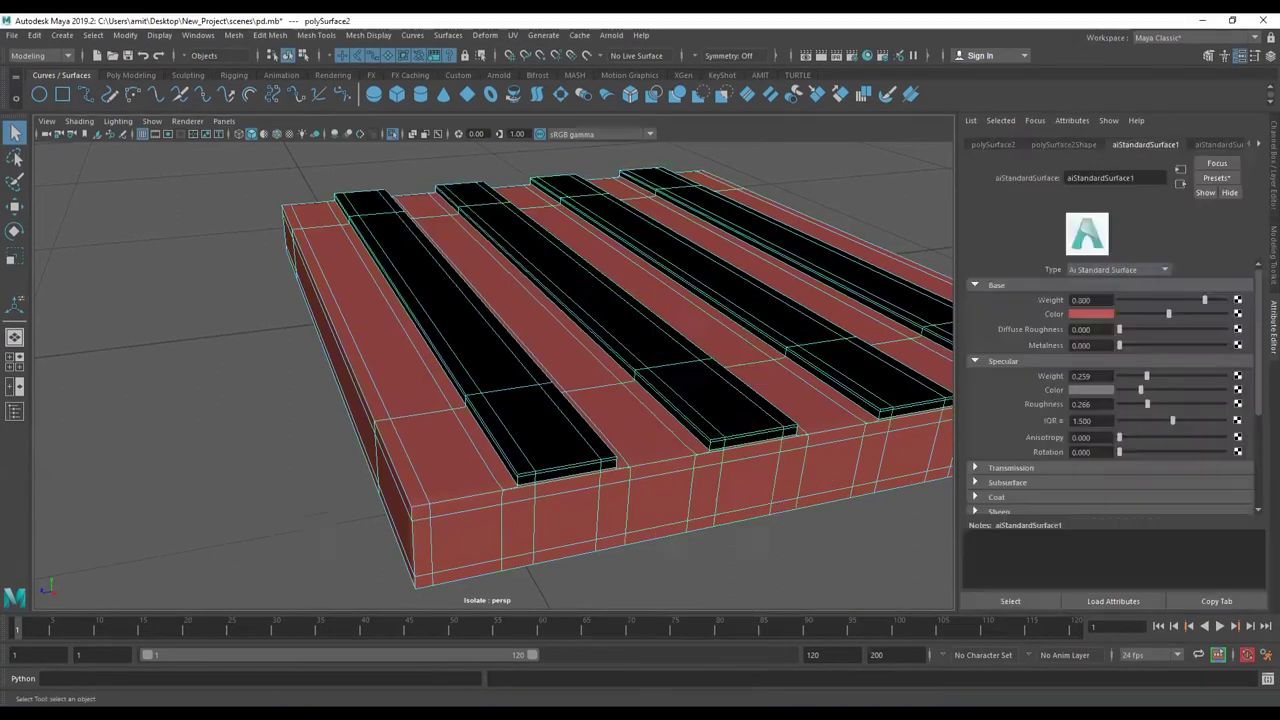
left_click(393, 134)
mouse_move(480, 300)
left_mouse_down("alt")
mouse_move(337, 315)
mouse_move(627, 412)
mouse_move(674, 471)
mouse_move(697, 449)
mouse_move(760, 445)
left_mouse_up("alt")
left_click(337, 315)
- Frame both USB drives from overhead and select the grey USB body
mouse_move(621, 325)
left_mouse_down("alt")
mouse_move(480, 357)
mouse_move(394, 337)
mouse_move(446, 292)
left_mouse_up("alt")
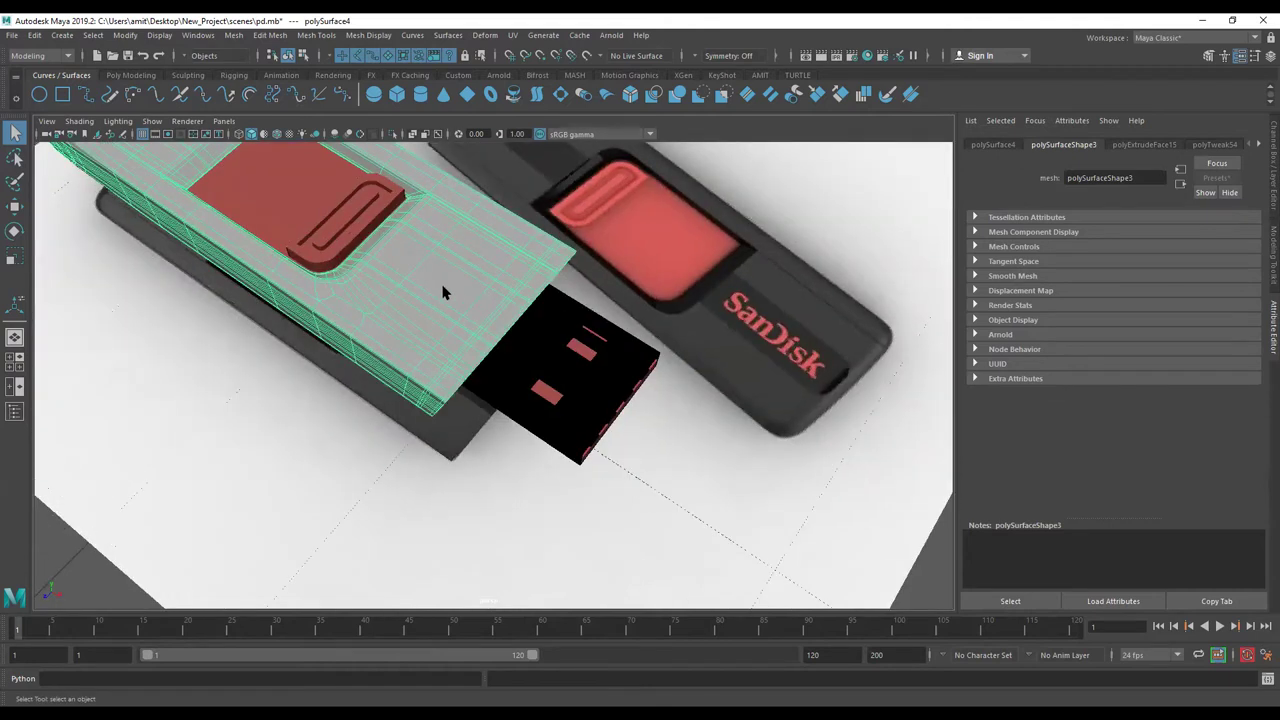
right_click_drag(447, 309, 425, 260, "alt")
left_click_drag(425, 260, 387, 131, "alt")
left_click(393, 133)
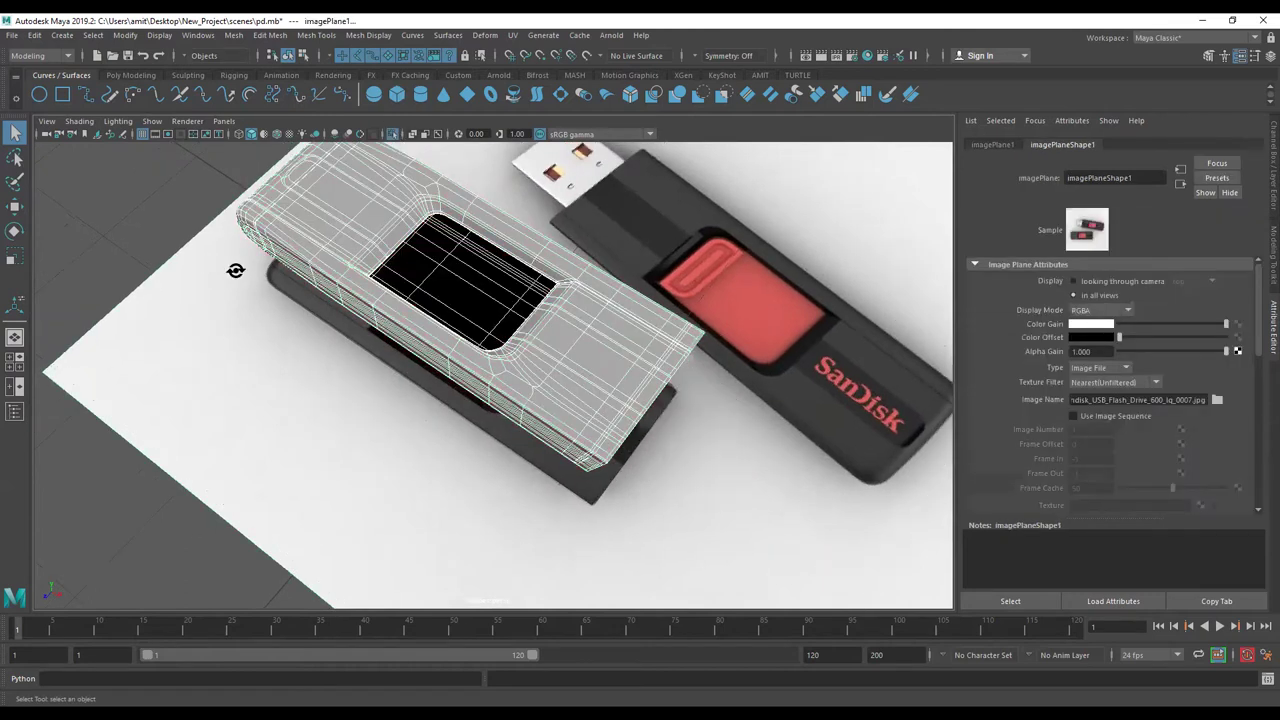
right_click_drag(615, 290, 594, 337, "alt")
mouse_move(594, 337)
left_mouse_down("alt")
mouse_move(571, 263)
mouse_move(494, 249)
mouse_move(478, 228)
mouse_move(597, 245)
left_mouse_up("alt")
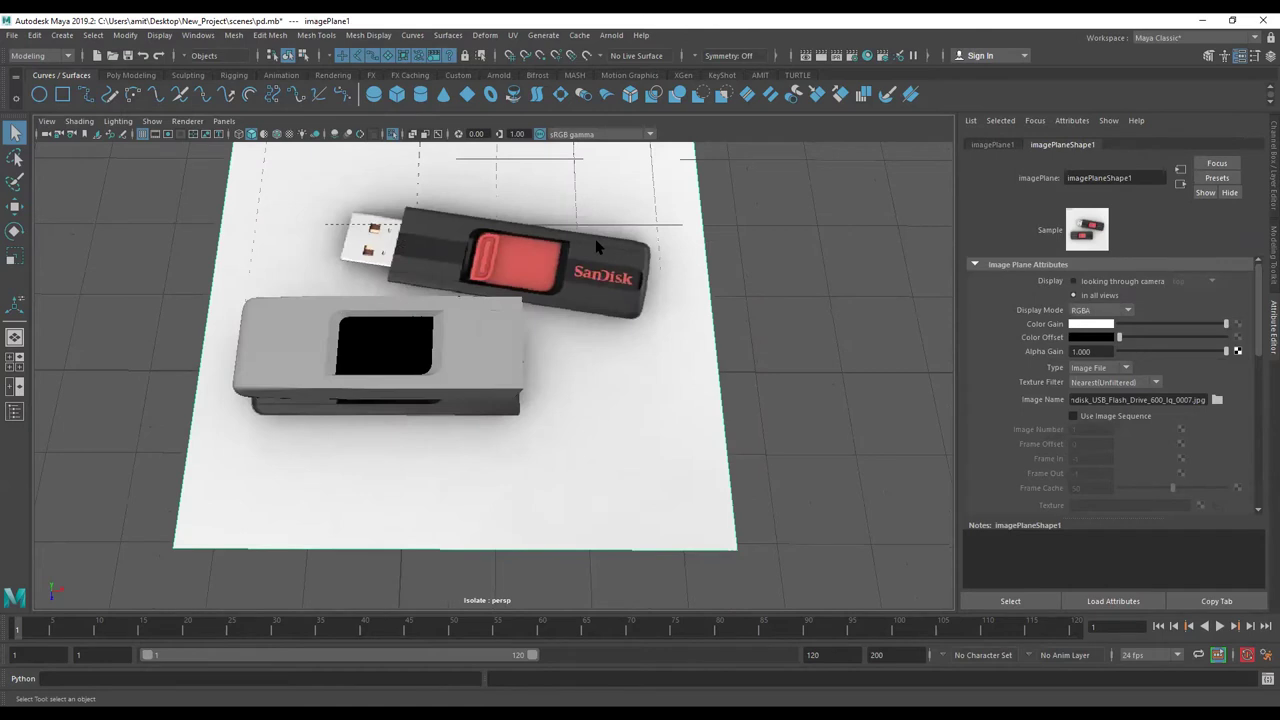
left_click(467, 369)
right_click(482, 335)
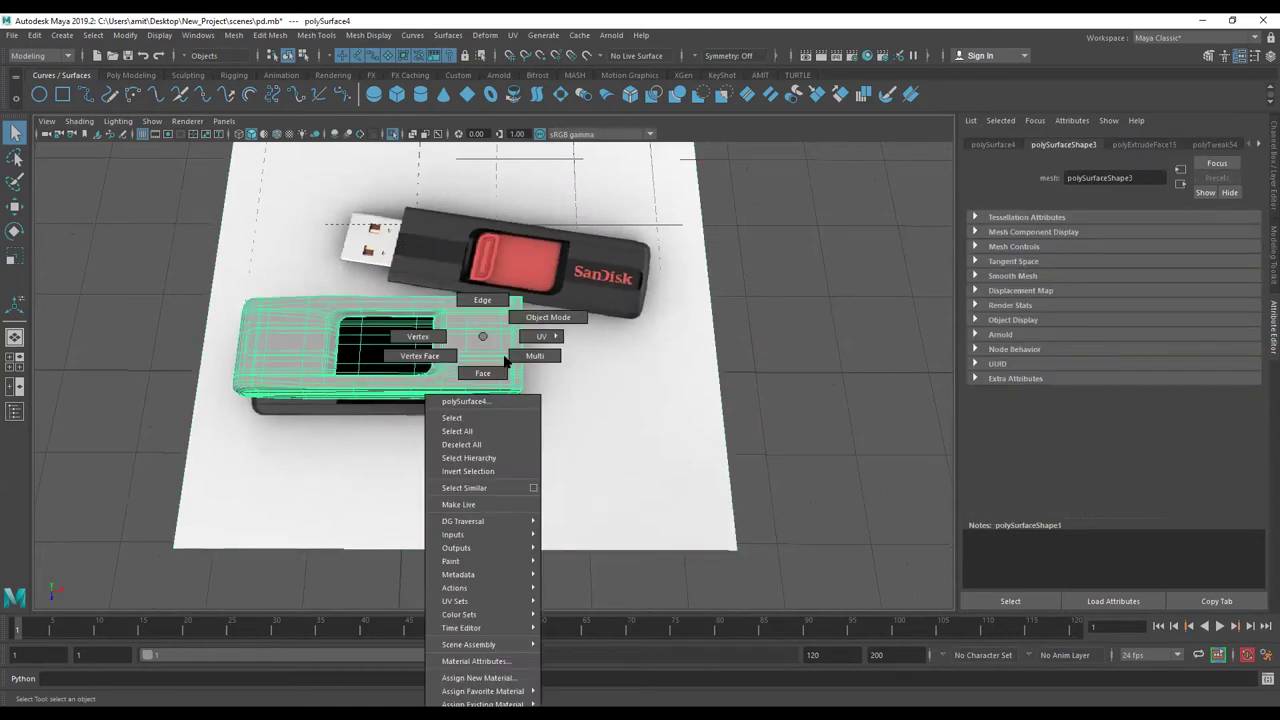
key("Escape")
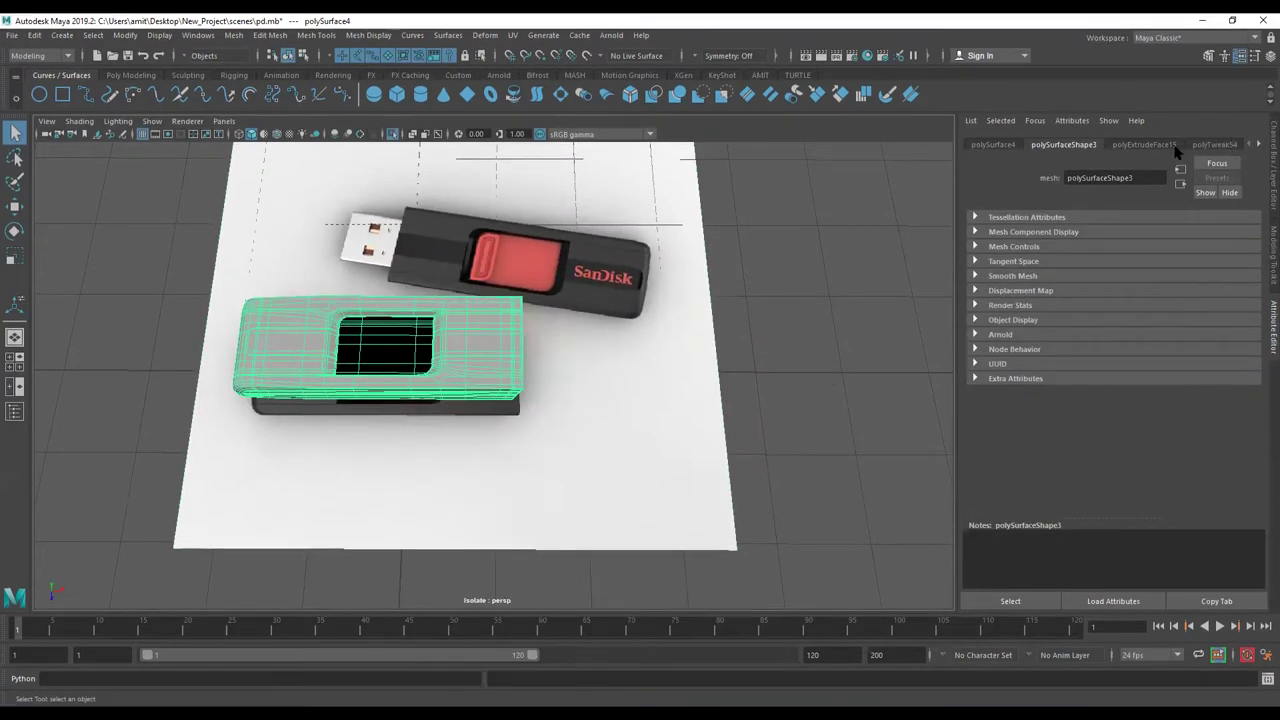
- Delete the body's construction history, adding a Hist shortcut to the AMIT shelf
left_click(62, 35)
mouse_move(73, 192)
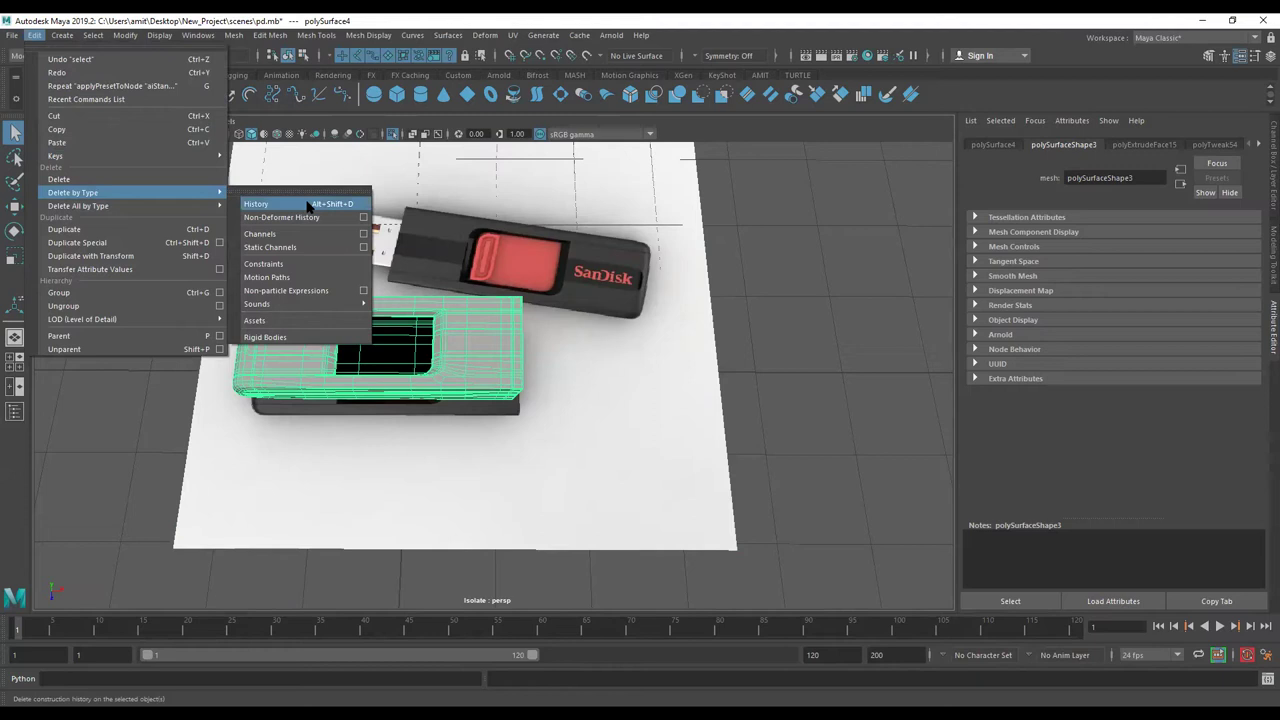
left_click(699, 147)
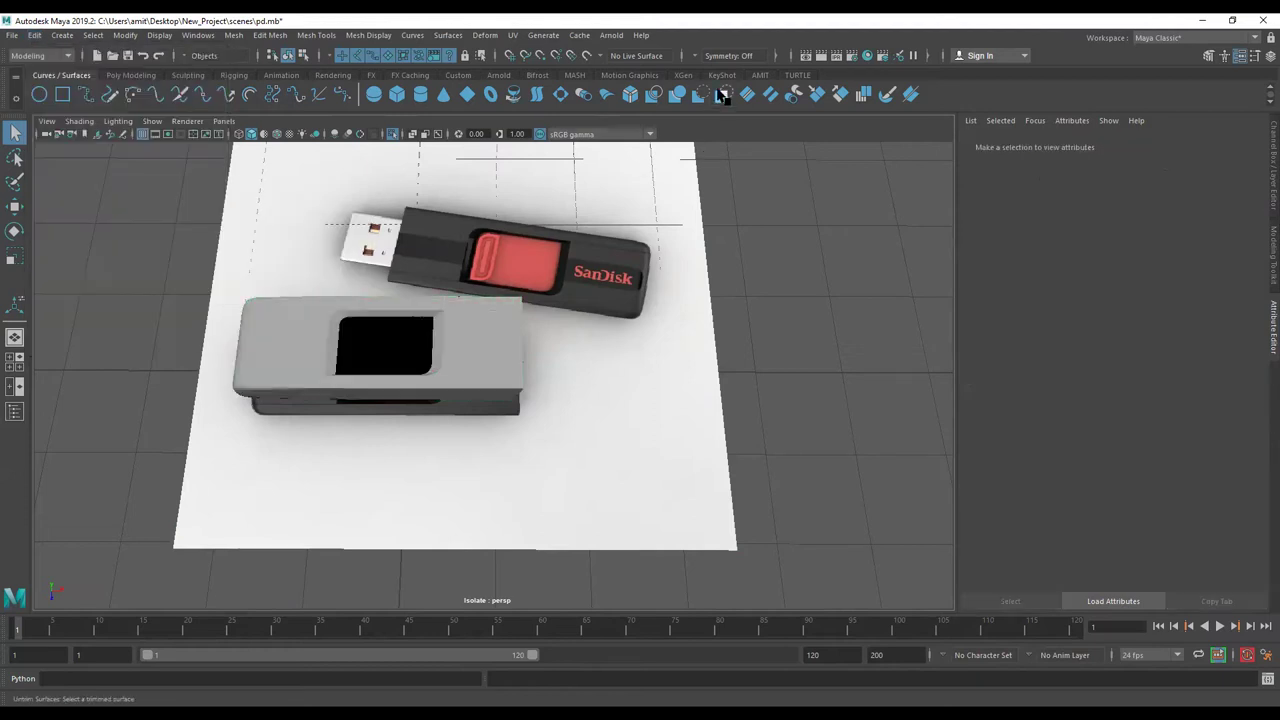
left_click(760, 75)
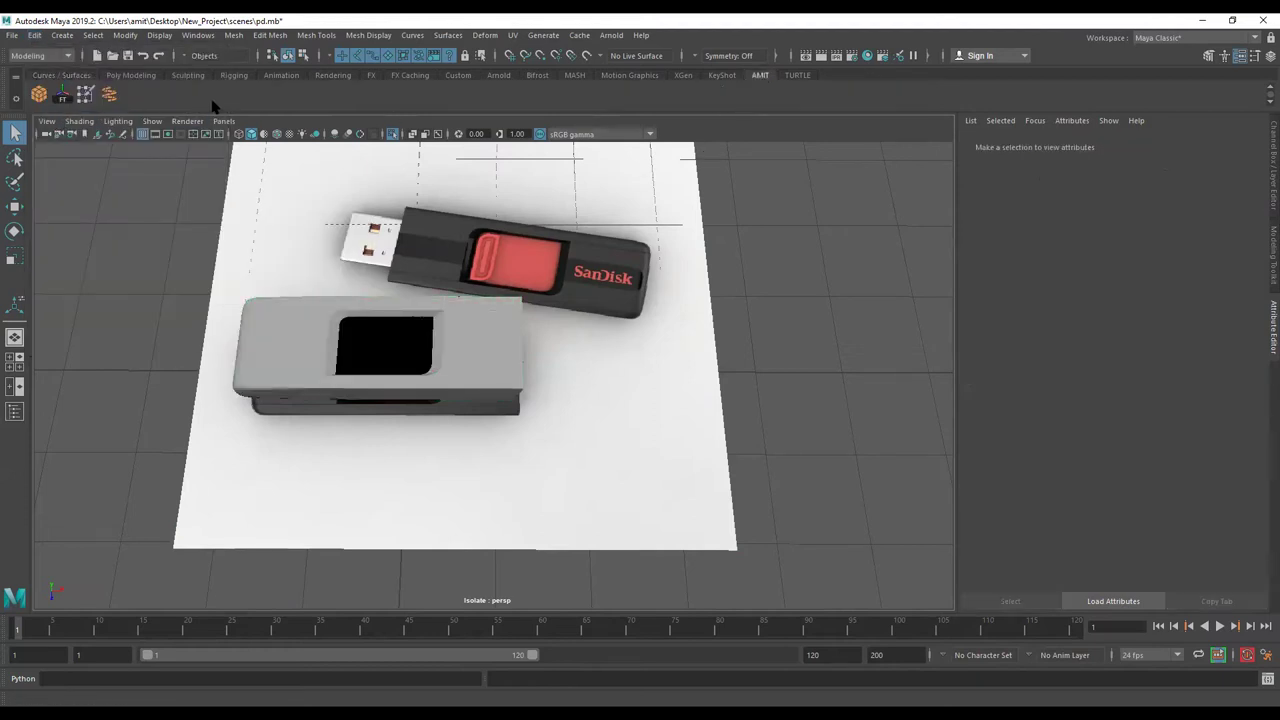
left_click(34, 35)
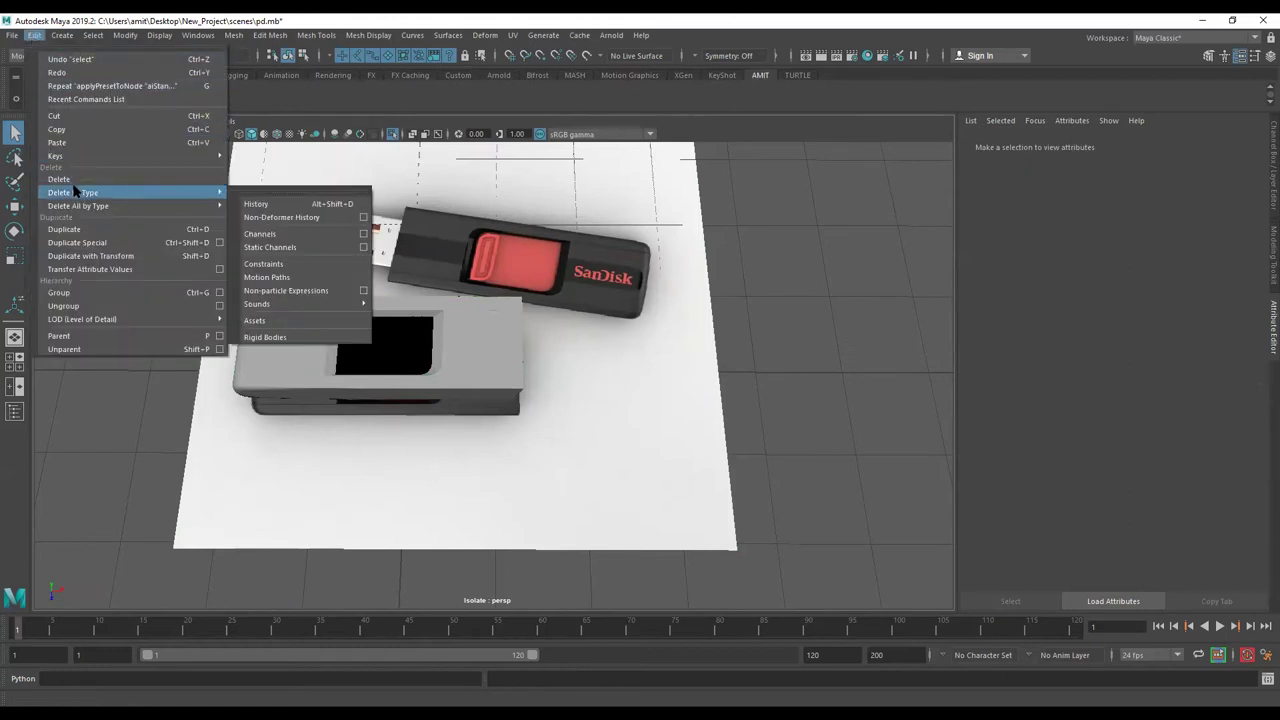
left_click(279, 206)
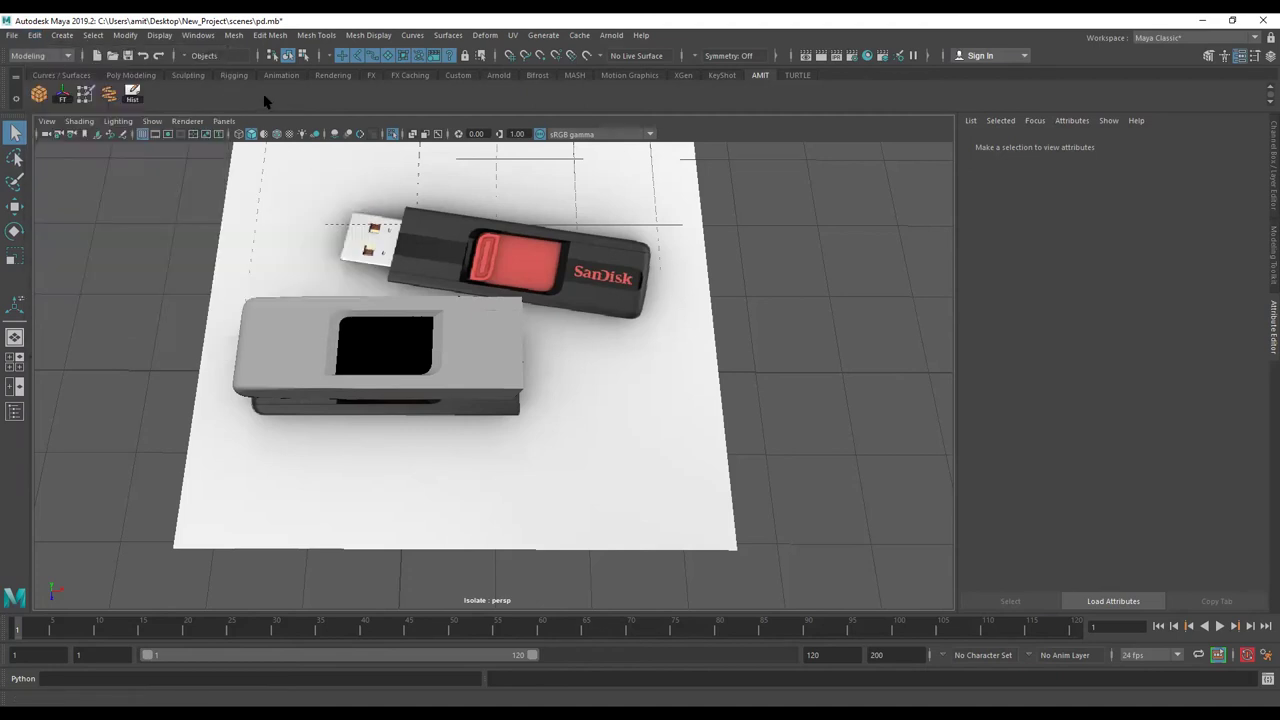
left_click(467, 364)
left_click(132, 93)
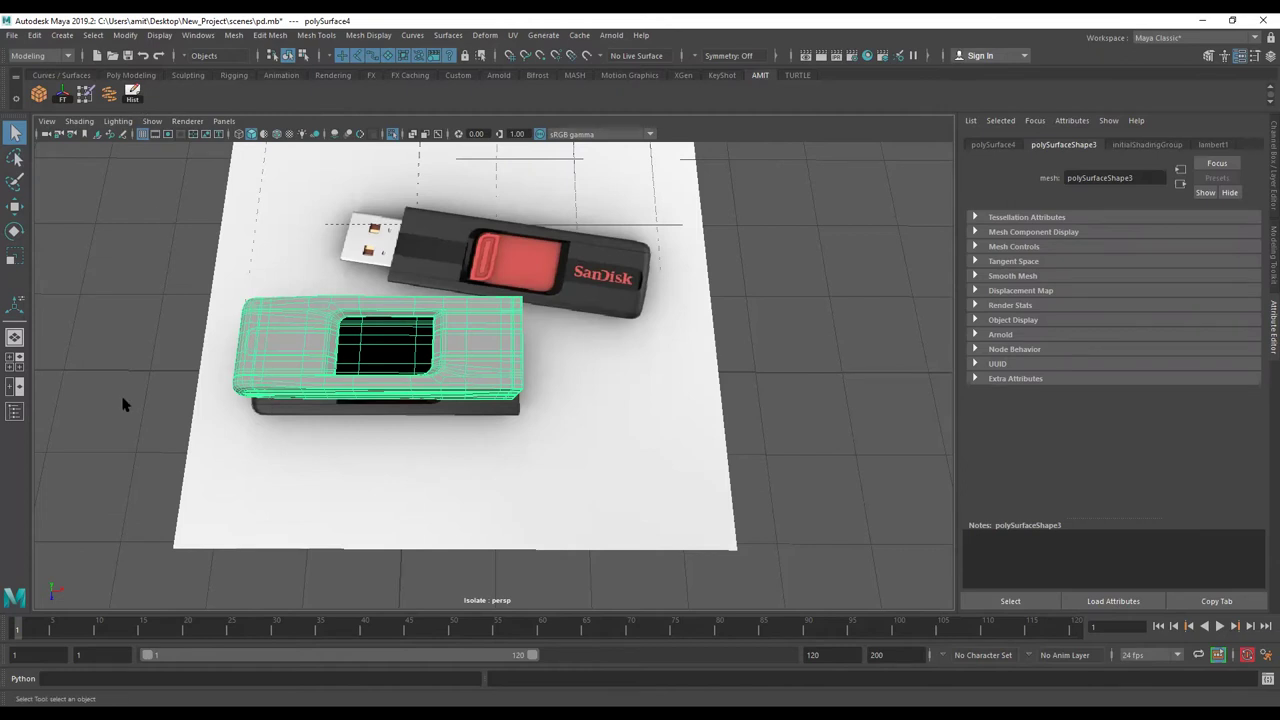
- Reselect the grey USB cap and bring up its Assign New Material choices
left_click(122, 404)
scroll(297, 411, "up", 3)
left_click(226, 313)
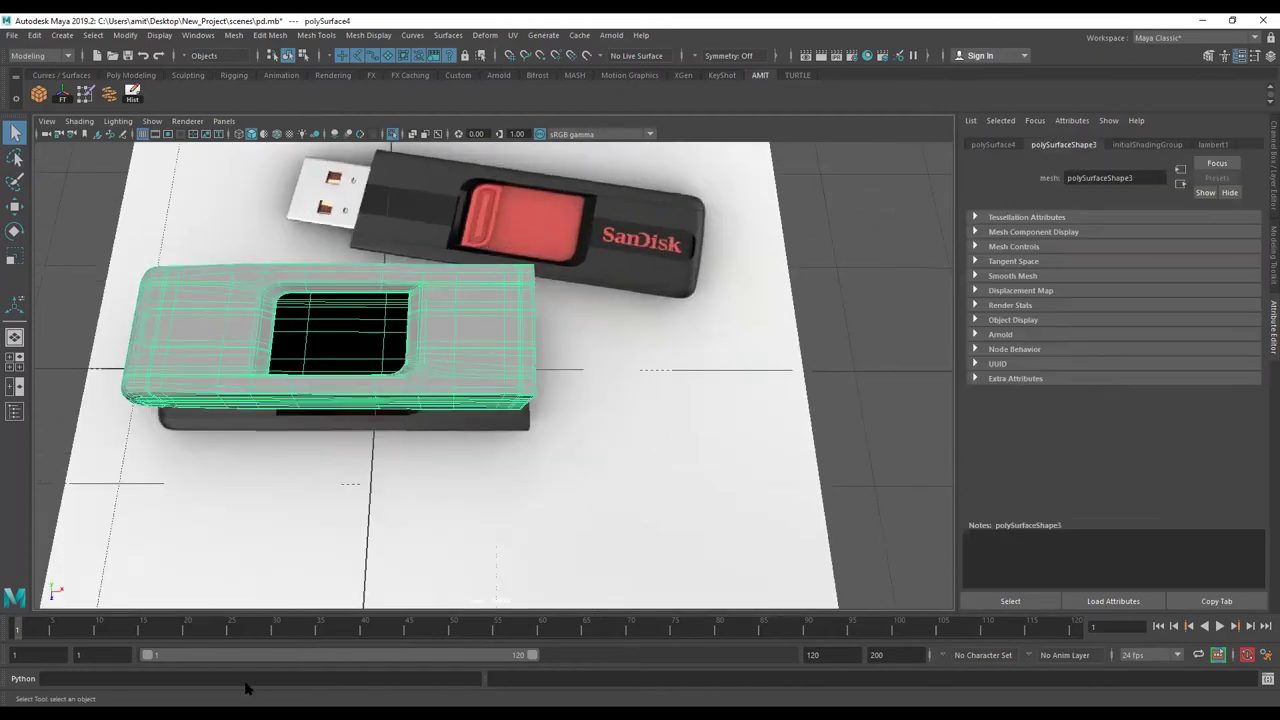
right_click_drag(226, 308, 252, 662)
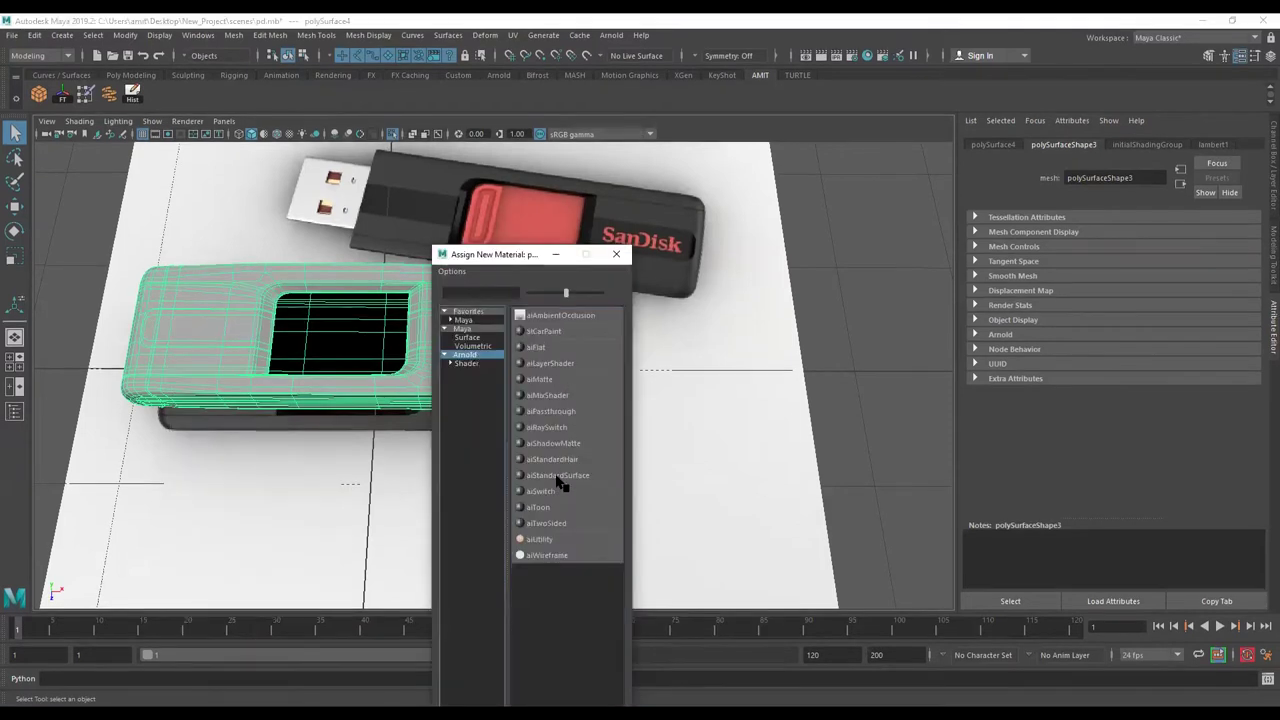
- Give the cap a new aiStandardSurface with base colour sampled dark grey from the reference drive
left_click(557, 476)
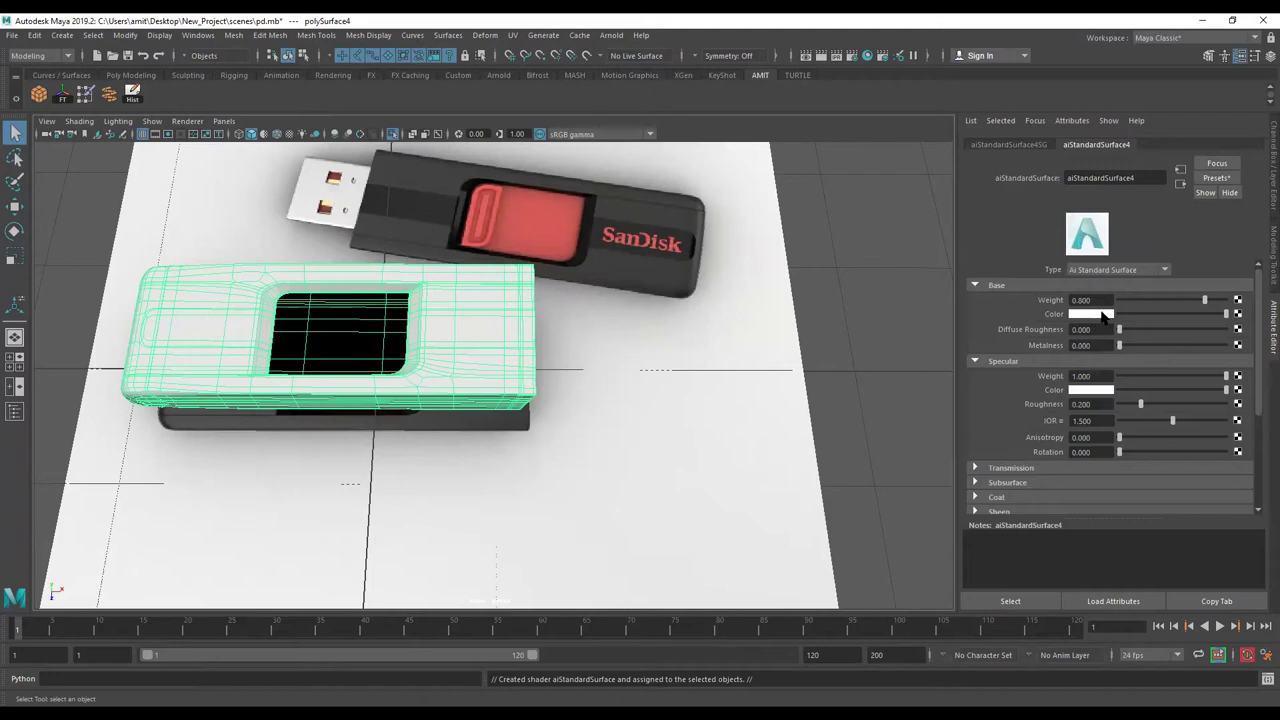
left_click(1100, 314)
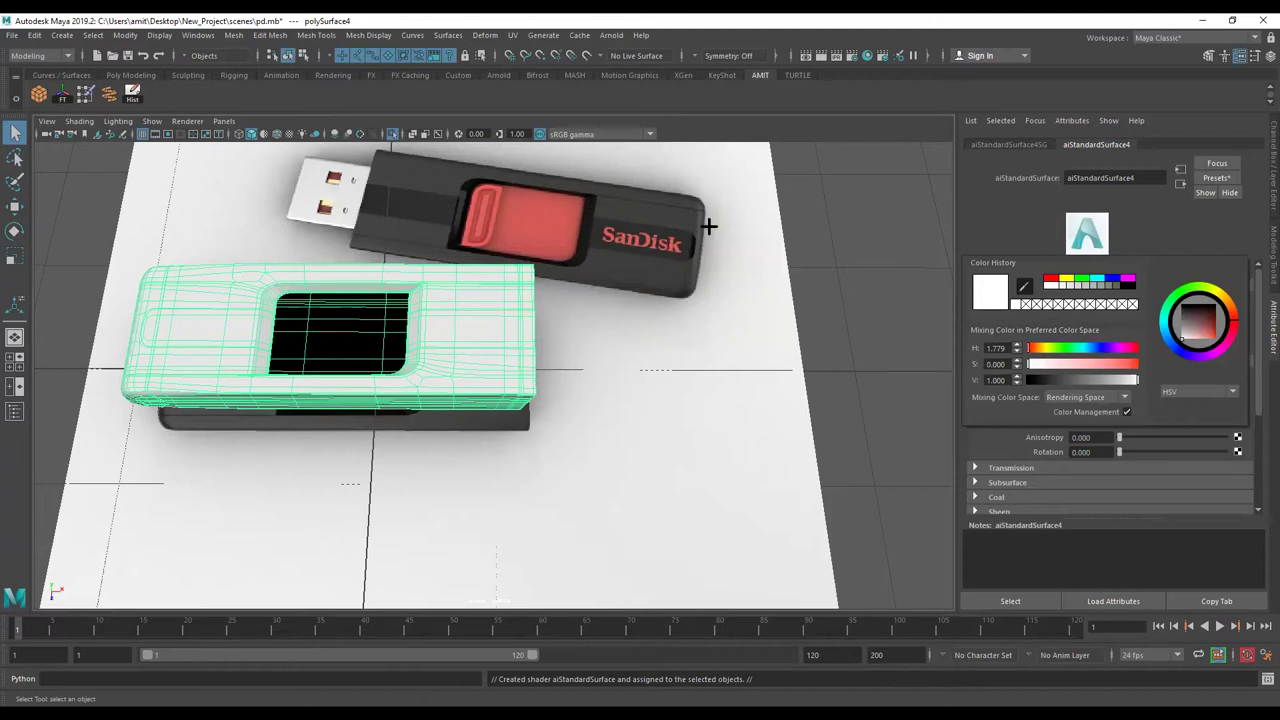
left_click(631, 208)
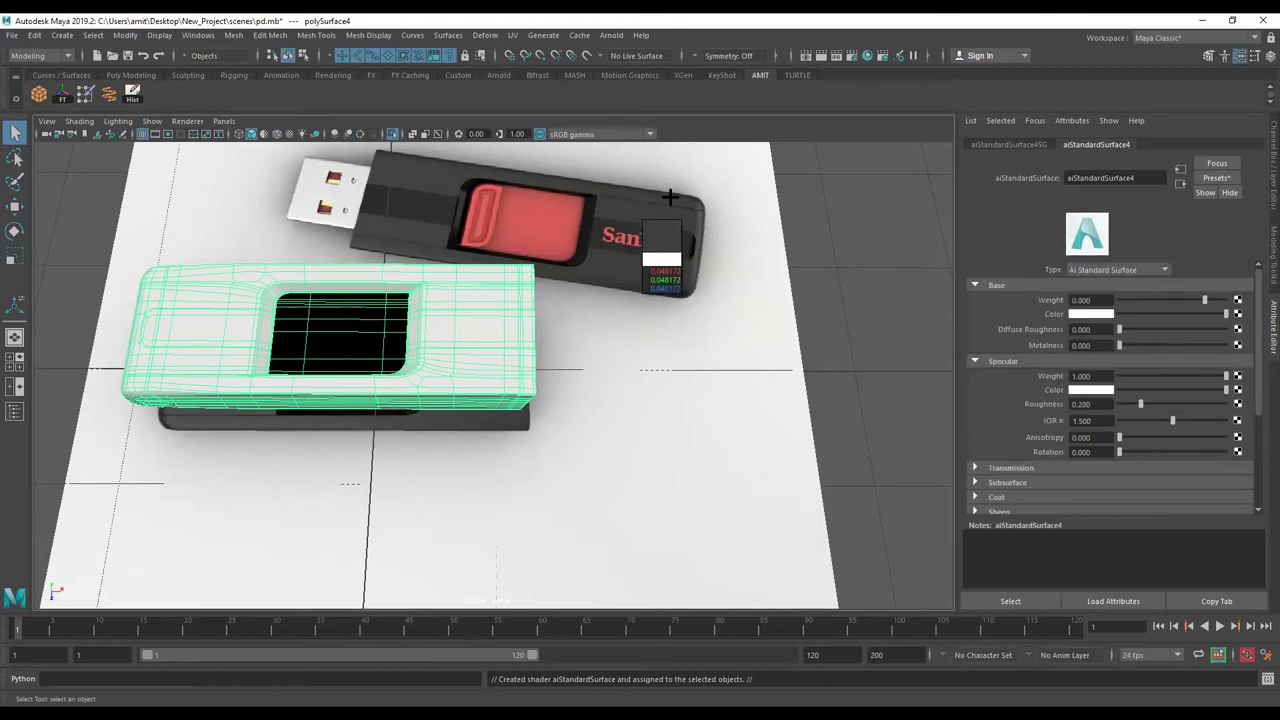
left_click(678, 203)
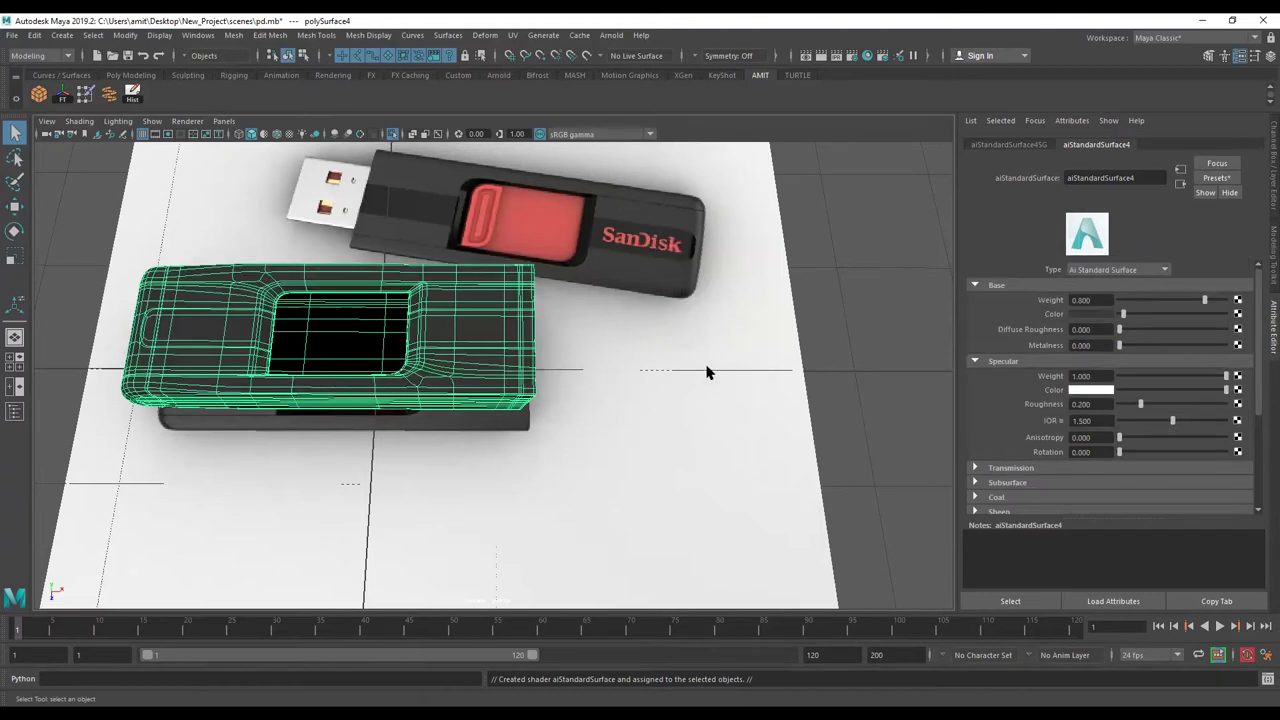
- Switch to the full-size top orthographic view and put the cap in face selection mode
scroll(443, 349, "up", 3)
left_click_drag(443, 349, 606, 363, "alt")
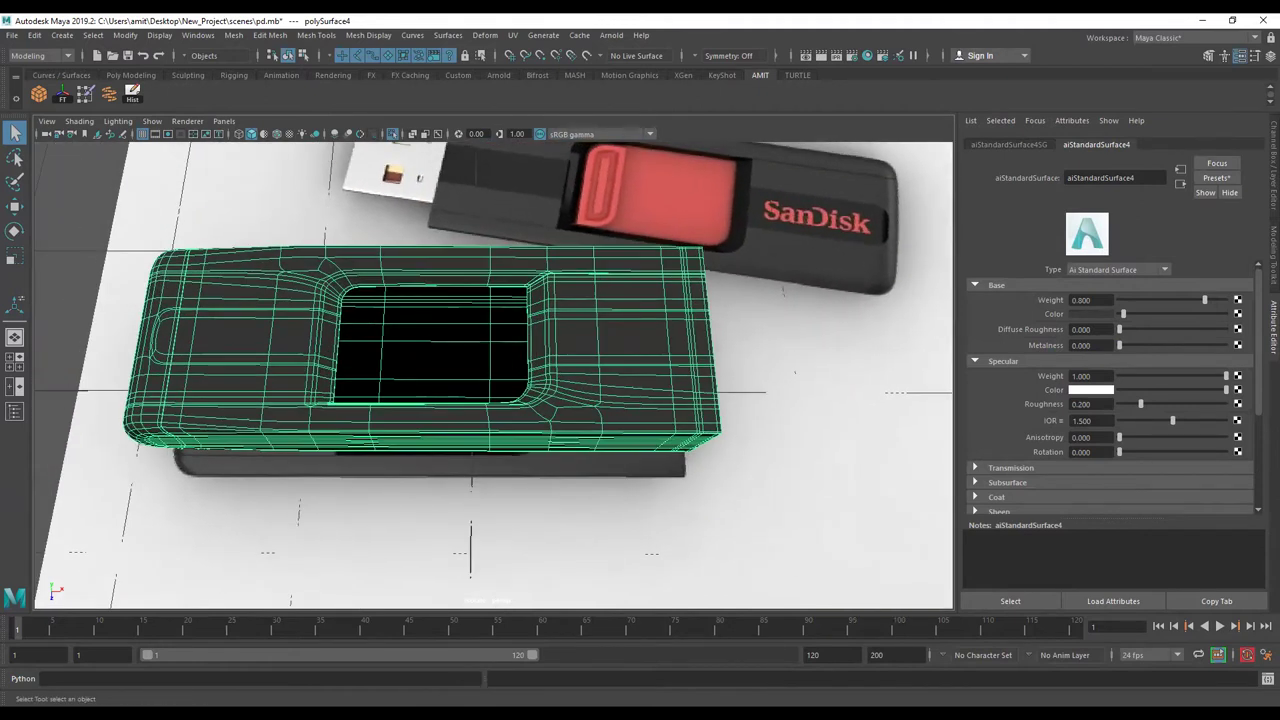
key("space")
key("space")
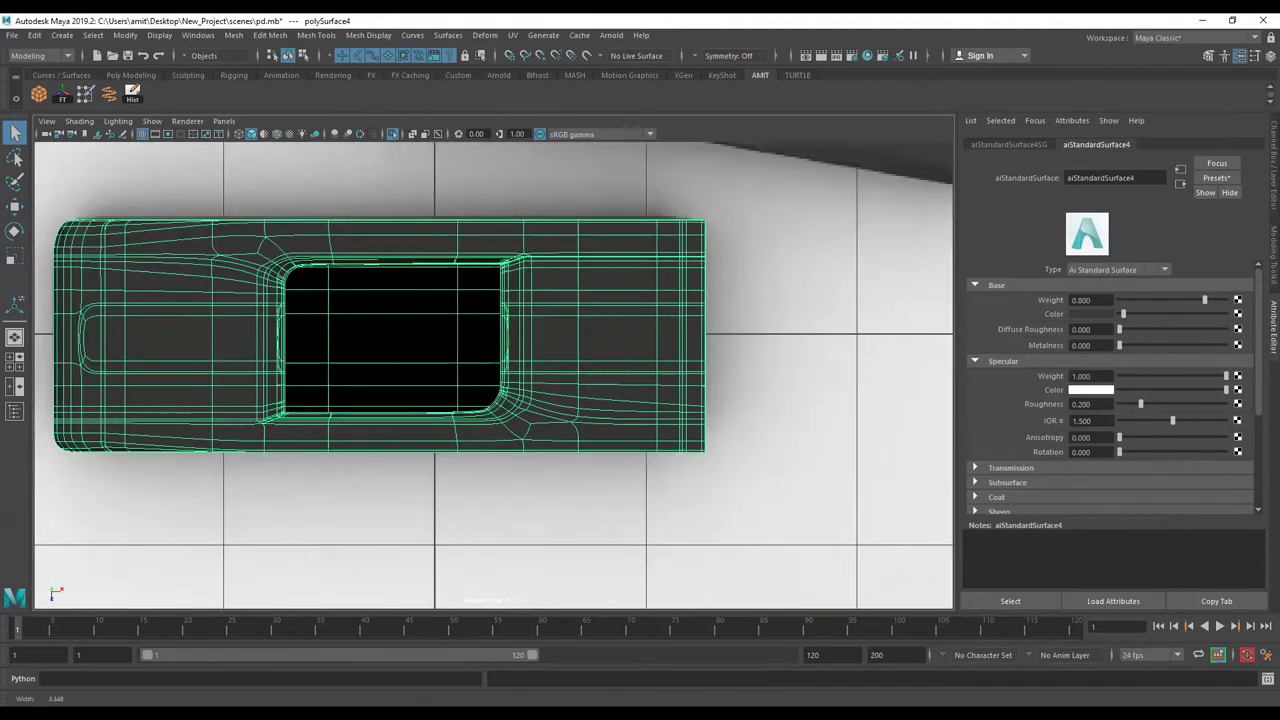
right_click_drag(209, 349, 83, 313)
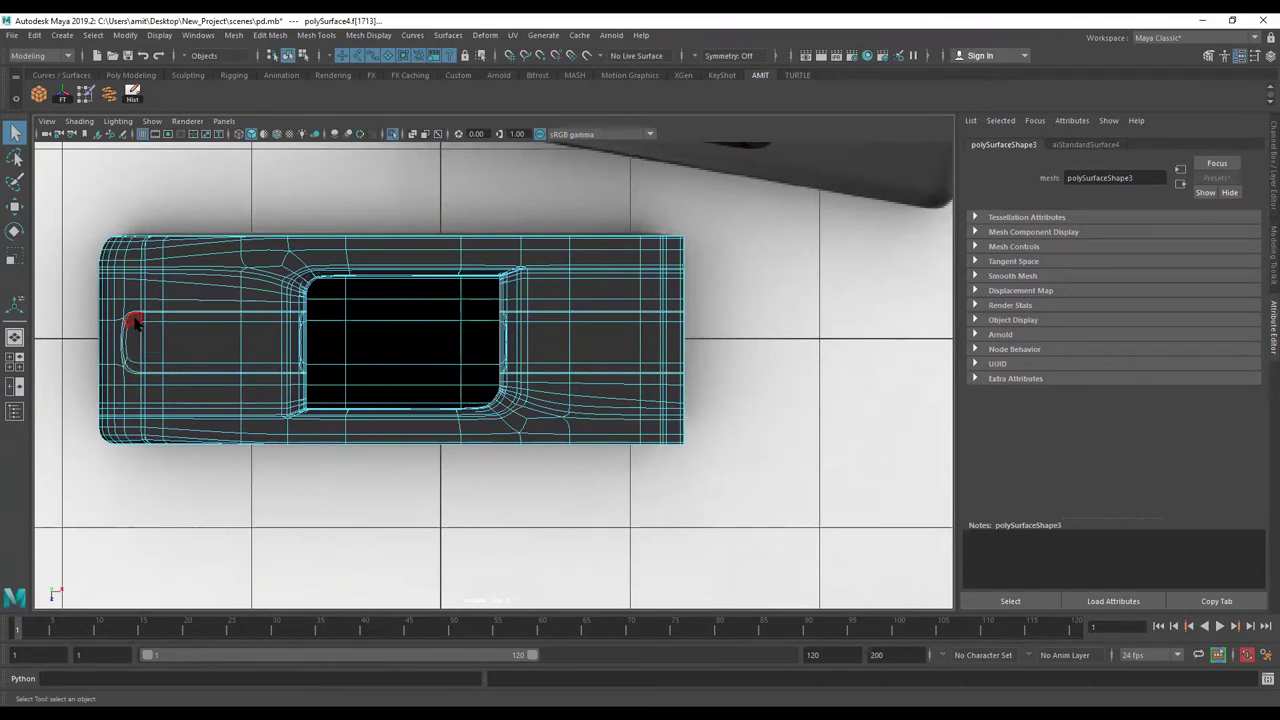
- Frame the cap's top surface in face mode, clearing an earlier single-face selection
scroll(256, 308, "up", 3)
left_click(257, 323)
middle_click_drag(160, 323, 320, 289, "alt")
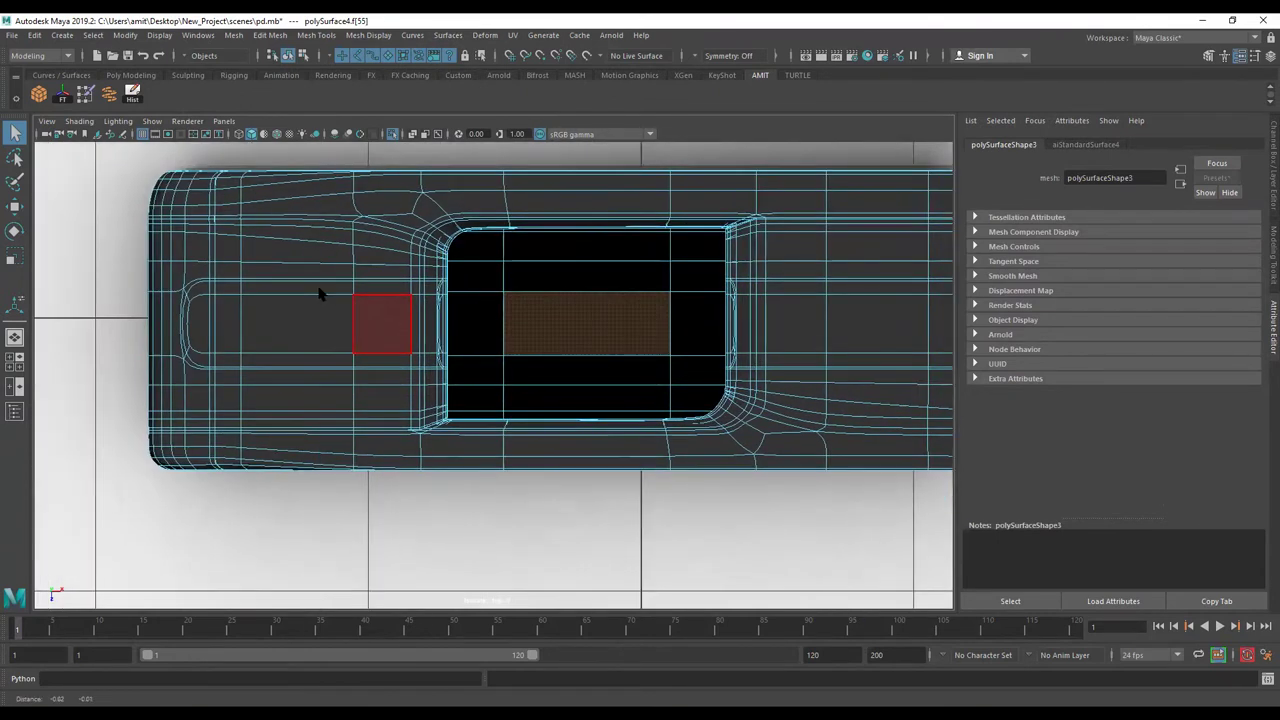
scroll(320, 285, "up", 1)
scroll(322, 272, "up", 1)
scroll(408, 271, "up", 1)
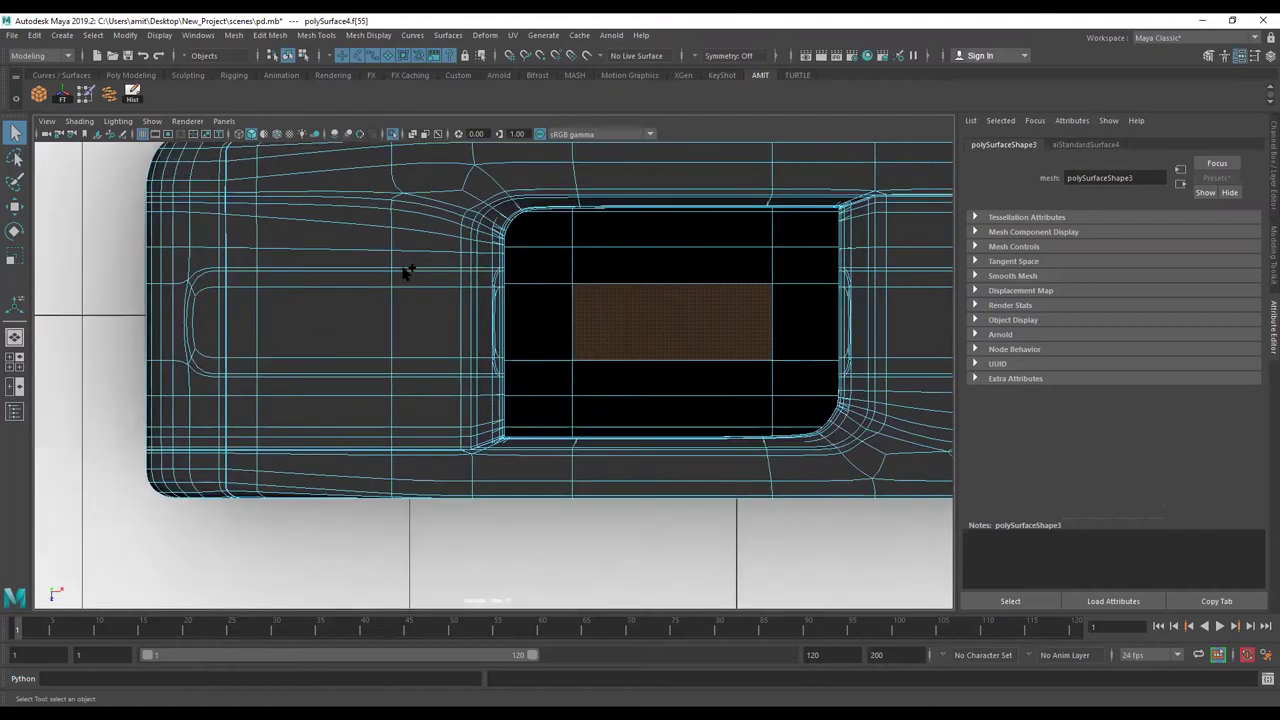
left_click(320, 269)
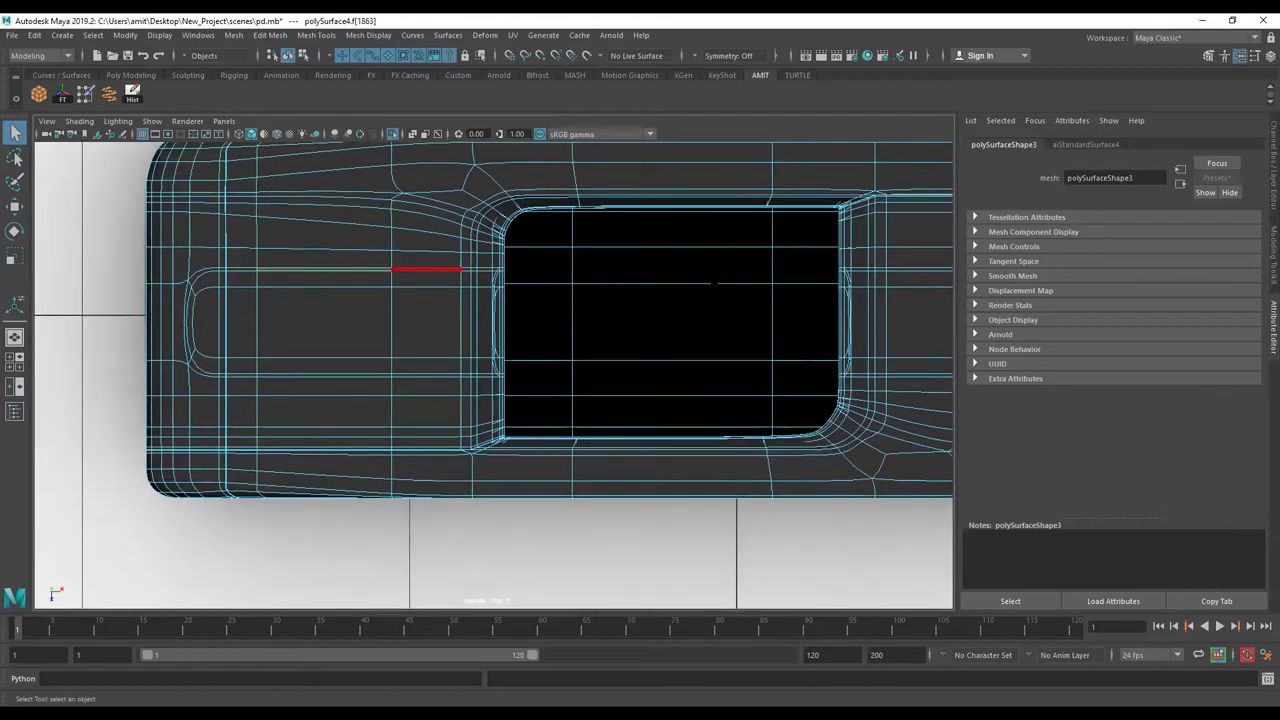
middle_click_drag(490, 320, 458, 326, "alt")
scroll(643, 357, "down", 2)
middle_click_drag(671, 357, 643, 357, "alt")
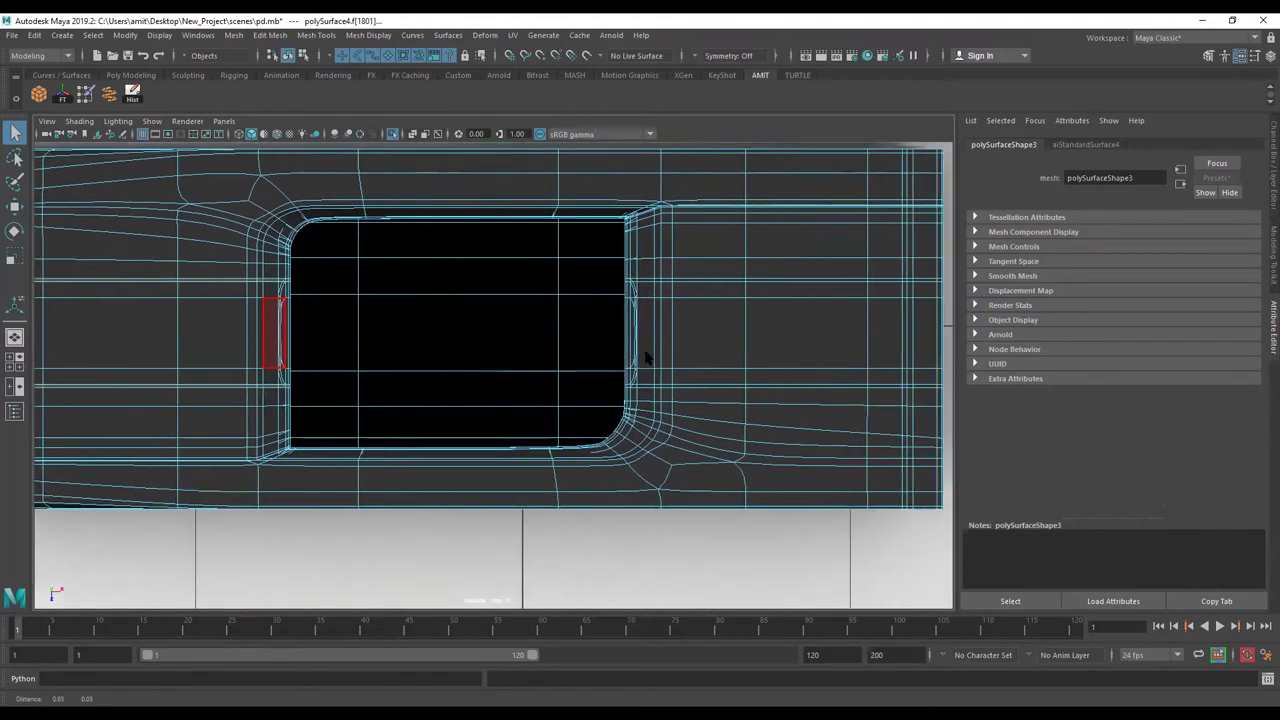
scroll(570, 368, "down", 5)
scroll(700, 340, "up", 1)
scroll(686, 349, "up", 1)
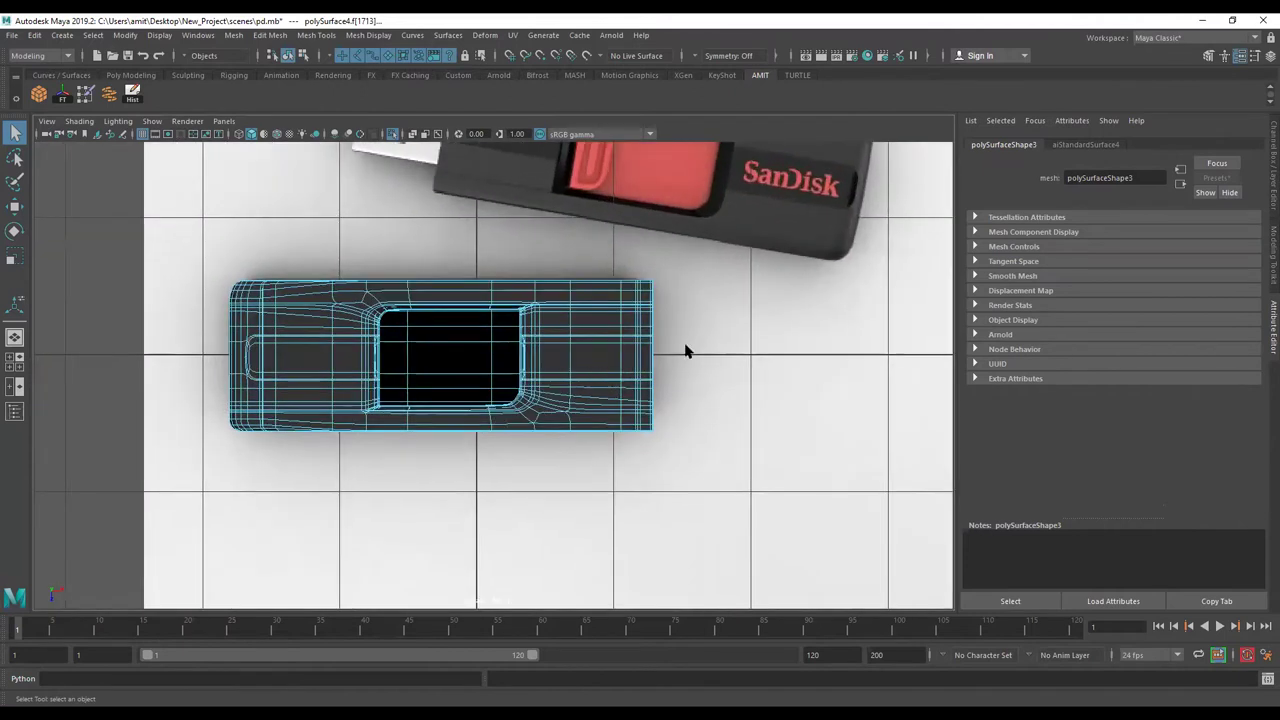
scroll(400, 370, "up", 1)
scroll(165, 390, "up", 1)
scroll(150, 383, "up", 1)
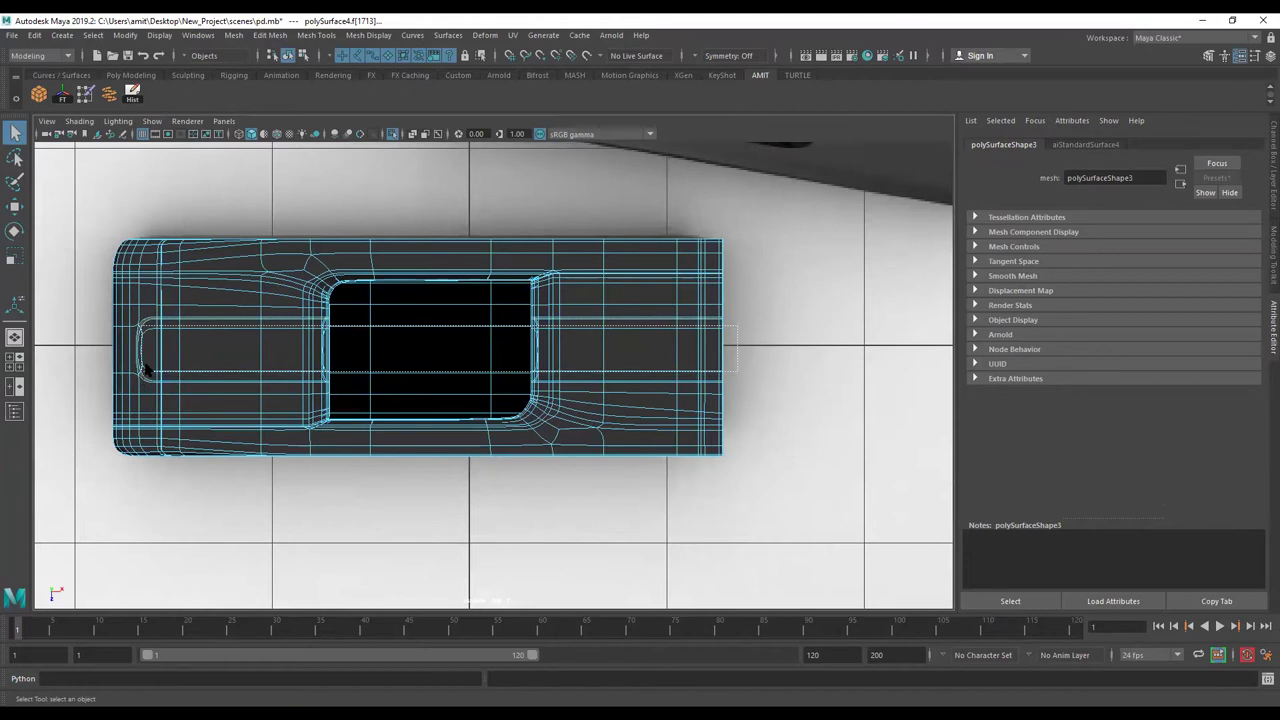
- Select the lengthwise face loop along the drive body and orbit around to inspect it
double_click(143, 360)
scroll(329, 334, "up", 1)
scroll(323, 334, "up", 1)
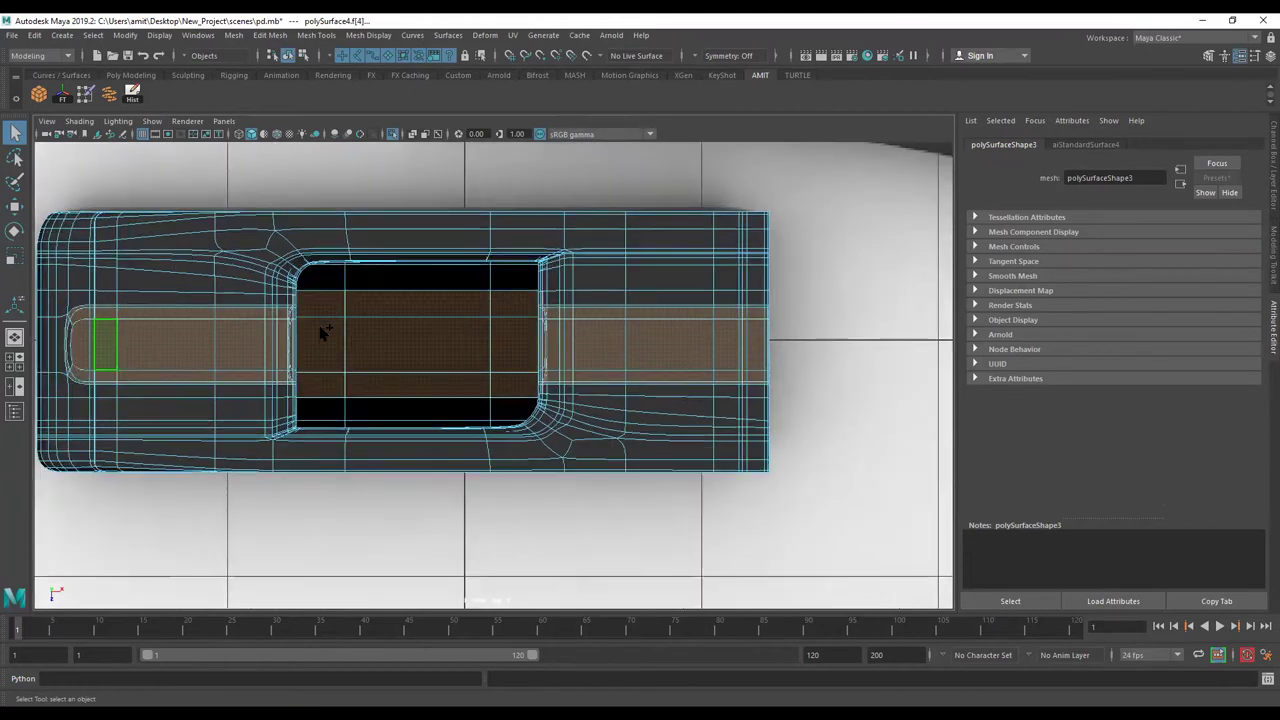
scroll(323, 334, "up", 1)
middle_click_drag(448, 374, 605, 325, "alt")
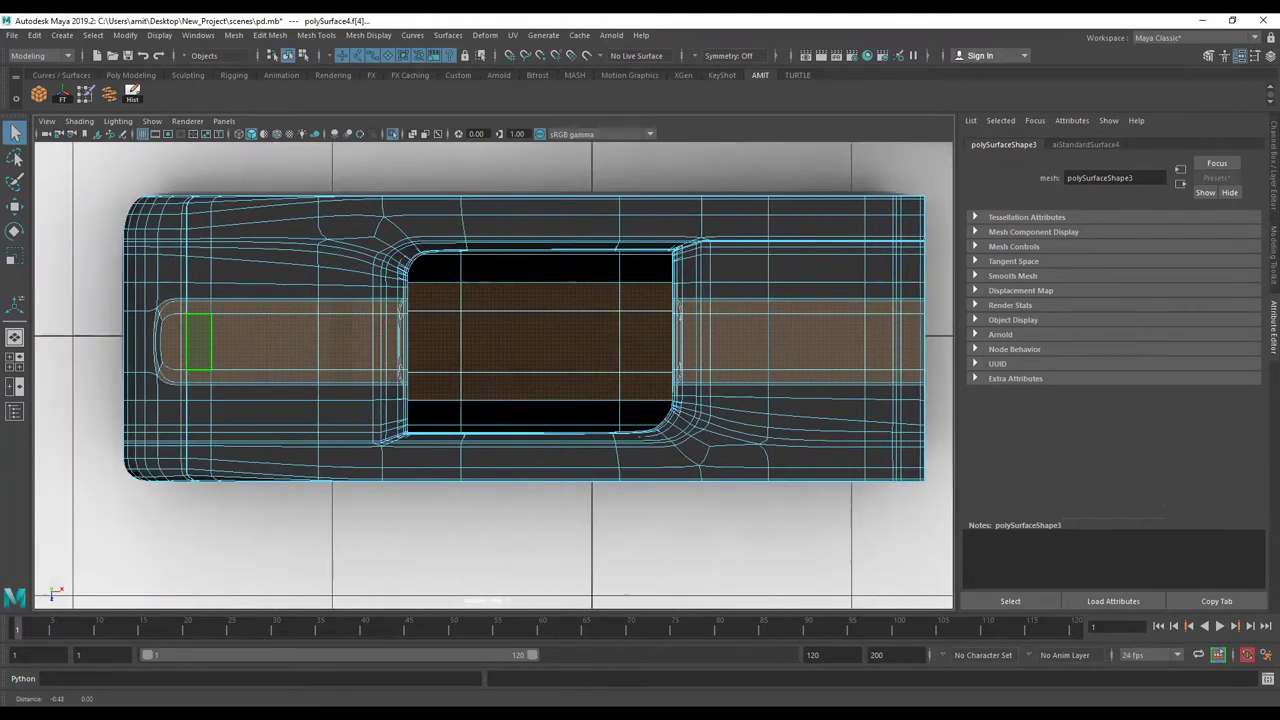
left_click_drag(605, 325, 646, 317, "alt")
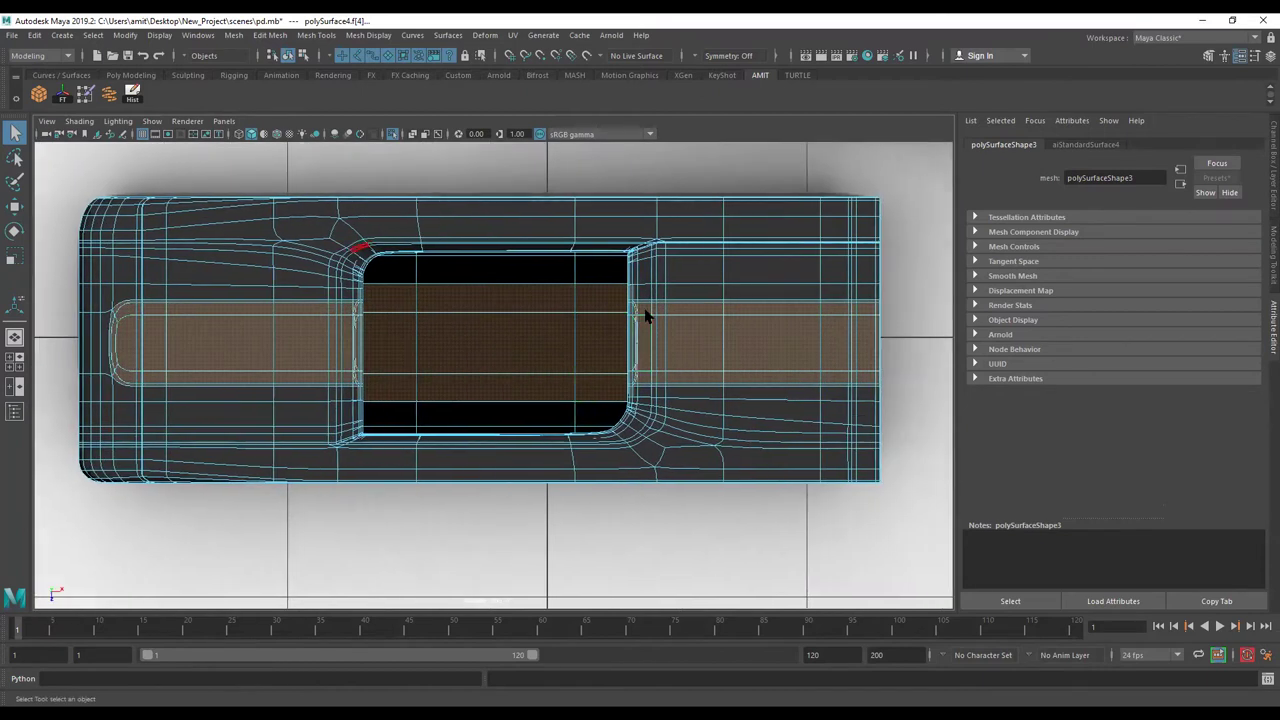
left_click_drag(442, 293, 520, 250, "alt")
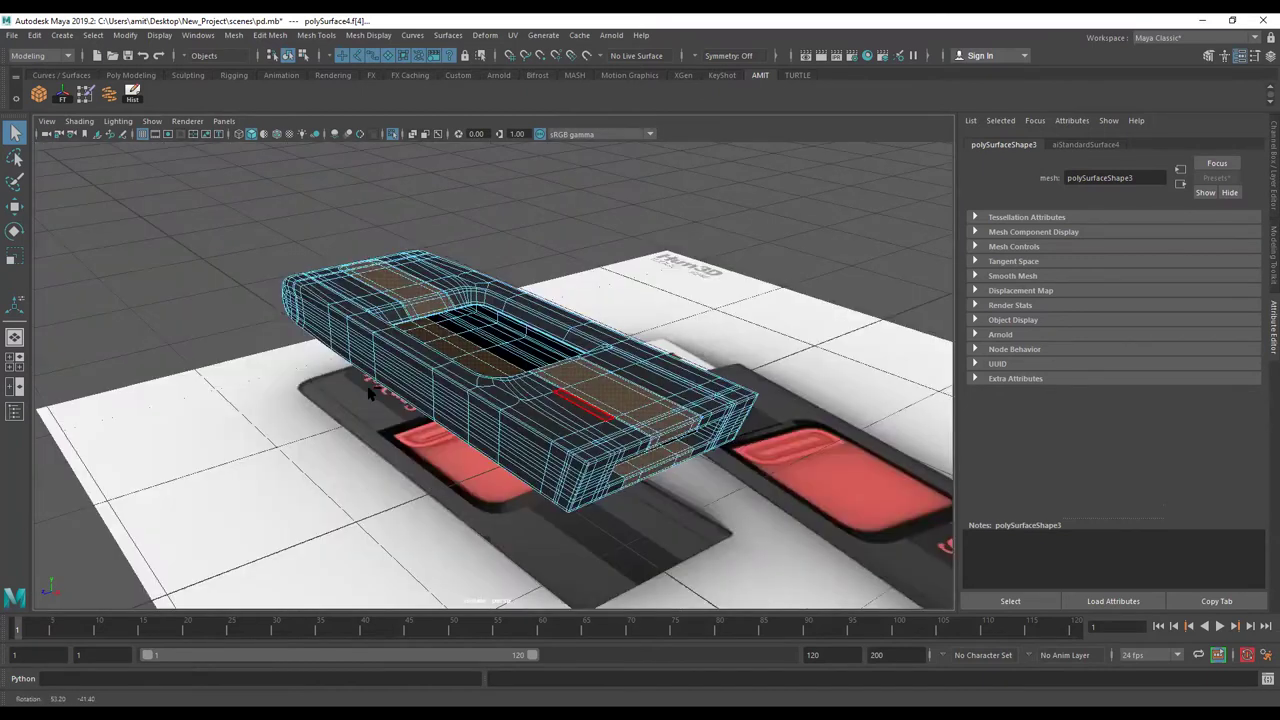
left_click_drag(368, 392, 755, 488, "alt")
mouse_move(500, 446)
left_mouse_down("alt")
mouse_move(629, 471)
mouse_move(694, 500)
left_mouse_up("alt")
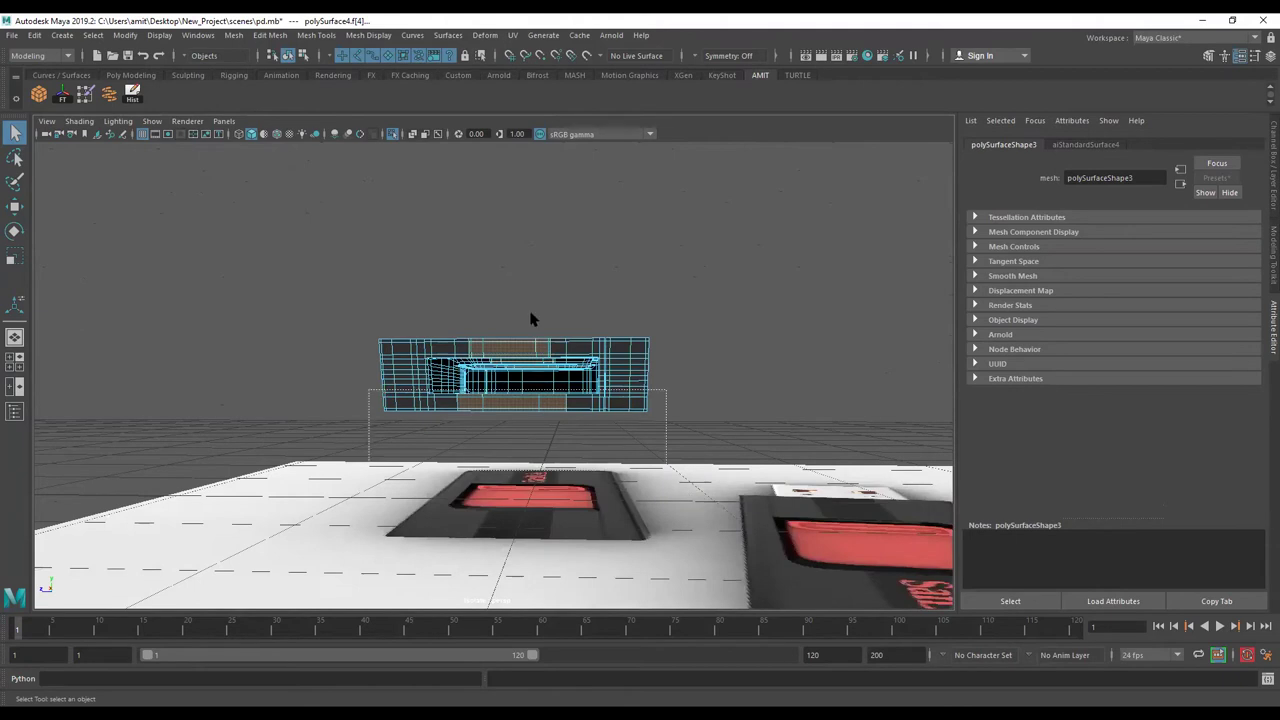
mouse_move(530, 318)
left_mouse_down("alt")
mouse_move(567, 328)
mouse_move(549, 680)
left_mouse_up("alt")
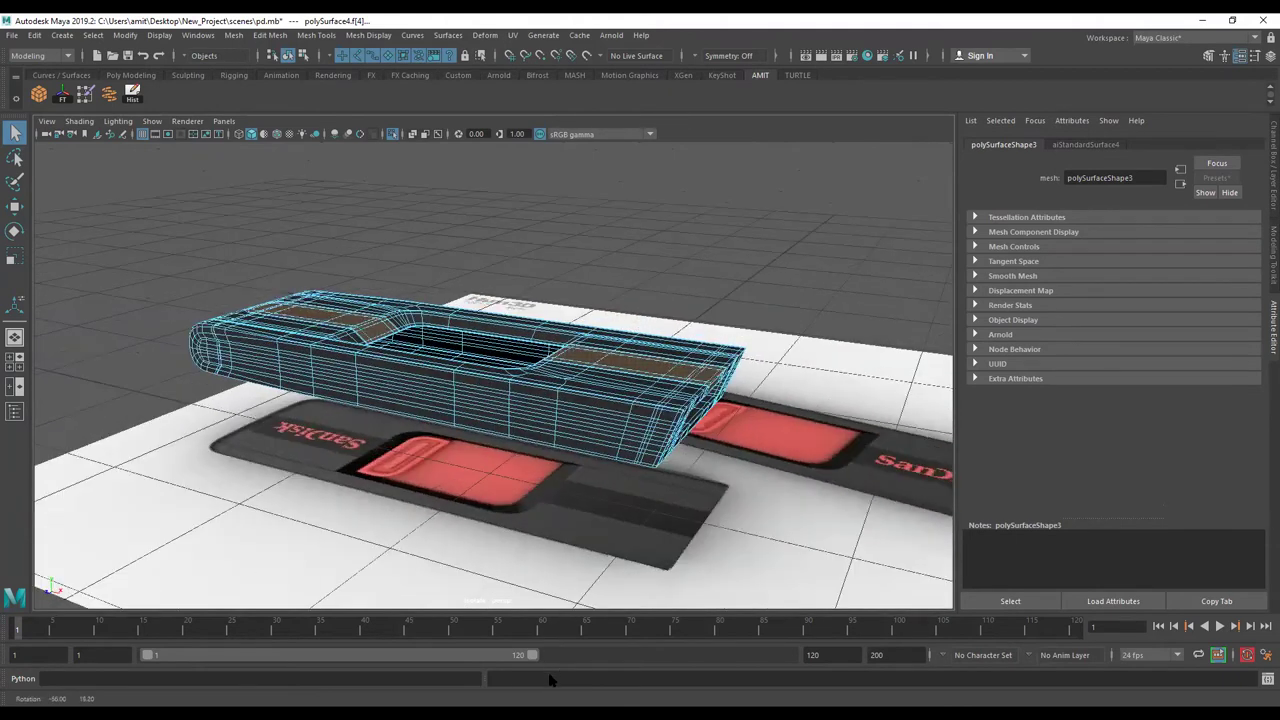
left_click_drag(465, 361, 551, 551, "alt")
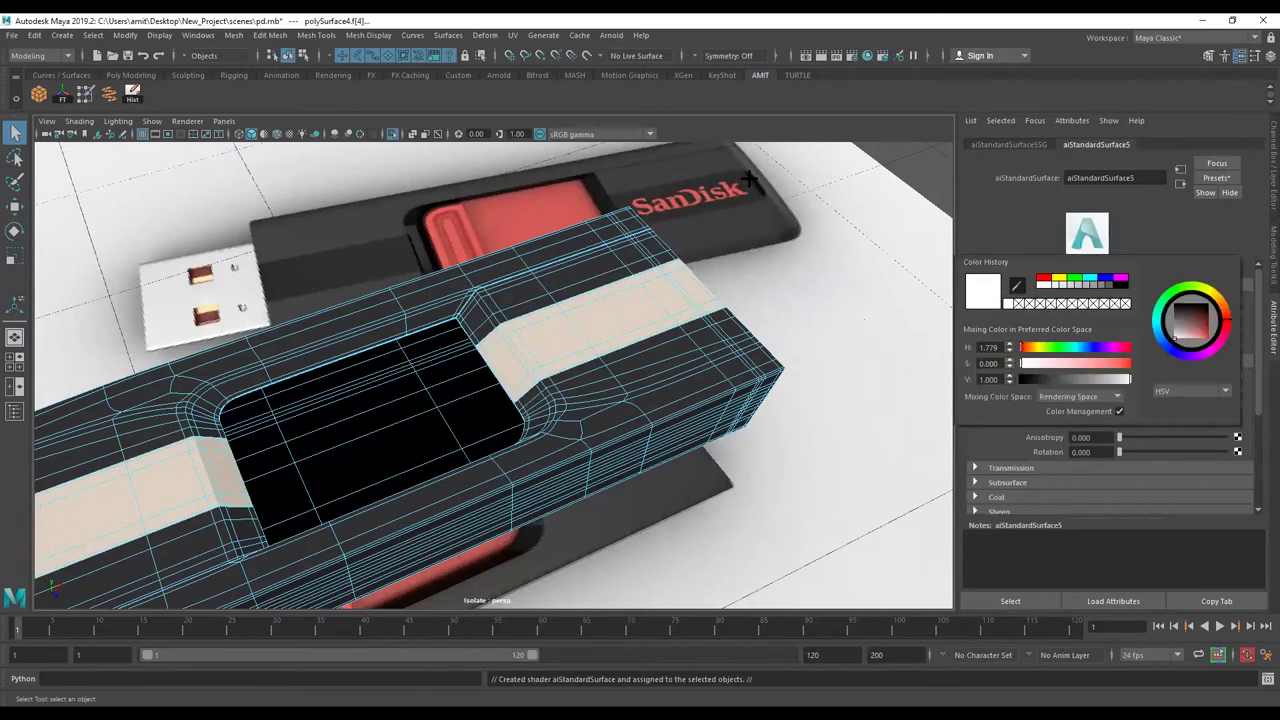
- Pick a face on the new strip, then return to object mode and orbit the drive
left_click(620, 298, "shift")
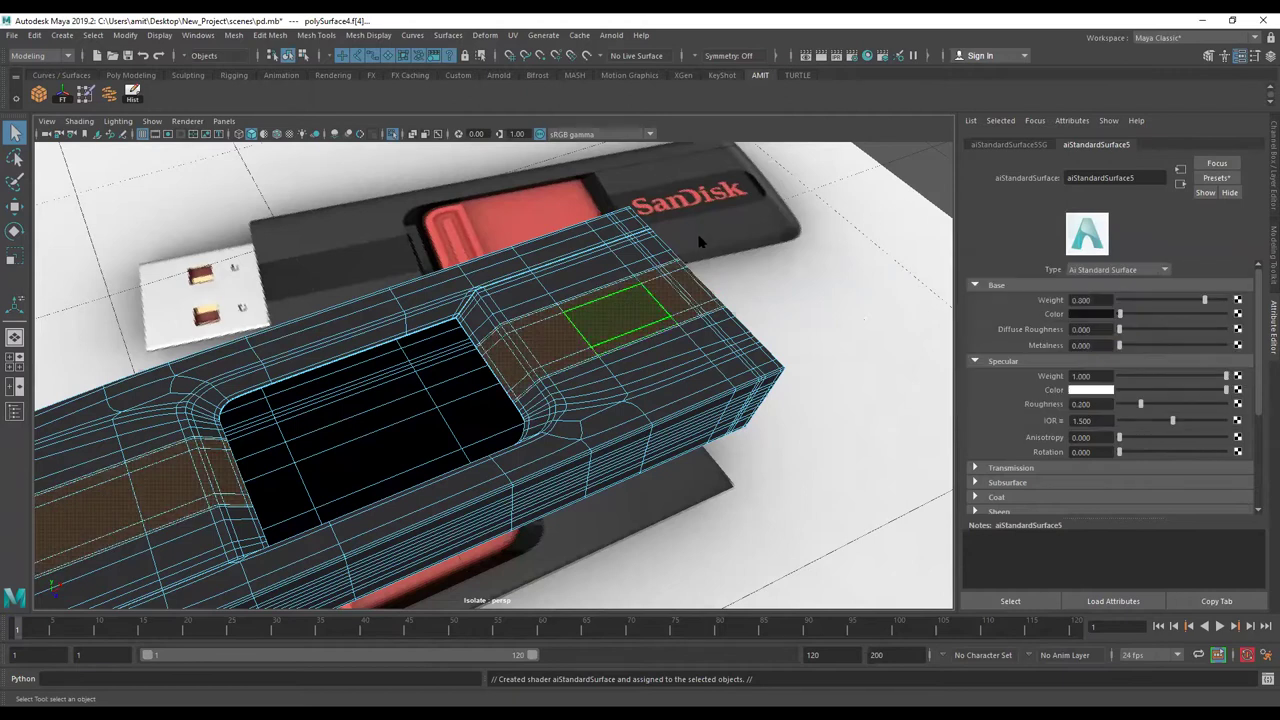
right_click_drag(678, 318, 620, 395)
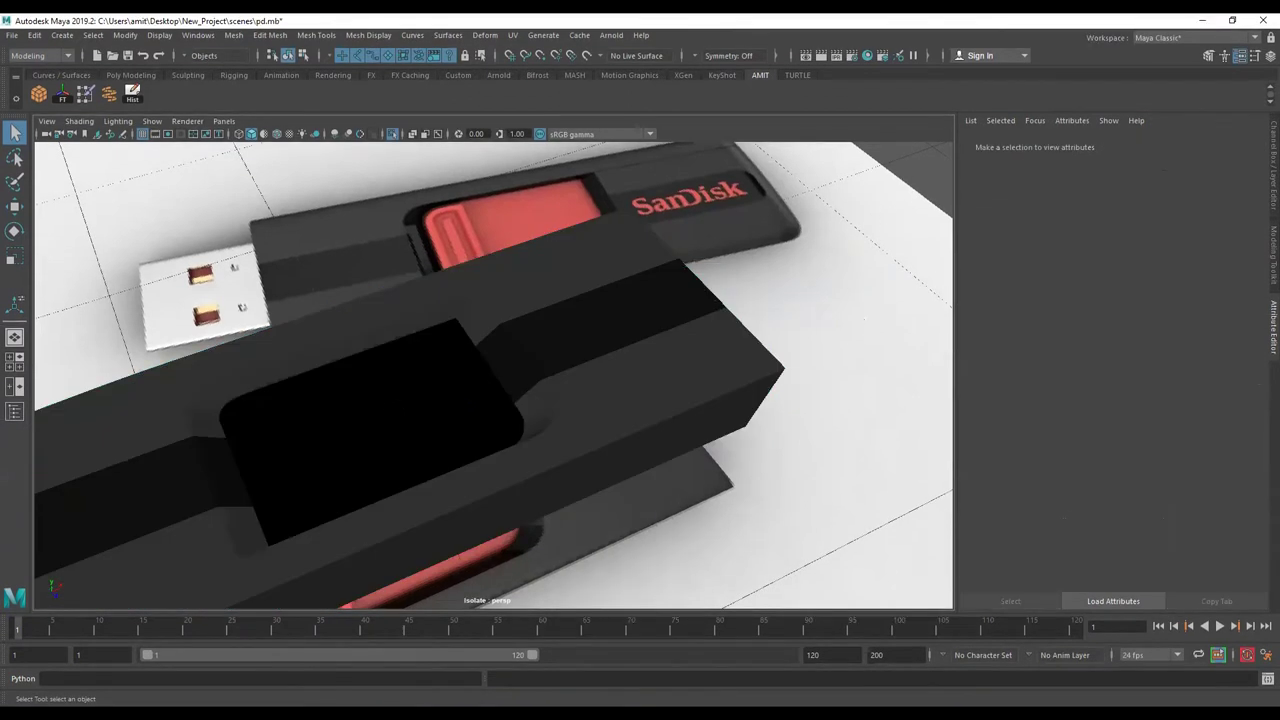
mouse_move(620, 395)
left_mouse_down("alt")
mouse_move(516, 304)
mouse_move(637, 346)
mouse_move(617, 428)
left_mouse_up("alt")
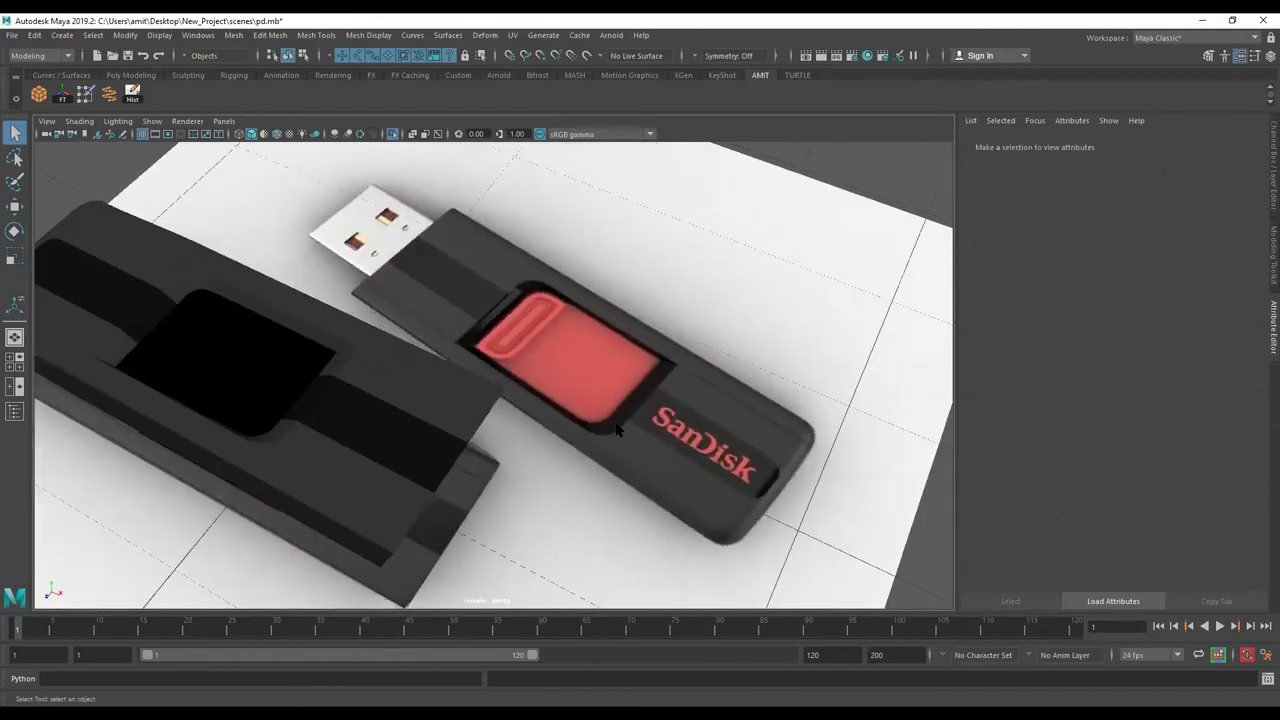
- Select the black drive body in face mode and pick the loop around the cavity rim
left_click_drag(460, 424, 611, 374, "alt")
left_click(611, 374)
scroll(700, 355, "up", 5)
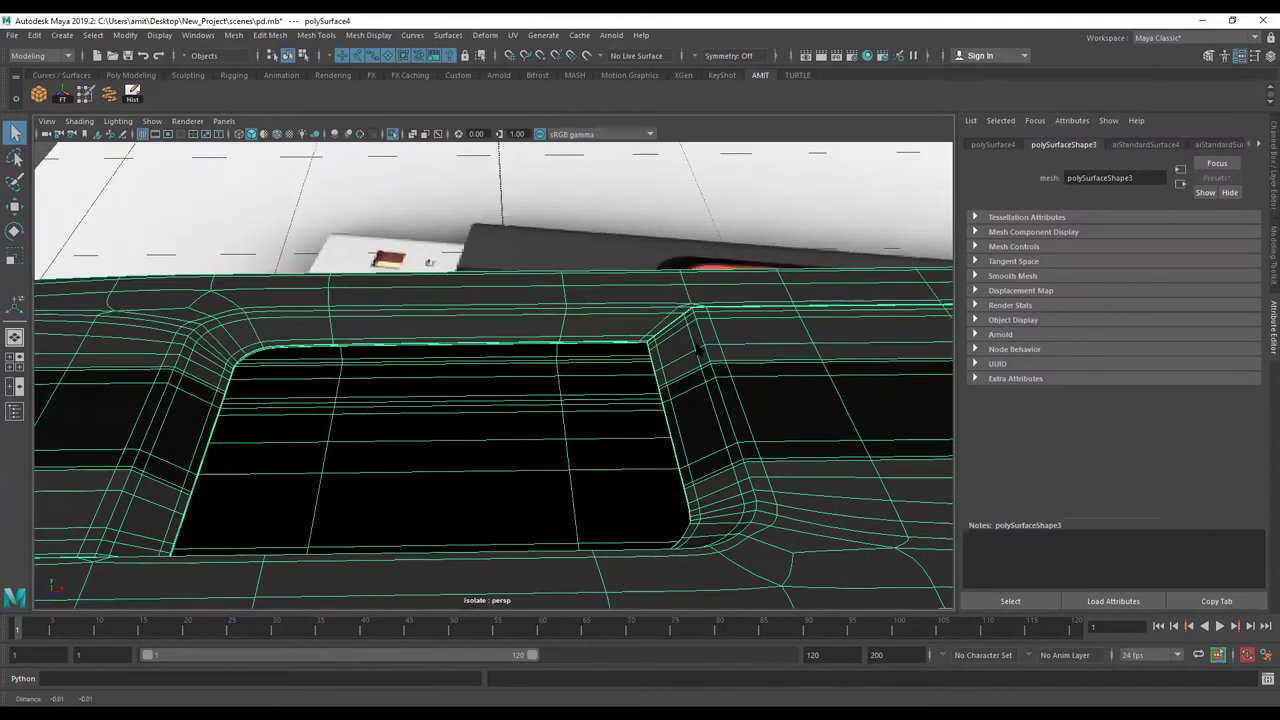
scroll(741, 369, "up", 2)
right_click_drag(752, 355, 748, 327)
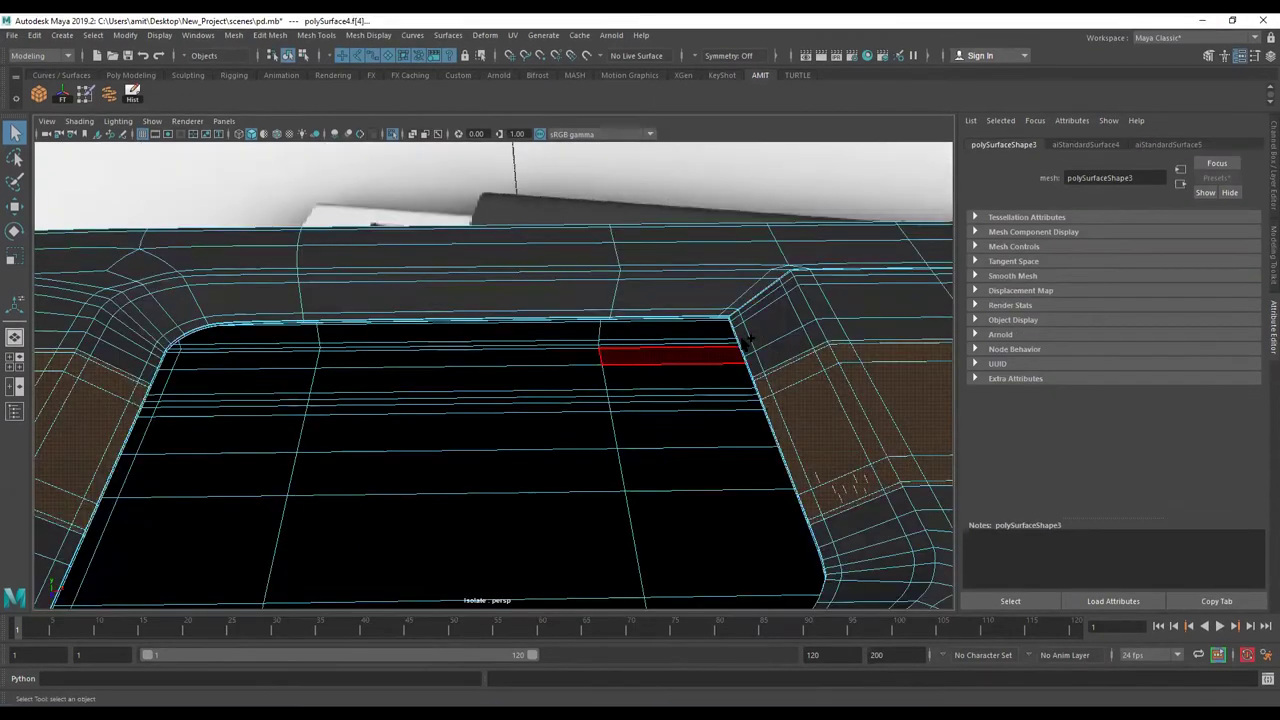
double_click(806, 403)
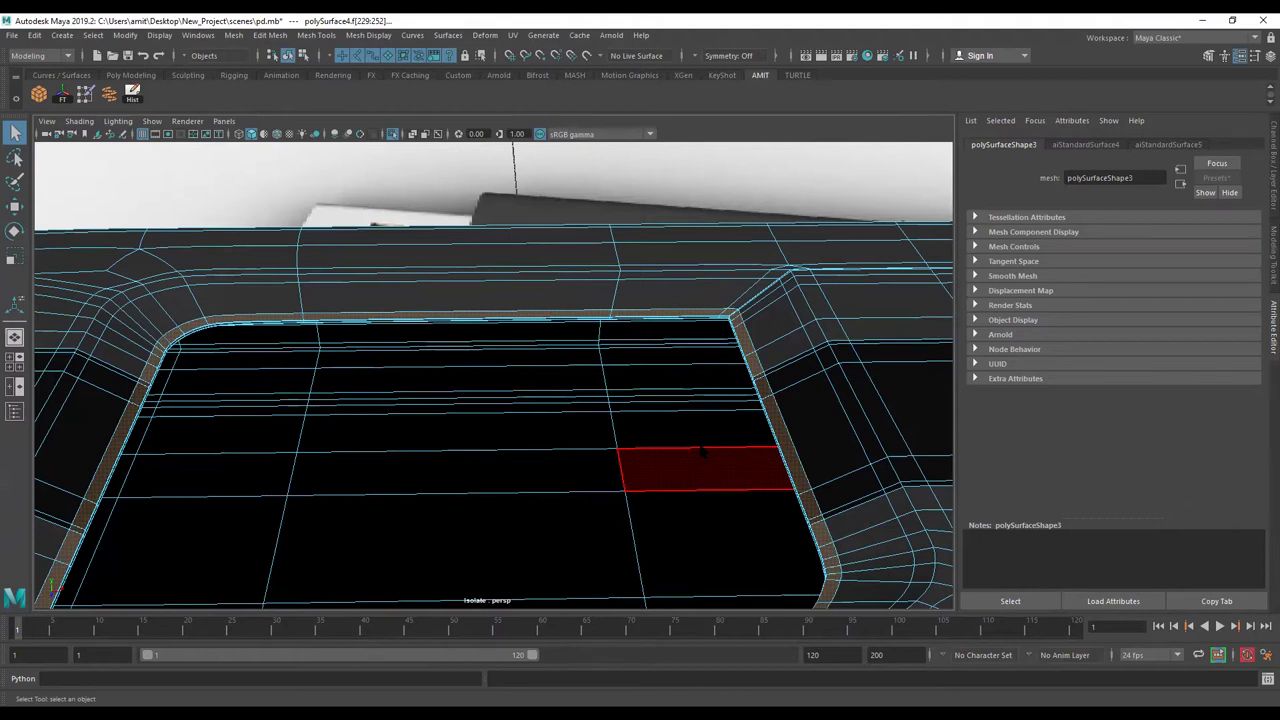
- Grow the rim loop into a wider band and assign it the existing aiStandardSurface5
key("shift+period")
key("shift+period")
key("shift+period")
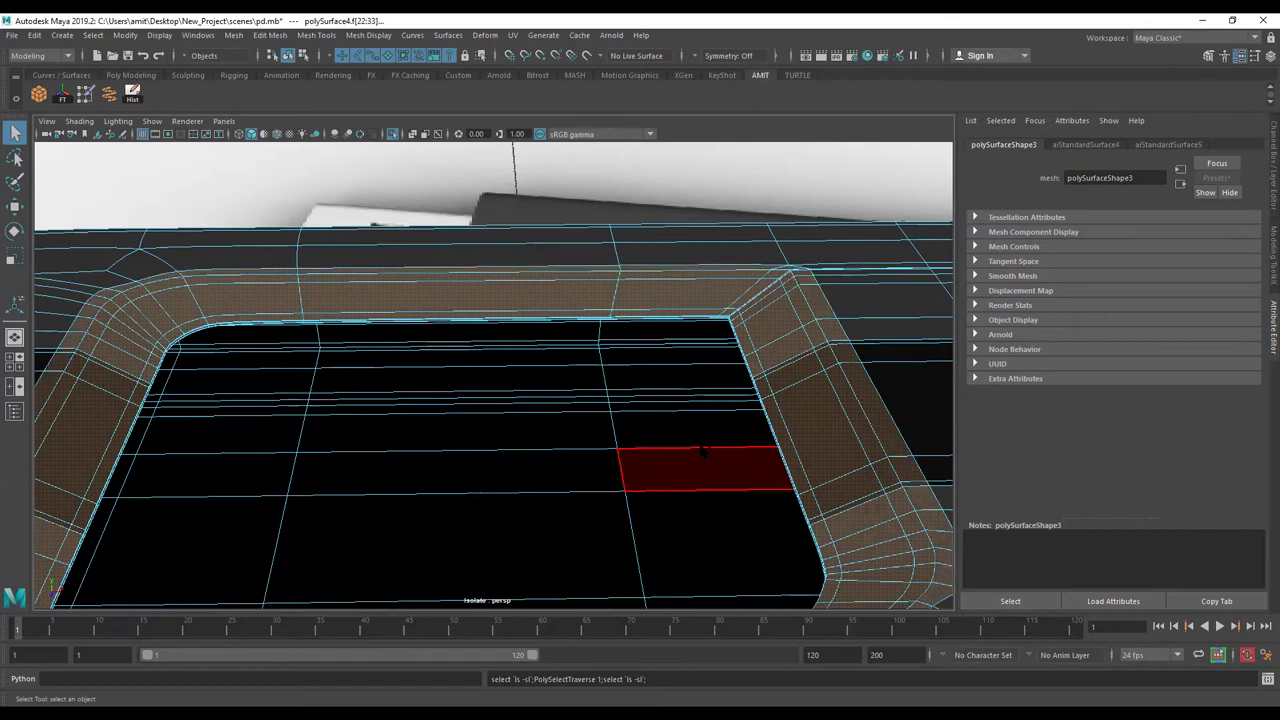
key("shift+period")
key("shift+comma")
key("shift+comma")
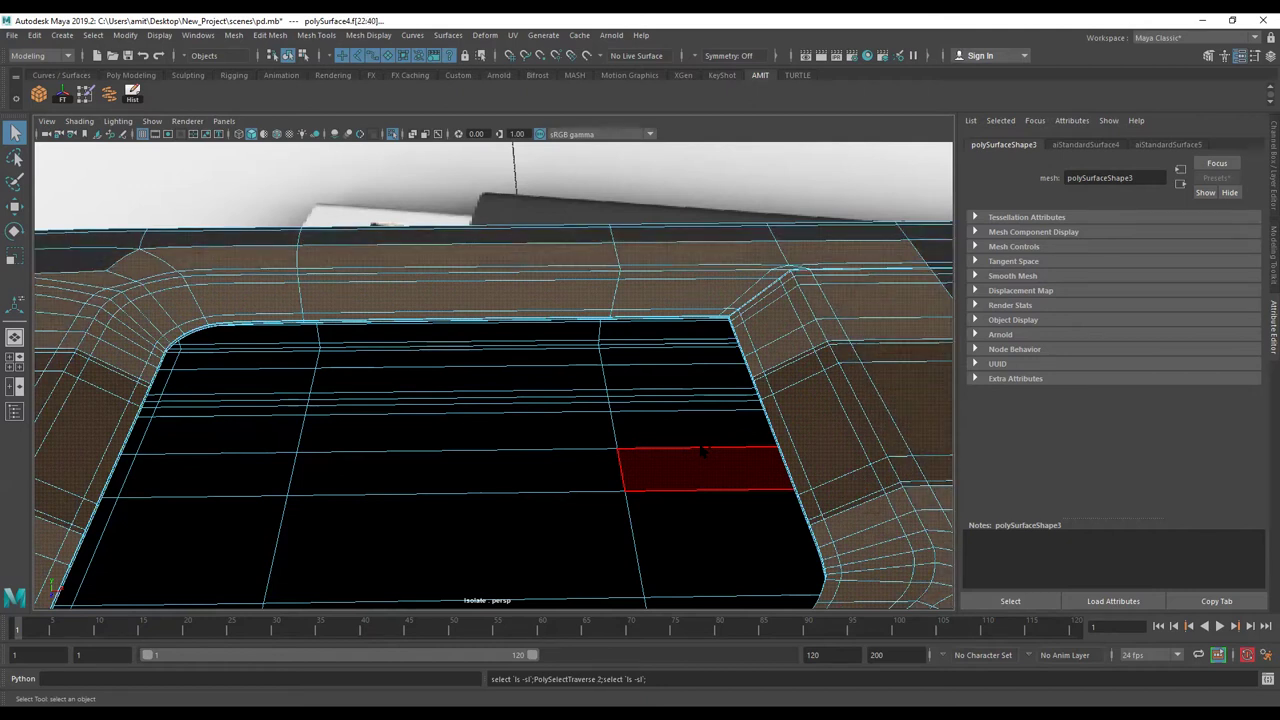
key("shift+comma")
key("shift+comma")
key("shift+comma")
key("shift+comma")
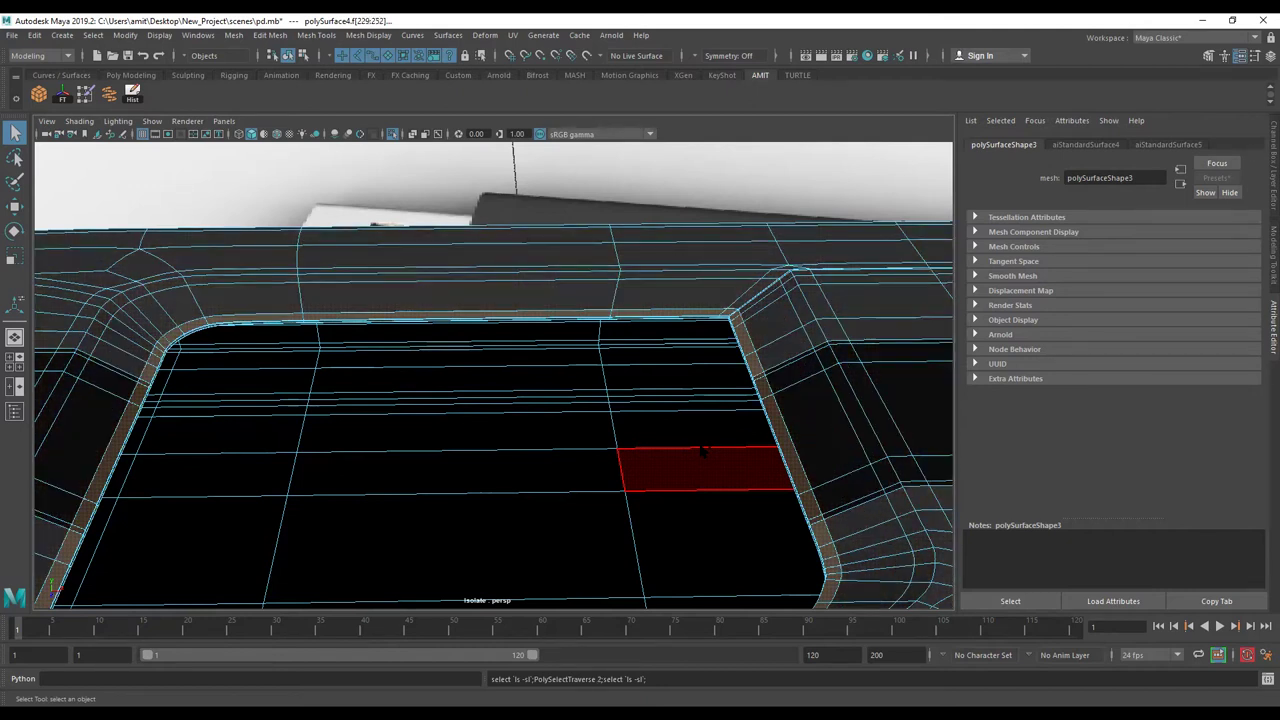
key("shift+period")
key("shift+period")
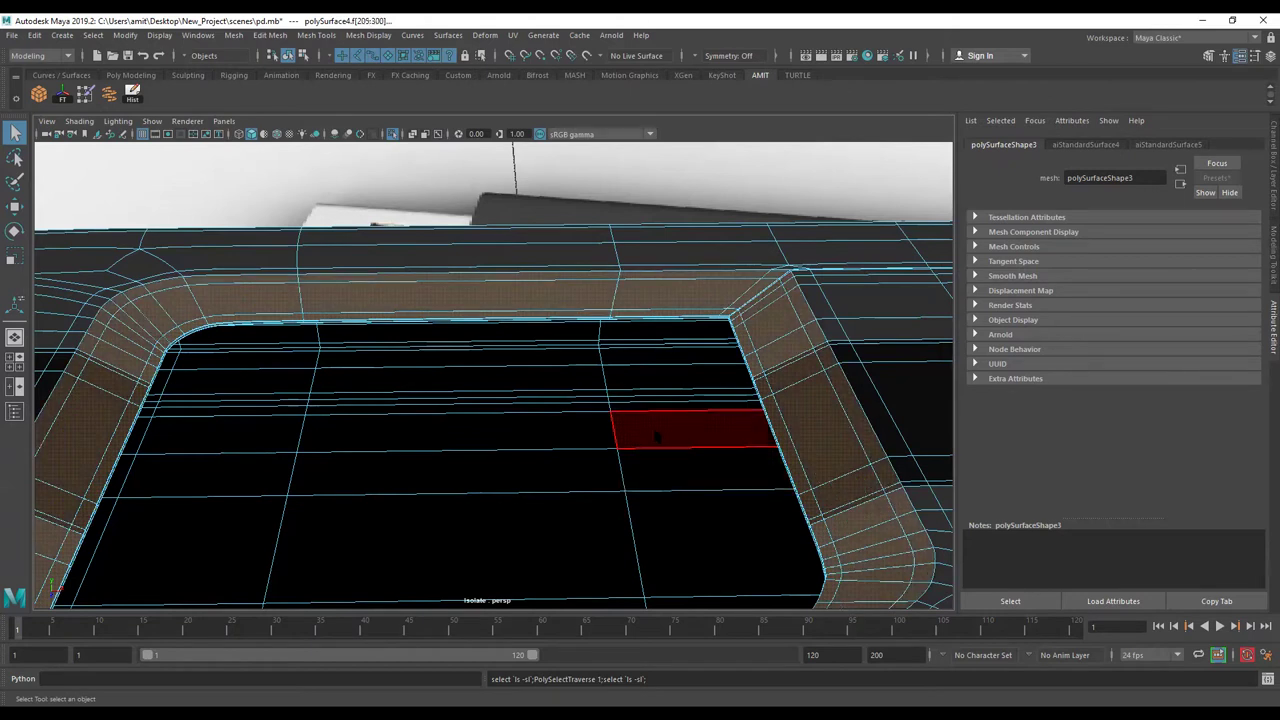
right_click_drag(636, 289, 662, 648)
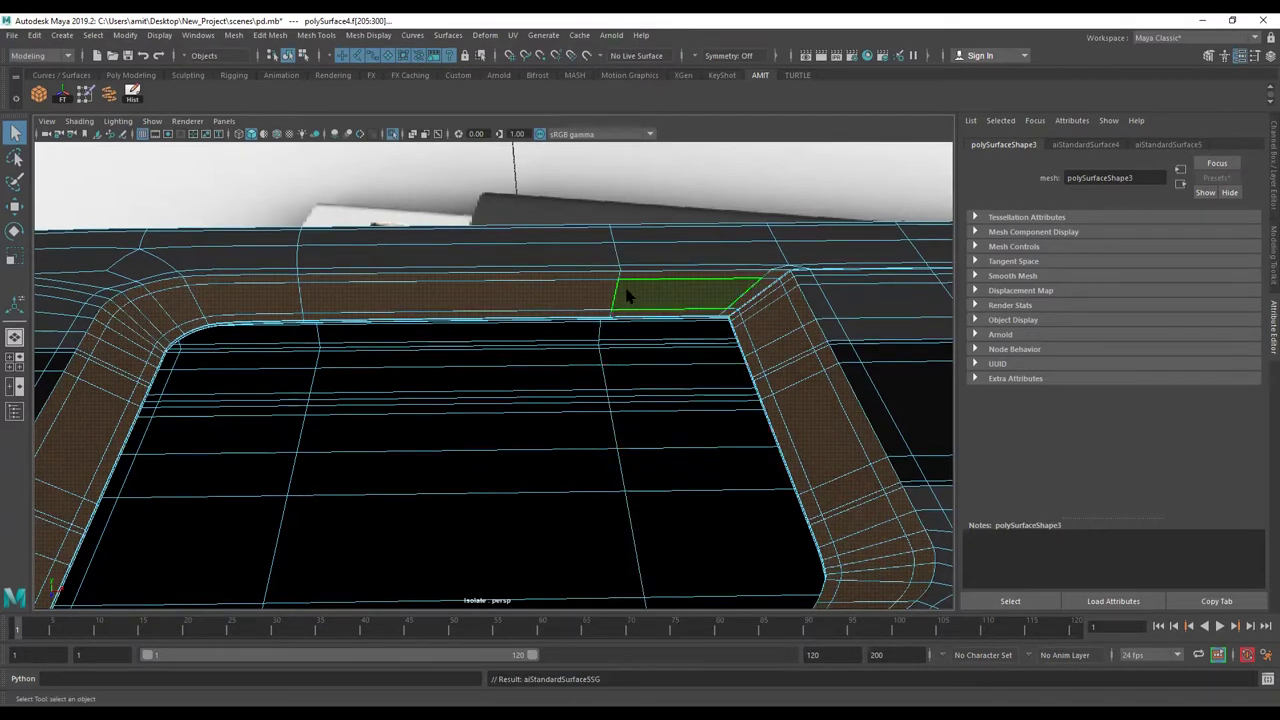
right_click_drag(628, 293, 659, 390)
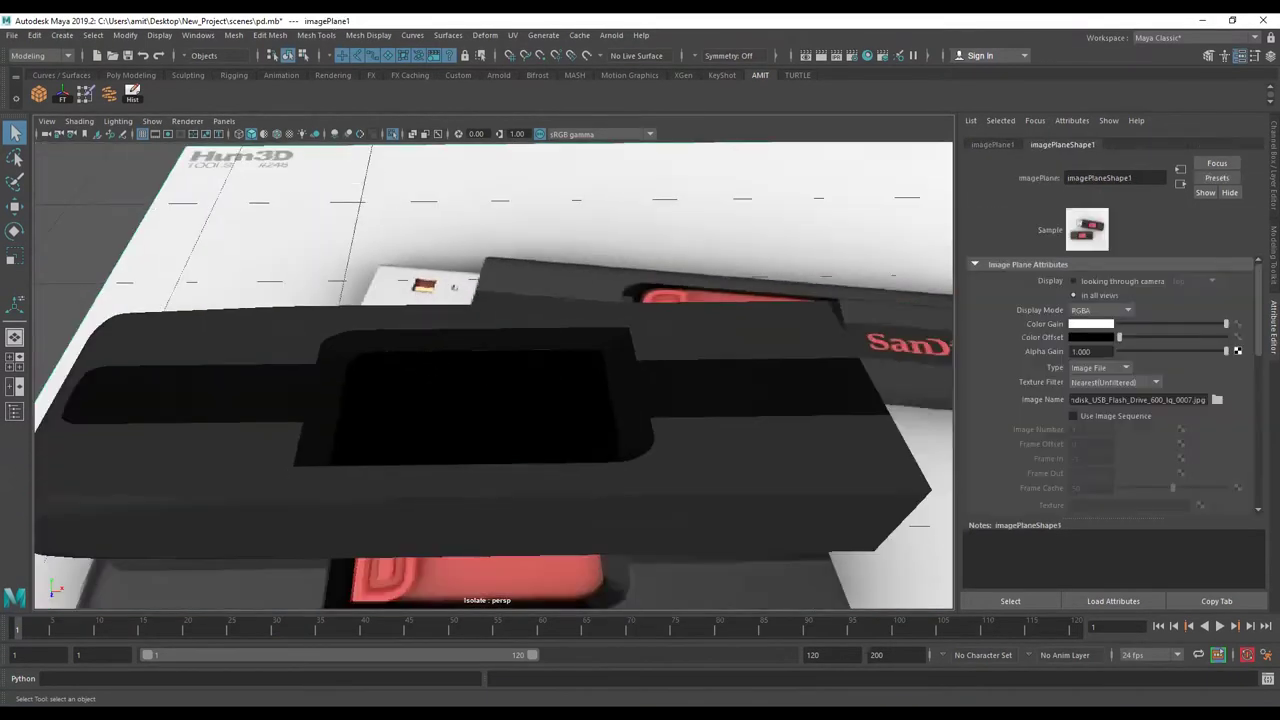
mouse_move(659, 390)
left_mouse_down("alt")
mouse_move(753, 390)
mouse_move(714, 330)
mouse_move(738, 333)
left_mouse_up("alt")
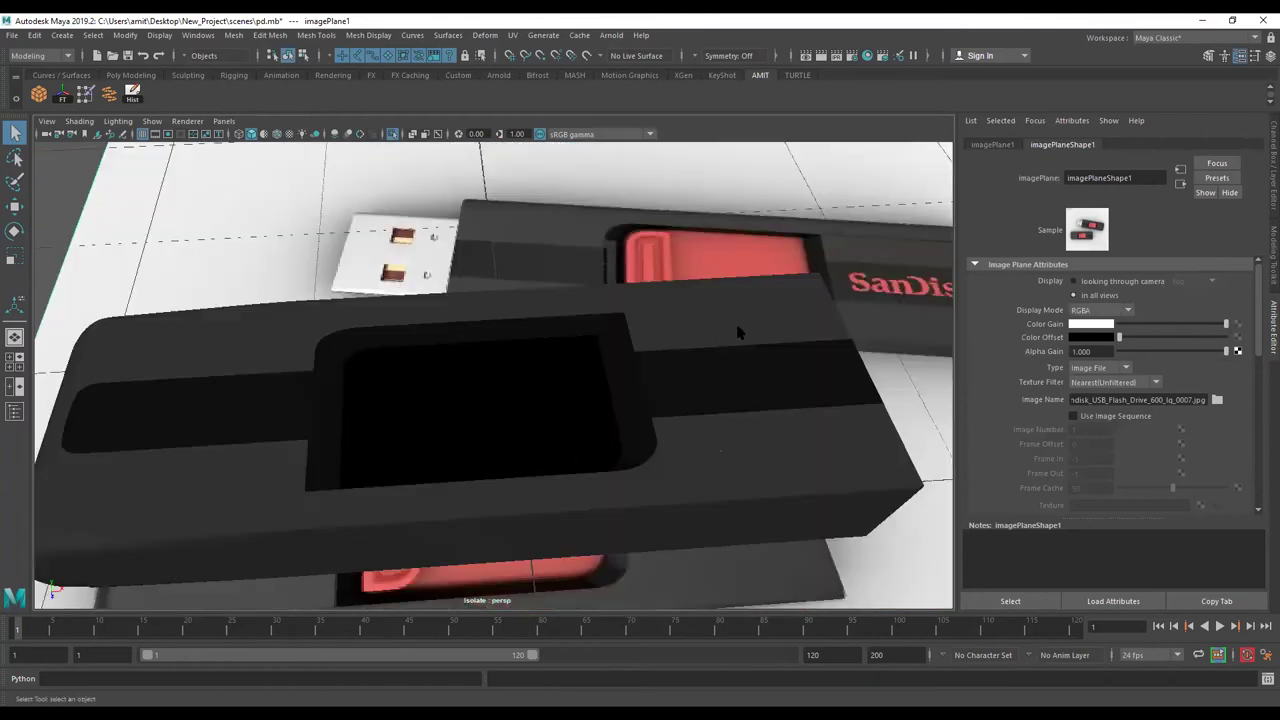
- Select faces on the drive body and give the face near its end aiStandardSurface5
left_click(740, 332)
right_click_drag(705, 295, 735, 640)
left_click(745, 324)
mouse_move(745, 324)
right_mouse_down()
mouse_move(745, 488)
mouse_move(810, 292)
right_mouse_up()
right_click(706, 326)
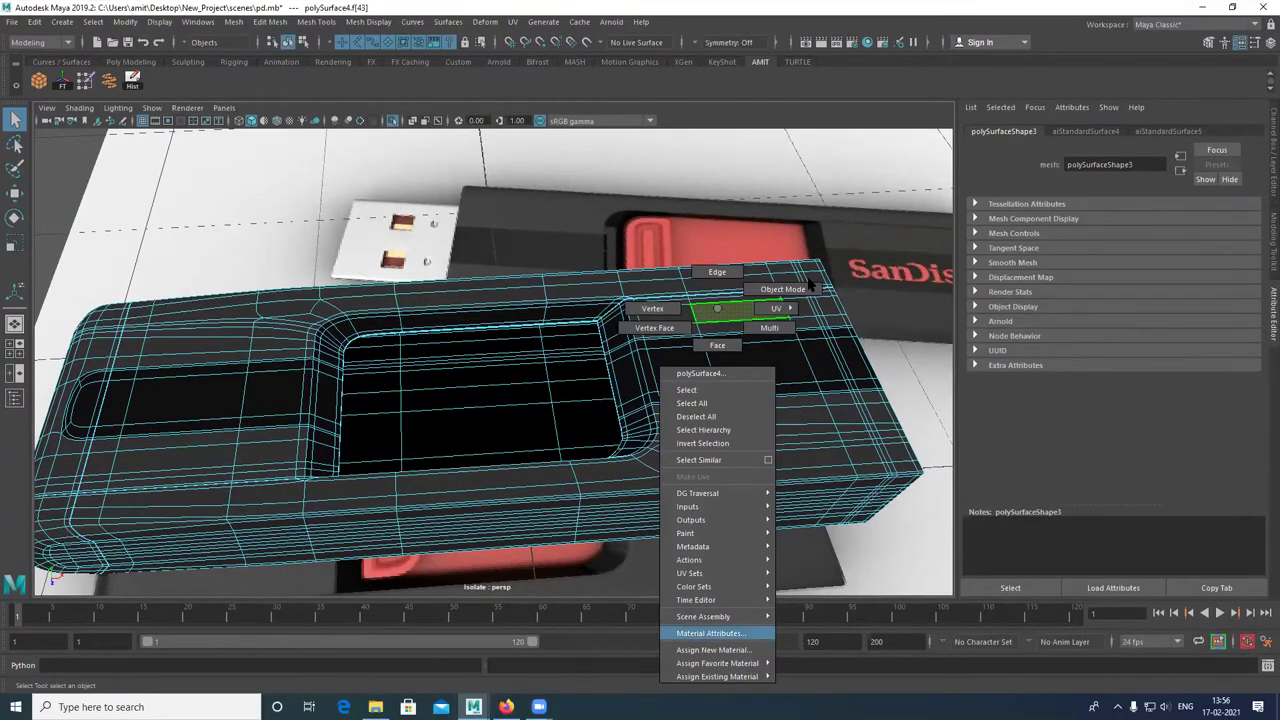
left_click(720, 637)
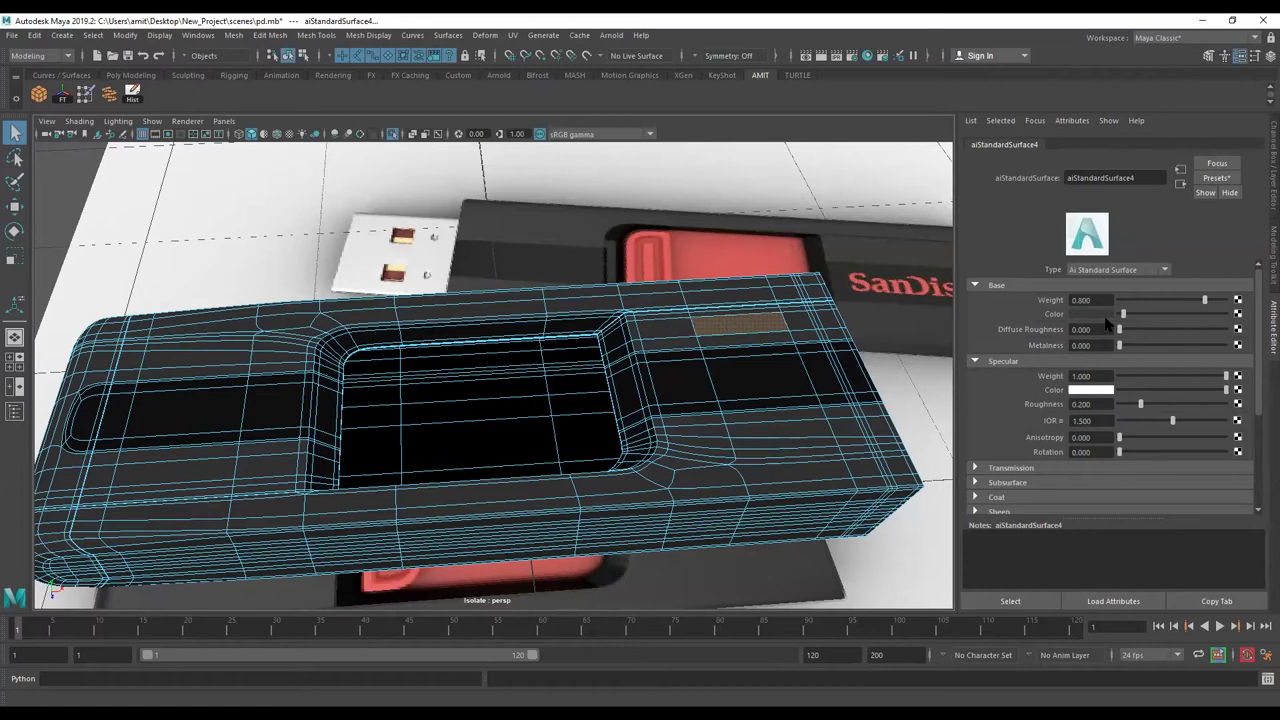
left_click(740, 385)
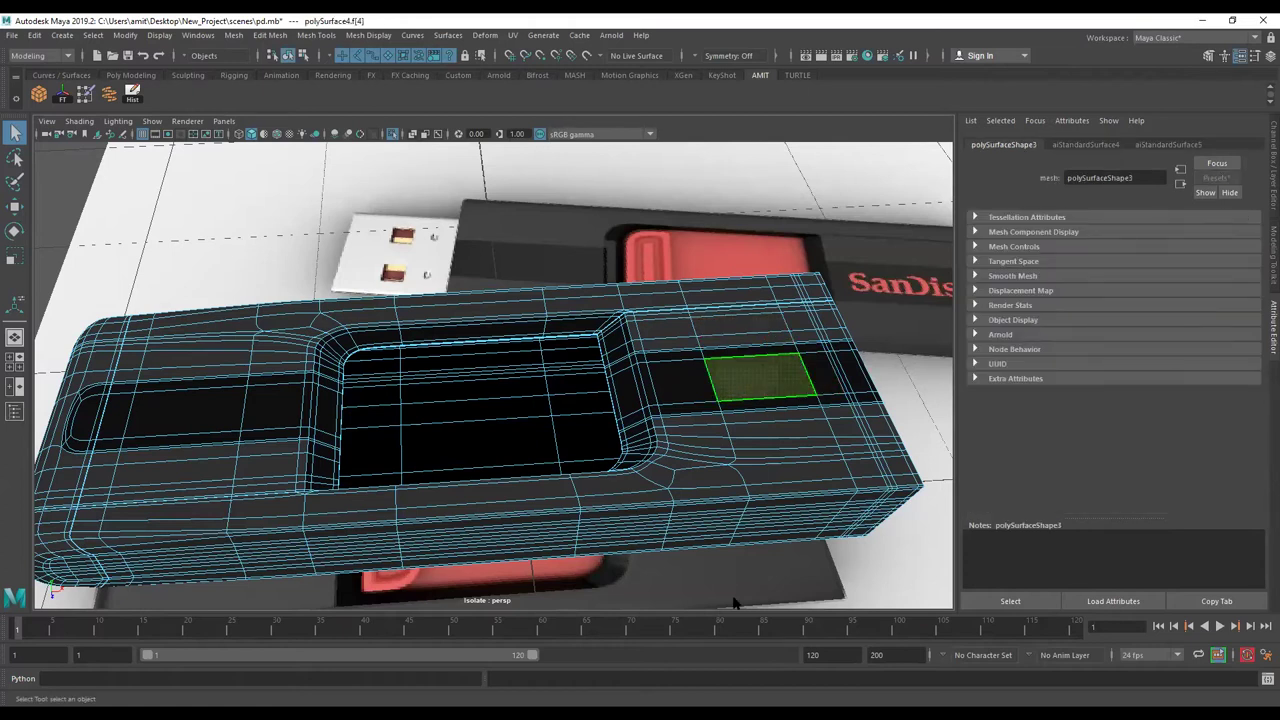
right_click(728, 345)
left_click(727, 666)
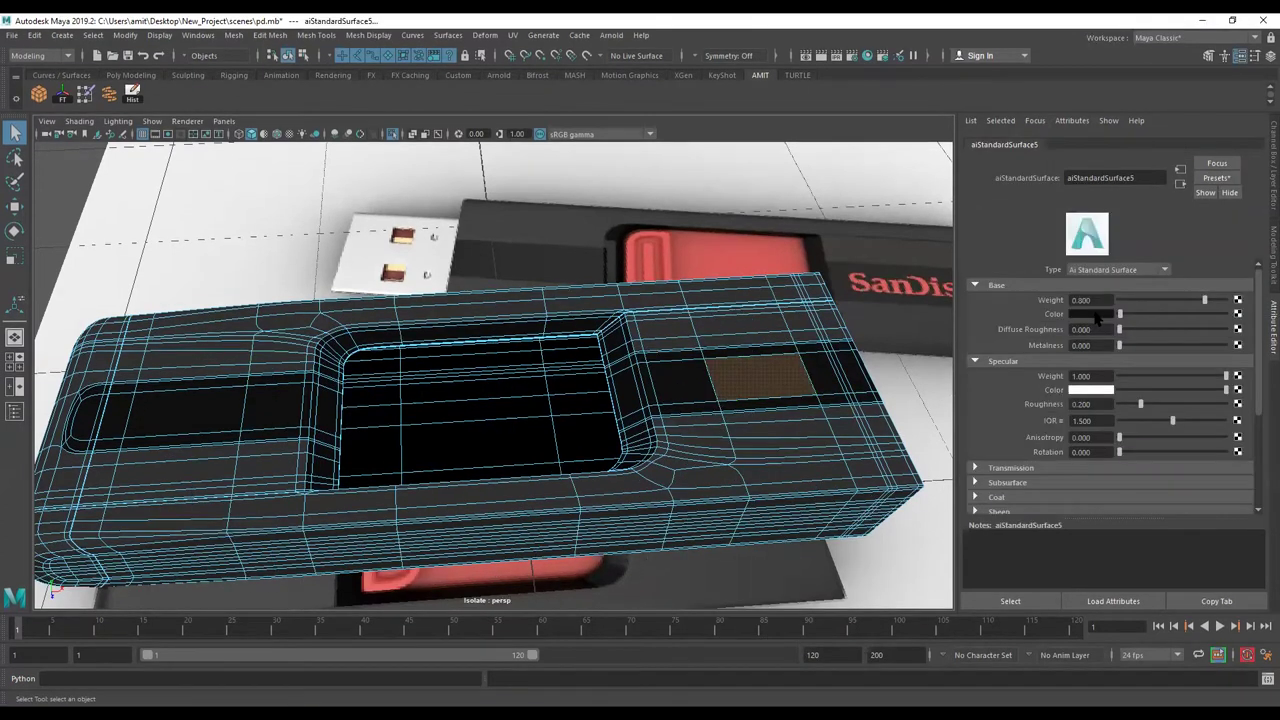
- Set aiStandardSurface4's specular roughness to about 0.418 with light grey colour, then return to object mode
mouse_move(728, 298)
left_mouse_down("alt")
mouse_move(750, 262)
mouse_move(800, 270)
left_mouse_up("alt")
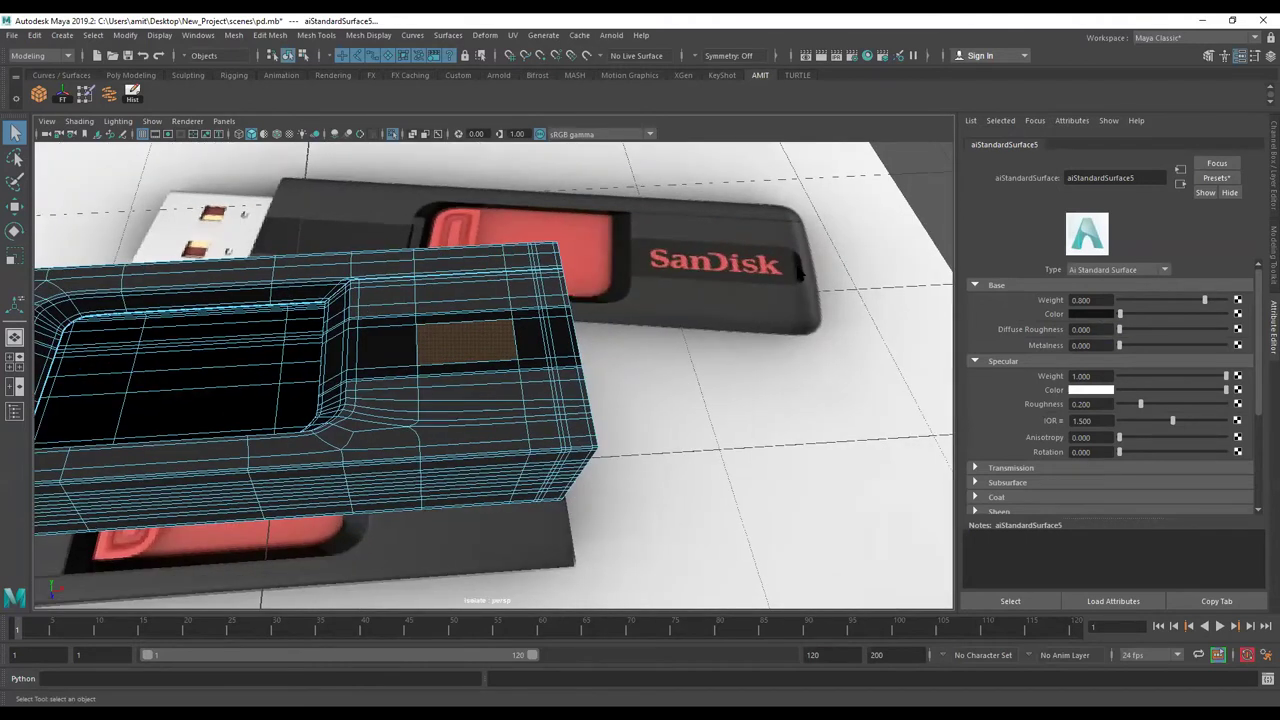
left_click_drag(675, 277, 826, 250, "alt")
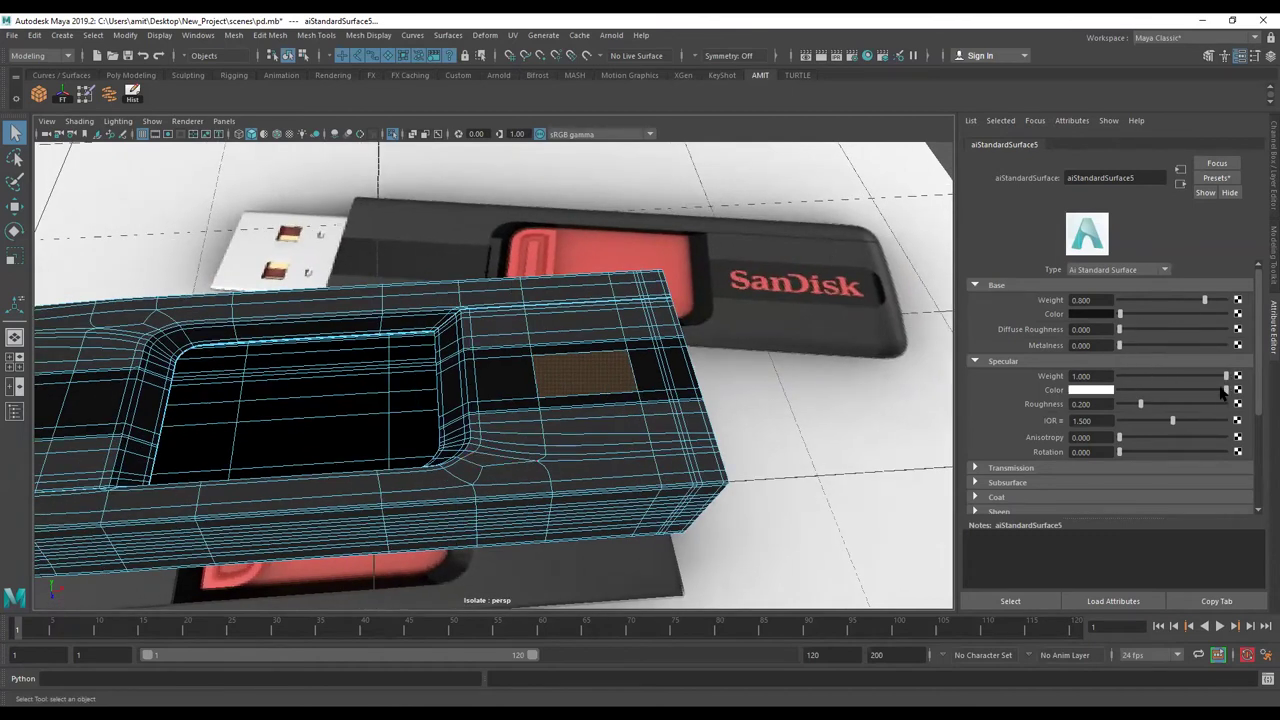
left_click(586, 325)
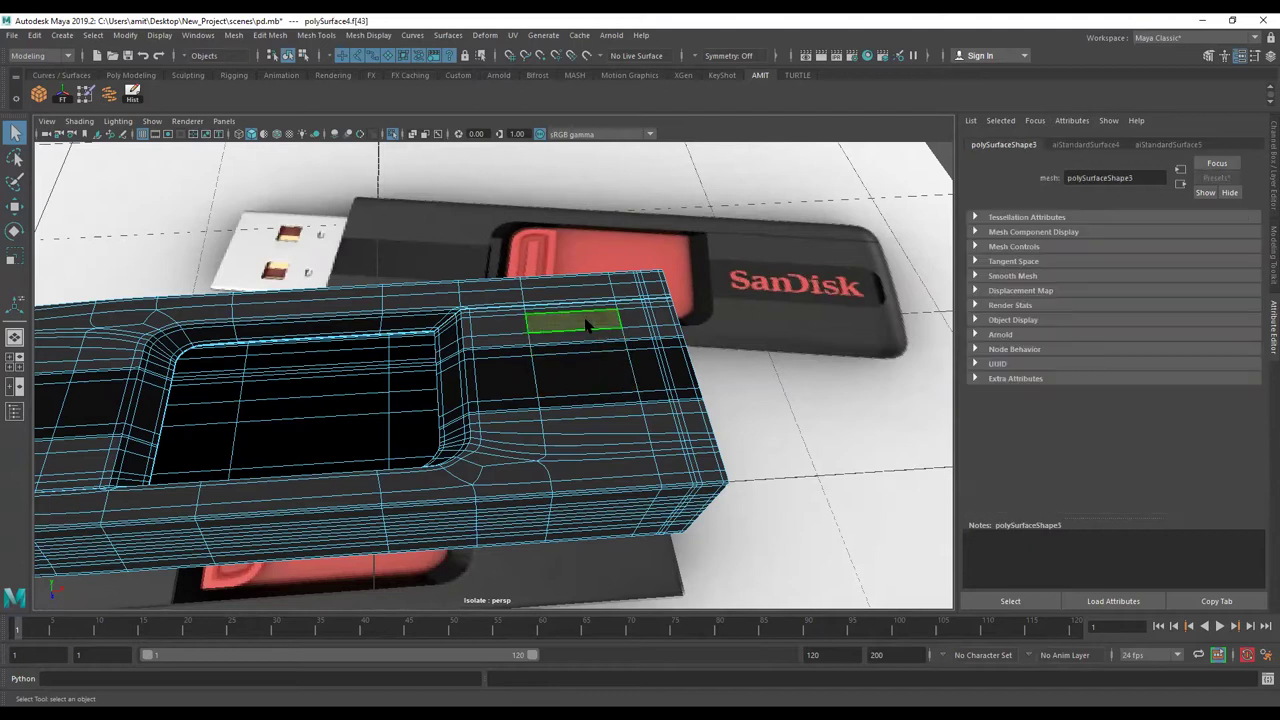
right_click(584, 647)
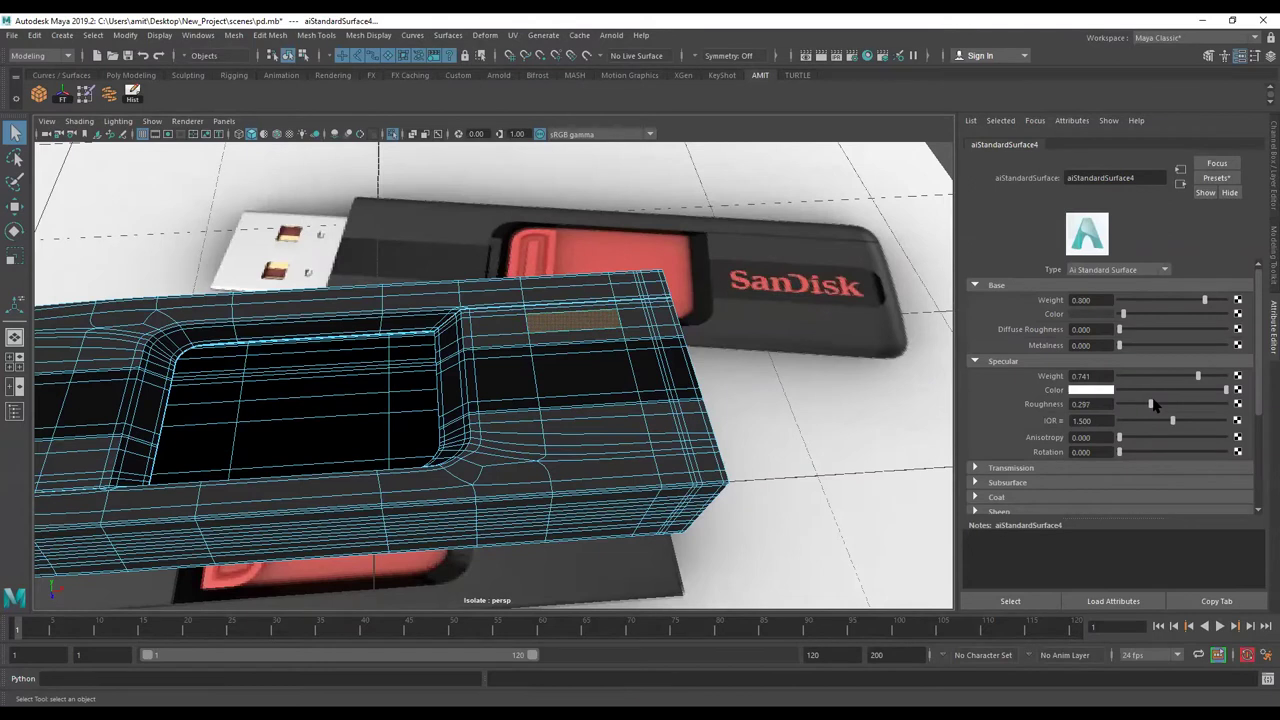
mouse_move(1152, 404)
left_mouse_down()
mouse_move(1187, 394)
mouse_move(1192, 376)
mouse_move(1164, 404)
left_mouse_up()
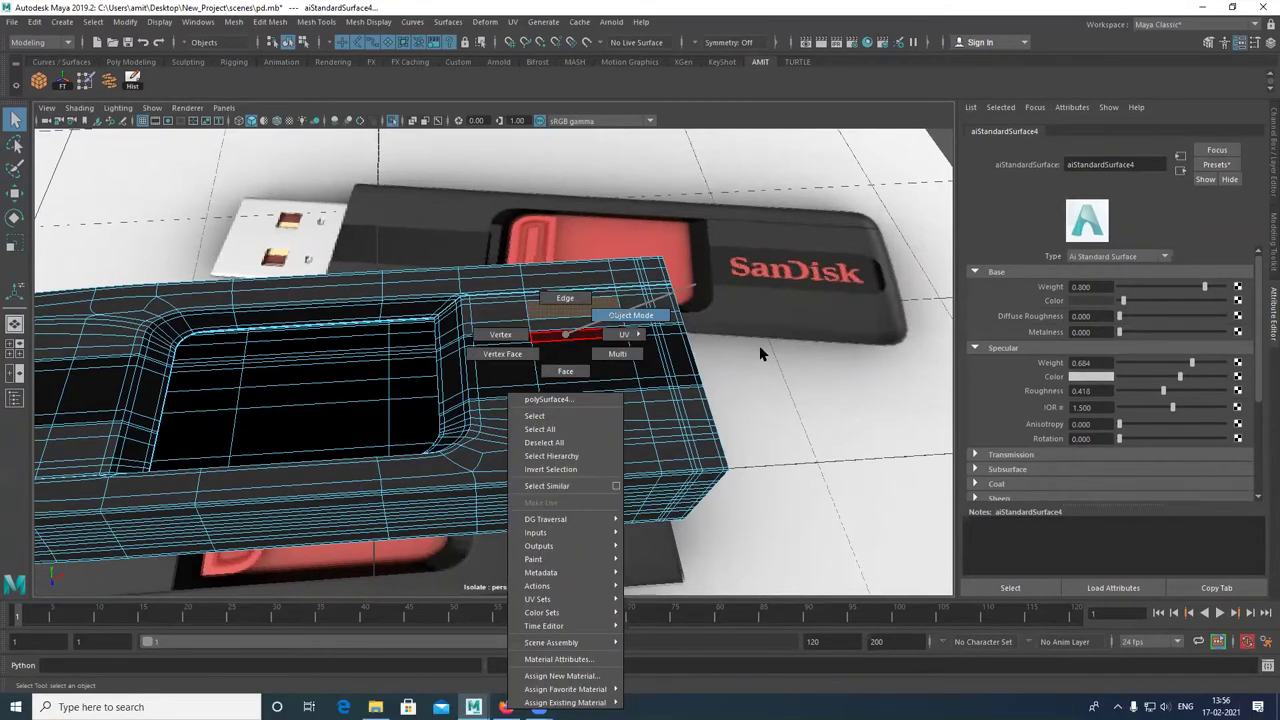
right_click_drag(724, 405, 760, 351)
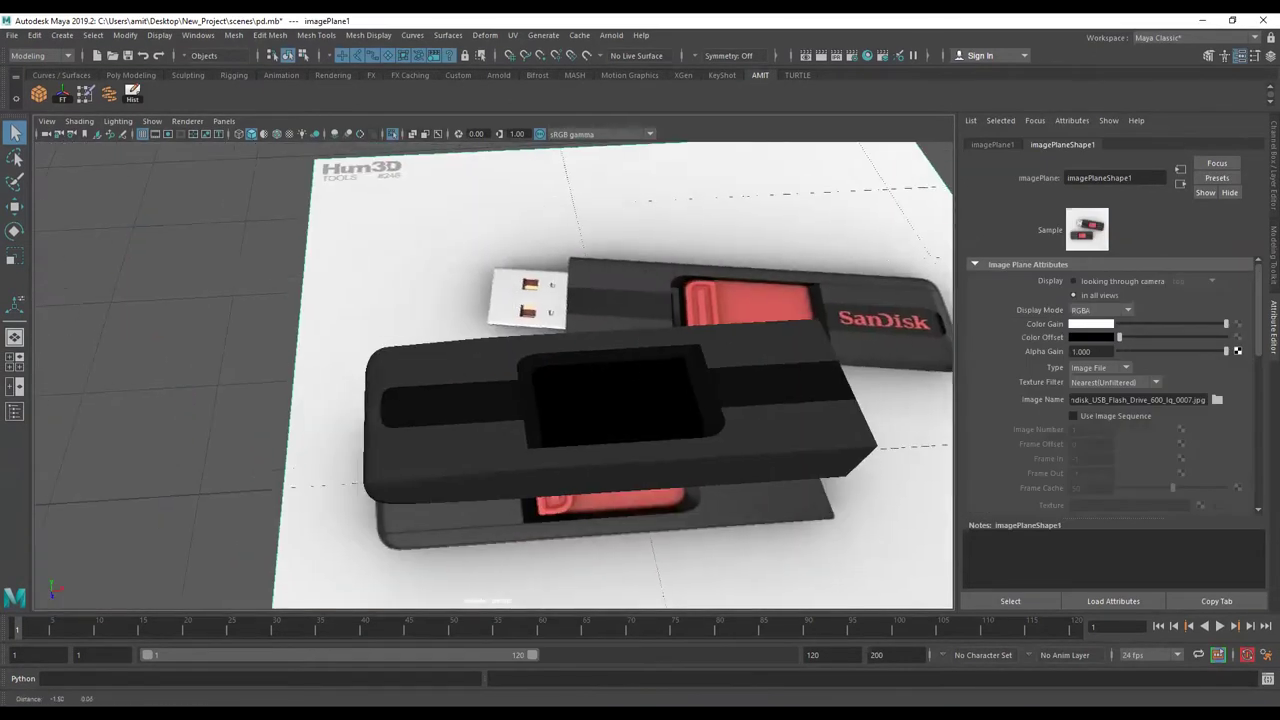
- From a top view of the drives, place a Polygon Type object from the Poly Modeling shelf
left_click_drag(620, 400, 660, 380, "alt")
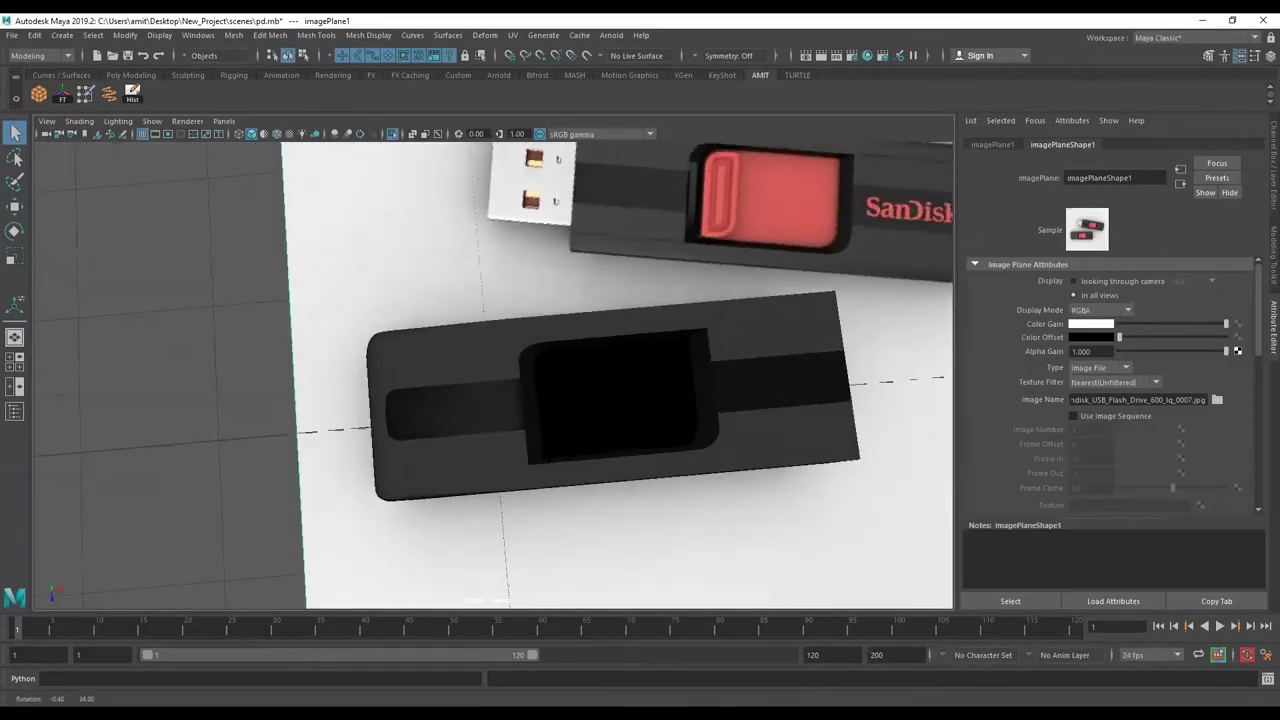
mouse_move(660, 380)
middle_mouse_down("alt")
mouse_move(689, 389)
mouse_move(896, 313)
middle_mouse_up("alt")
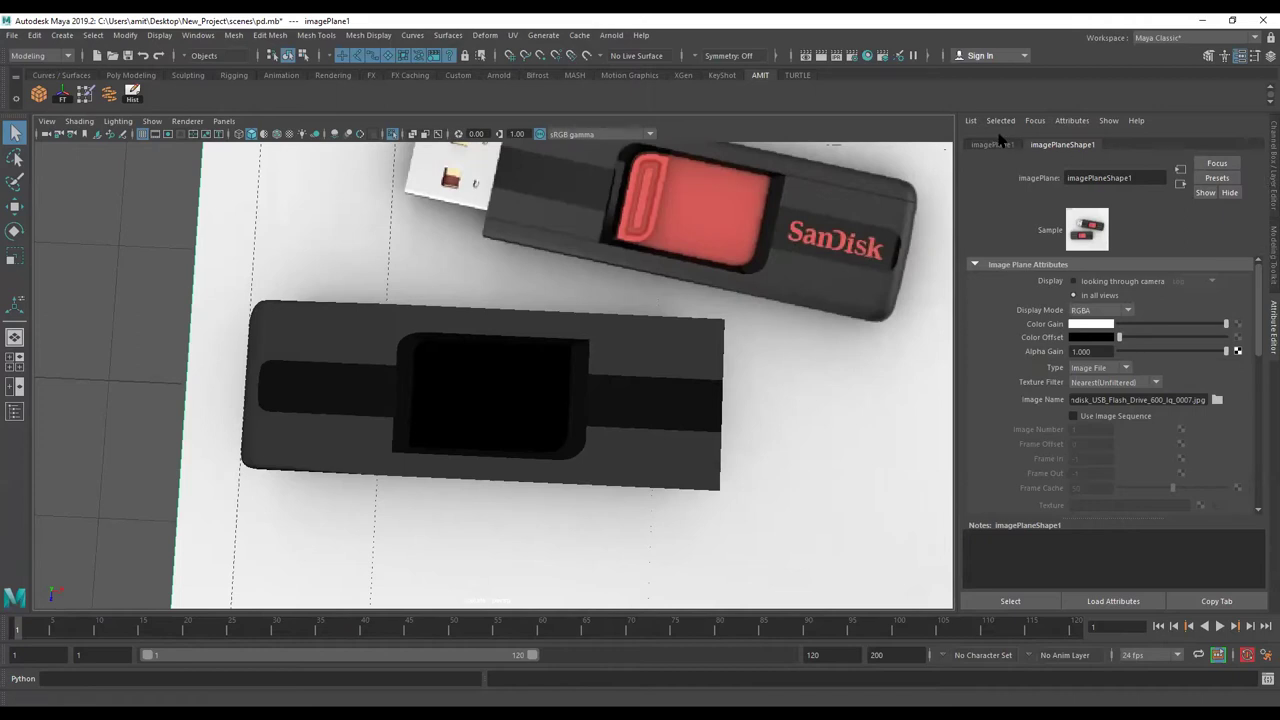
left_click(129, 76)
left_click(268, 96)
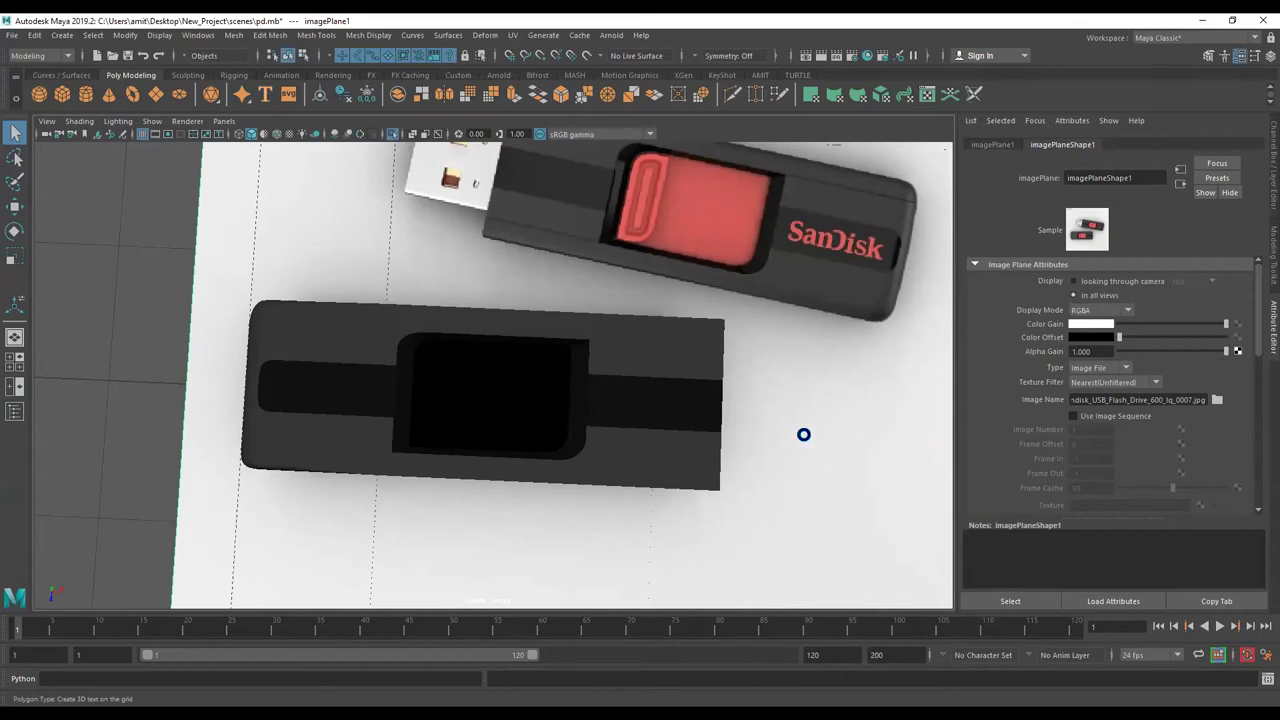
left_click(838, 241)
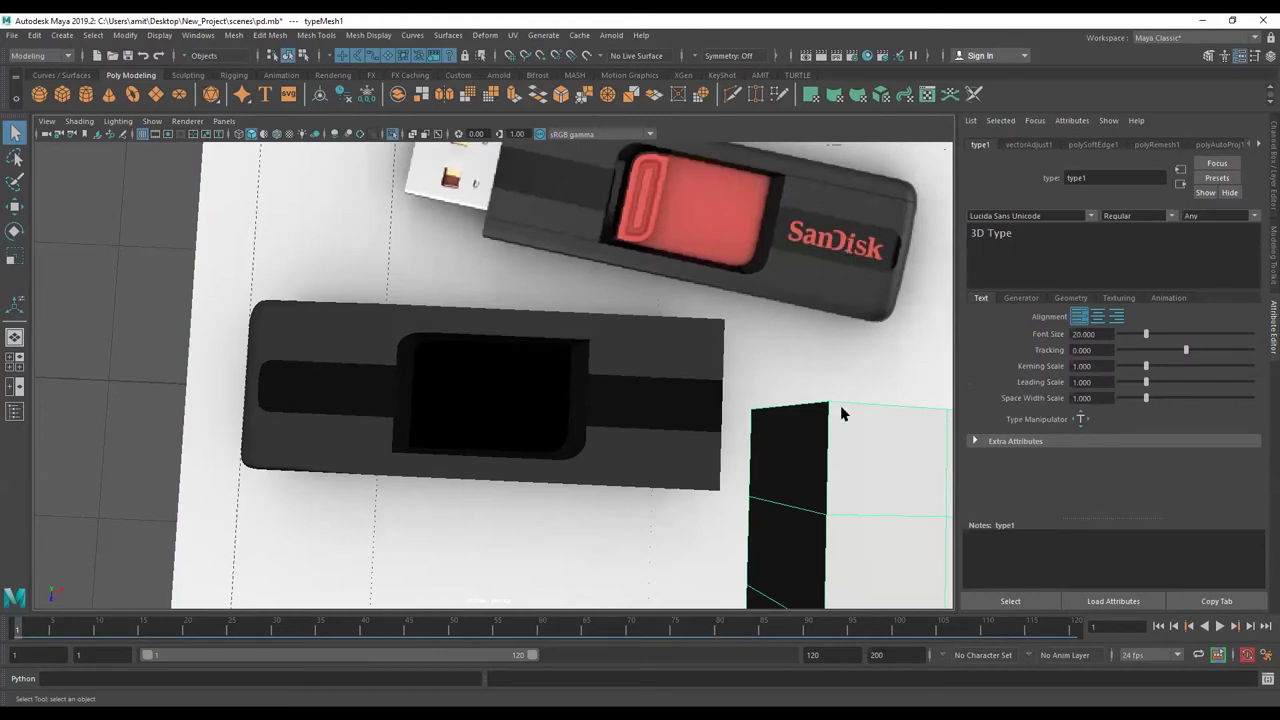
- Frame the new type mesh and replace its default text with 'Sa'
key("f")
key("ctrl+1")
scroll(545, 357, "down", 5)
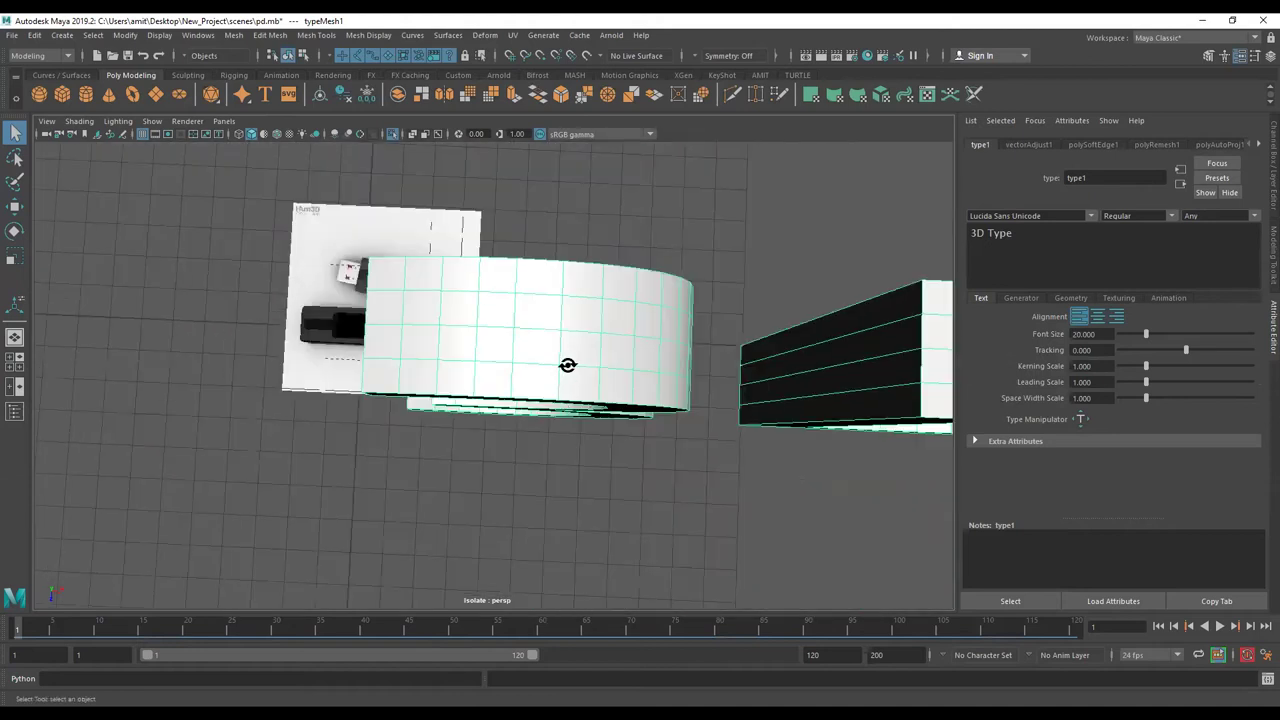
mouse_move(571, 363)
left_mouse_down("alt")
mouse_move(613, 446)
mouse_move(660, 400)
left_mouse_up("alt")
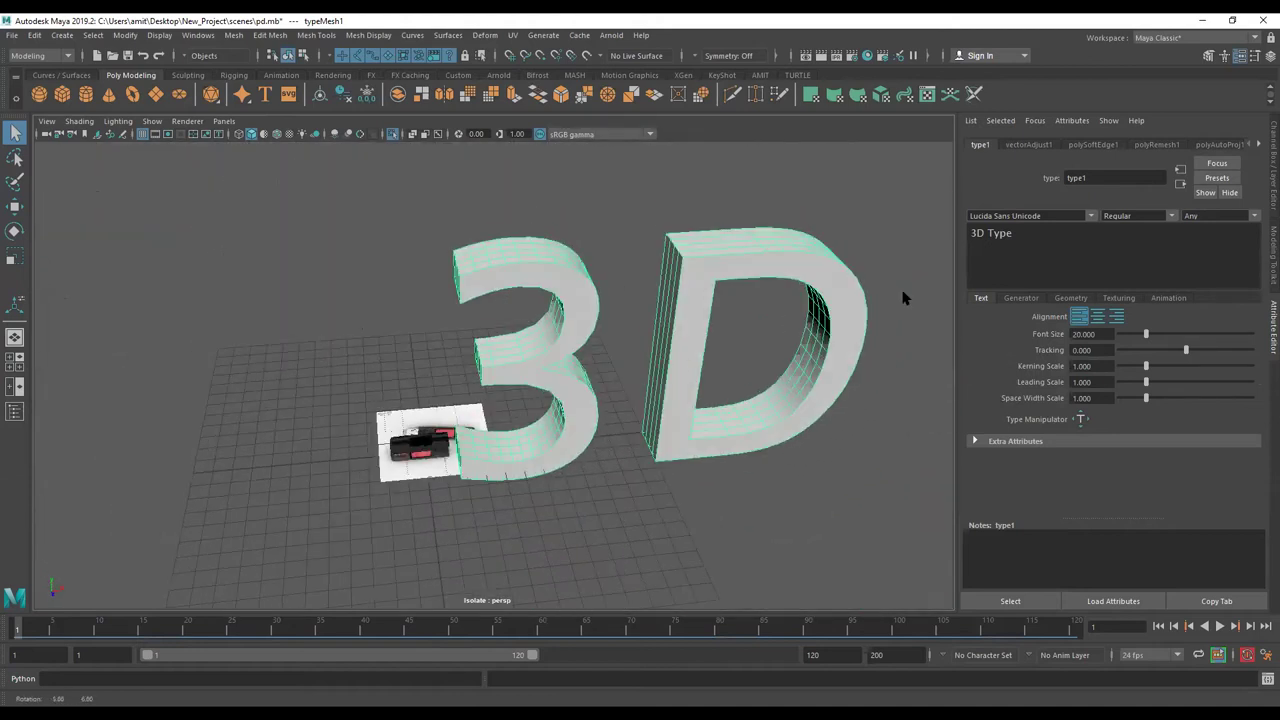
triple_click(990, 234)
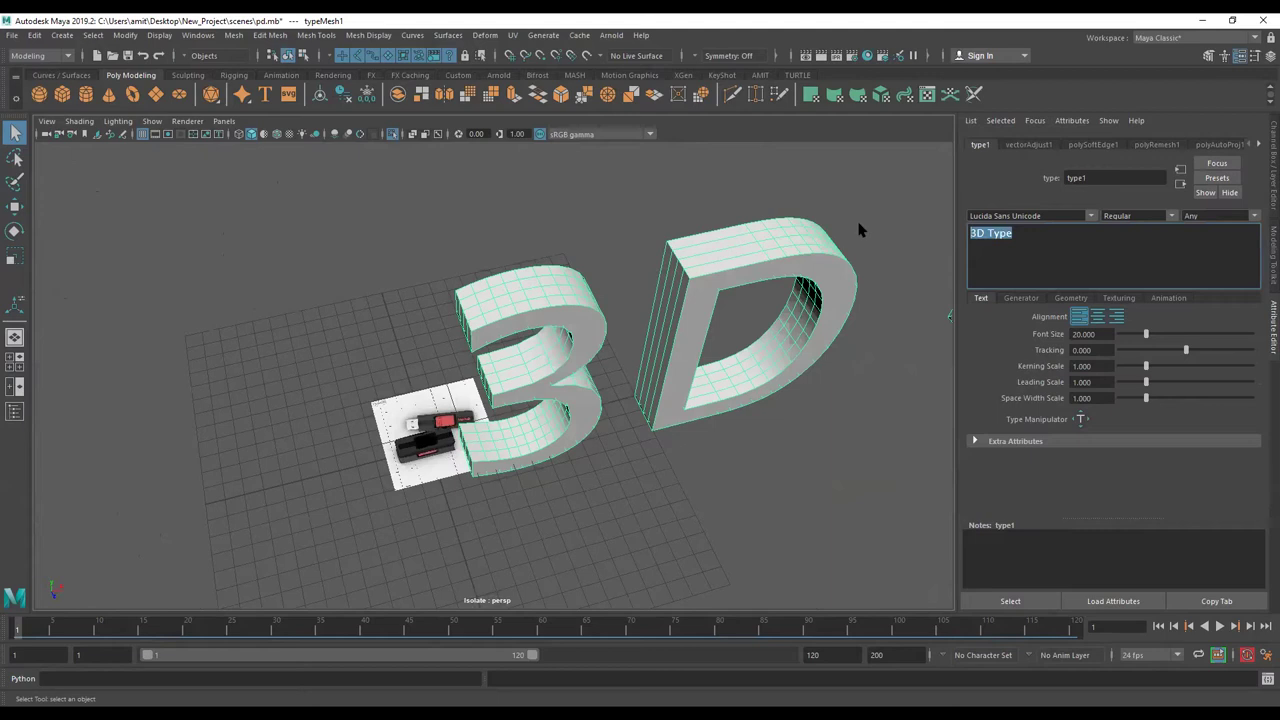
type("Sa")
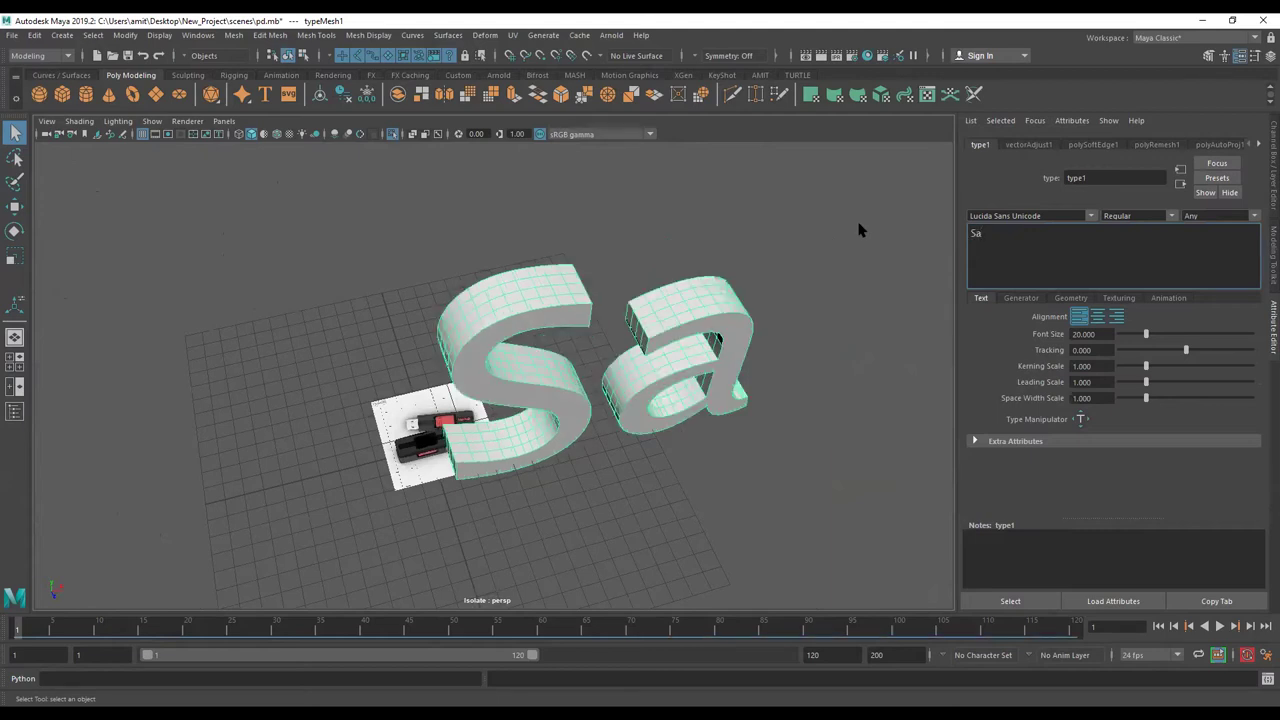
right_click_drag(429, 461, 449, 496, "alt")
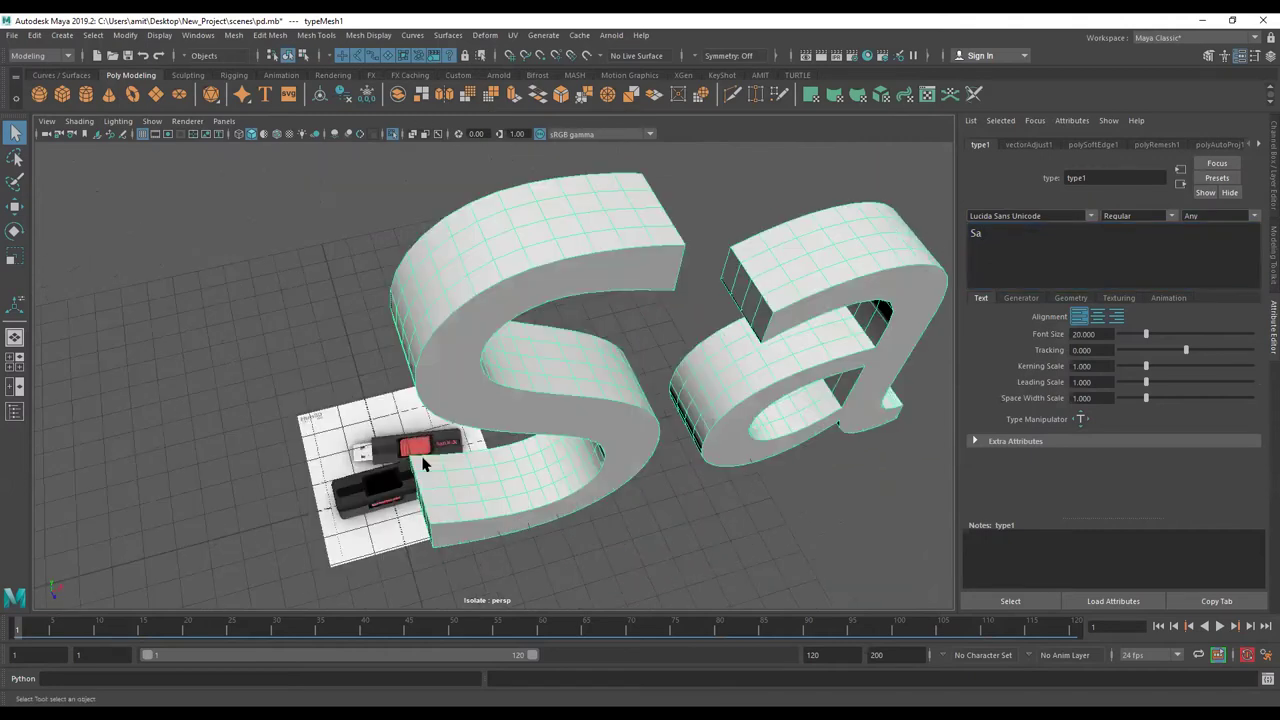
- Delete the Sa type, create a fresh Polygon Type and enter 'SanDisk' as its text
key("Delete")
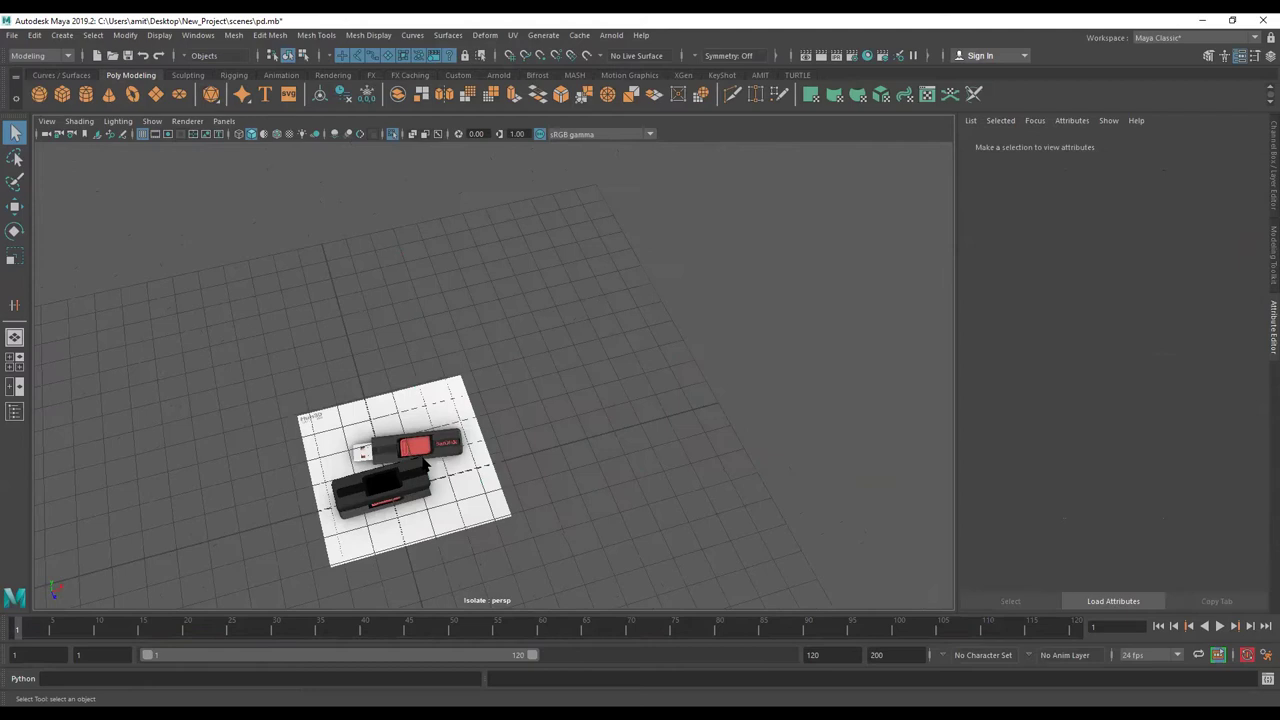
left_click(265, 94)
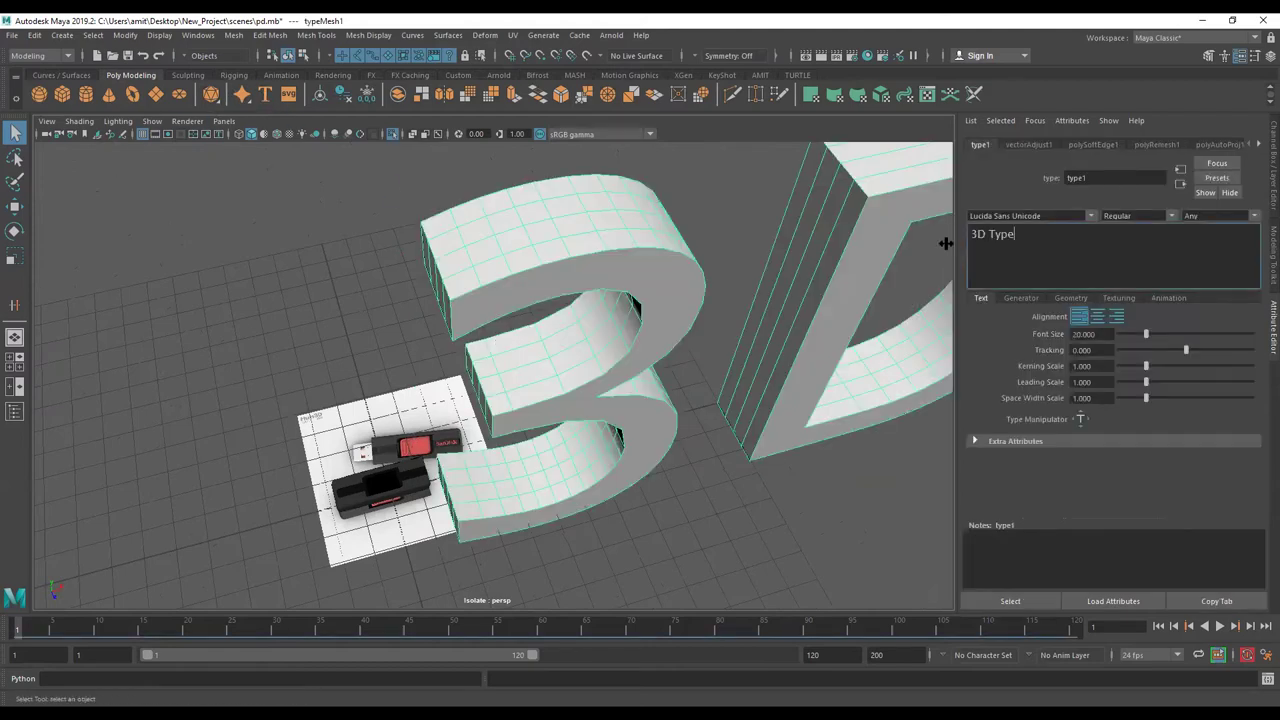
left_click(1025, 236)
triple_click(973, 233)
key("BackSpace")
type("S")
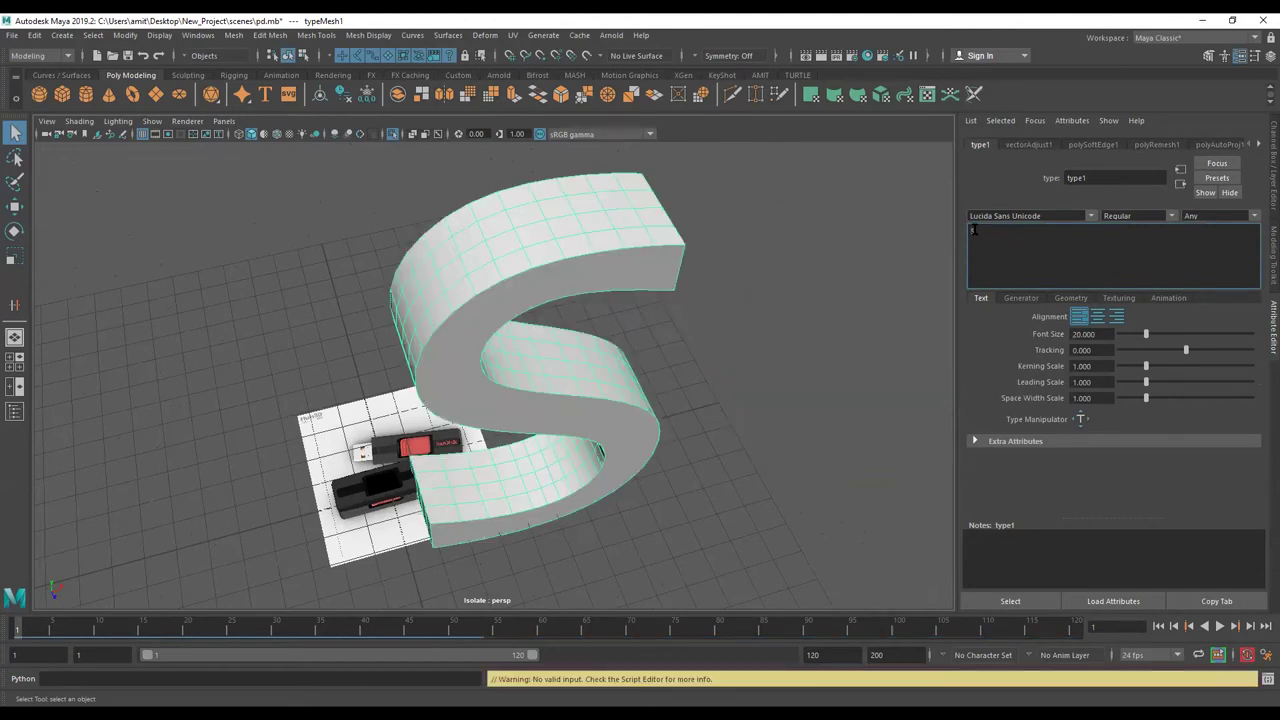
type("anDisk")
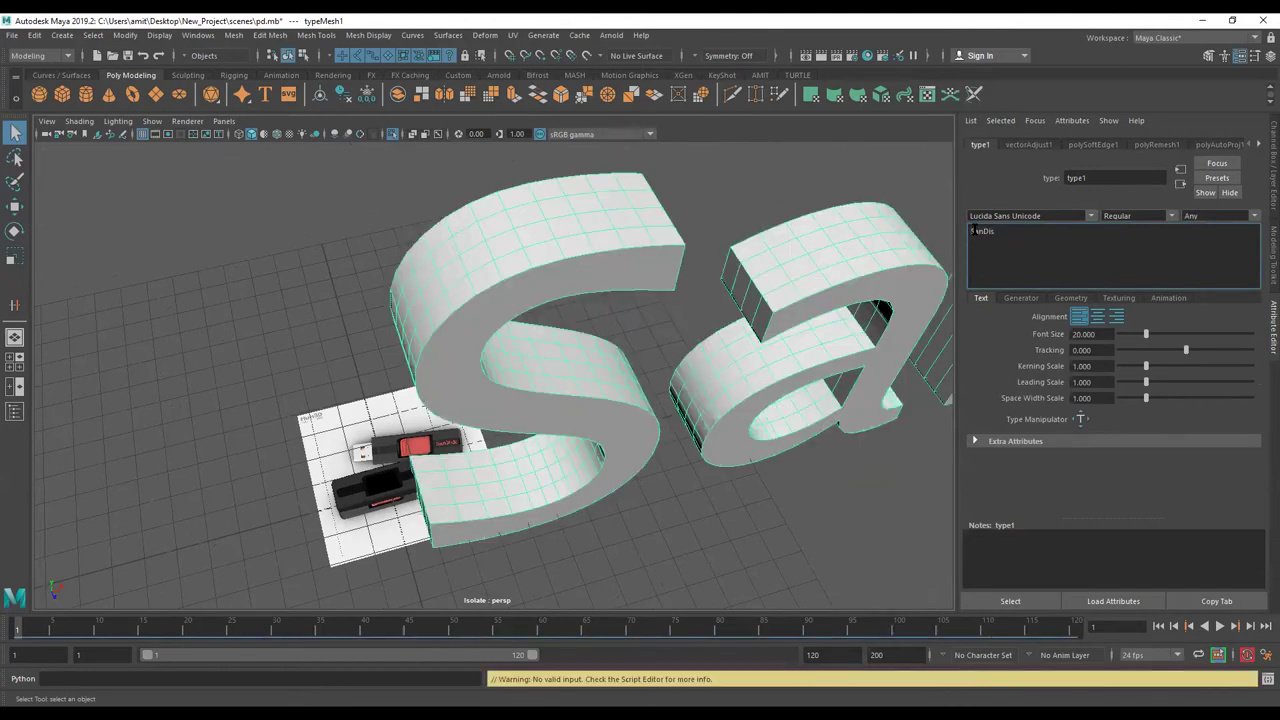
- Isolate the SanDisk text and set its font size to 3.668 and tracking to -1.938
mouse_move(731, 427)
left_mouse_down("alt")
mouse_move(580, 374)
mouse_move(800, 206)
mouse_move(514, 386)
mouse_move(397, 410)
mouse_move(420, 394)
mouse_move(457, 429)
mouse_move(686, 377)
mouse_move(640, 386)
left_mouse_up("alt")
key("ctrl+1")
key("w")
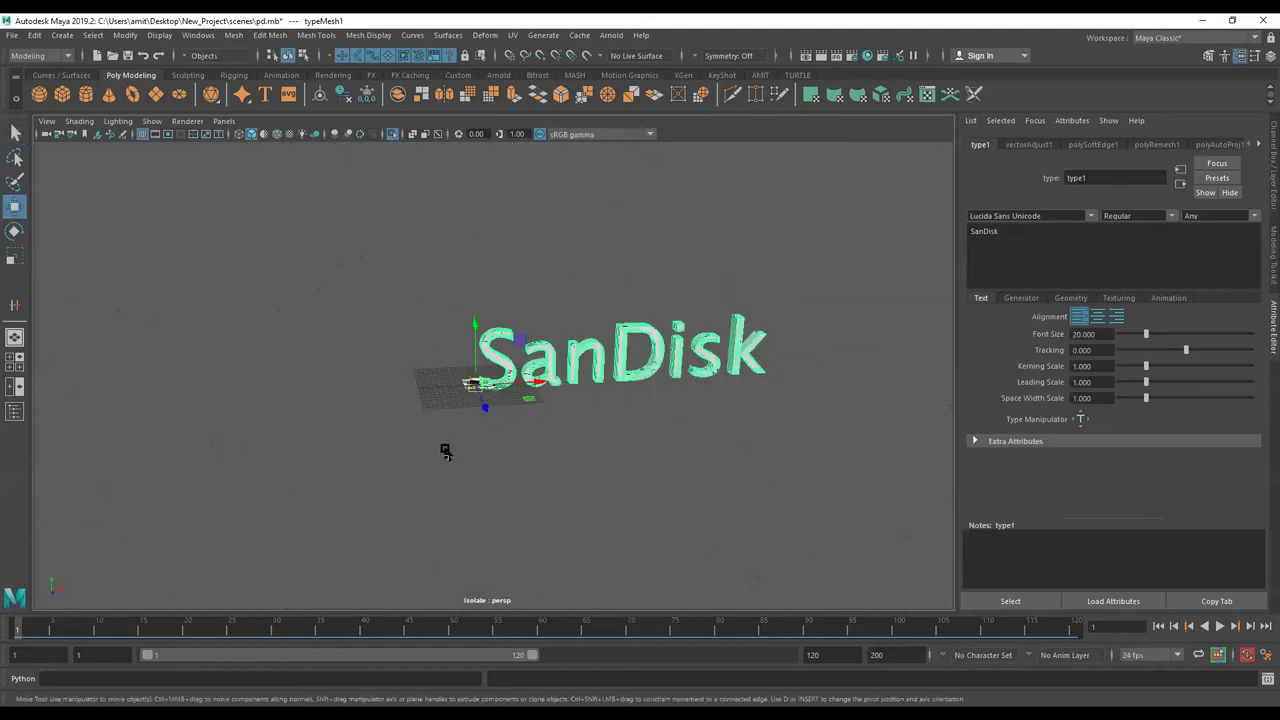
left_click_drag(446, 451, 520, 420, "alt")
left_click_drag(1131, 340, 1124, 336)
mouse_move(619, 418)
left_mouse_down("alt")
mouse_move(513, 428)
mouse_move(586, 437)
mouse_move(586, 403)
left_mouse_up("alt")
right_click_drag(586, 403, 600, 470, "alt")
mouse_move(1187, 352)
left_mouse_down()
mouse_move(1150, 355)
mouse_move(1174, 366)
left_mouse_up()
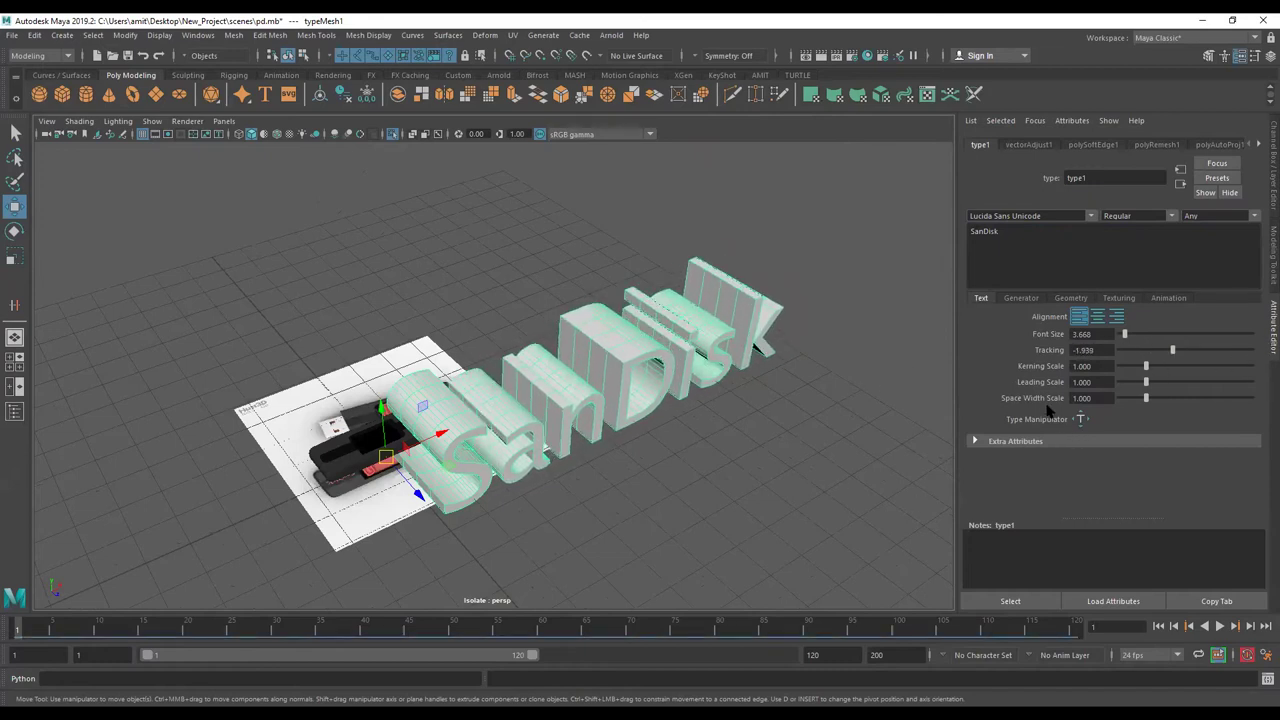
- Browse the type1 Geometry and Generator settings, then return to the Text settings
left_click(1068, 300)
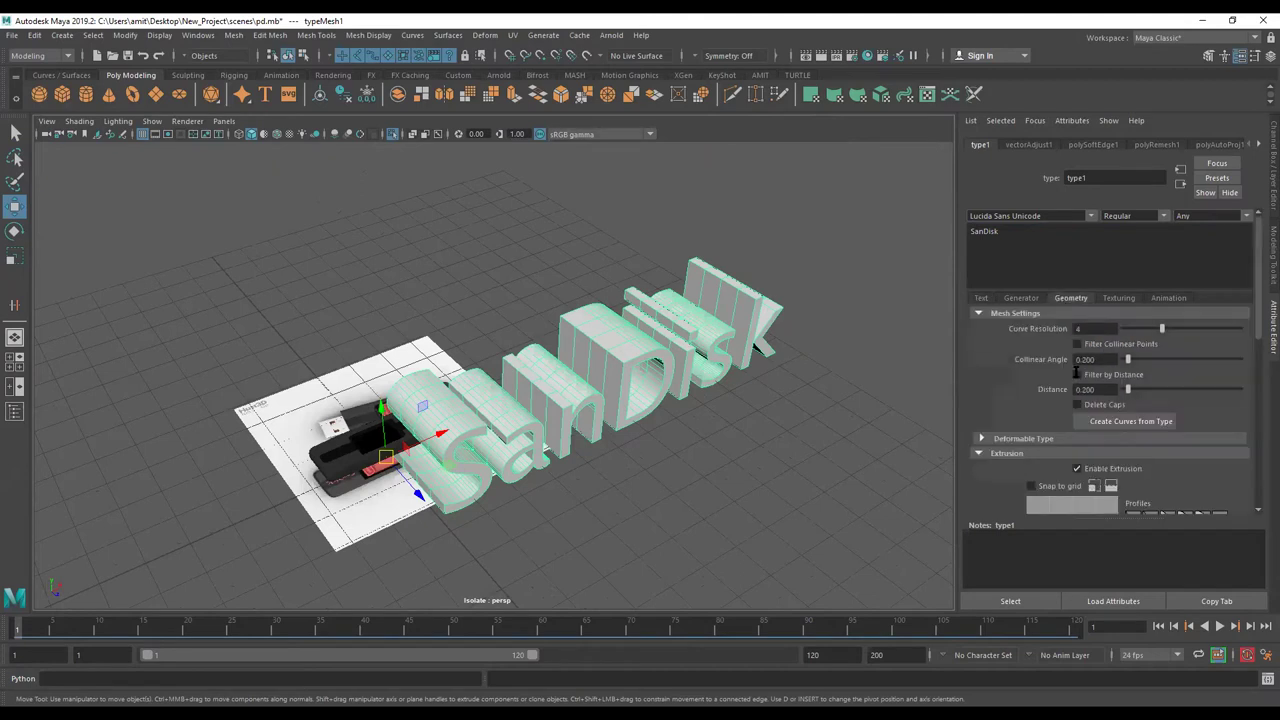
scroll(1000, 397, "down", 3)
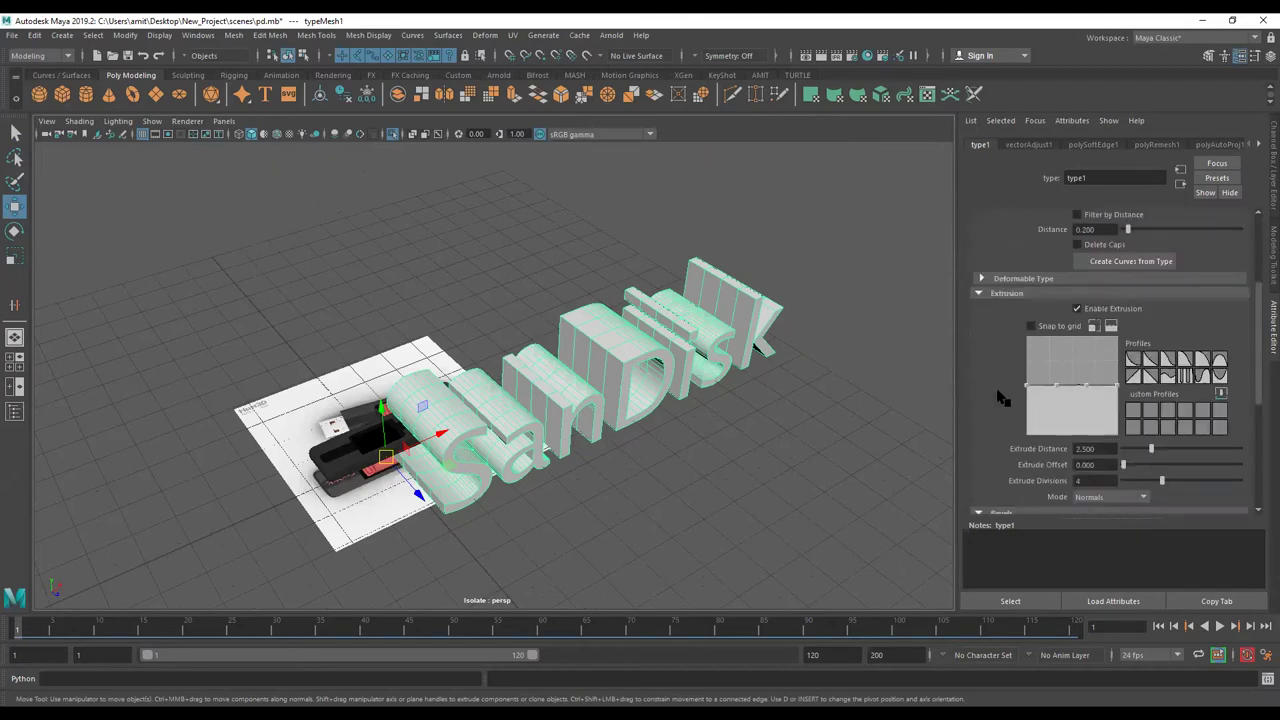
scroll(1000, 397, "down", 3)
scroll(1000, 397, "down", 2)
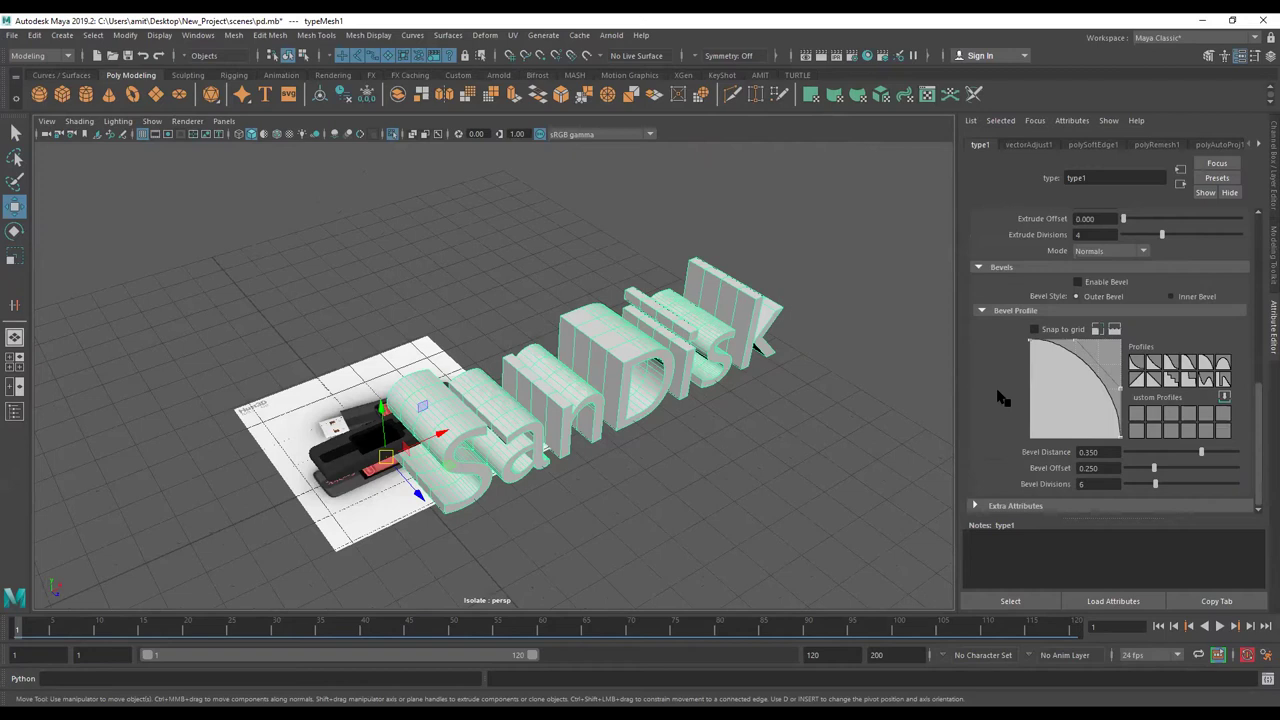
scroll(1000, 397, "up", 1)
scroll(1010, 360, "up", 3)
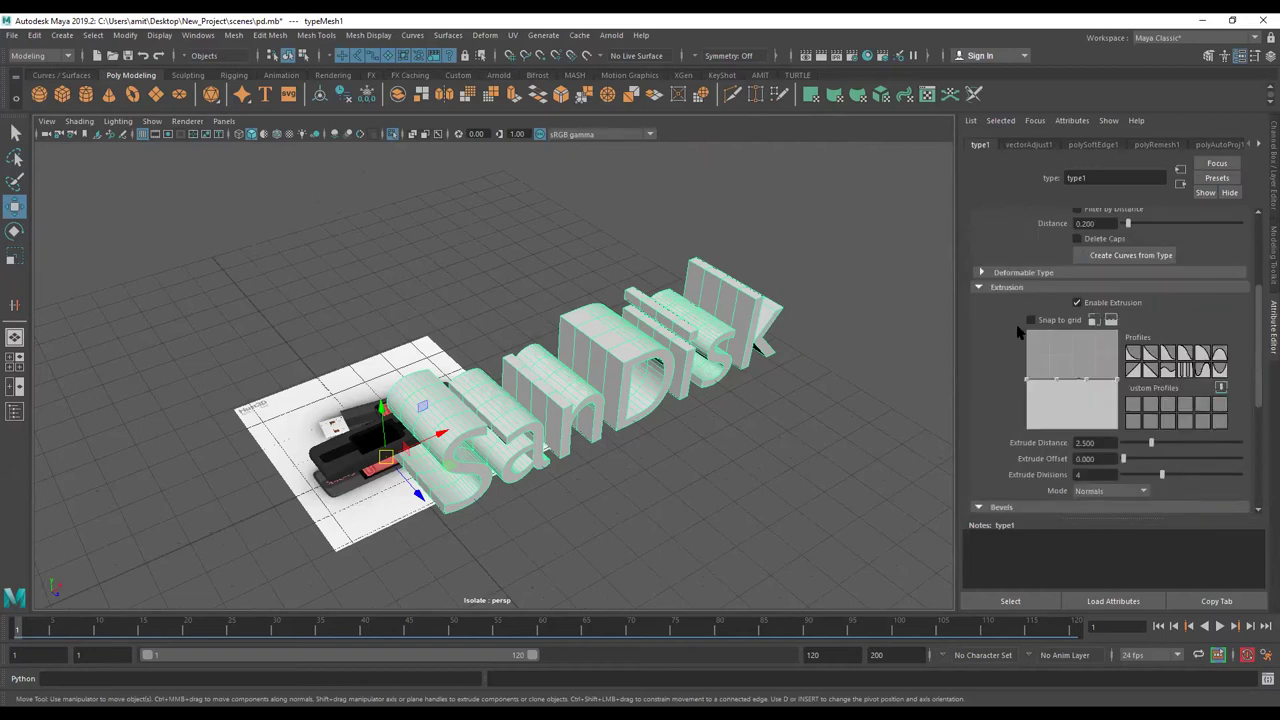
scroll(1020, 318, "up", 3)
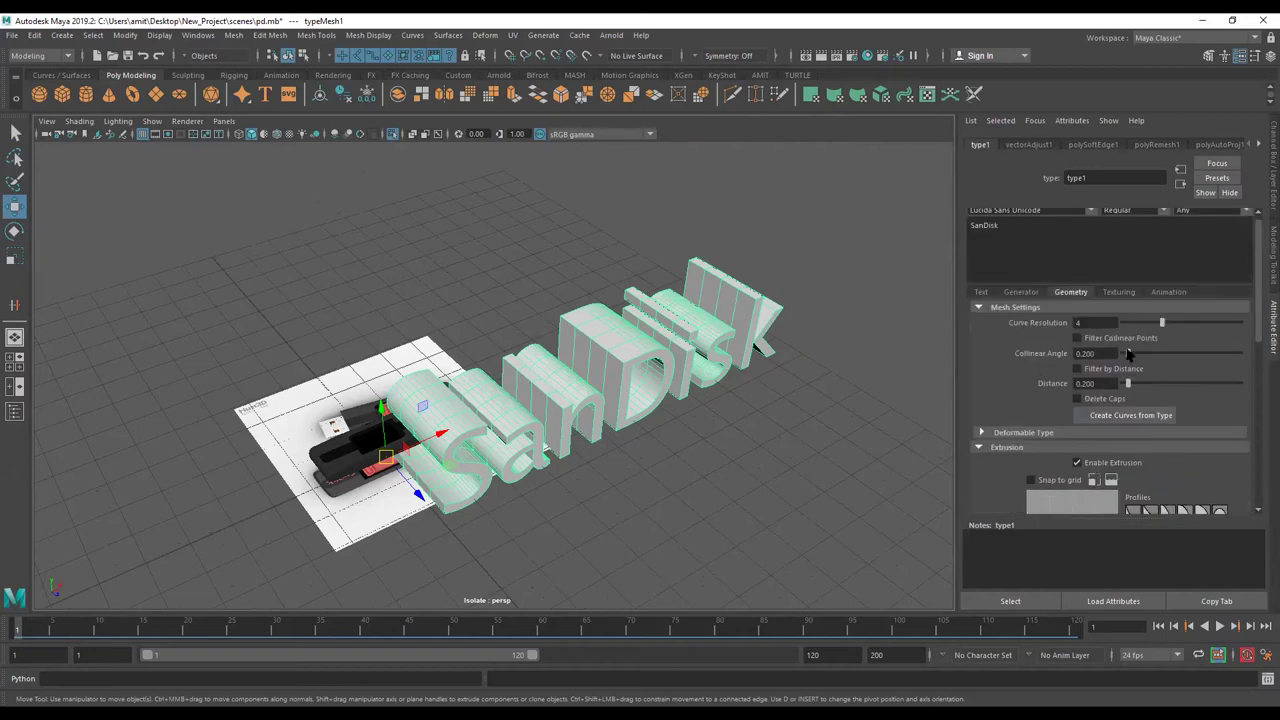
left_click_drag(1152, 322, 1165, 324)
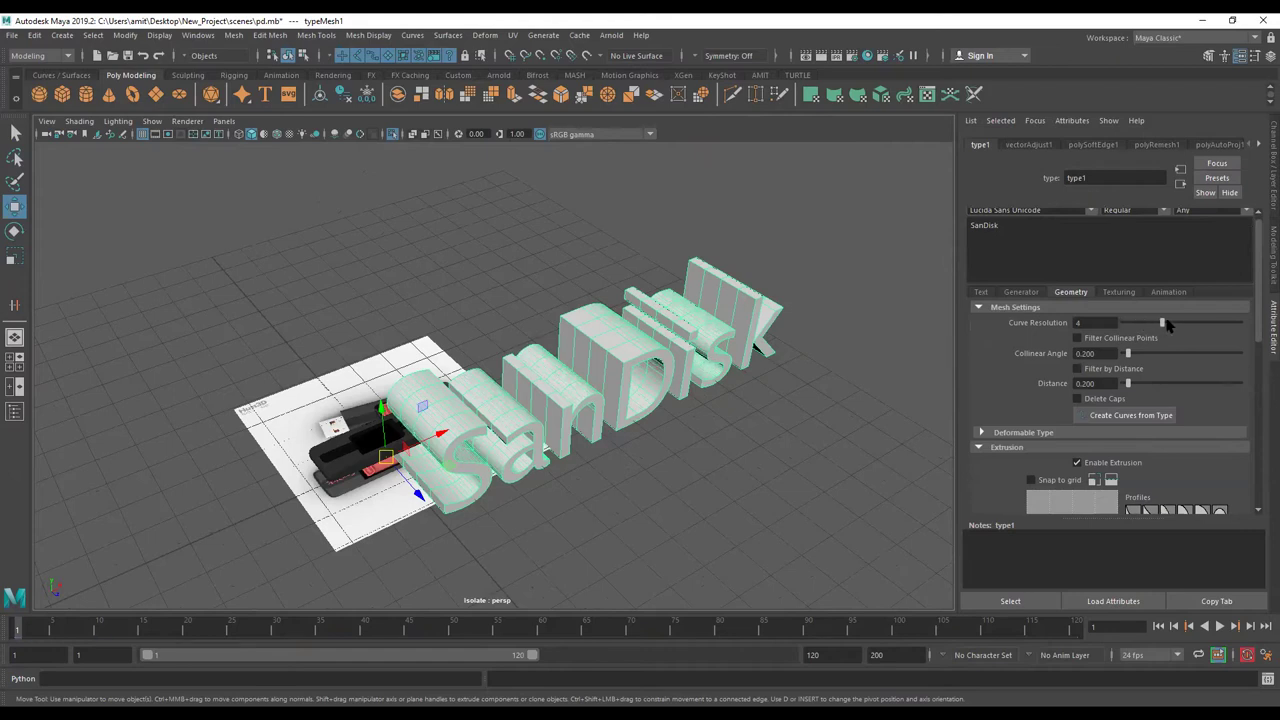
left_click(1021, 298)
left_click(980, 299)
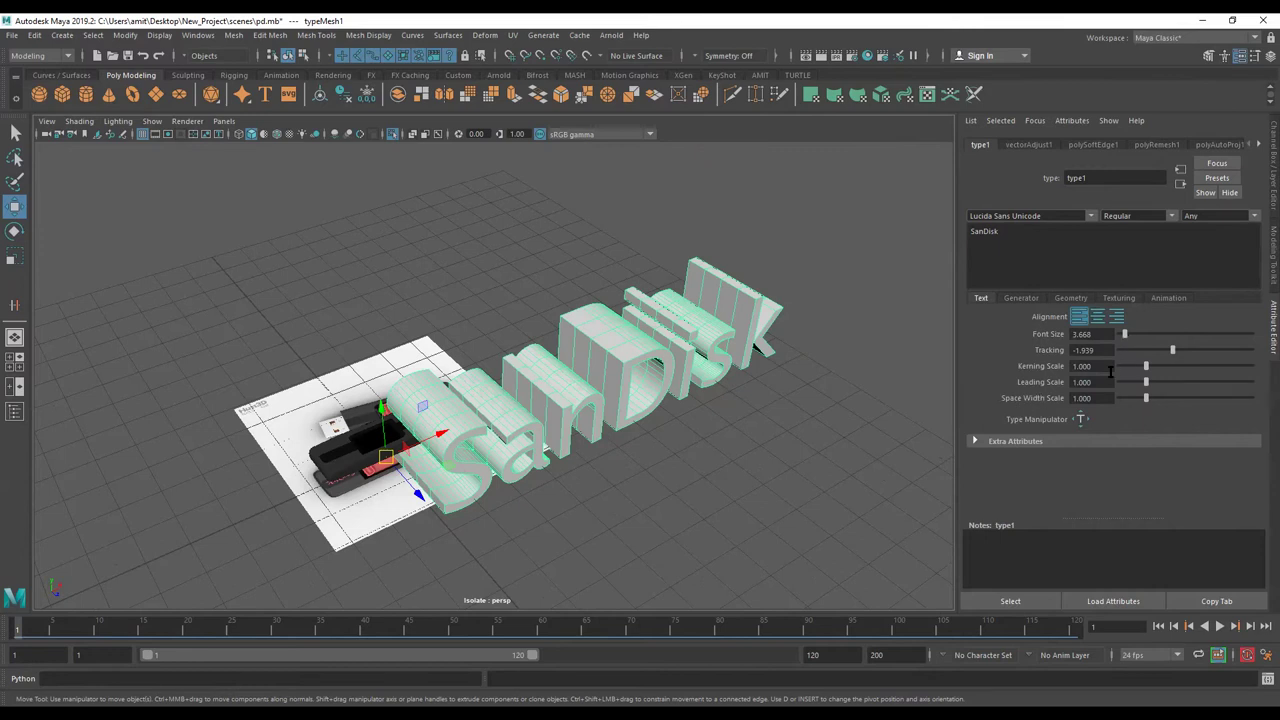
- Centre-align the SanDisk text, undoing an accidental extrude distance change
left_click(1097, 316)
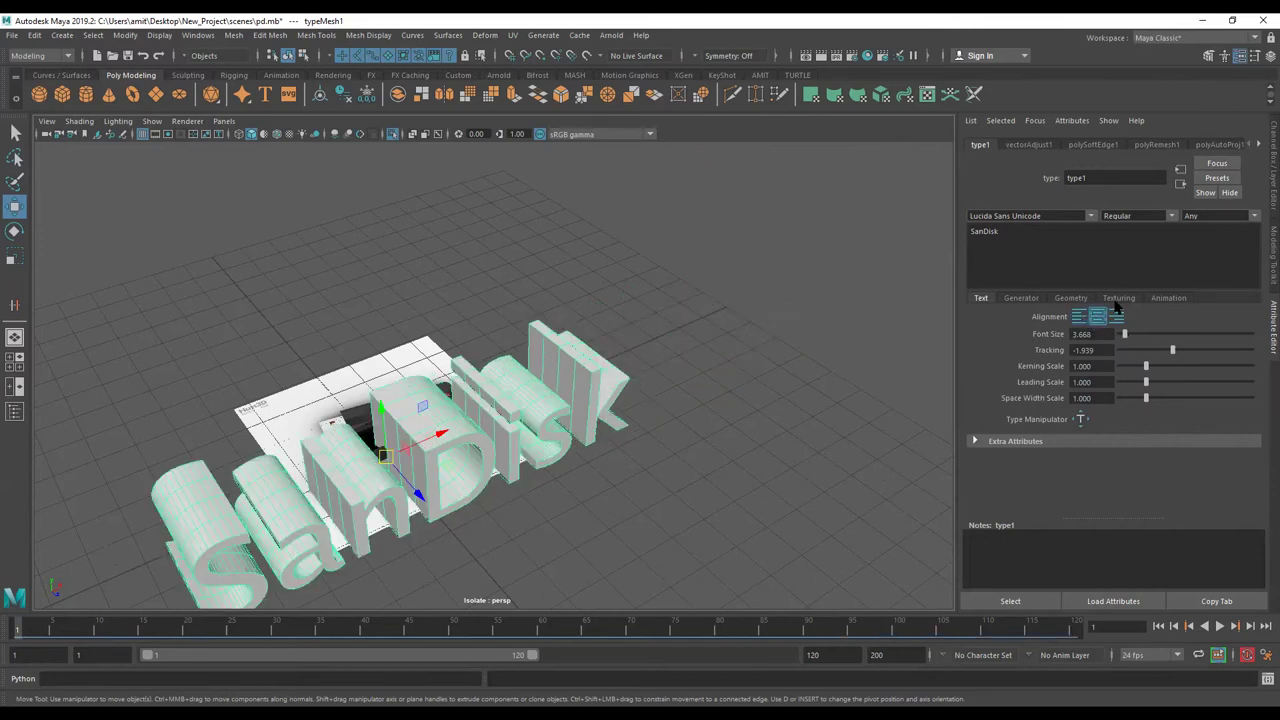
left_click(1075, 302)
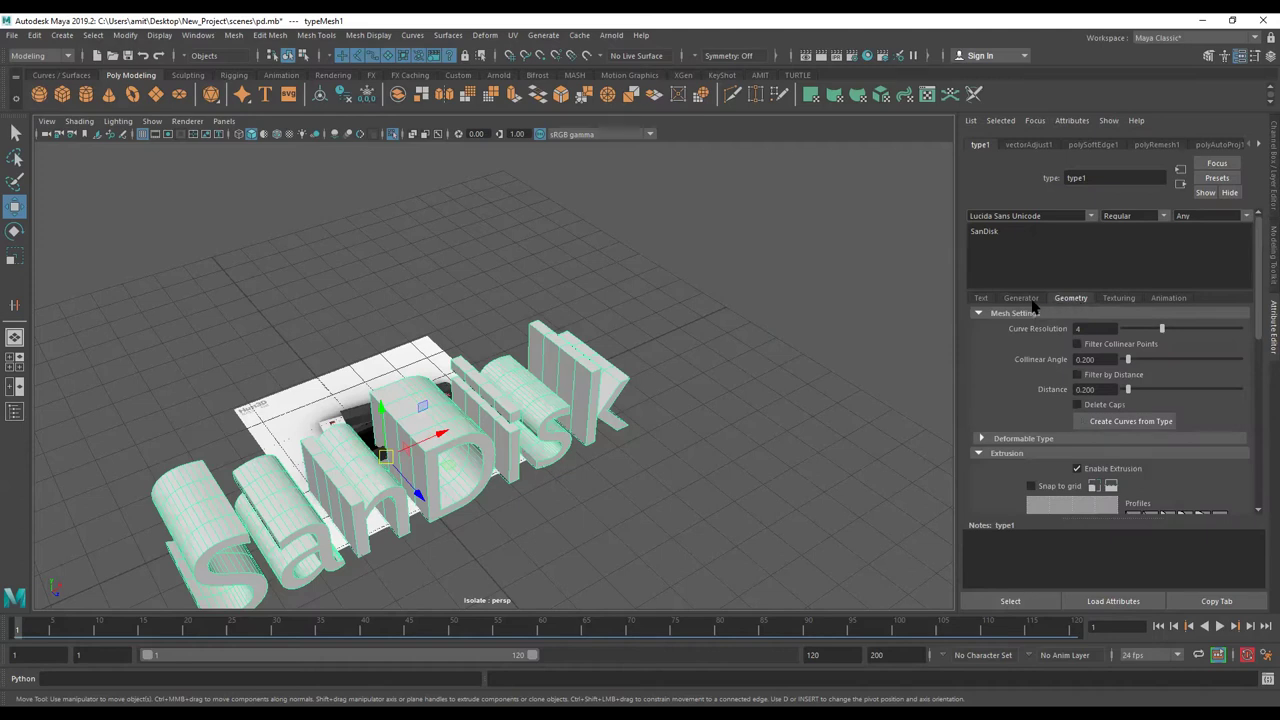
key("ctrl+z")
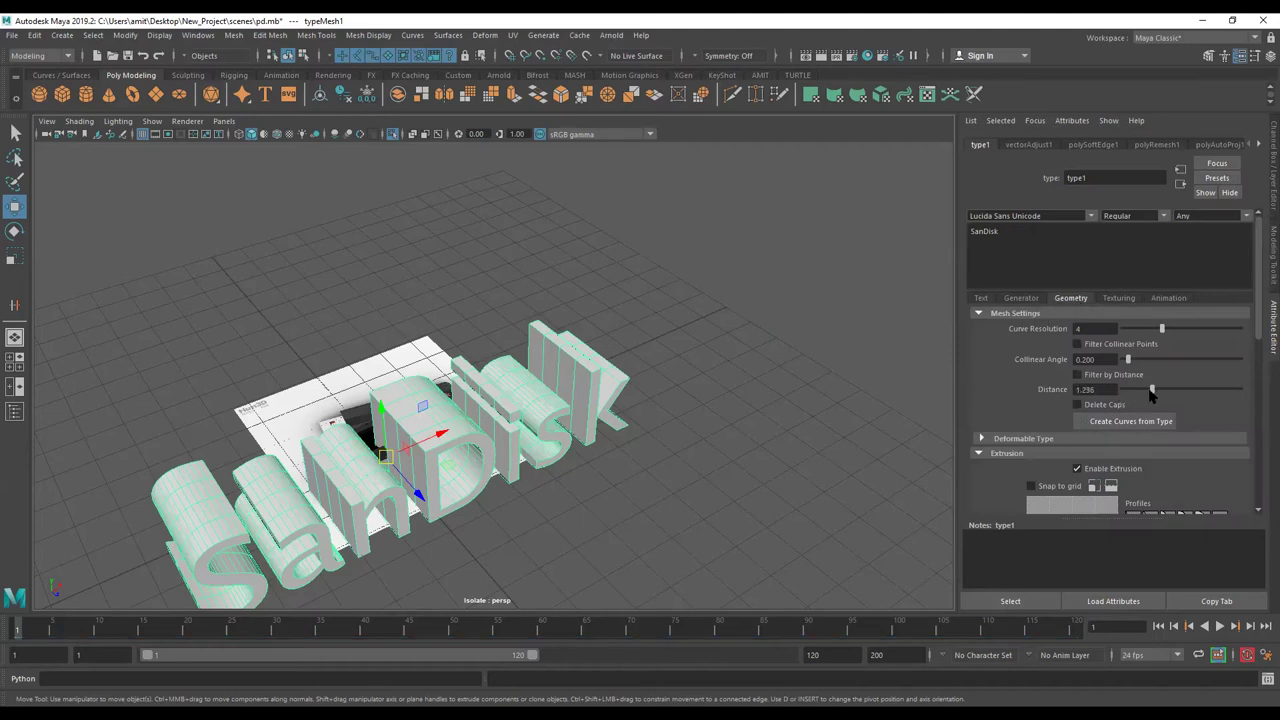
left_click(1022, 298)
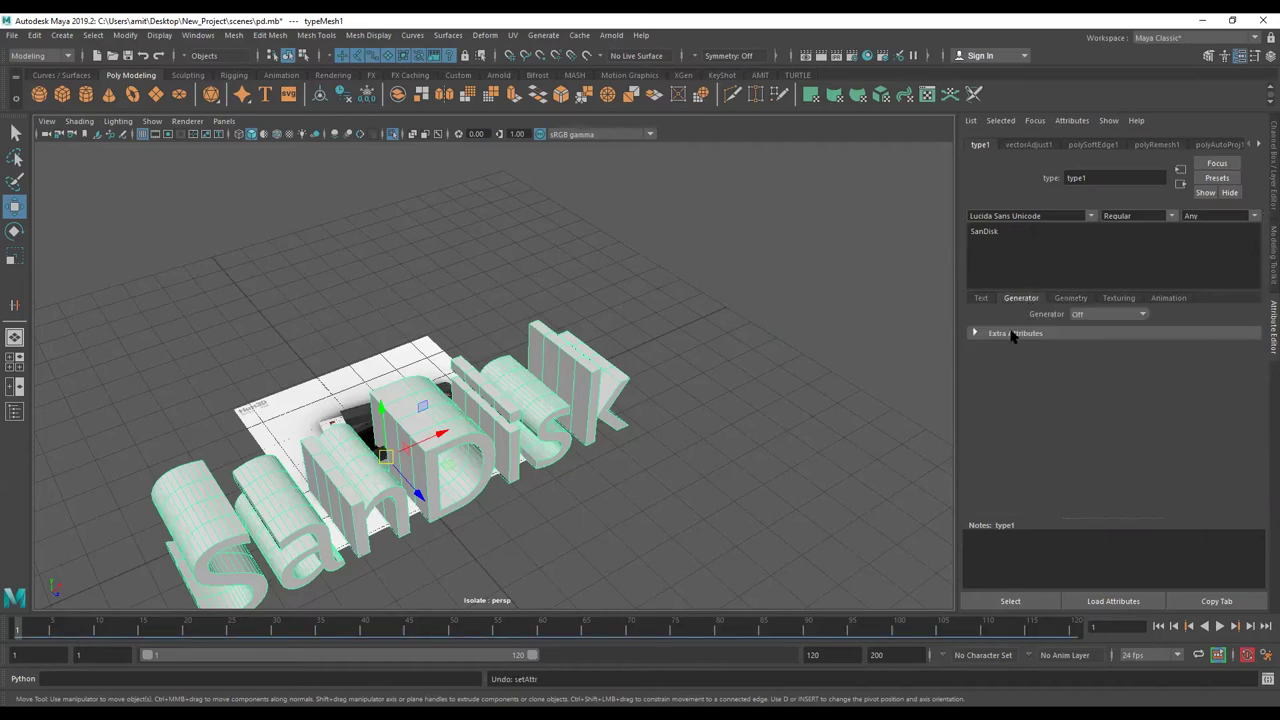
left_click(975, 336)
left_click(982, 299)
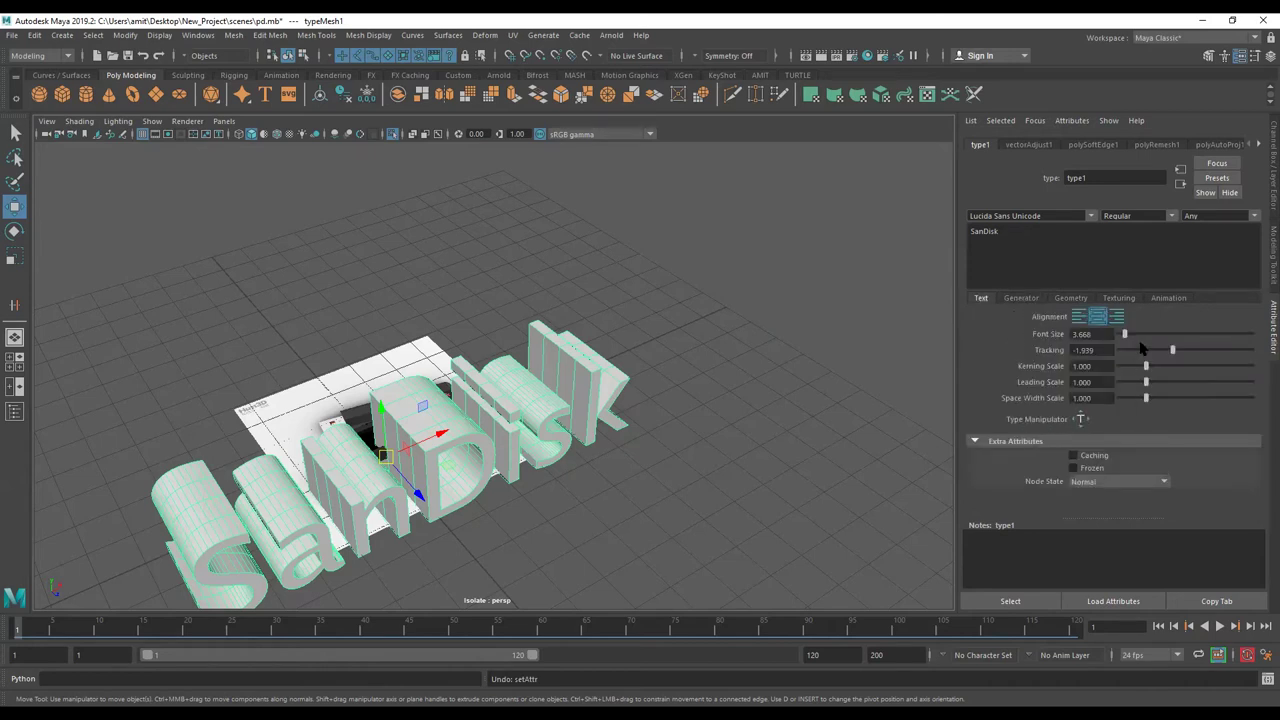
- Try wider kerning and word spacing, then revert both scales to 1.000
left_click_drag(1147, 365, 1175, 387)
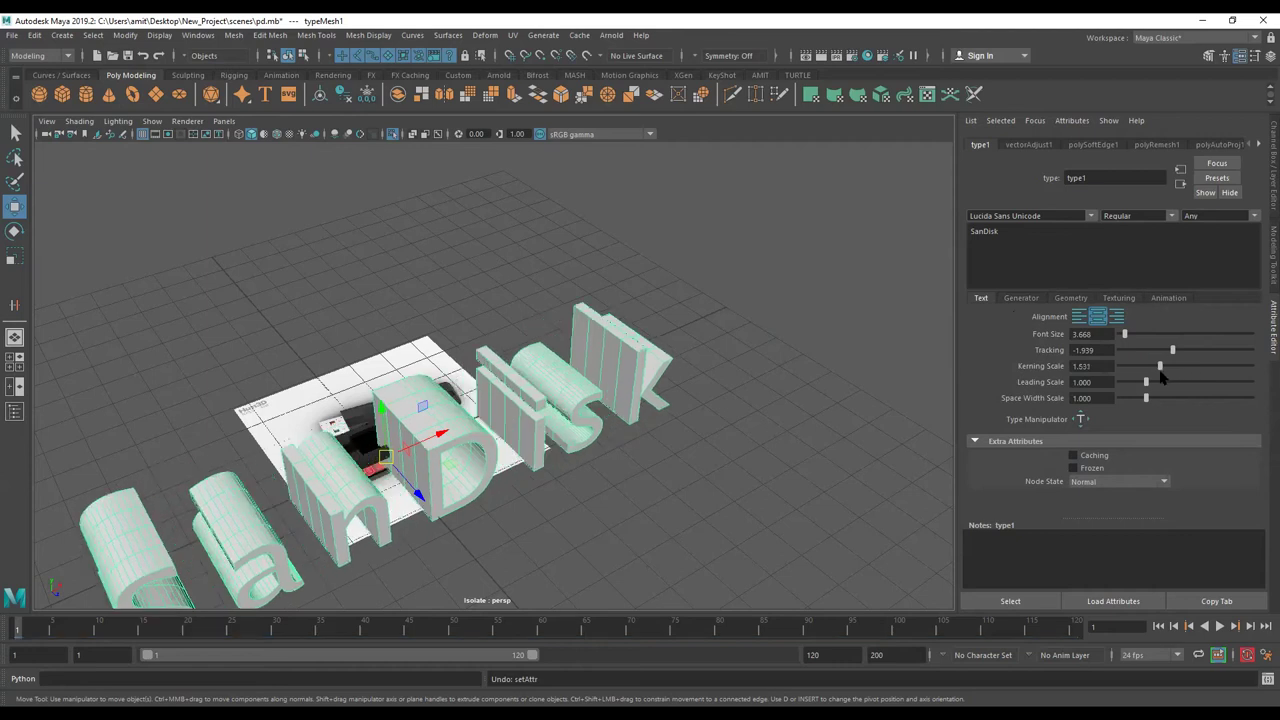
key("ctrl+z")
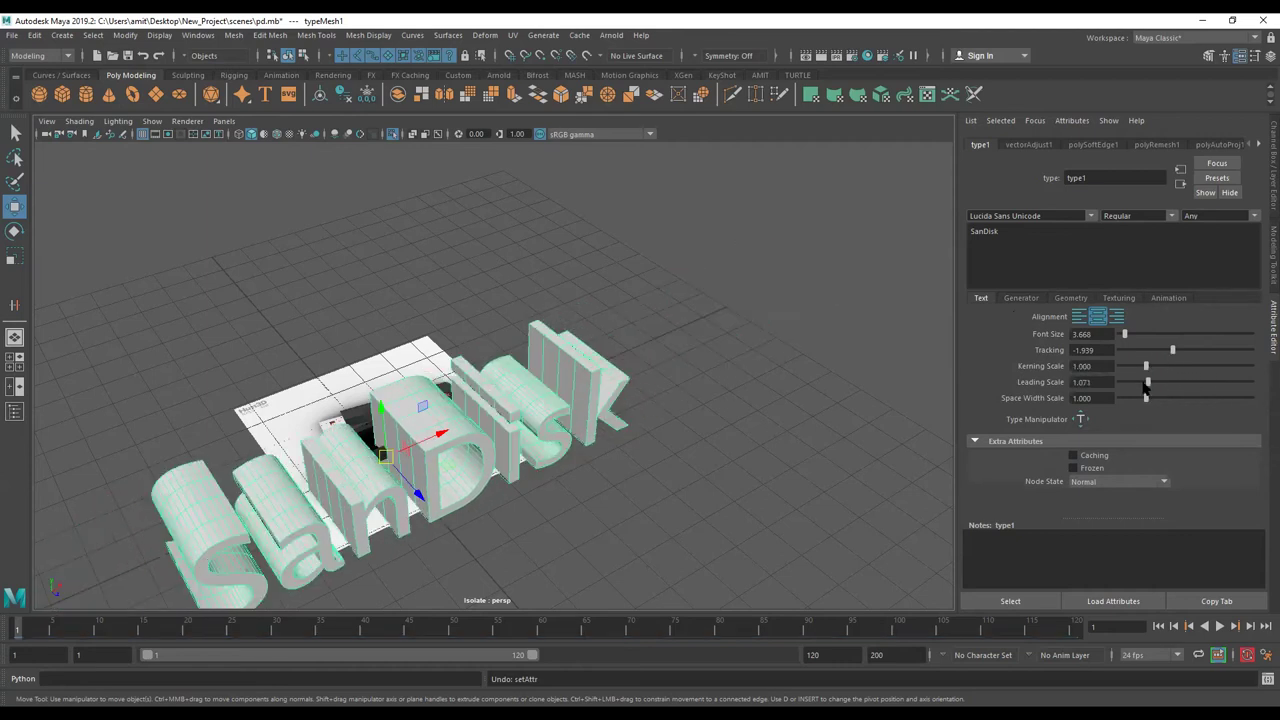
left_click_drag(1146, 398, 1203, 399)
key("ctrl+z")
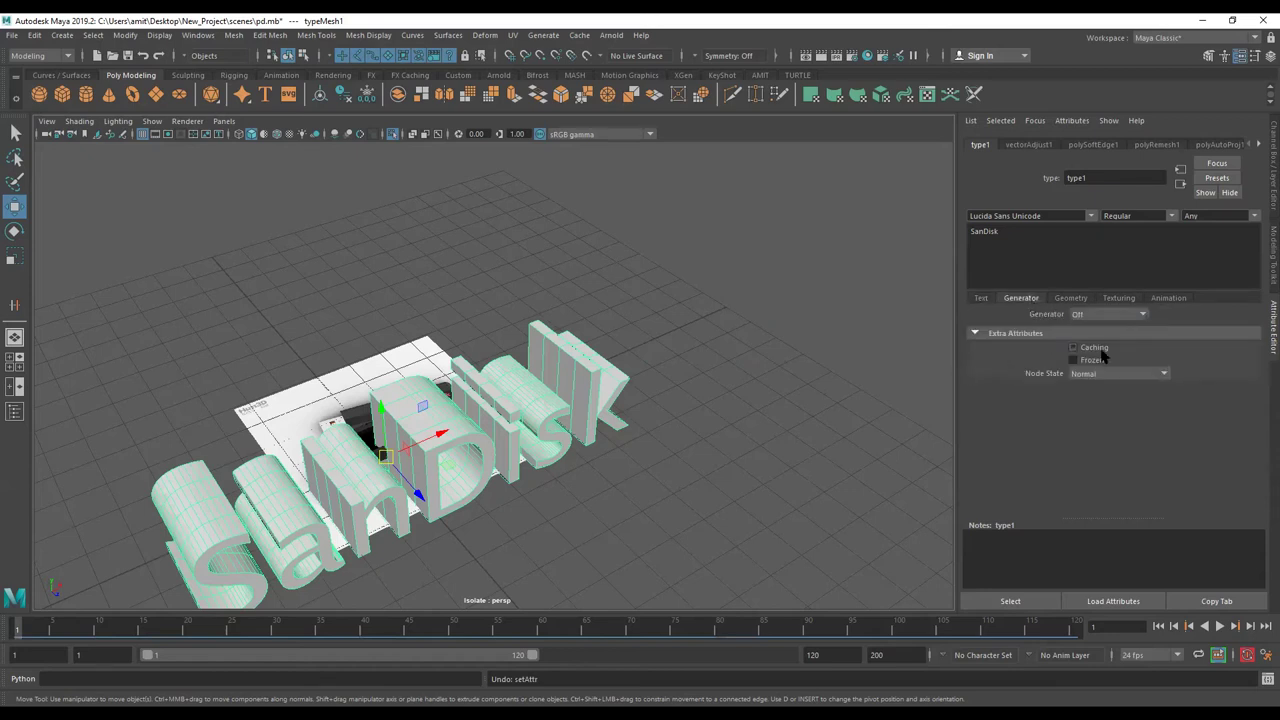
left_click(1101, 373)
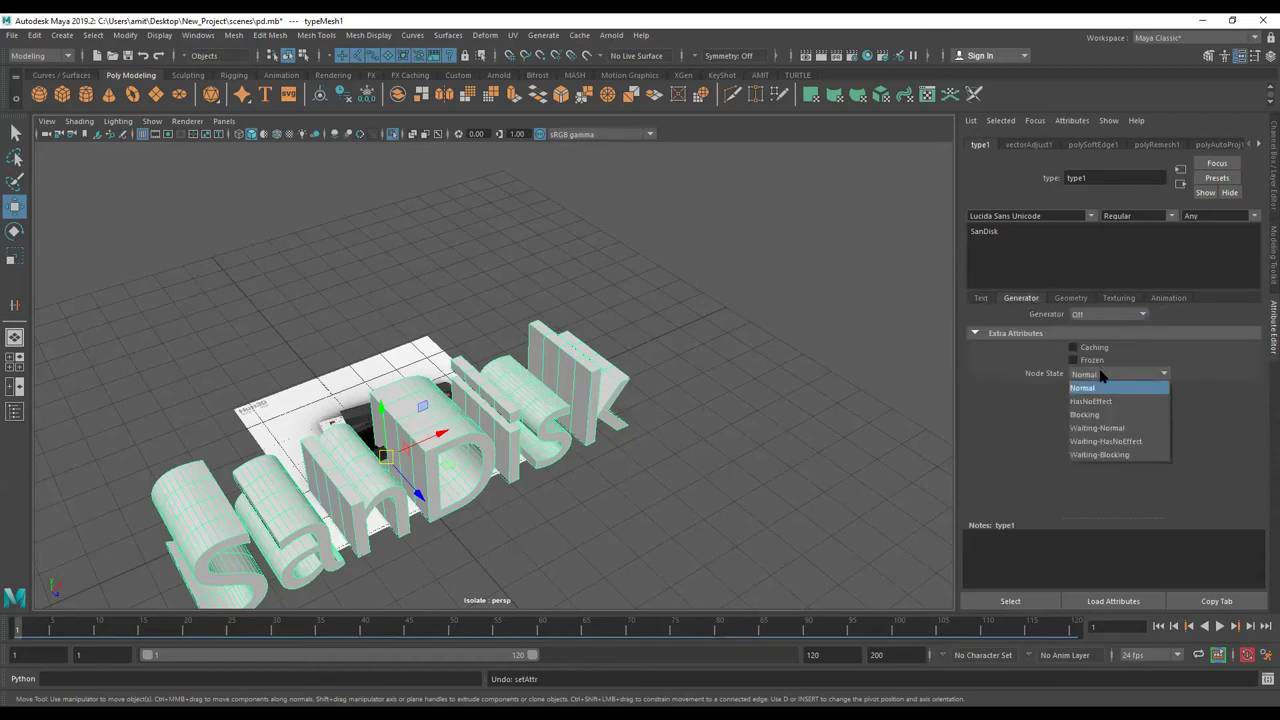
left_click(1100, 360)
- Scroll the Geometry settings to the Extrusion and Bevels sections
left_click(1071, 299)
scroll(1046, 412, "down", 3)
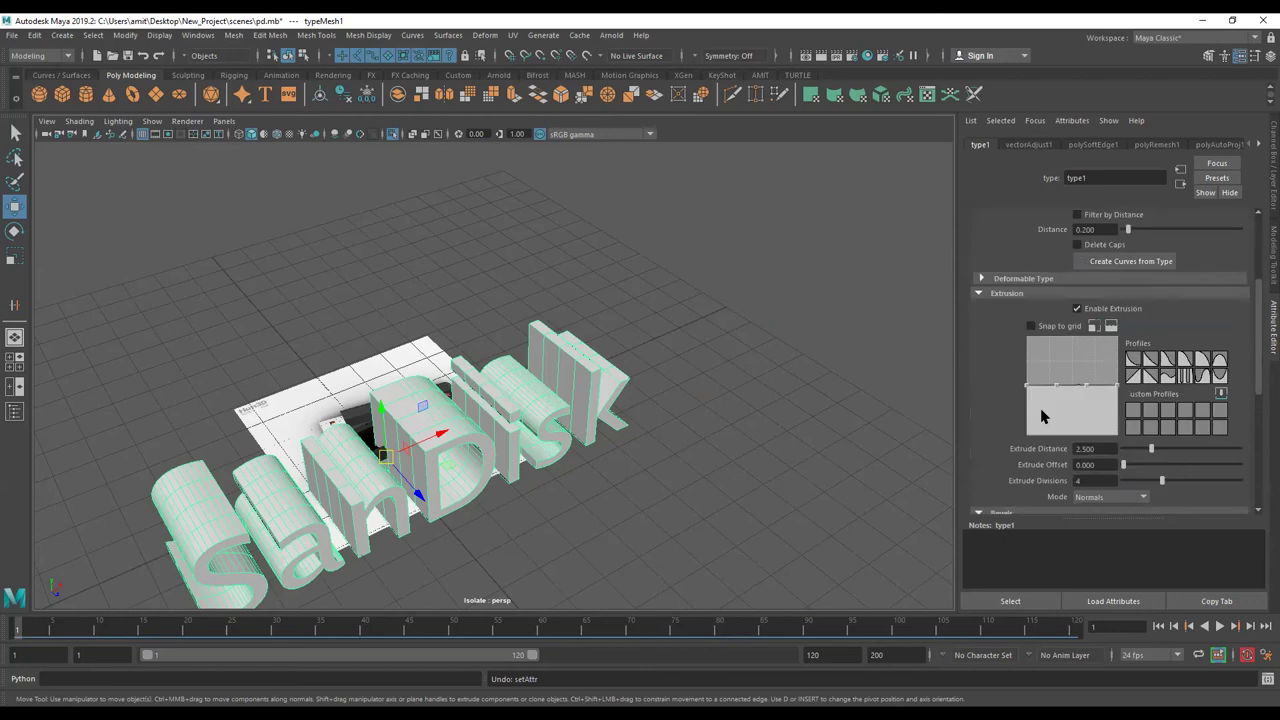
scroll(1042, 416, "down", 2)
scroll(1042, 416, "down", 3)
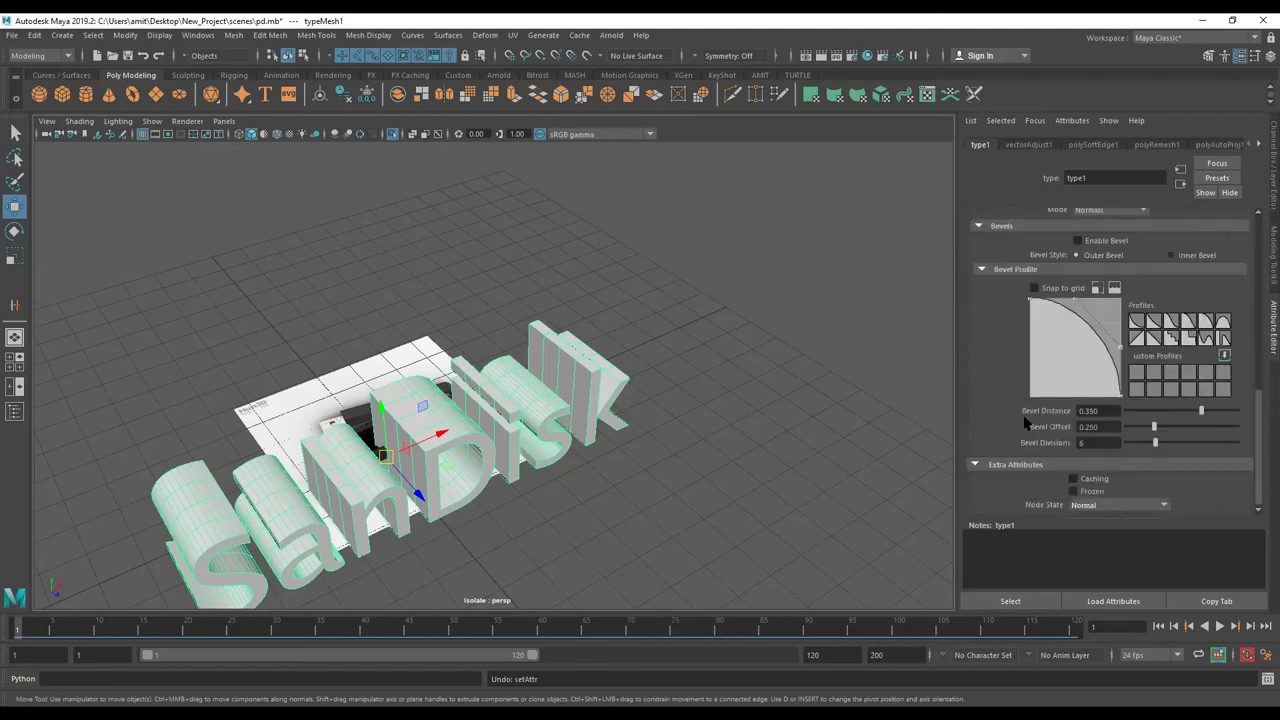
scroll(1025, 423, "up", 1)
scroll(1025, 423, "up", 1)
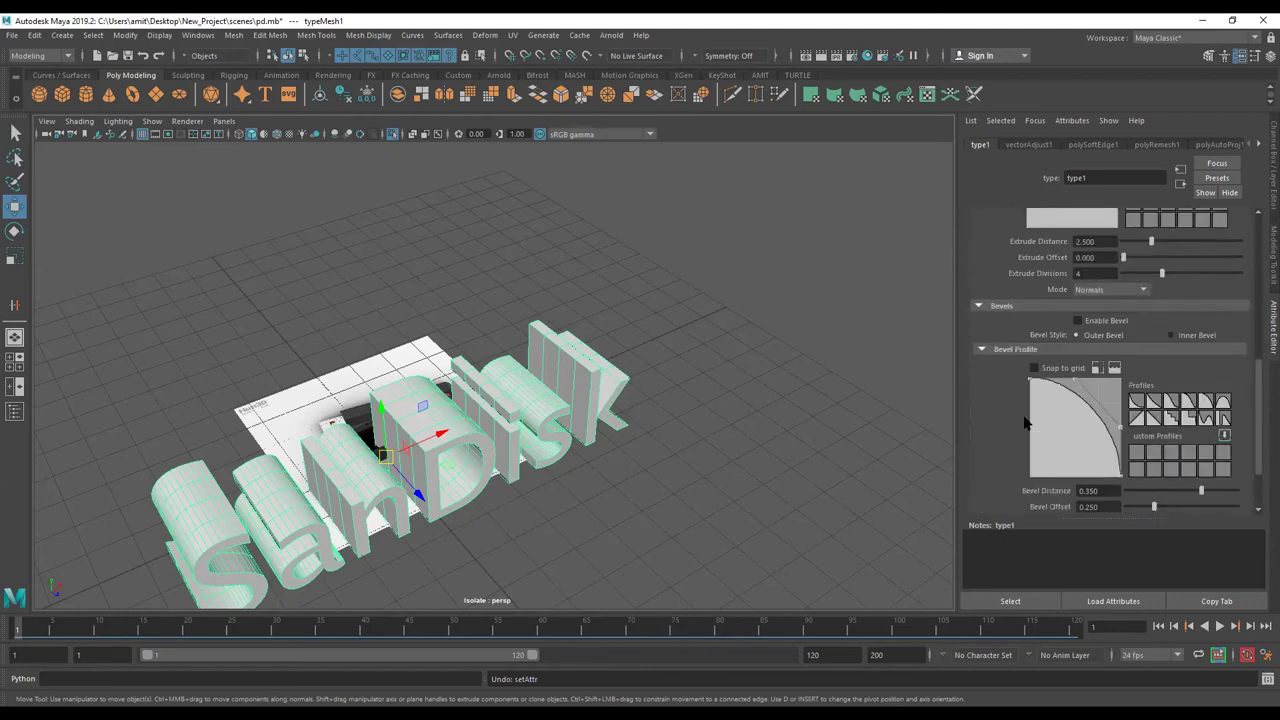
- Thin the text's Extrude Distance from 2.500 down to 0.384
left_click_drag(1137, 246, 1122, 254)
scroll(540, 440, "up", 2)
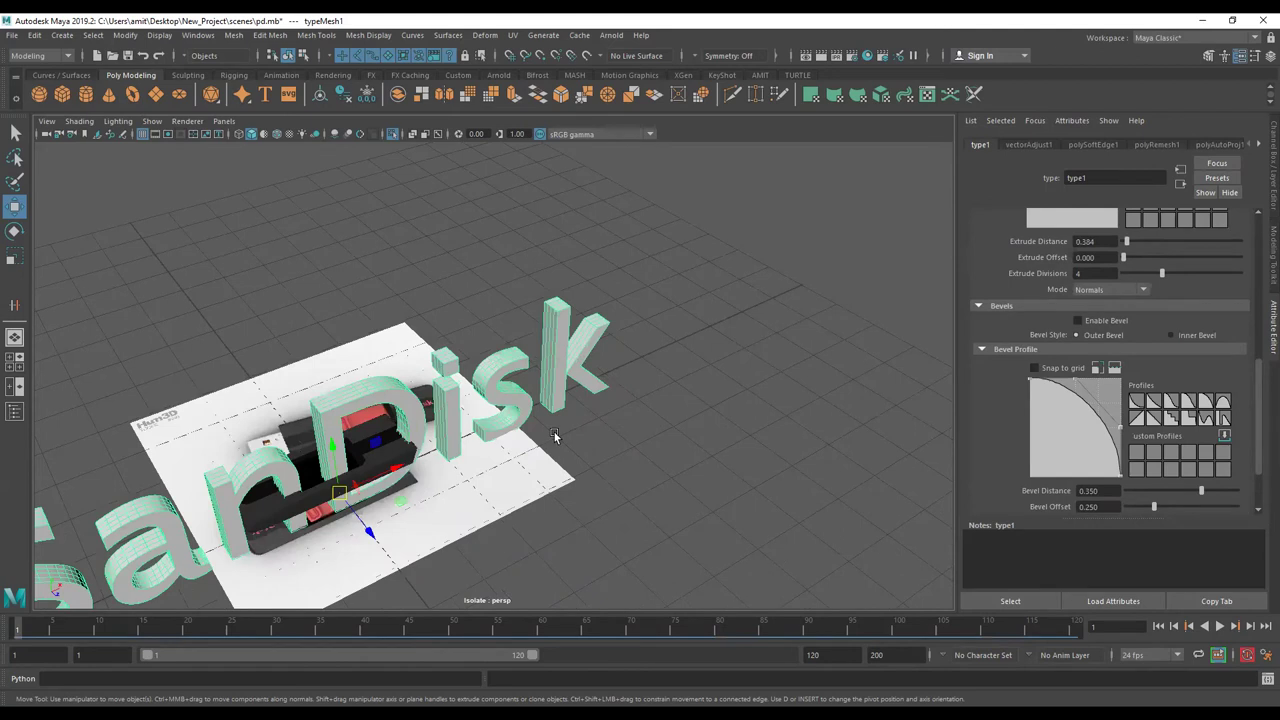
scroll(549, 466, "up", 2)
left_click_drag(549, 466, 706, 352, "alt")
scroll(706, 352, "up", 2)
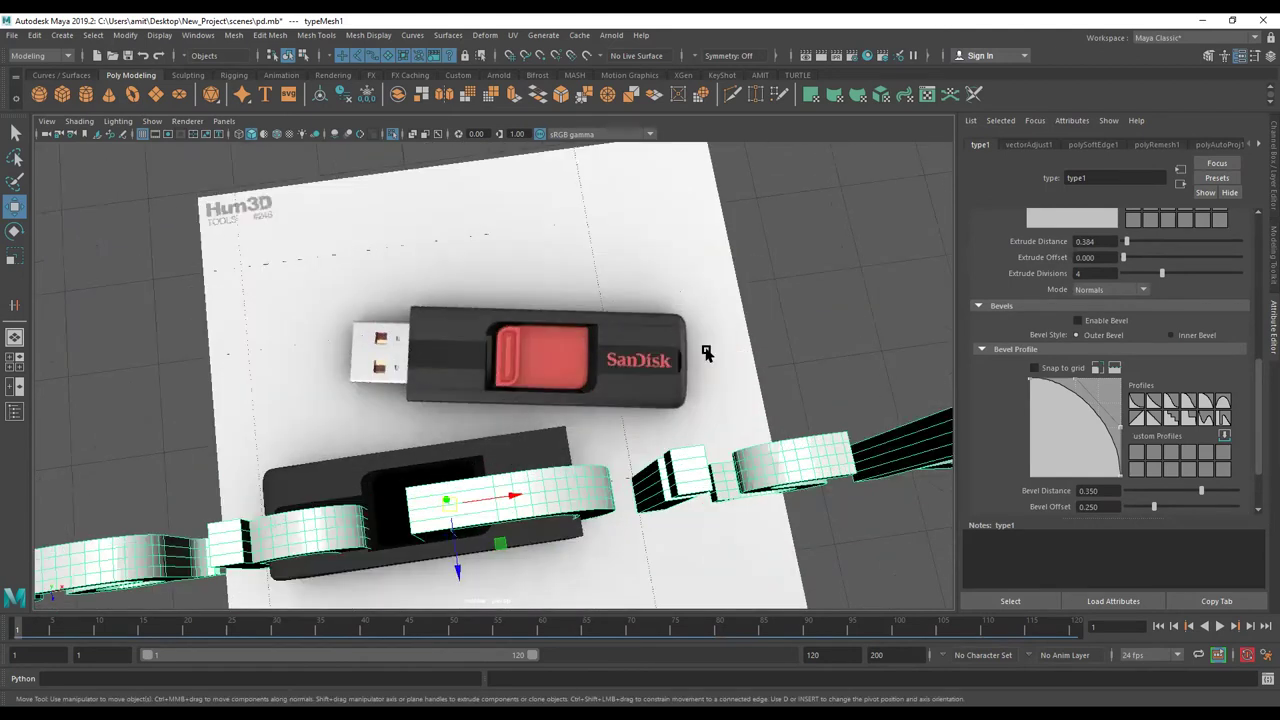
scroll(706, 352, "down", 2)
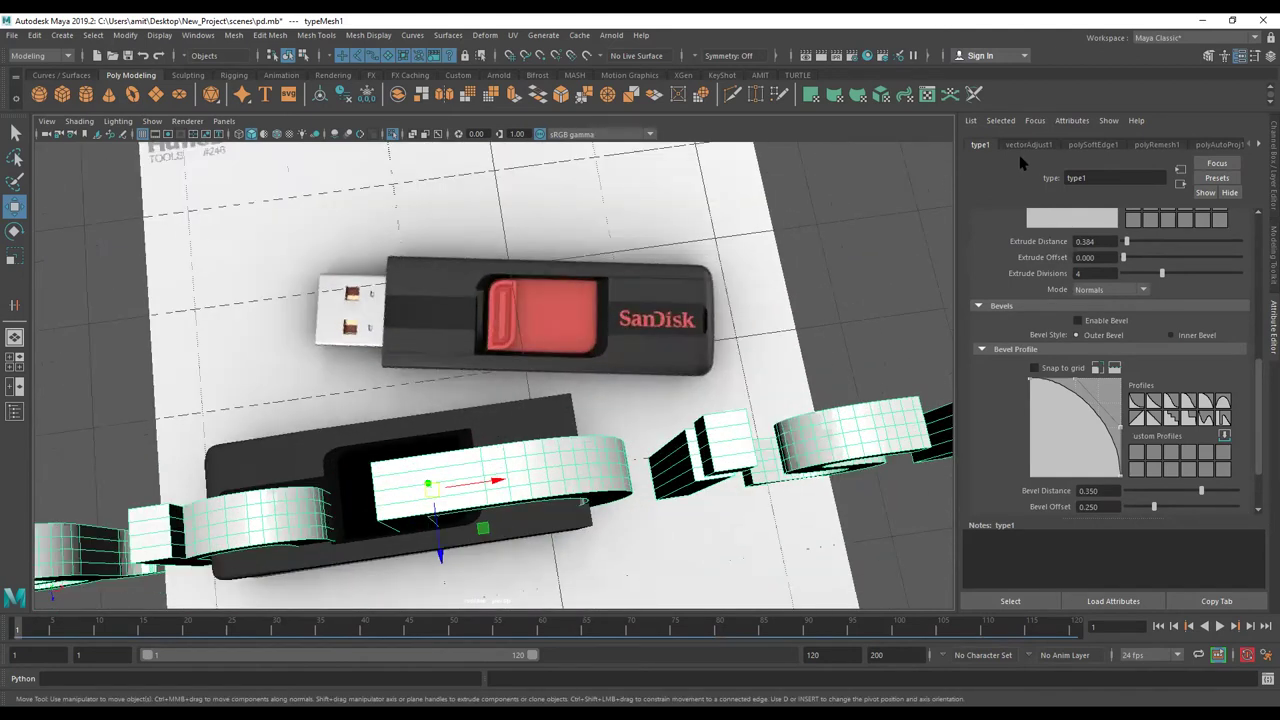
scroll(706, 352, "down", 3)
scroll(1008, 250, "up", 3)
scroll(1008, 291, "up", 2)
scroll(1008, 291, "up", 3)
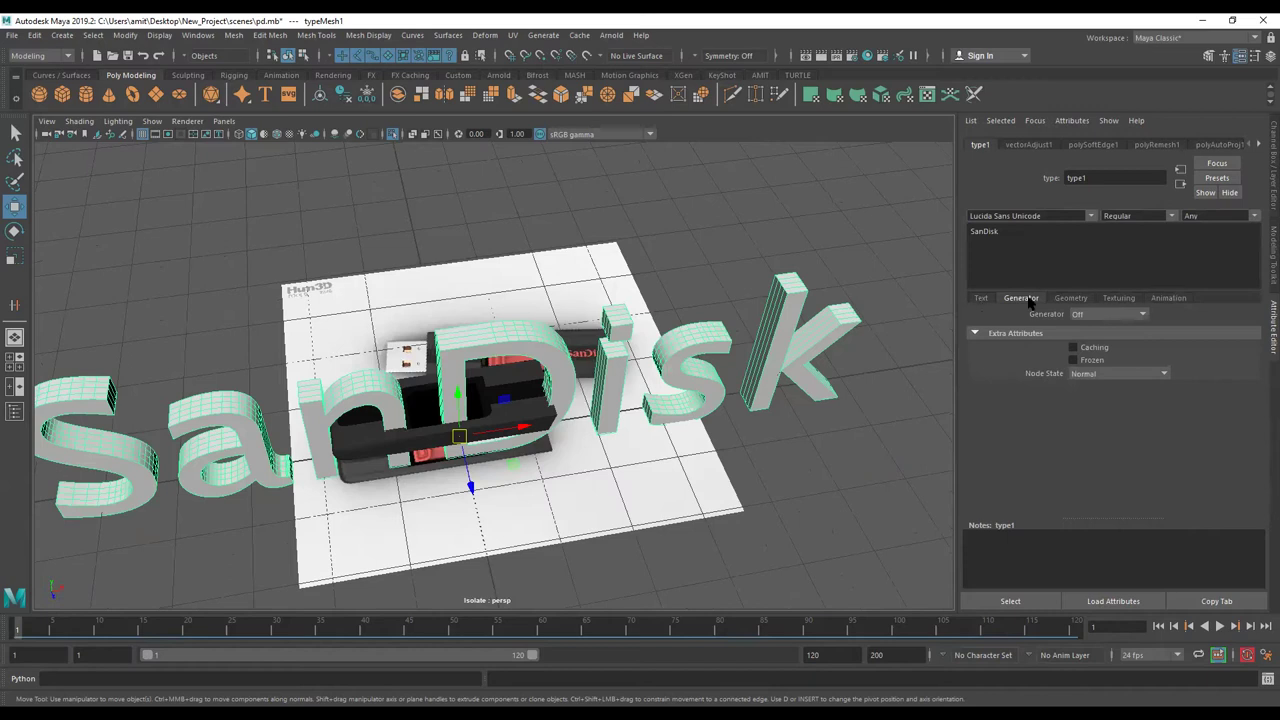
- Reduce the SanDisk text's font size to 1.119 and begin lifting it above the drive
left_click(1076, 299)
left_click(978, 298)
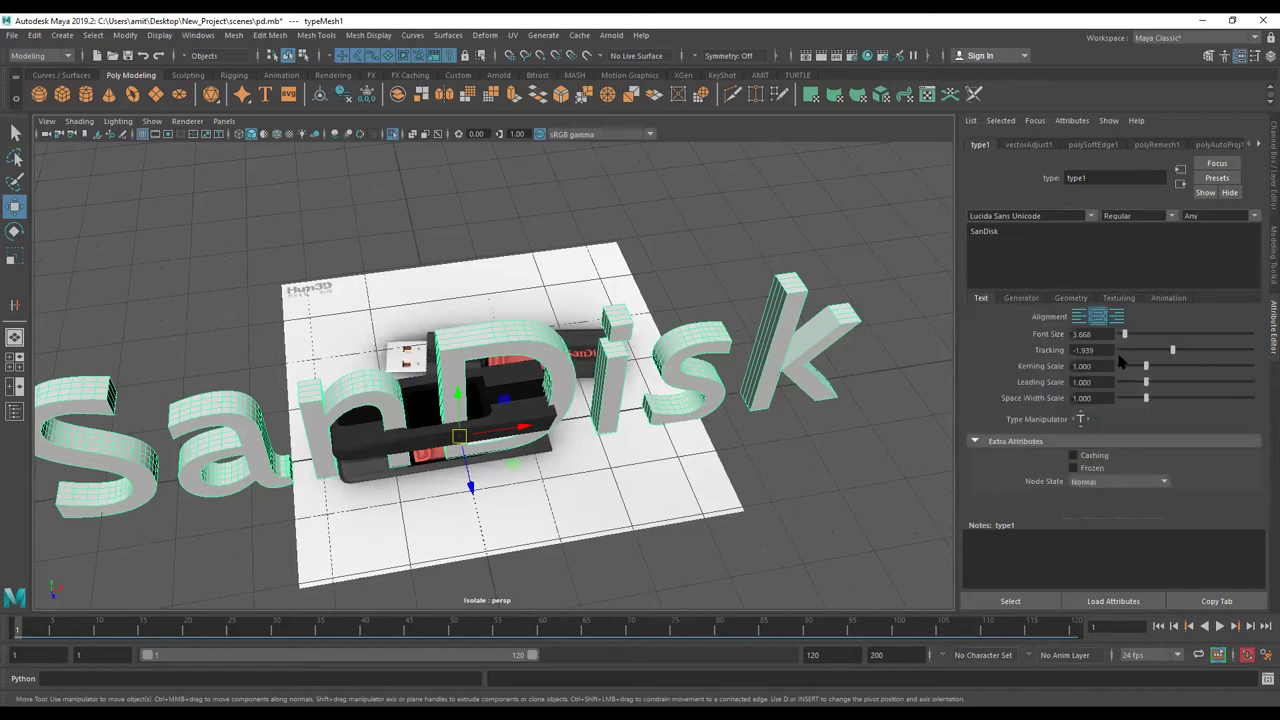
left_click_drag(1120, 336, 1098, 336)
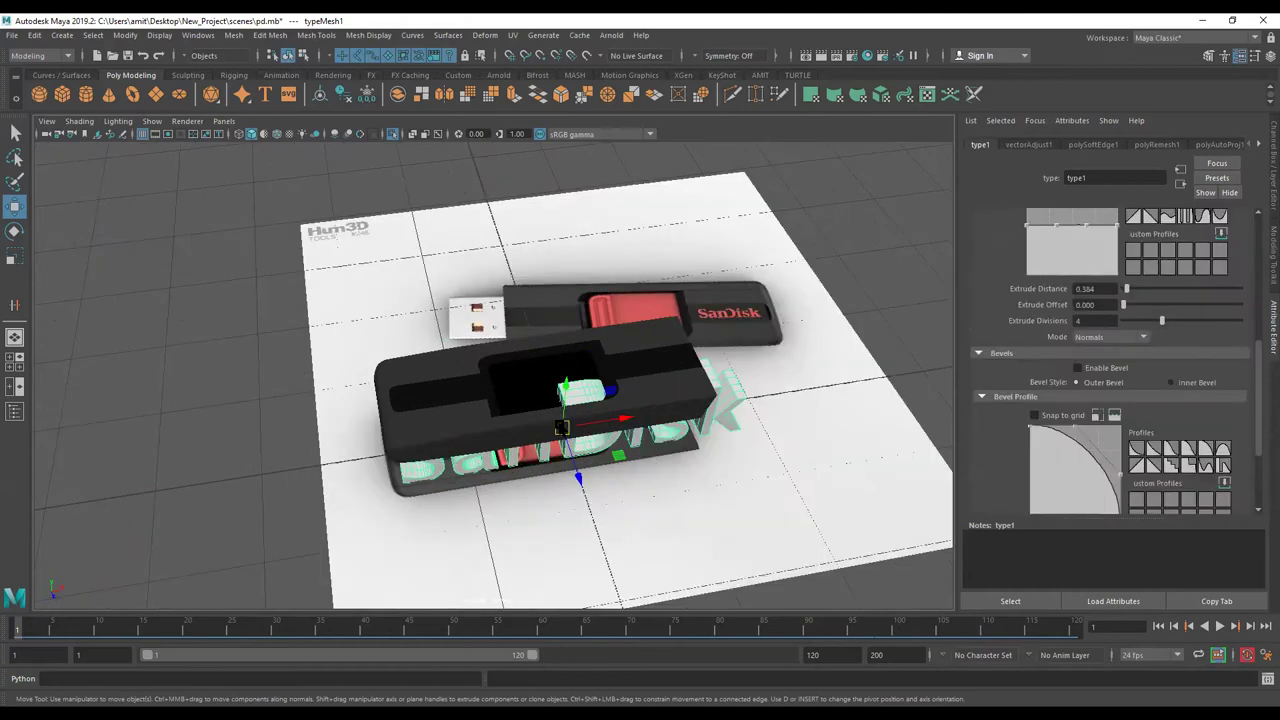
left_click_drag(562, 428, 537, 255, "alt")
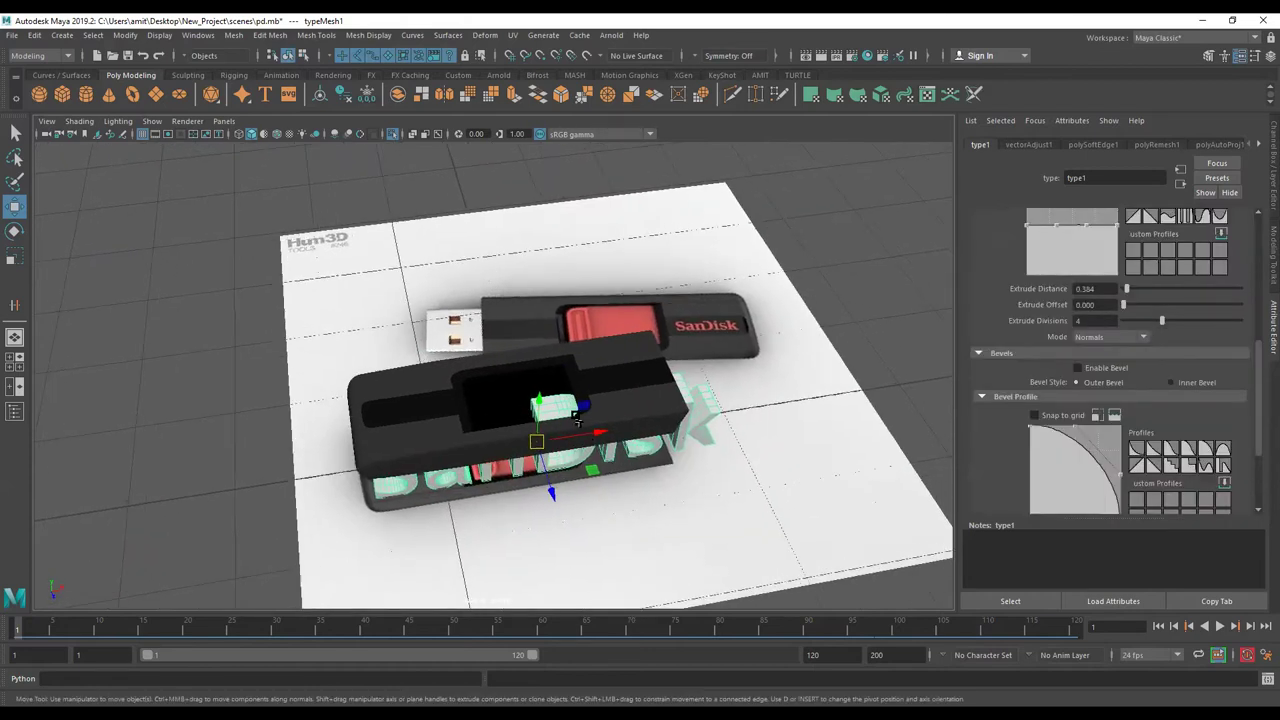
left_click_drag(547, 395, 550, 255)
- Raise the SanDisk text above the drive and set Extrude Divisions to 6
mouse_move(1126, 304)
left_mouse_down()
mouse_move(1145, 304)
mouse_move(1106, 310)
mouse_move(1135, 327)
left_mouse_up()
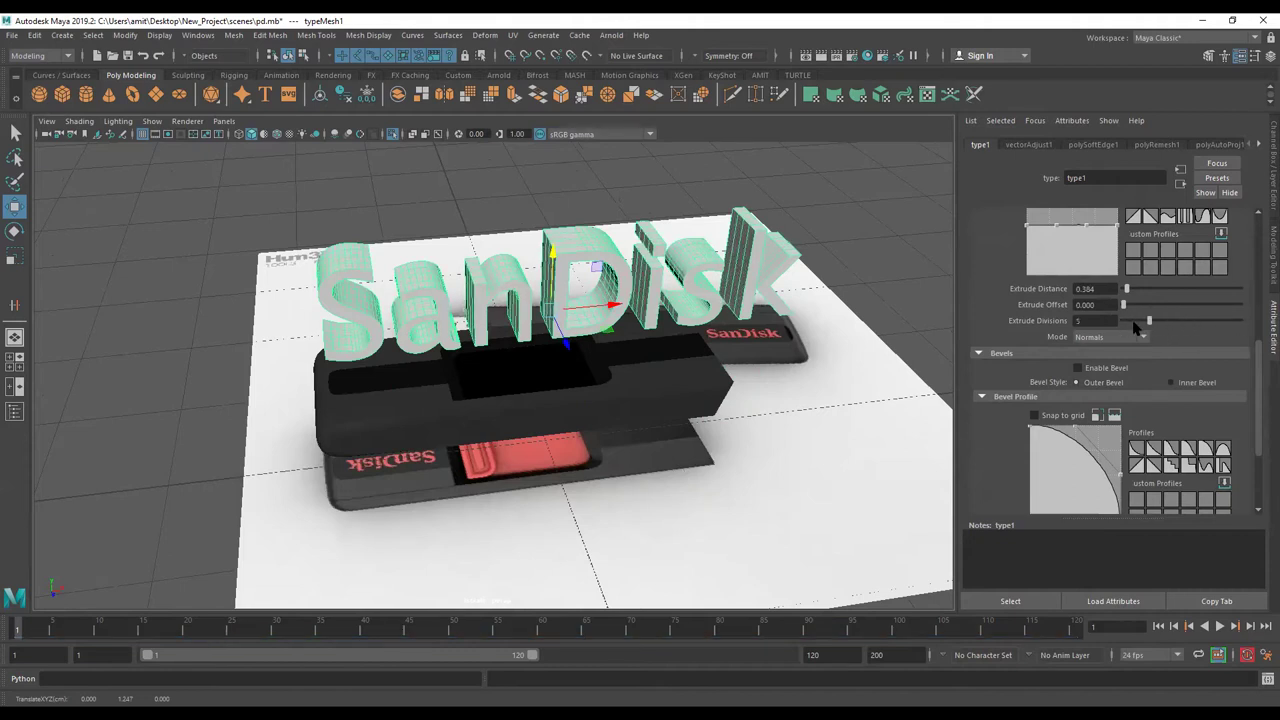
left_click(1188, 321)
scroll(410, 305, "up", 2)
scroll(455, 314, "up", 2)
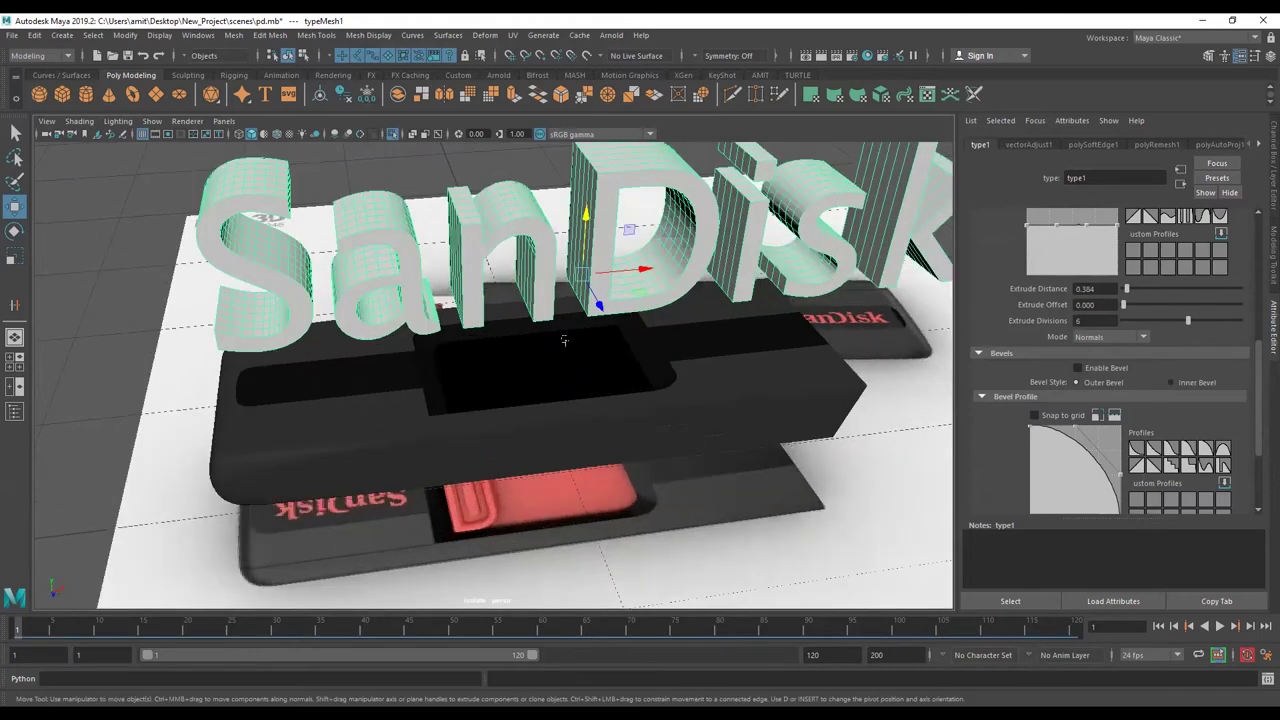
scroll(500, 322, "up", 2)
scroll(560, 334, "up", 2)
- Thin the extrusion to 0.100 and step back through earlier camera views
middle_click_drag(587, 340, 542, 340, "alt")
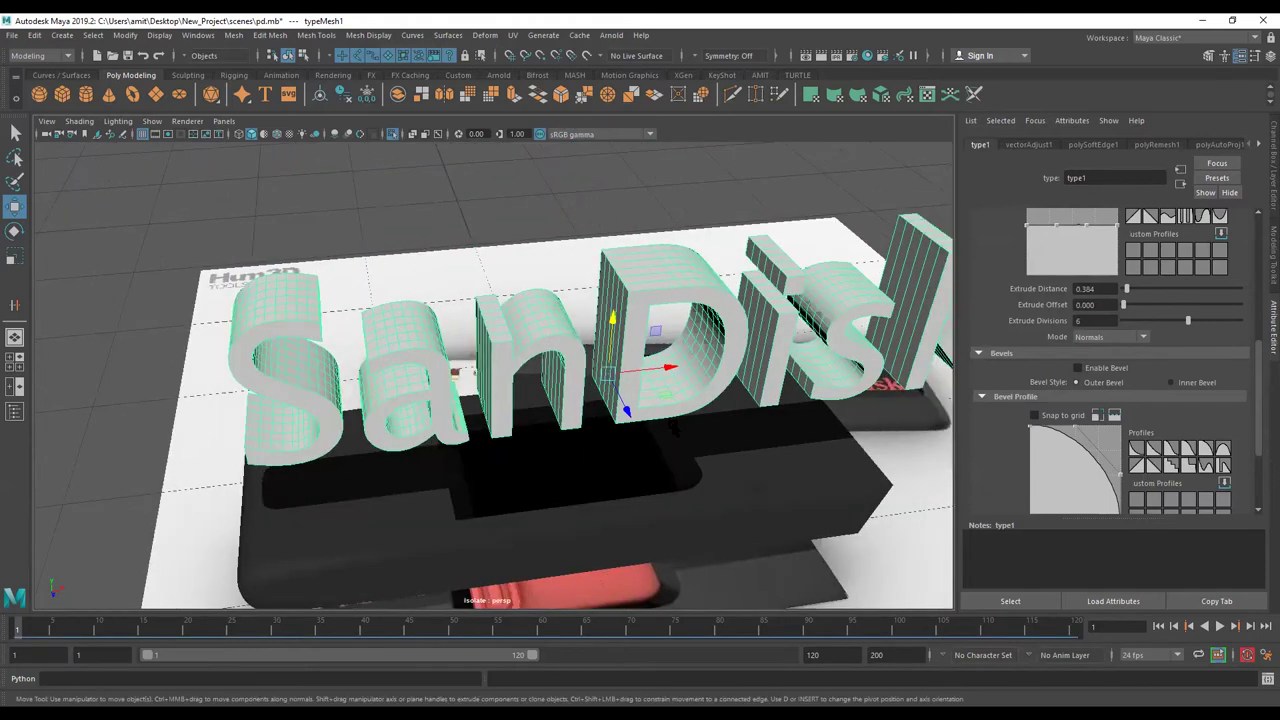
mouse_move(675, 427)
left_mouse_down("alt")
mouse_move(577, 458)
mouse_move(700, 400)
left_mouse_up("alt")
scroll(771, 368, "up", 1)
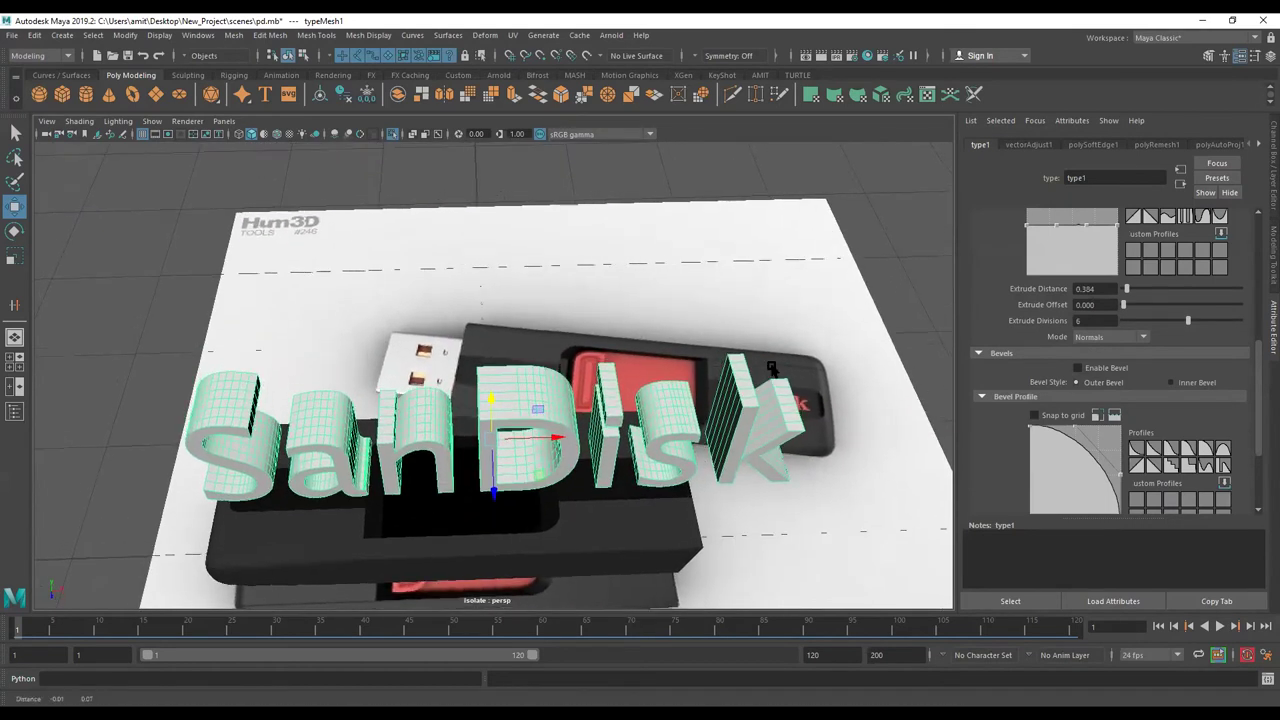
mouse_move(828, 372)
left_mouse_down("alt")
mouse_move(1150, 307)
mouse_move(1126, 291)
mouse_move(620, 392)
mouse_move(630, 402)
mouse_move(618, 368)
left_mouse_up("alt")
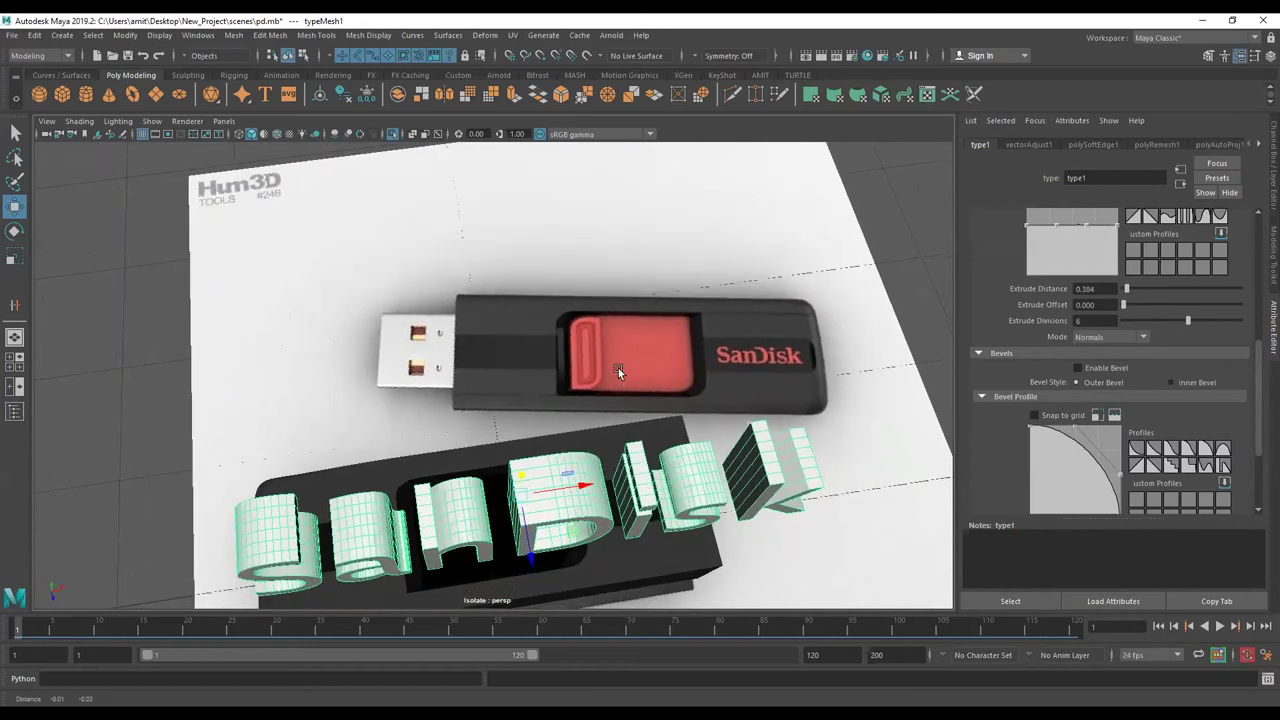
scroll(618, 368, "up", 1)
key("ctrl+z")
key("ctrl+z")
key("ctrl+z")
key("ctrl+z")
key("ctrl+z")
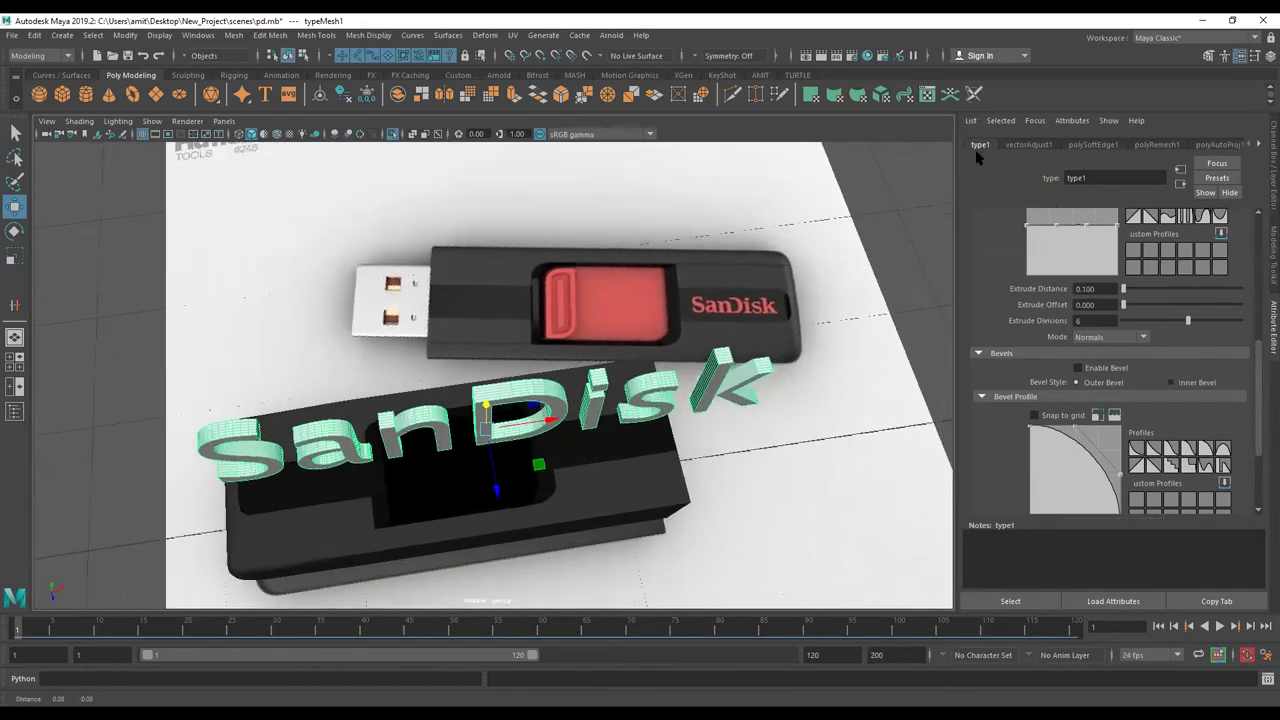
key("ctrl+z")
key("ctrl+z")
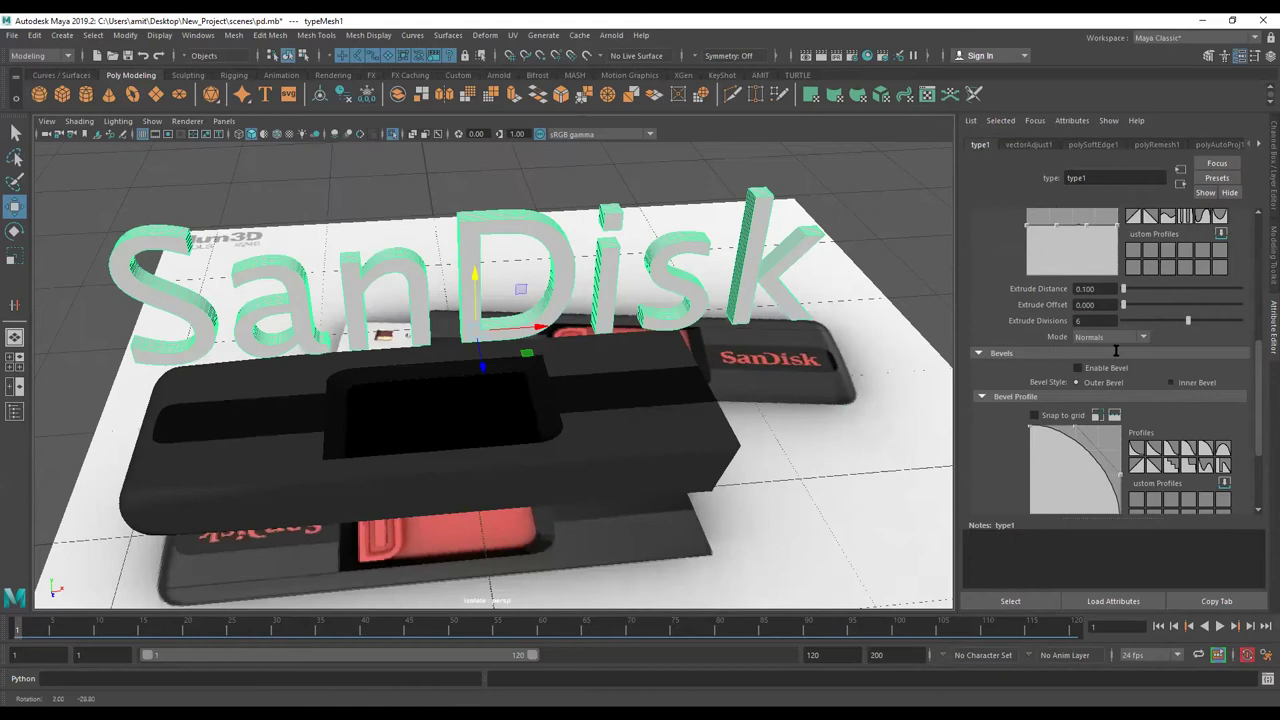
key("ctrl+z")
key("ctrl+z")
key("ctrl+z")
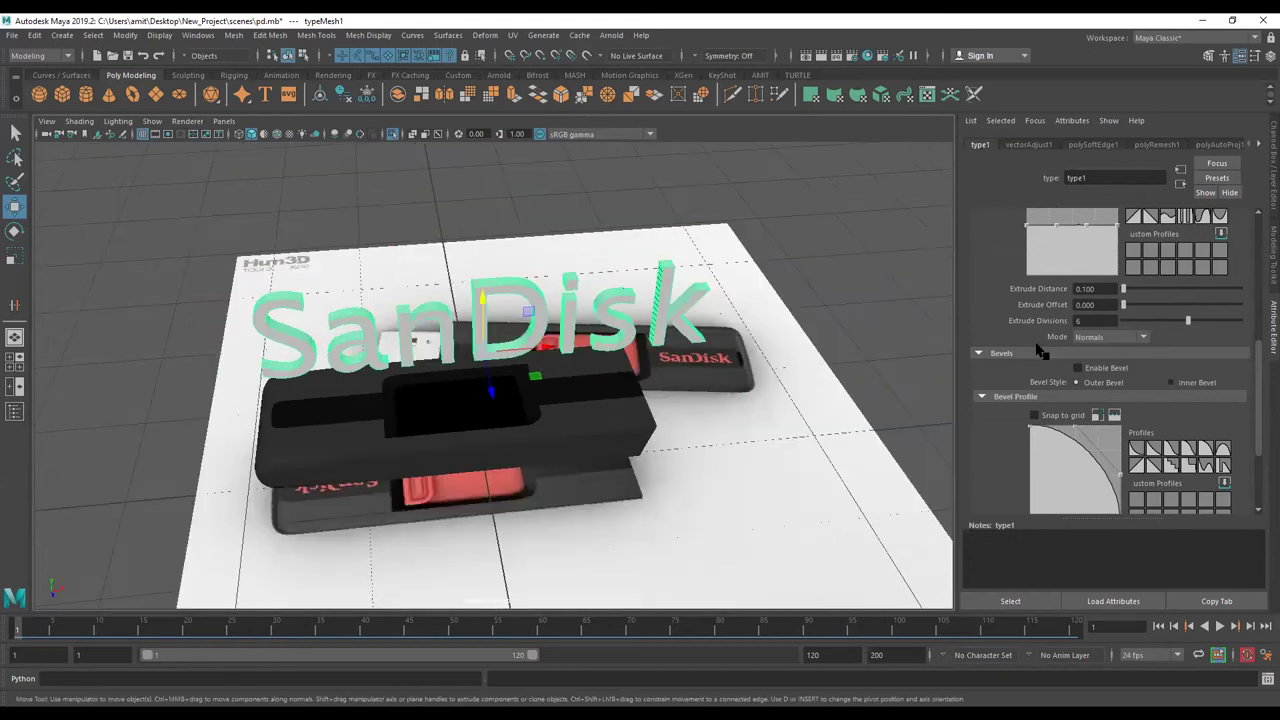
key("ctrl+z")
- Set the SanDisk text's font size to 0.5
type("0.5")
key("Return")
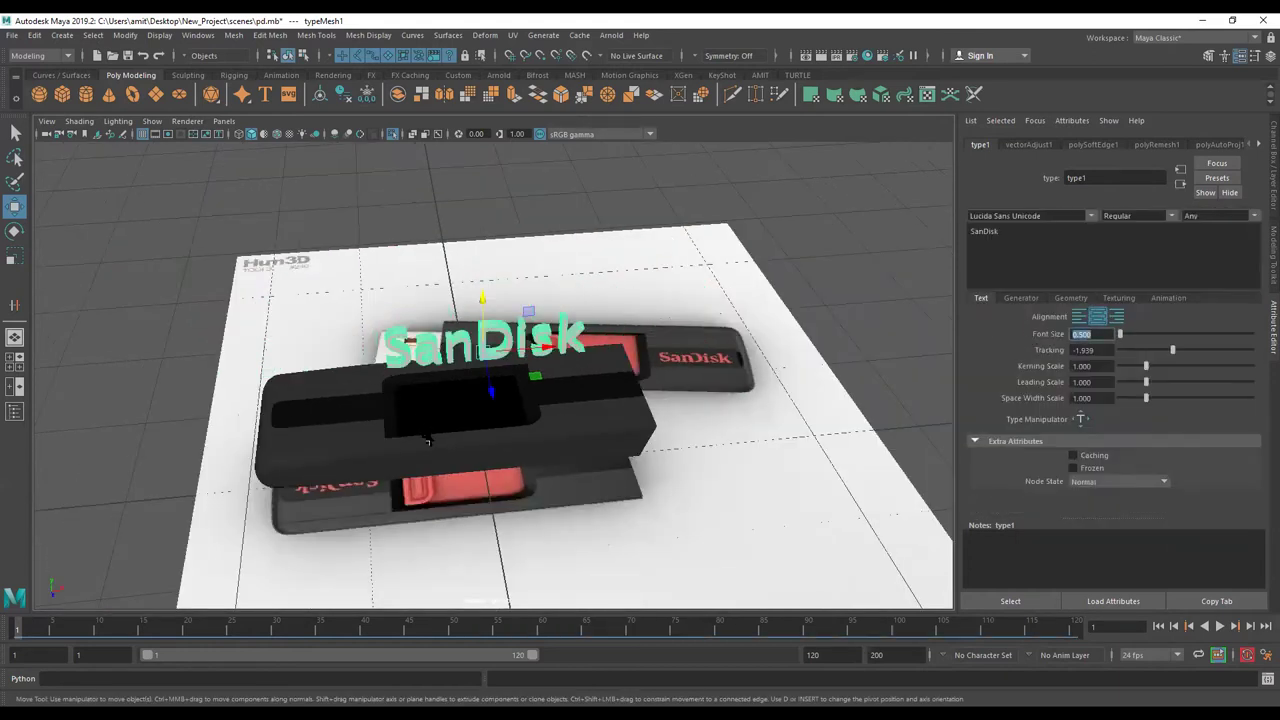
key("bracketright")
key("bracketright")
key("bracketright")
key("bracketright")
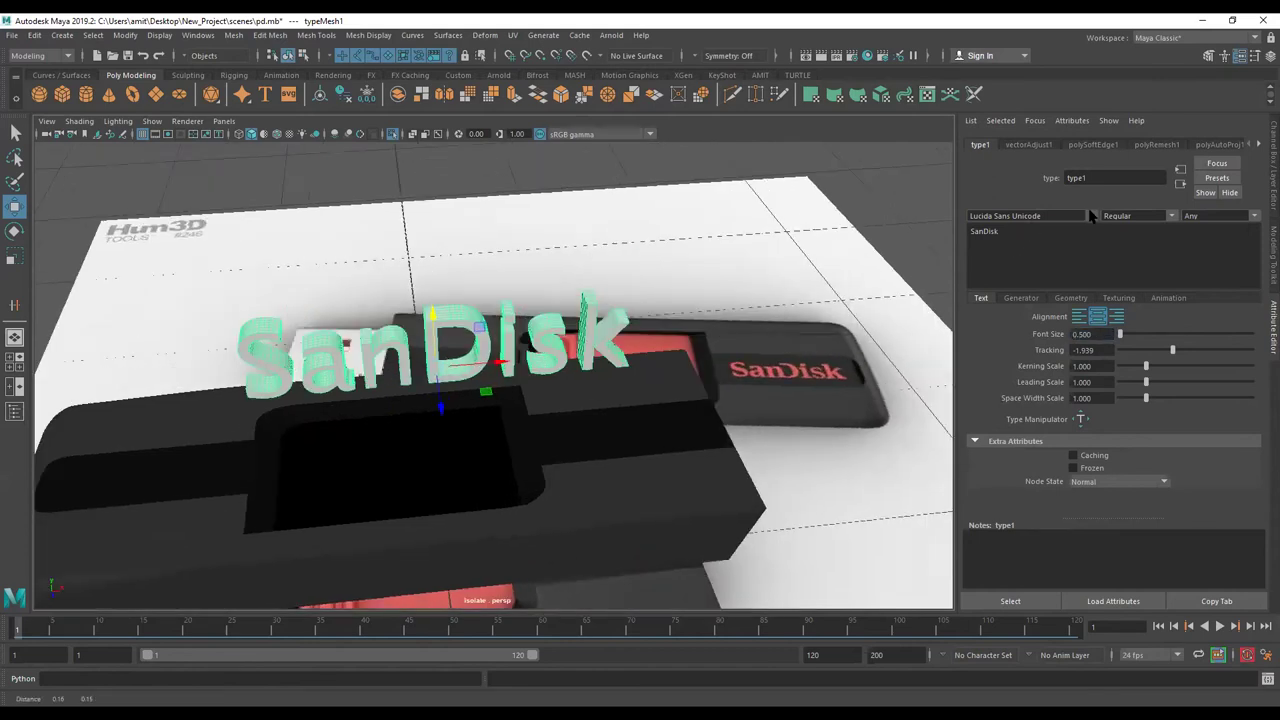
key("bracketright")
- Change the text's font to High Tower Text Regular
scroll(1040, 216, "up", 3)
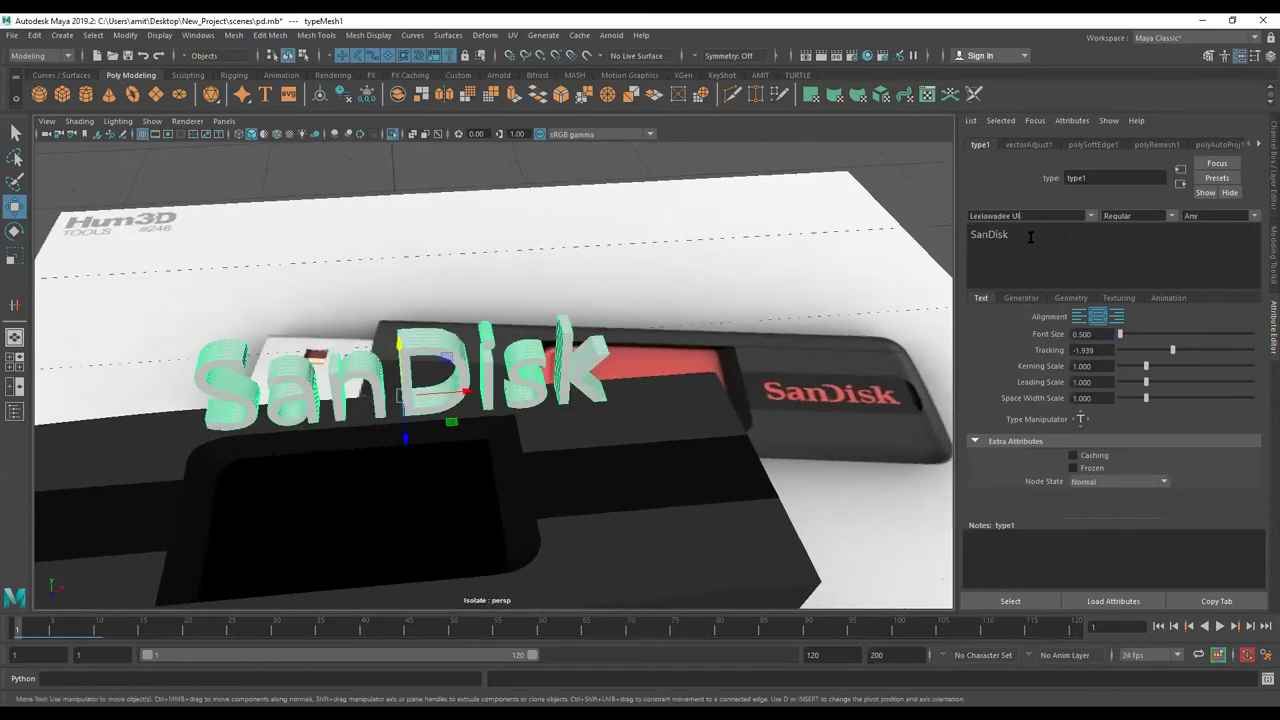
scroll(1030, 237, "down", 2)
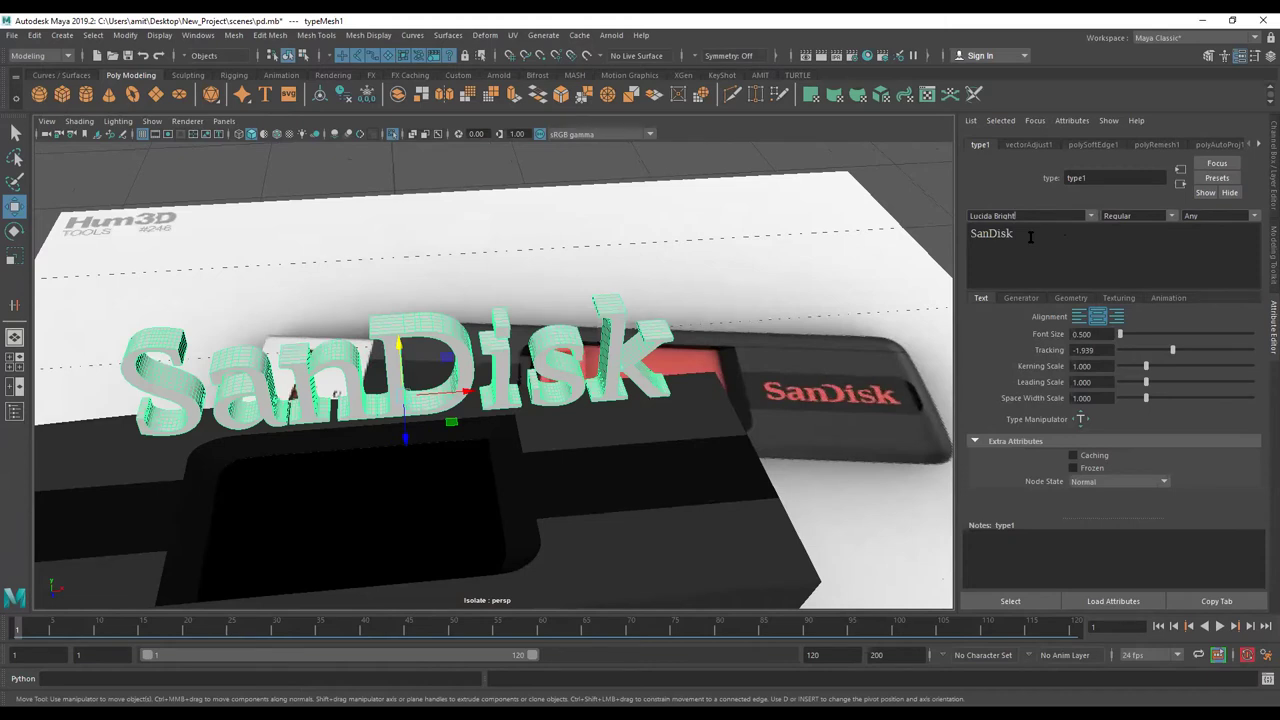
scroll(1060, 216, "up", 5)
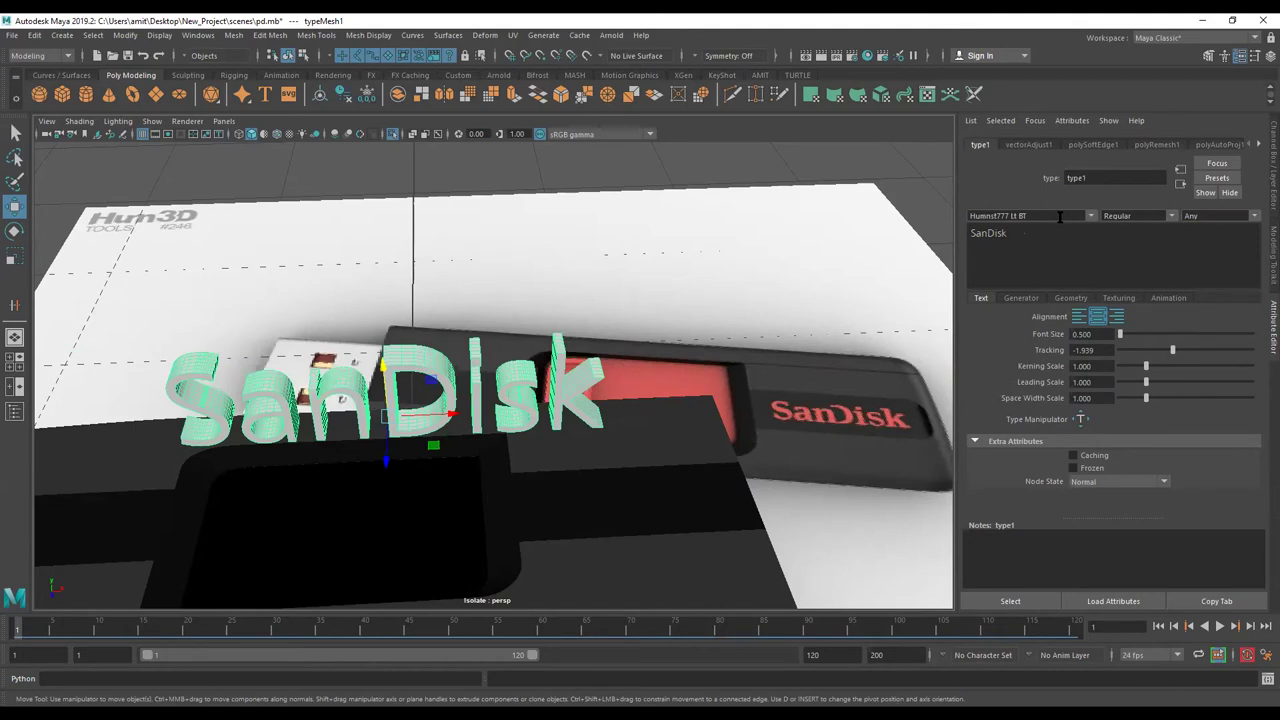
scroll(1060, 216, "up", 1)
scroll(1060, 216, "up", 1)
scroll(1060, 216, "up", 1)
scroll(1060, 216, "up", 1)
scroll(1060, 216, "up", 1)
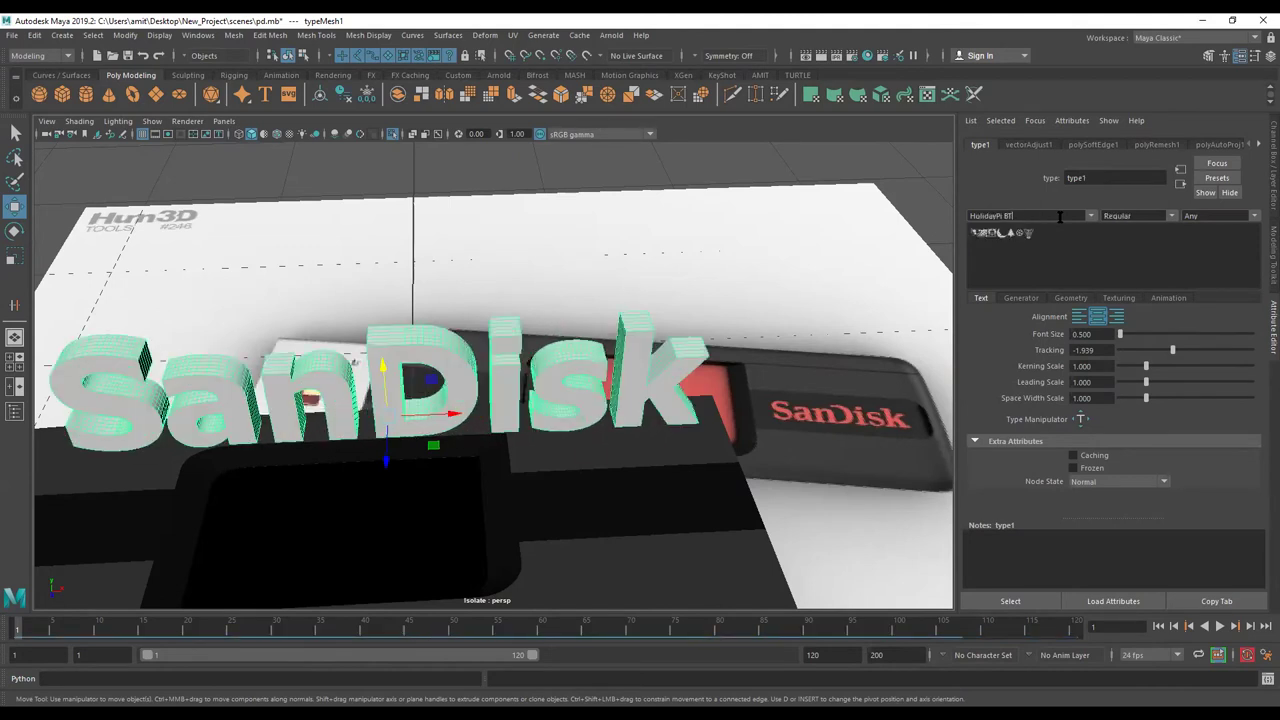
scroll(1060, 216, "up", 1)
scroll(1060, 216, "up", 1)
scroll(1060, 216, "down", 1)
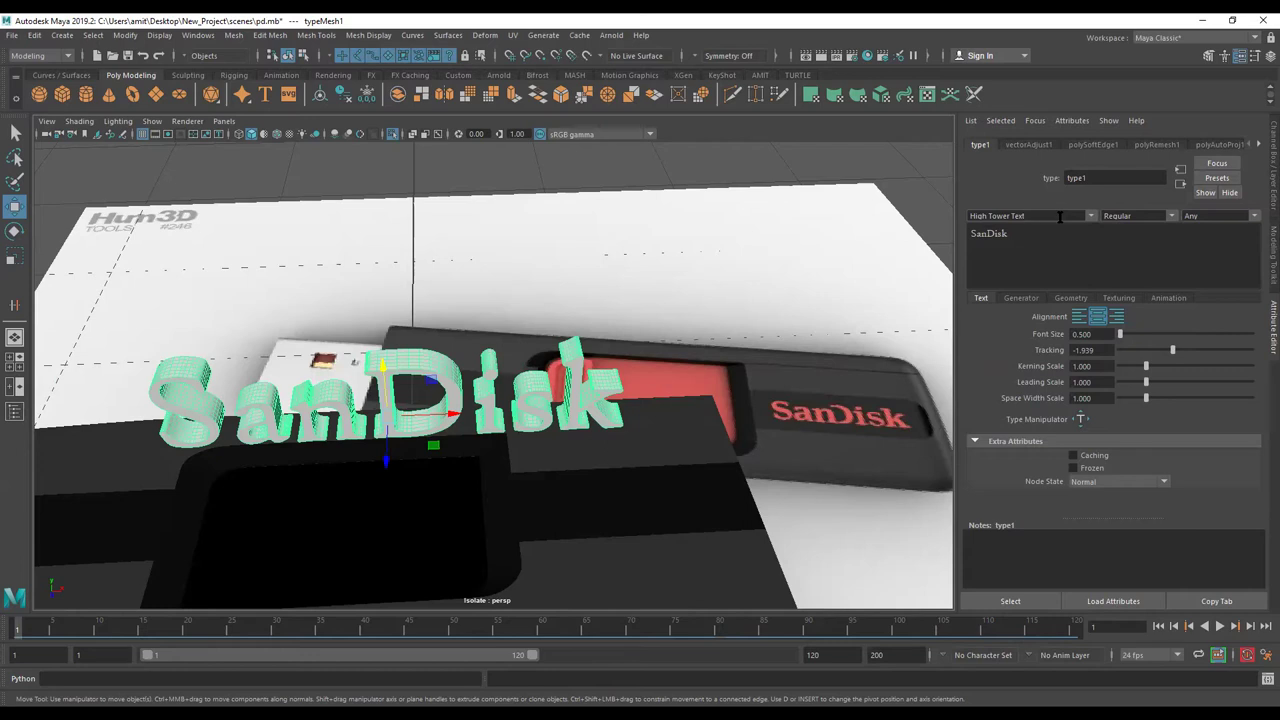
mouse_move(491, 369)
left_mouse_down("alt")
mouse_move(487, 396)
mouse_move(529, 349)
mouse_move(414, 357)
mouse_move(417, 293)
left_mouse_up("alt")
- Select typeMesh1 and rotate it -90 on X so the text lies flat
left_click(417, 320)
left_click_drag(503, 337, 540, 371, "alt")
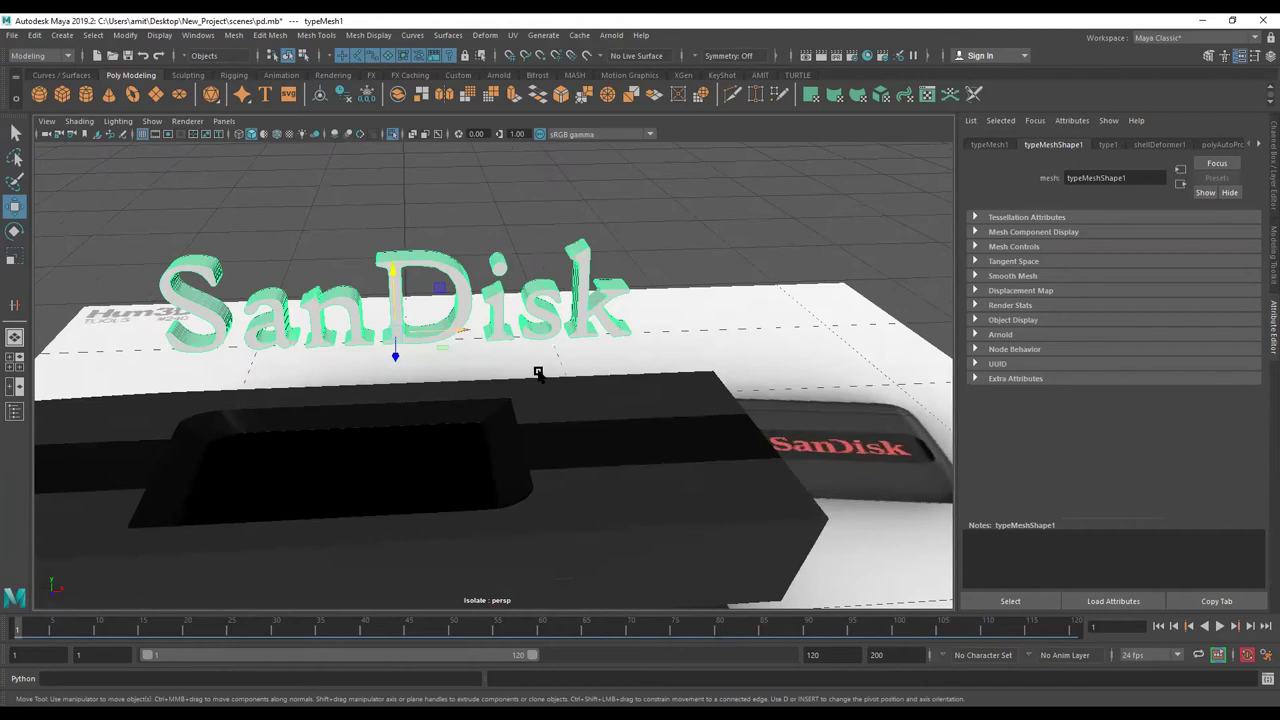
scroll(529, 366, "up", 3)
scroll(655, 386, "up", 2)
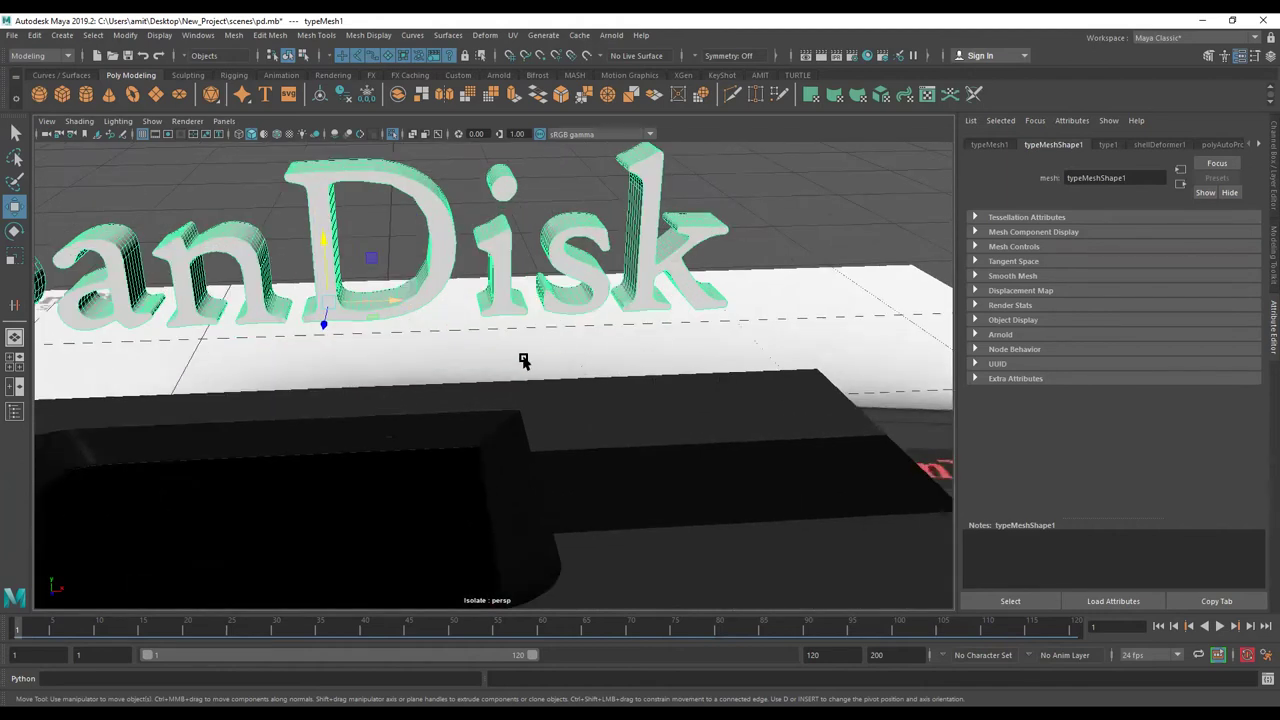
mouse_move(516, 377)
left_mouse_down("alt")
mouse_move(487, 402)
mouse_move(547, 442)
mouse_move(487, 427)
mouse_move(611, 457)
mouse_move(520, 457)
mouse_move(470, 398)
mouse_move(1268, 295)
mouse_move(1245, 188)
left_mouse_up("alt")
left_click(467, 402)
key("e")
left_click_drag(900, 350, 640, 450, "alt")
left_click(630, 447)
key("ctrl+a")
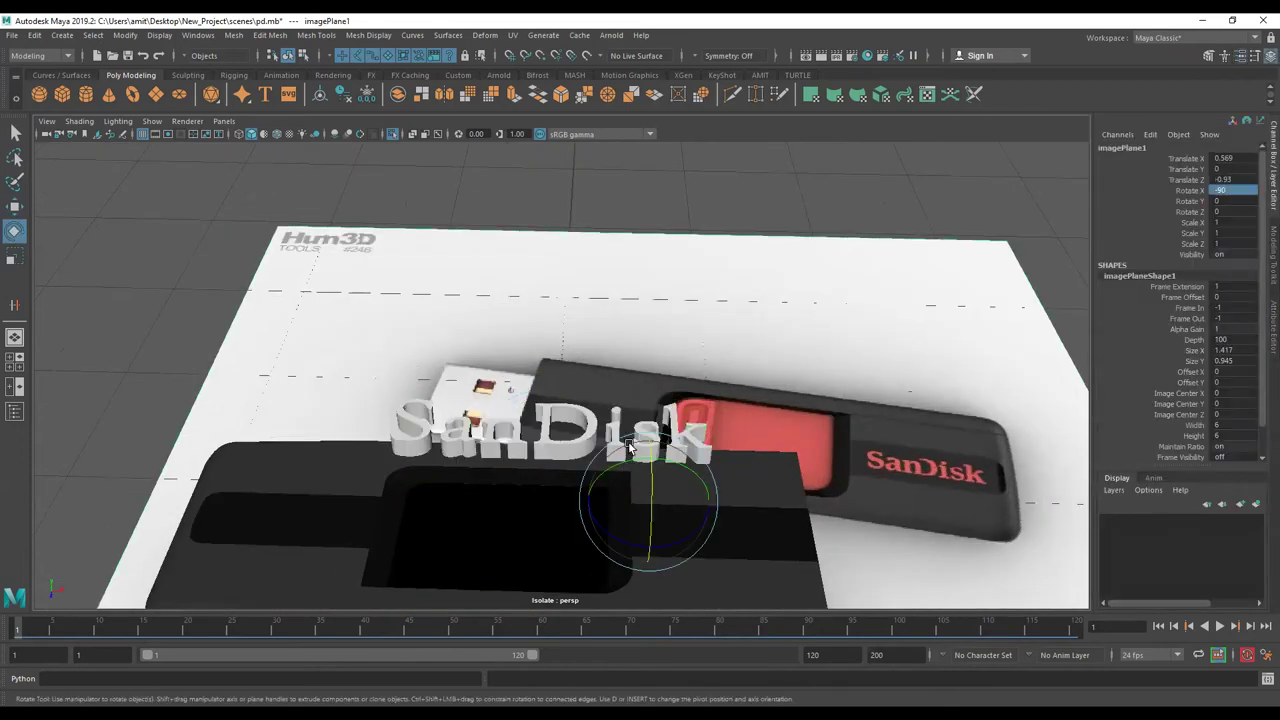
left_click(561, 463)
- Move the flat text onto the lower drive's body at 0.741, 1.247, 0.114
key("w")
mouse_move(540, 505)
left_mouse_down("alt")
mouse_move(455, 328)
mouse_move(680, 364)
left_mouse_up("alt")
scroll(680, 364, "up", 5)
left_click_drag(471, 357, 674, 366)
scroll(547, 421, "down", 5)
scroll(547, 421, "down", 5)
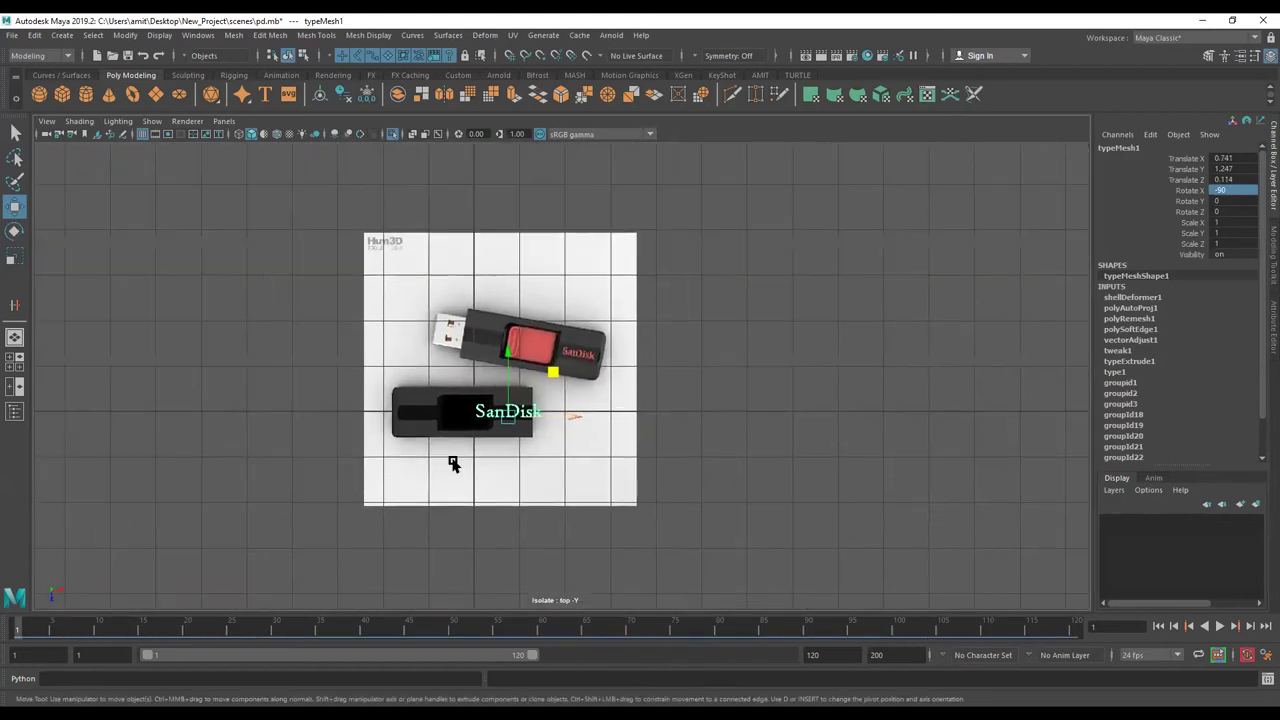
- Move the SanDisk text over the upper drive's printed logo, undoing an accidental resize
scroll(495, 425, "up", 2)
scroll(437, 474, "up", 2)
scroll(443, 472, "up", 1)
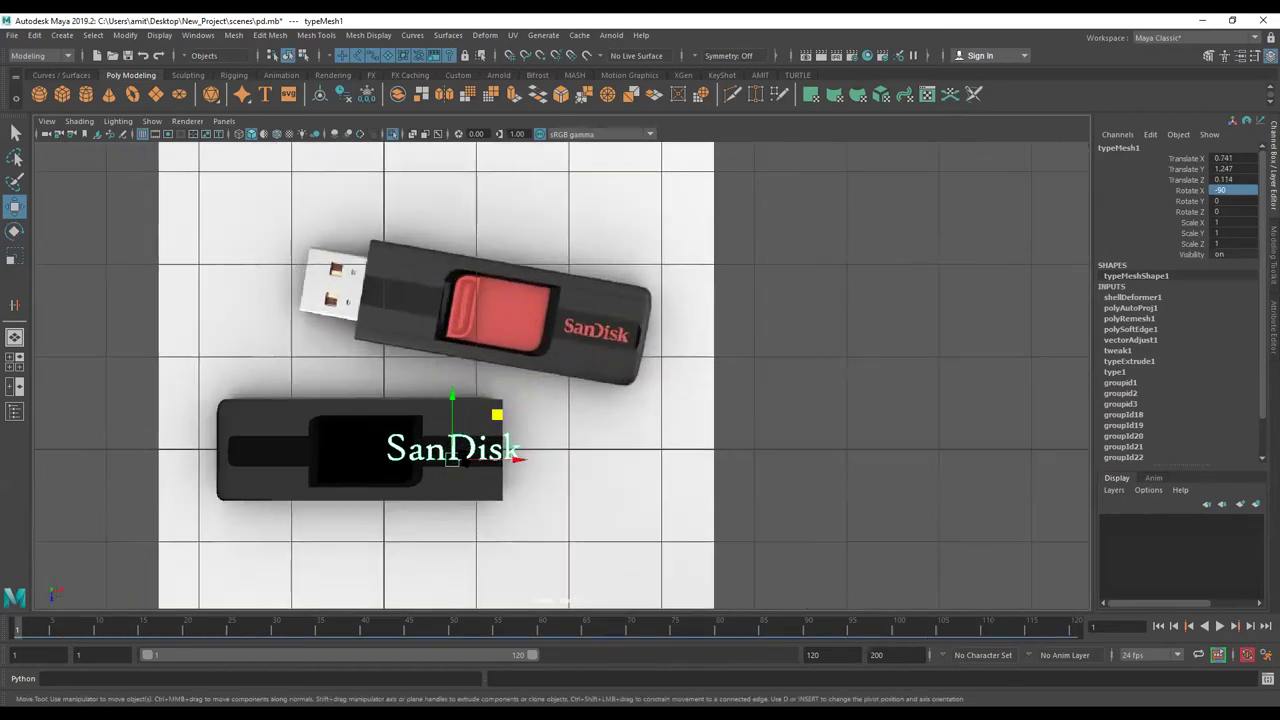
key("r")
left_click_drag(586, 386, 543, 371)
key("ctrl+z")
key("w")
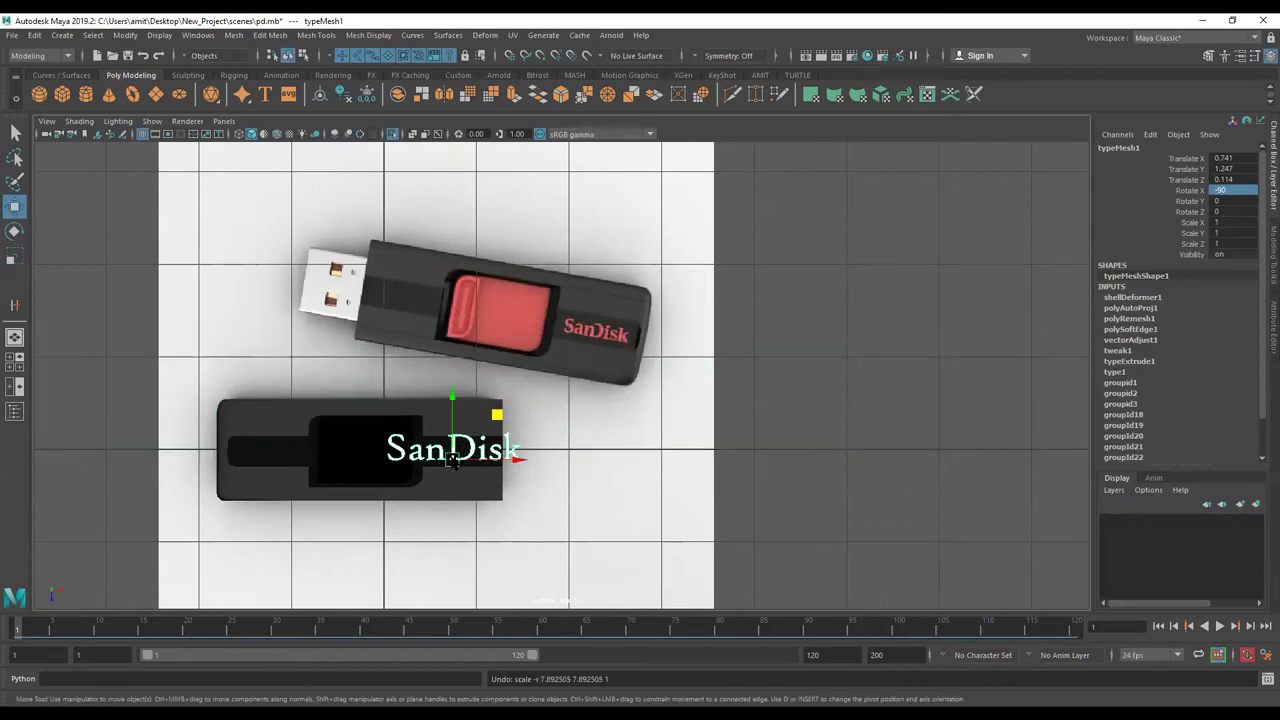
left_click_drag(497, 414, 650, 290)
scroll(580, 380, "up", 2)
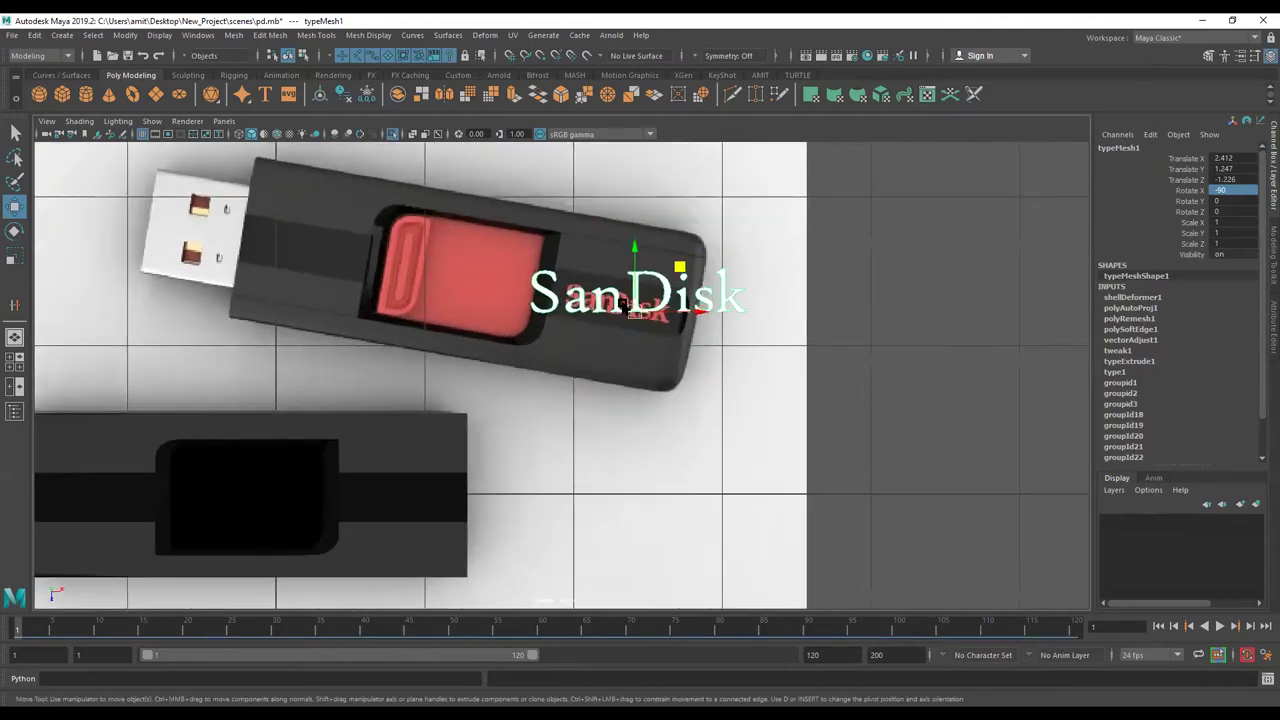
scroll(514, 460, "up", 2)
scroll(514, 460, "up", 2)
scroll(516, 475, "up", 1)
- Scale the text to 0.489 and tilt it -8.417 on Y to match the logo
key("r")
middle_click_drag(516, 486, 495, 458)
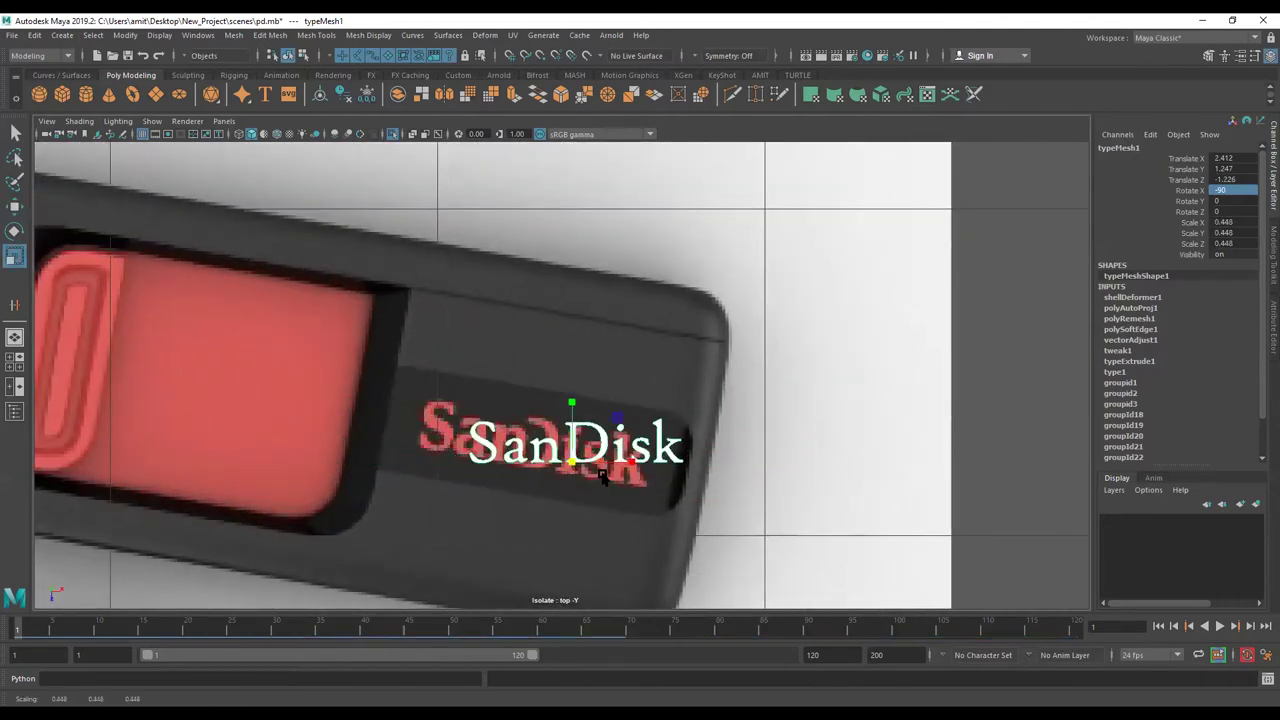
key("e")
left_click_drag(620, 422, 621, 428)
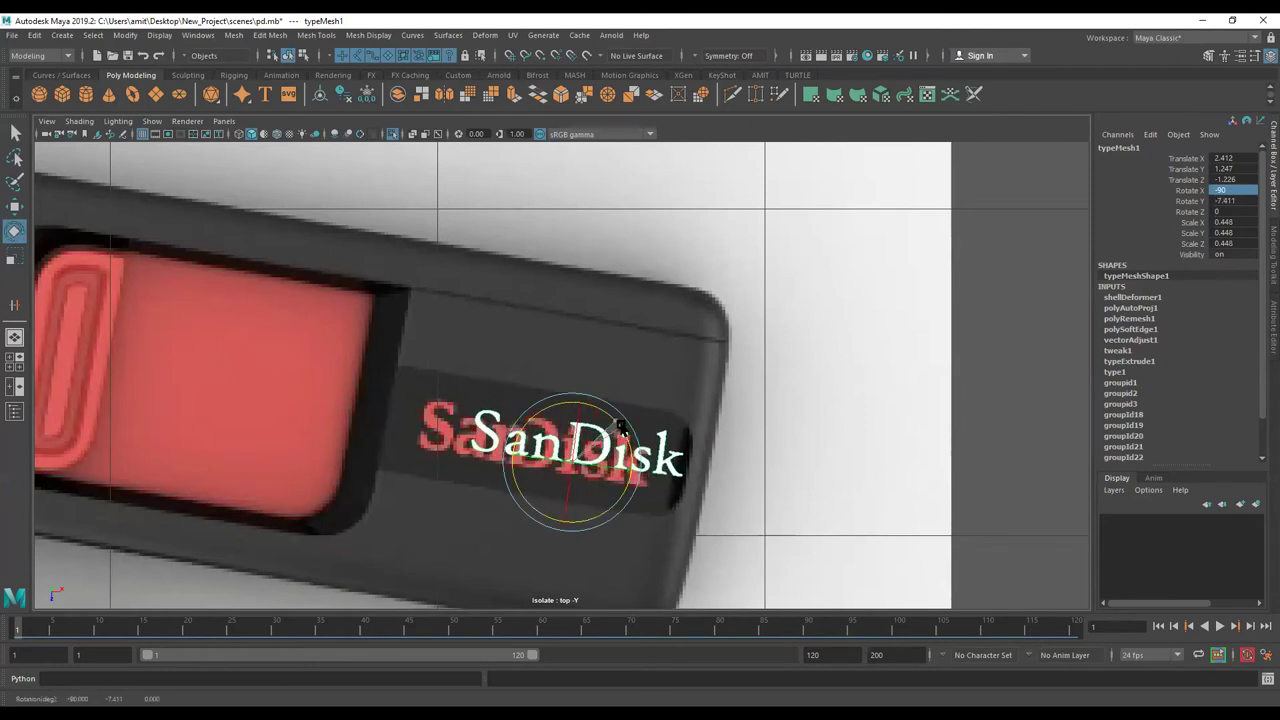
key("w")
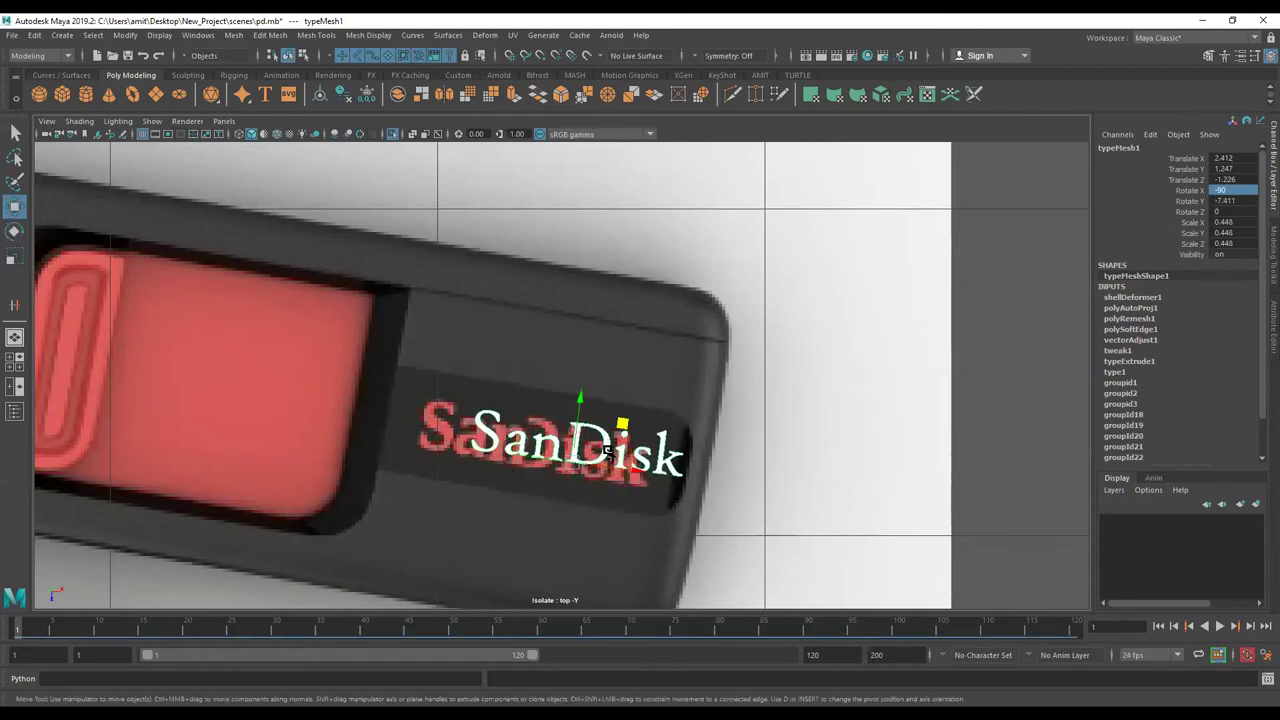
left_click_drag(620, 424, 574, 420)
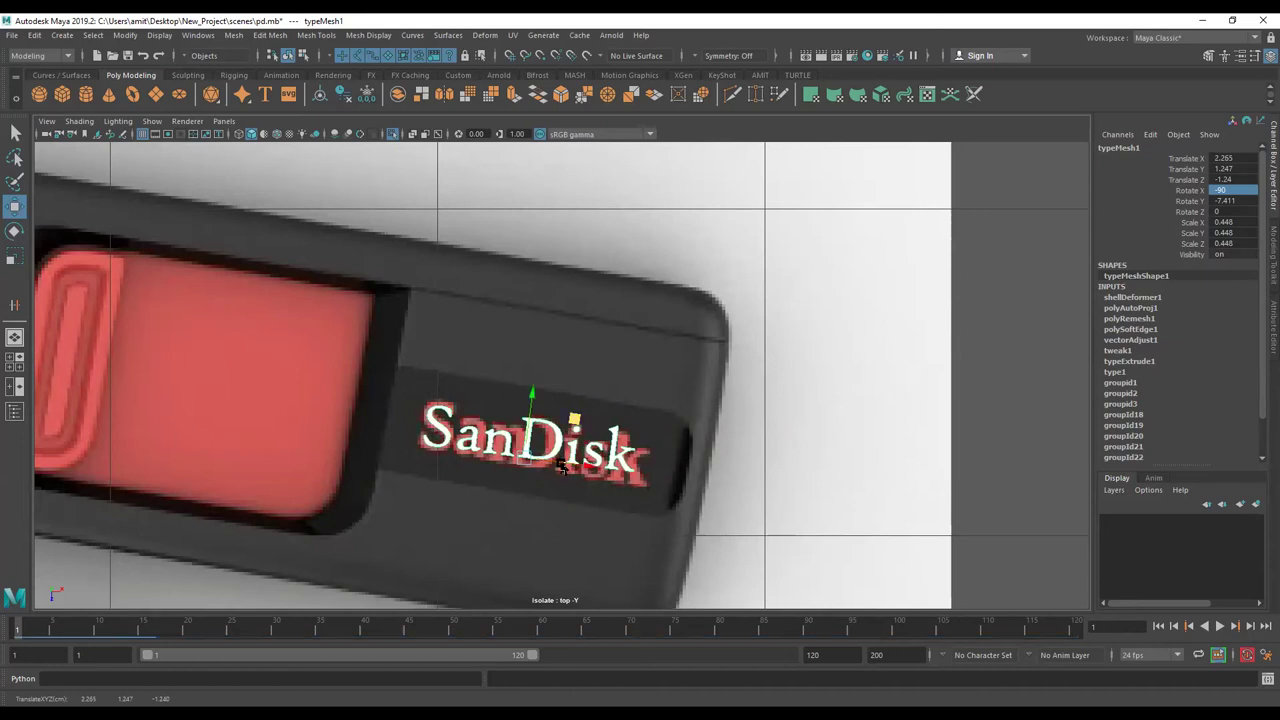
key("r")
mouse_move(526, 458)
left_mouse_down()
mouse_move(509, 476)
mouse_move(553, 451)
left_mouse_up()
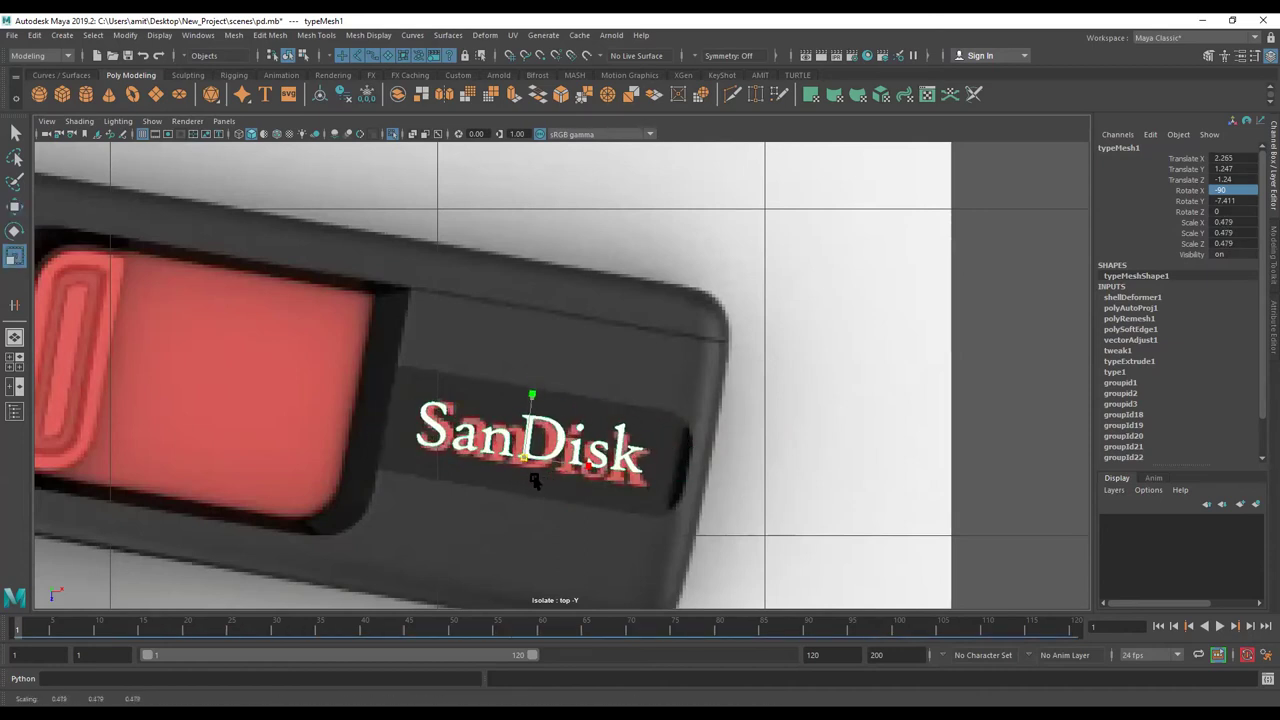
key("e")
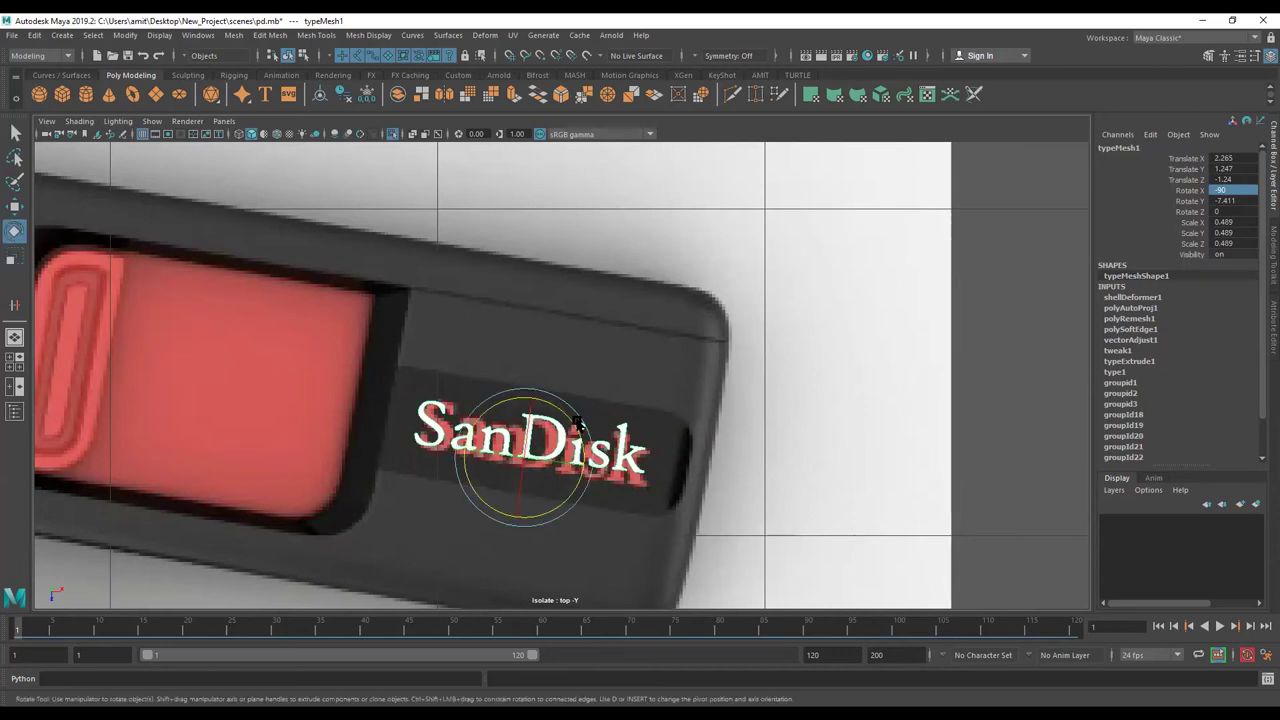
mouse_move(574, 428)
left_mouse_down()
mouse_move(553, 460)
mouse_move(518, 468)
left_mouse_up()
- Move the SanDisk text onto the lower drive at 0.831, 1.247, 0.023
key("w")
scroll(553, 460, "up", 1)
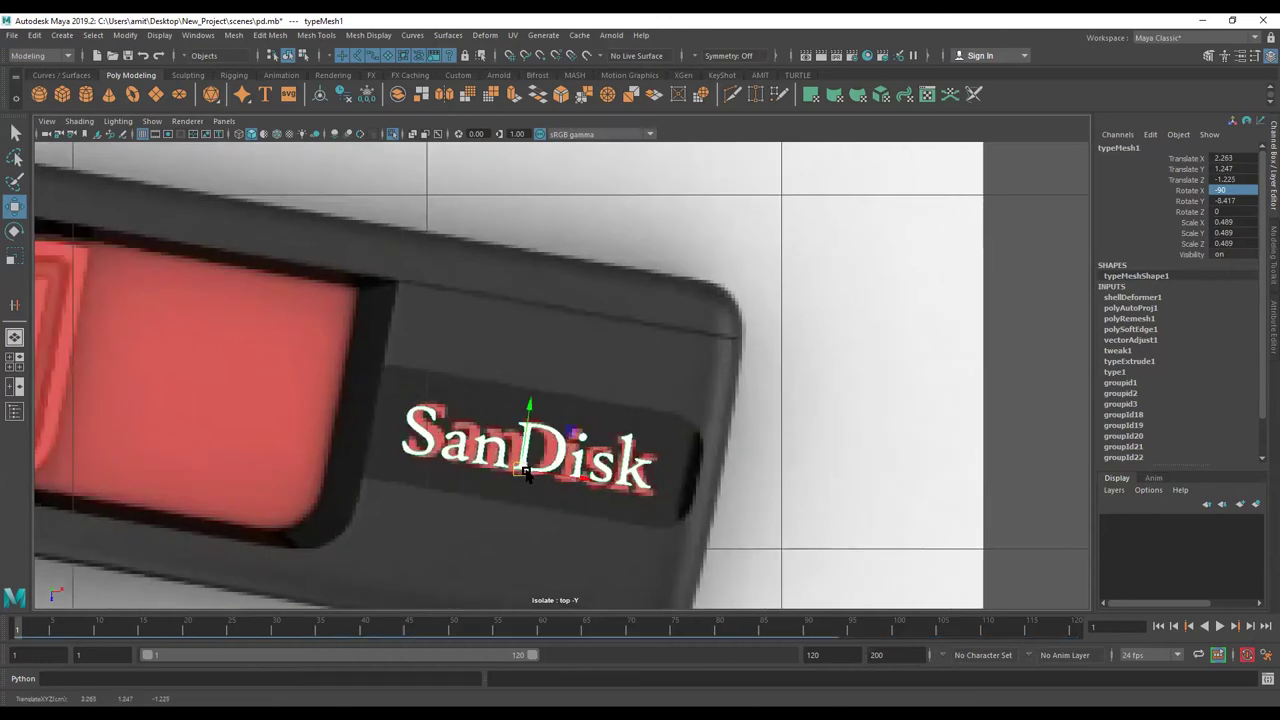
scroll(545, 443, "down", 5)
left_click_drag(557, 400, 456, 479)
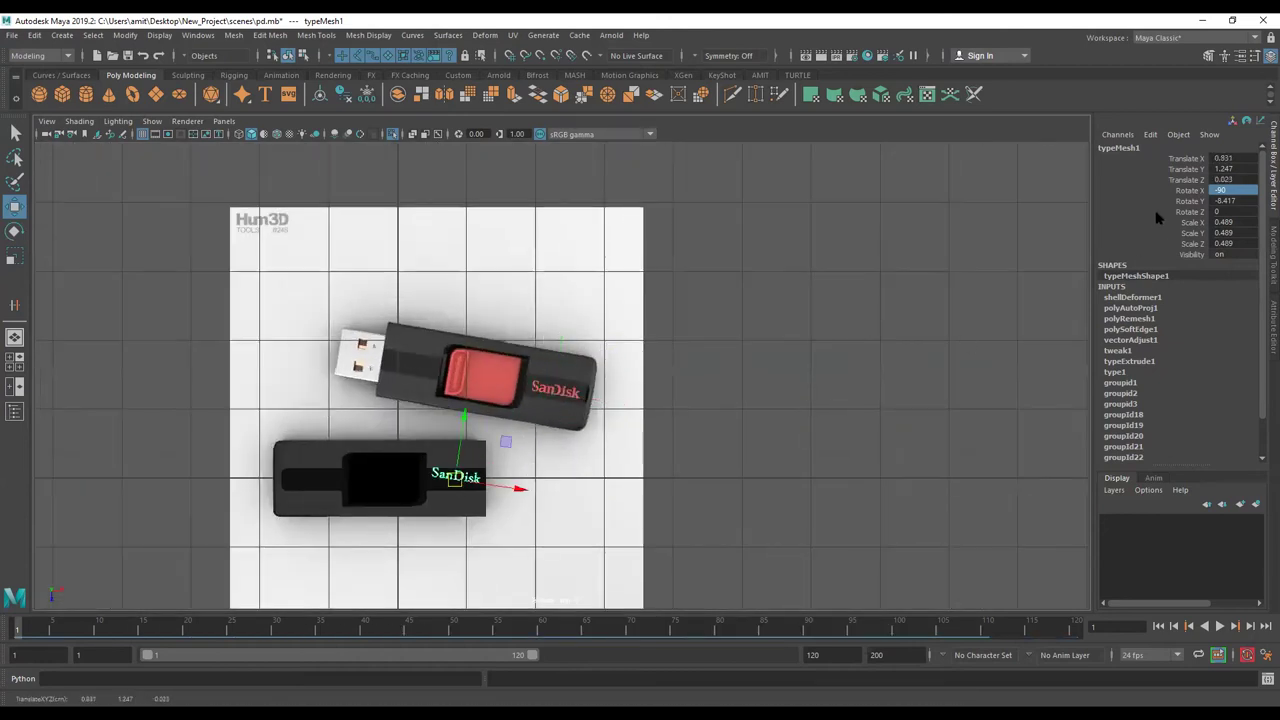
- Set the SanDisk text's Rotate Y to 0 to straighten it
type("0")
key("Return")
scroll(543, 388, "up", 3)
scroll(543, 388, "up", 2)
- Move the text to the left end of the lower drive's strip at -1.266, 1.247, 0.071
mouse_move(543, 388)
middle_mouse_down("alt")
mouse_move(657, 400)
mouse_move(728, 368)
middle_mouse_up("alt")
left_click_drag(714, 366, 342, 374)
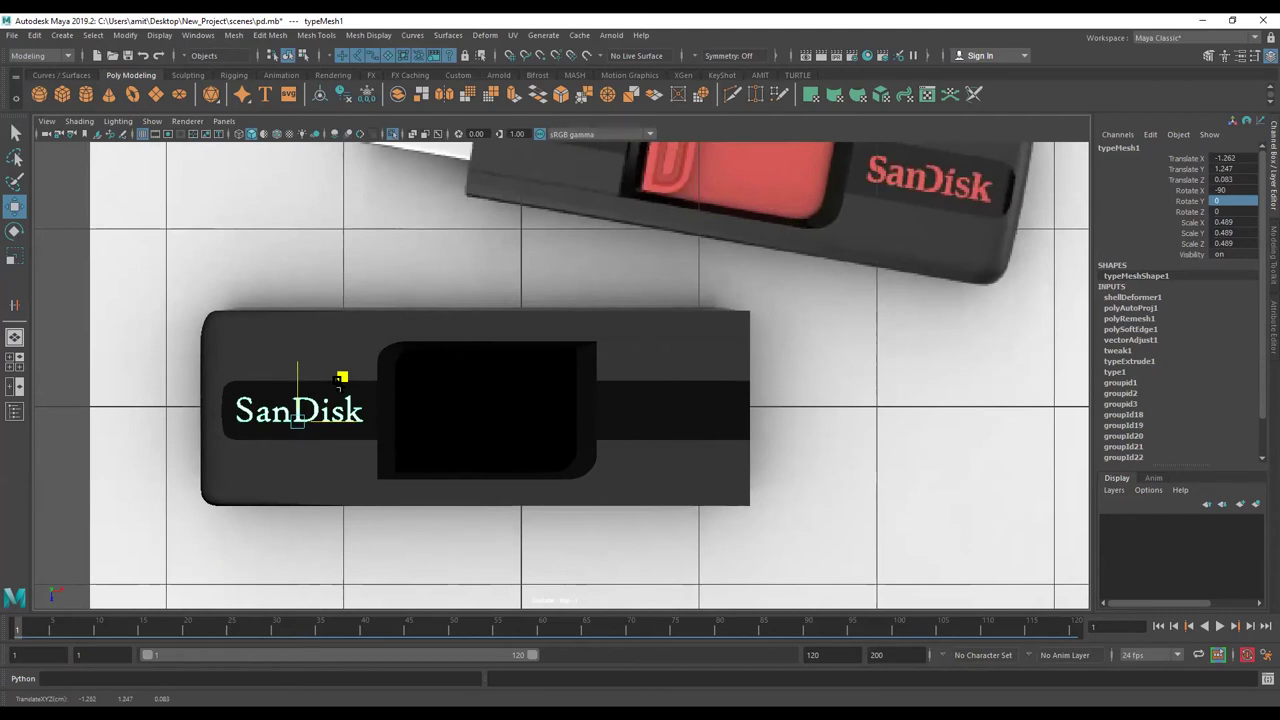
middle_click_drag(415, 462, 425, 466, "alt")
scroll(440, 468, "up", 2)
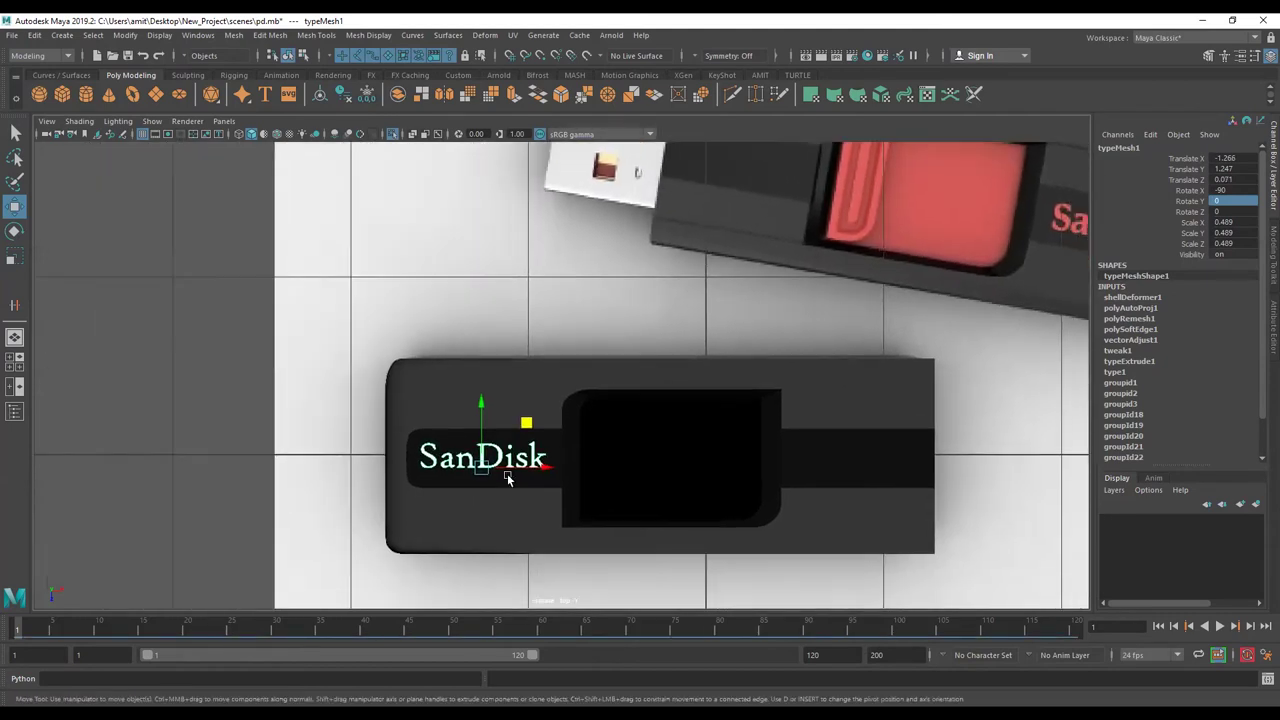
scroll(507, 473, "up", 2)
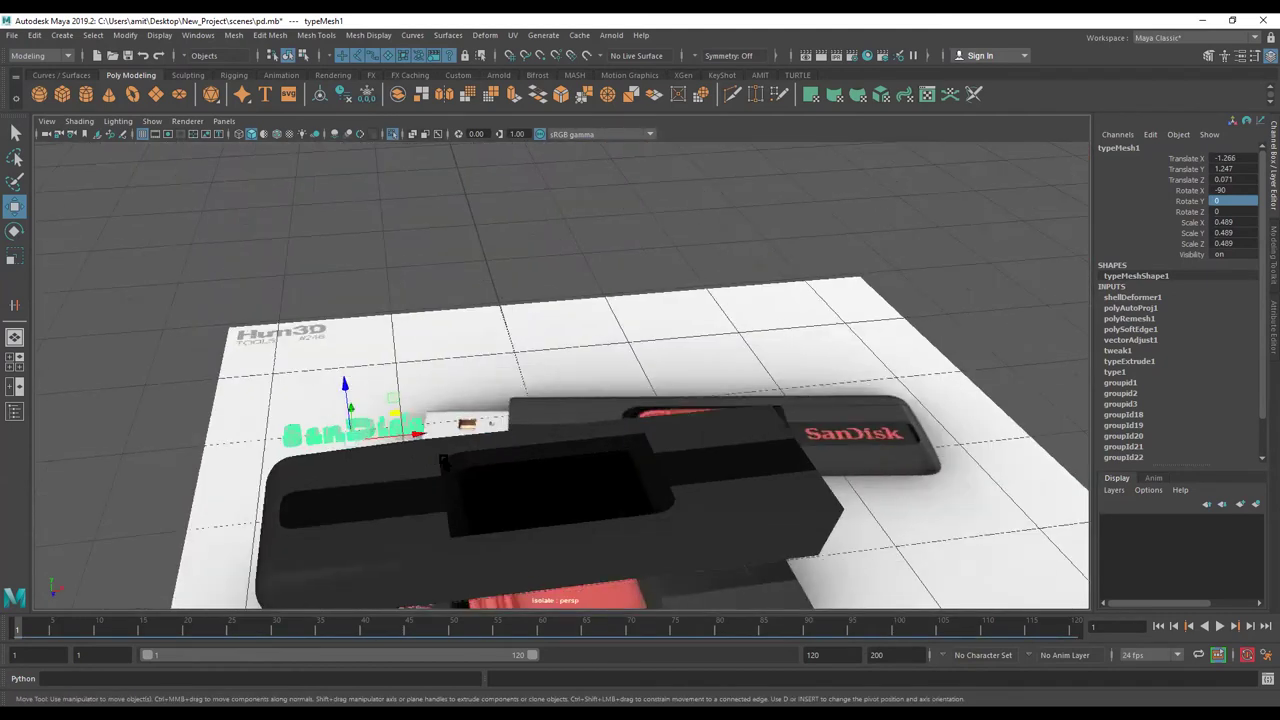
mouse_move(421, 458)
left_mouse_down("alt")
mouse_move(553, 380)
mouse_move(590, 450)
left_mouse_up("alt")
left_click(553, 380)
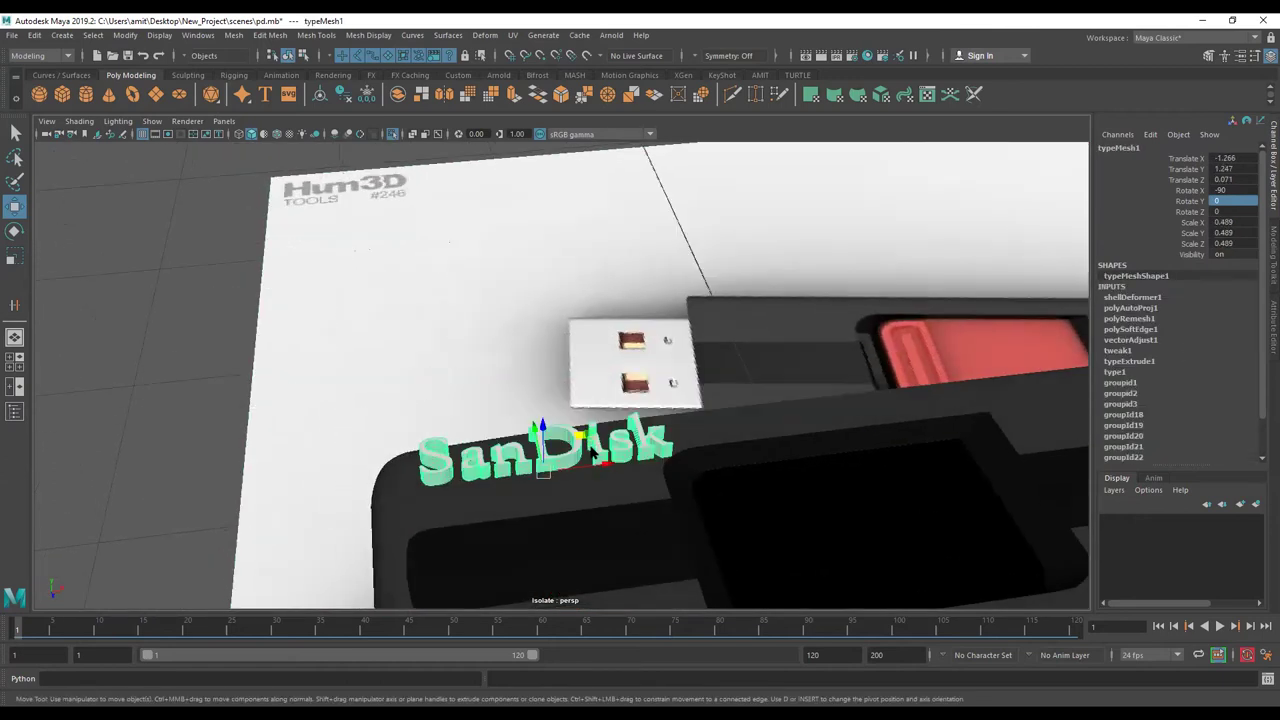
scroll(543, 410, "up", 2)
scroll(571, 366, "up", 1)
scroll(575, 326, "up", 1)
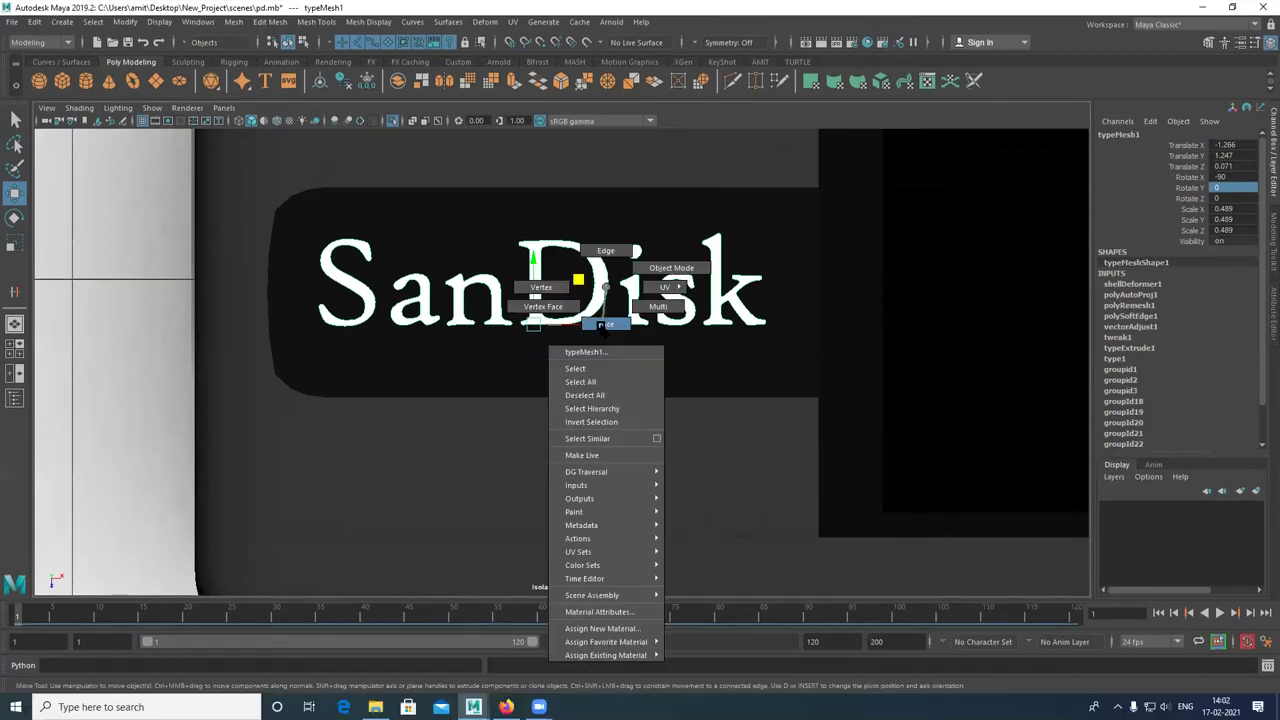
right_click_drag(603, 346, 603, 372)
left_click(605, 350)
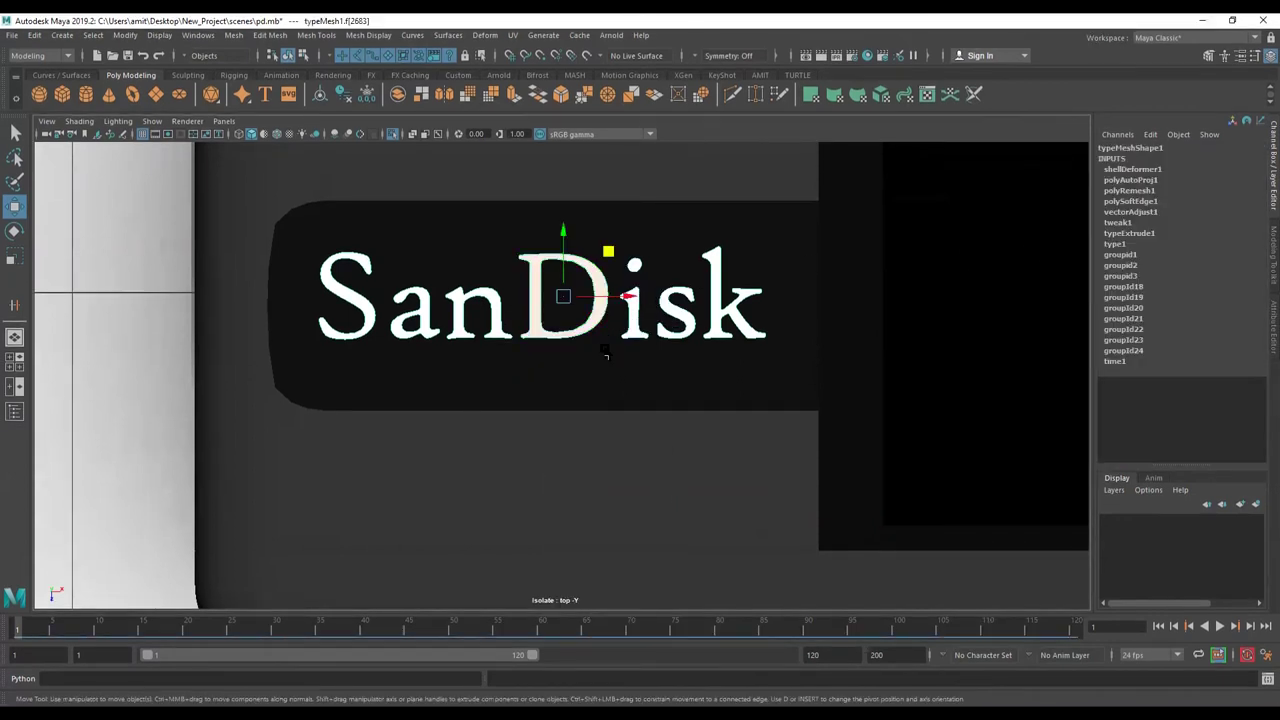
mouse_move(607, 376)
left_mouse_down("alt")
mouse_move(600, 400)
mouse_move(543, 428)
mouse_move(606, 423)
mouse_move(565, 410)
left_mouse_up("alt")
right_click_drag(565, 410, 506, 459, "alt")
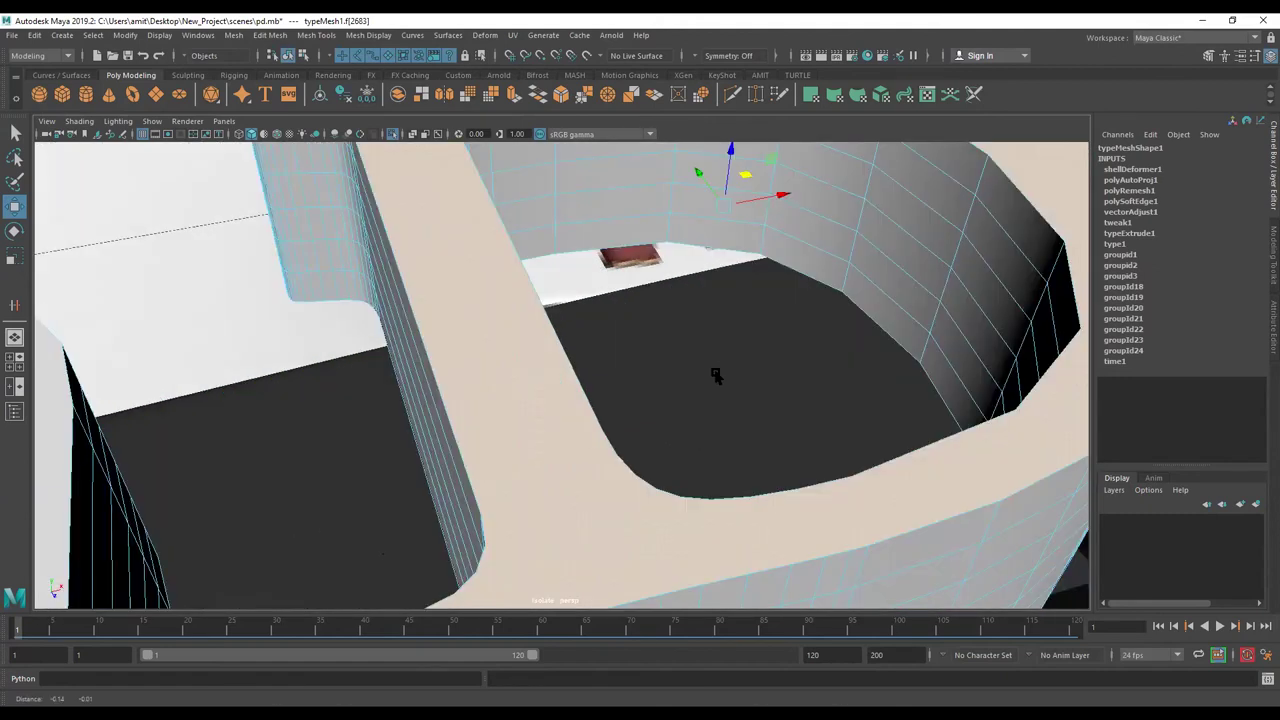
right_click_drag(716, 375, 752, 355, "alt")
mouse_move(752, 355)
left_mouse_down("alt")
mouse_move(777, 320)
mouse_move(858, 291)
left_mouse_up("alt")
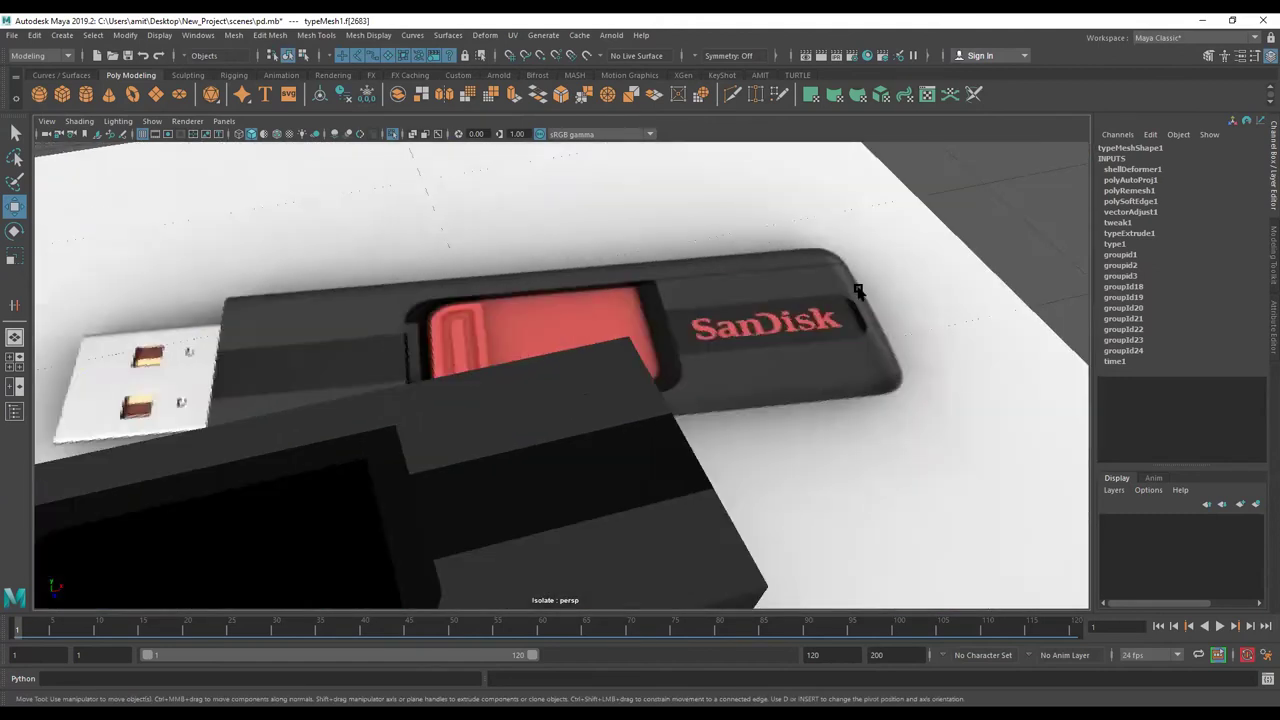
scroll(858, 291, "up", 3)
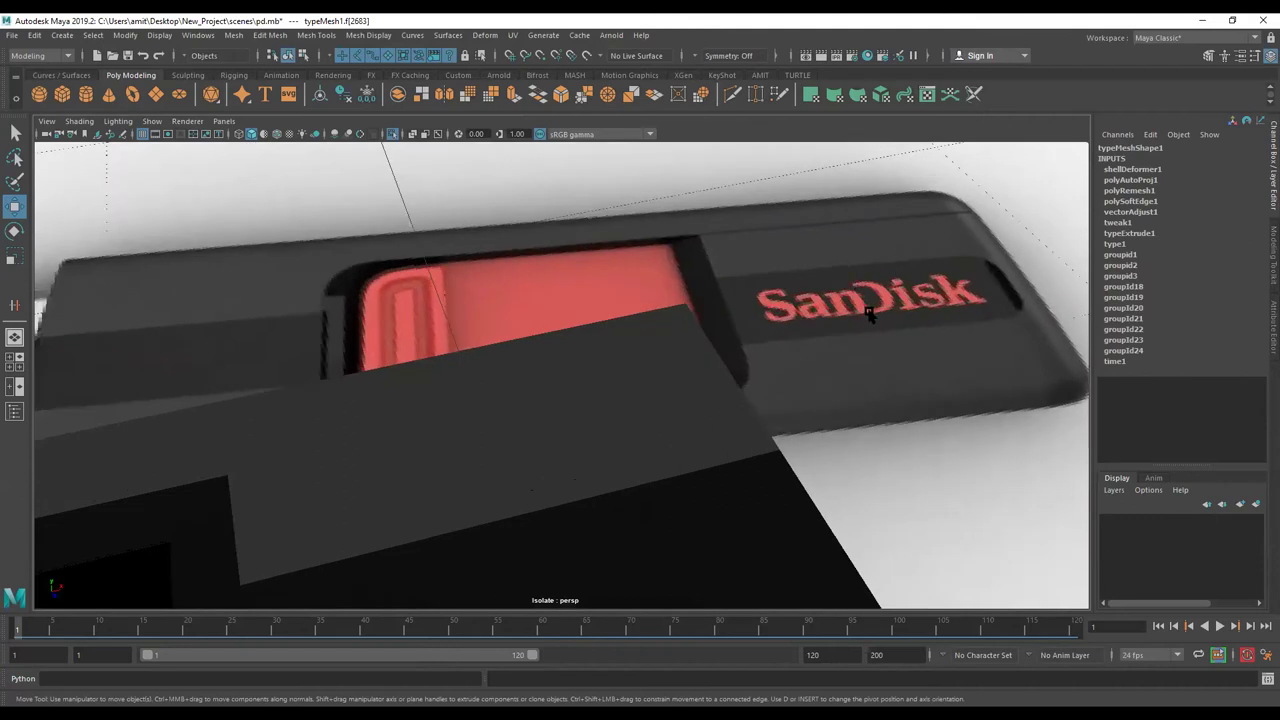
right_click_drag(394, 366, 450, 380, "alt")
left_click_drag(450, 380, 520, 400, "alt")
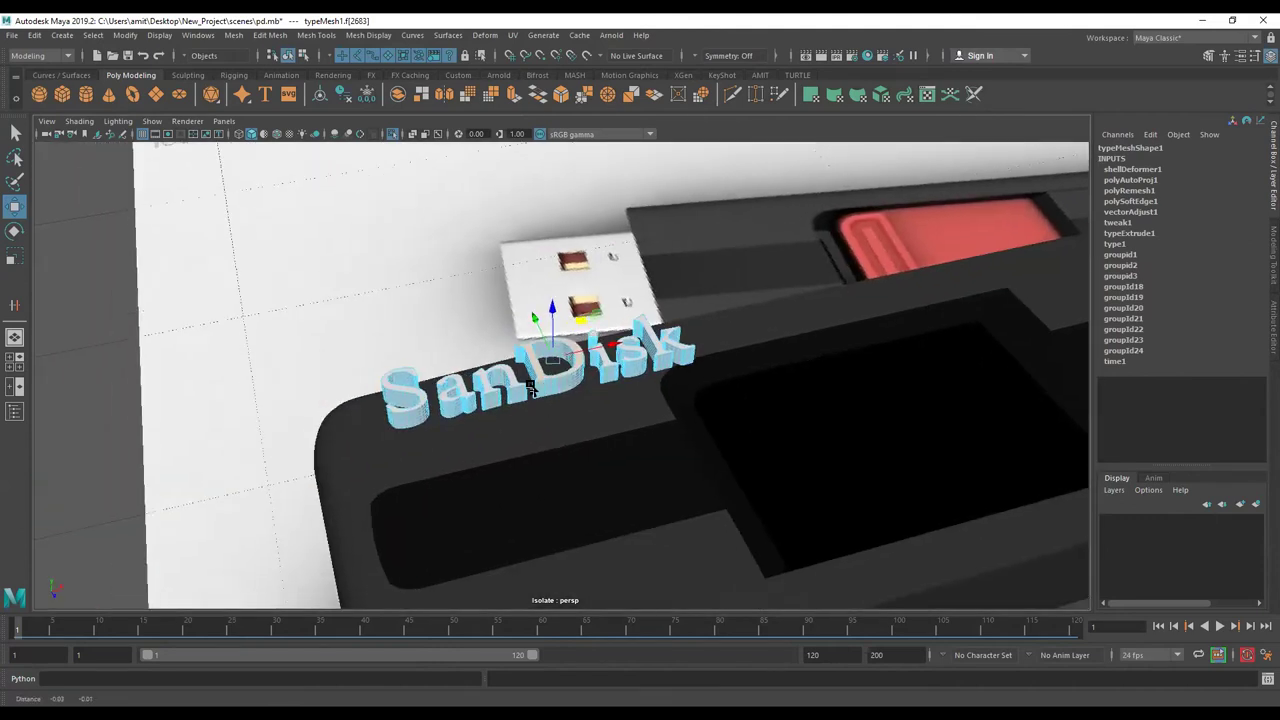
right_click_drag(520, 400, 567, 420, "alt")
scroll(623, 428, "up", 3)
scroll(523, 443, "up", 3)
scroll(489, 480, "up", 2)
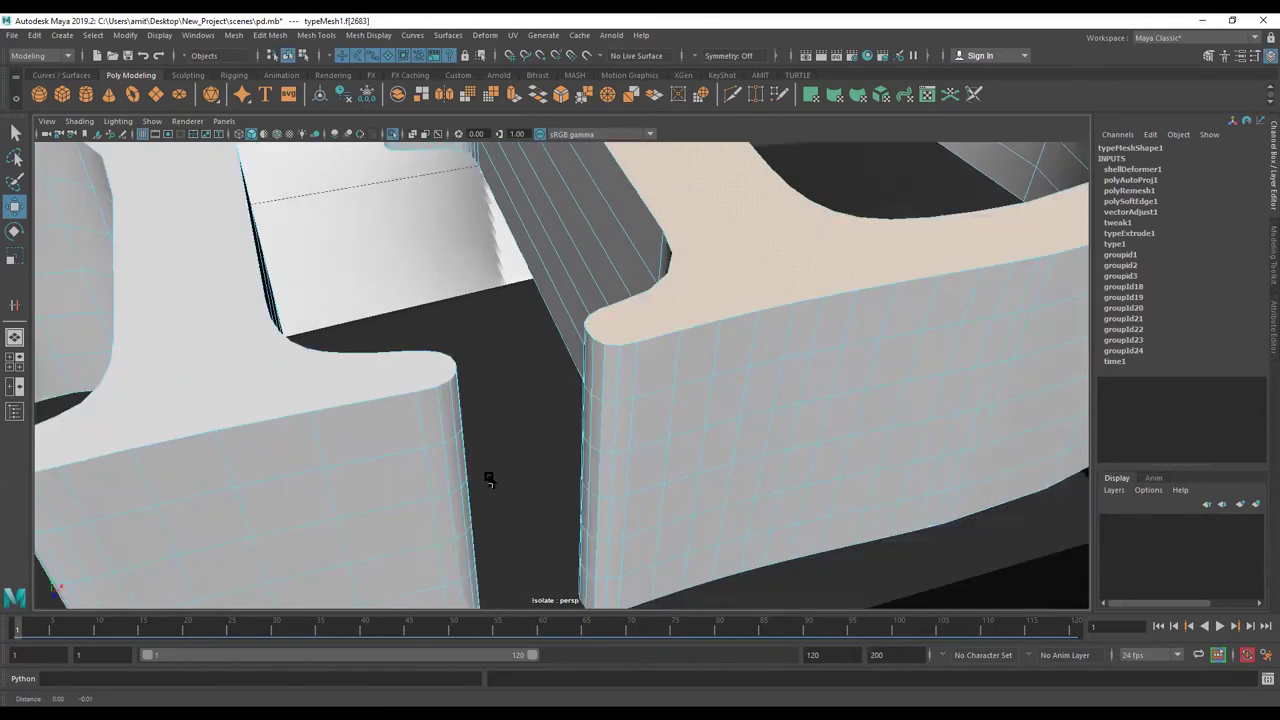
scroll(500, 500, "down", 4)
scroll(663, 378, "up", 2)
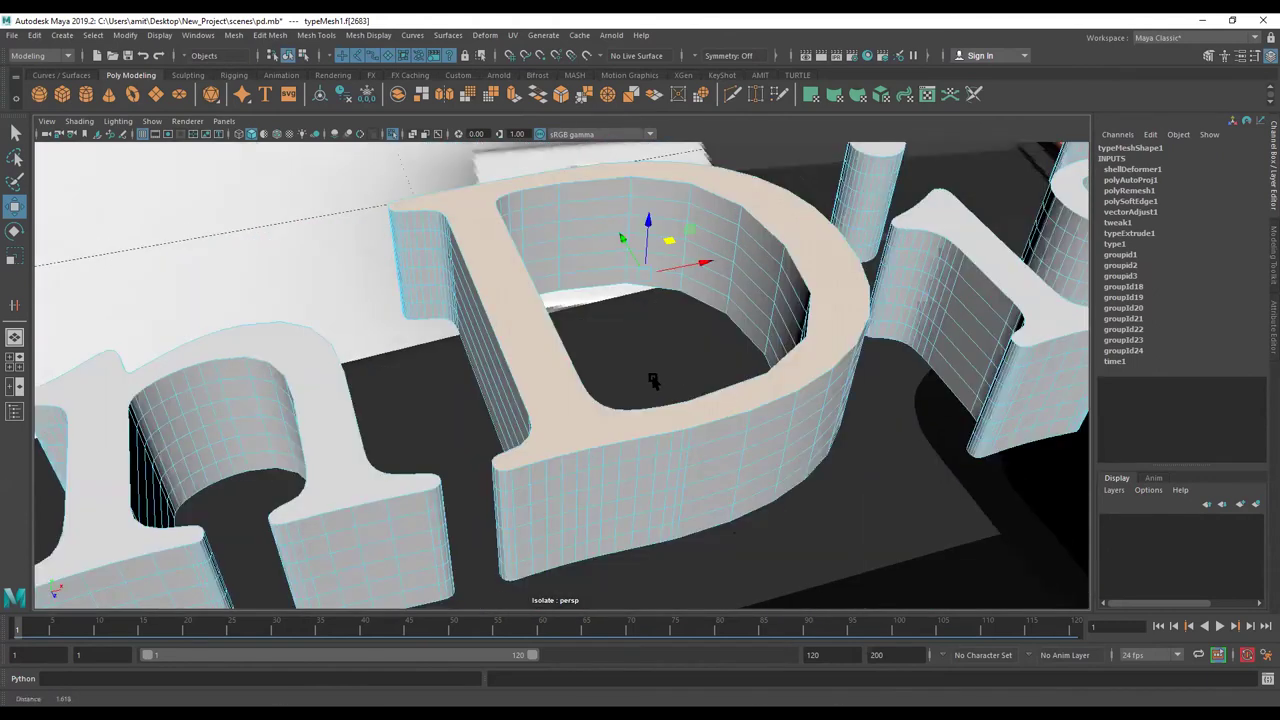
scroll(660, 386, "up", 1)
scroll(649, 389, "up", 1)
scroll(654, 449, "up", 2)
scroll(575, 442, "down", 3)
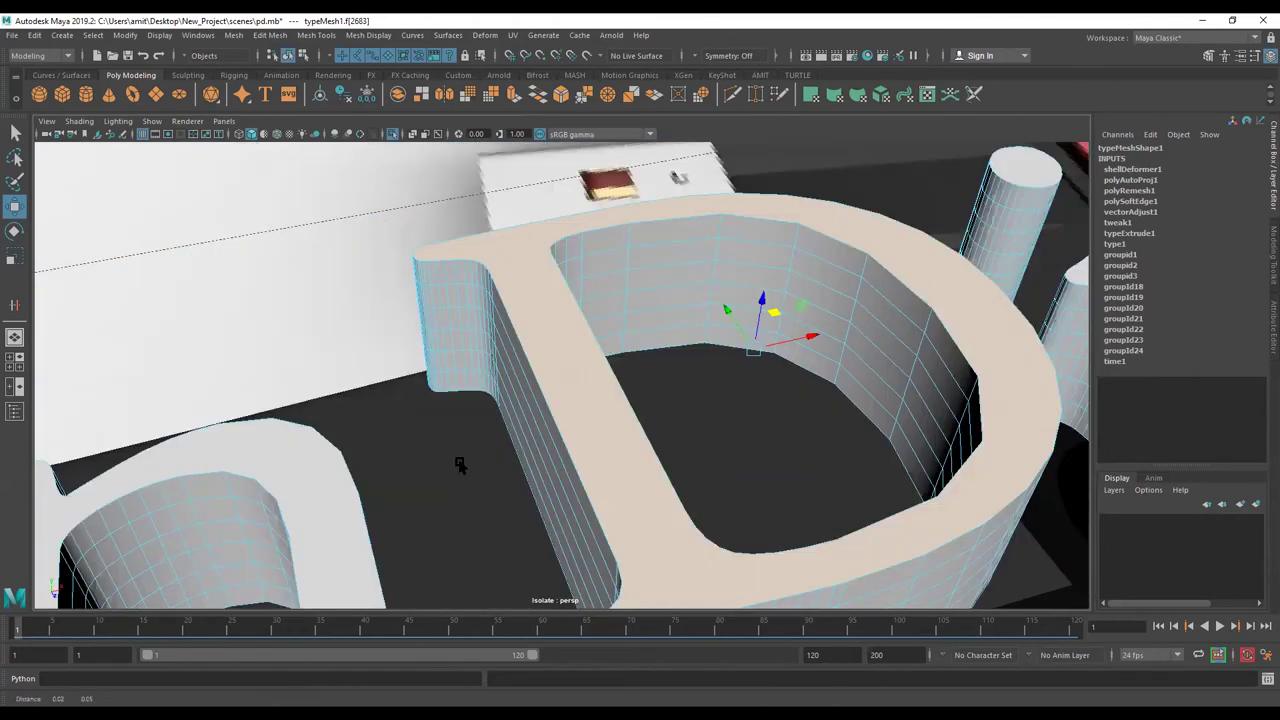
scroll(455, 460, "up", 2)
scroll(543, 391, "up", 2)
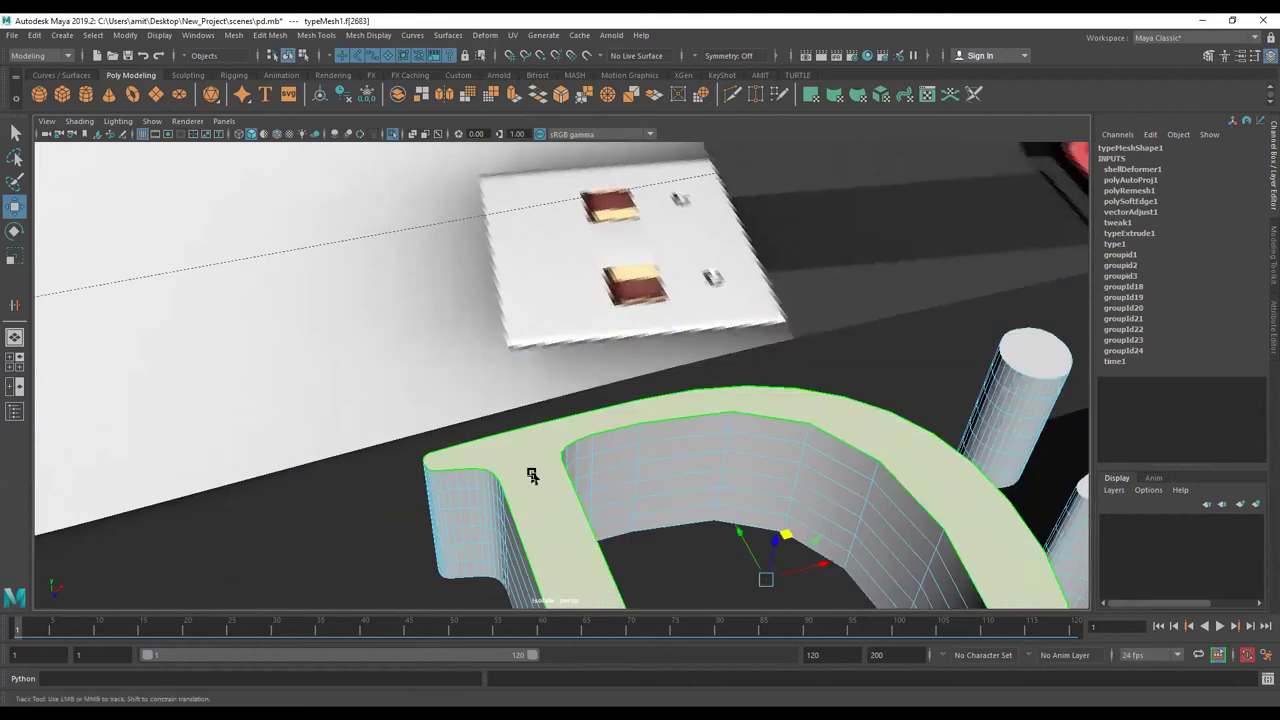
scroll(533, 476, "up", 2)
scroll(537, 407, "down", 2)
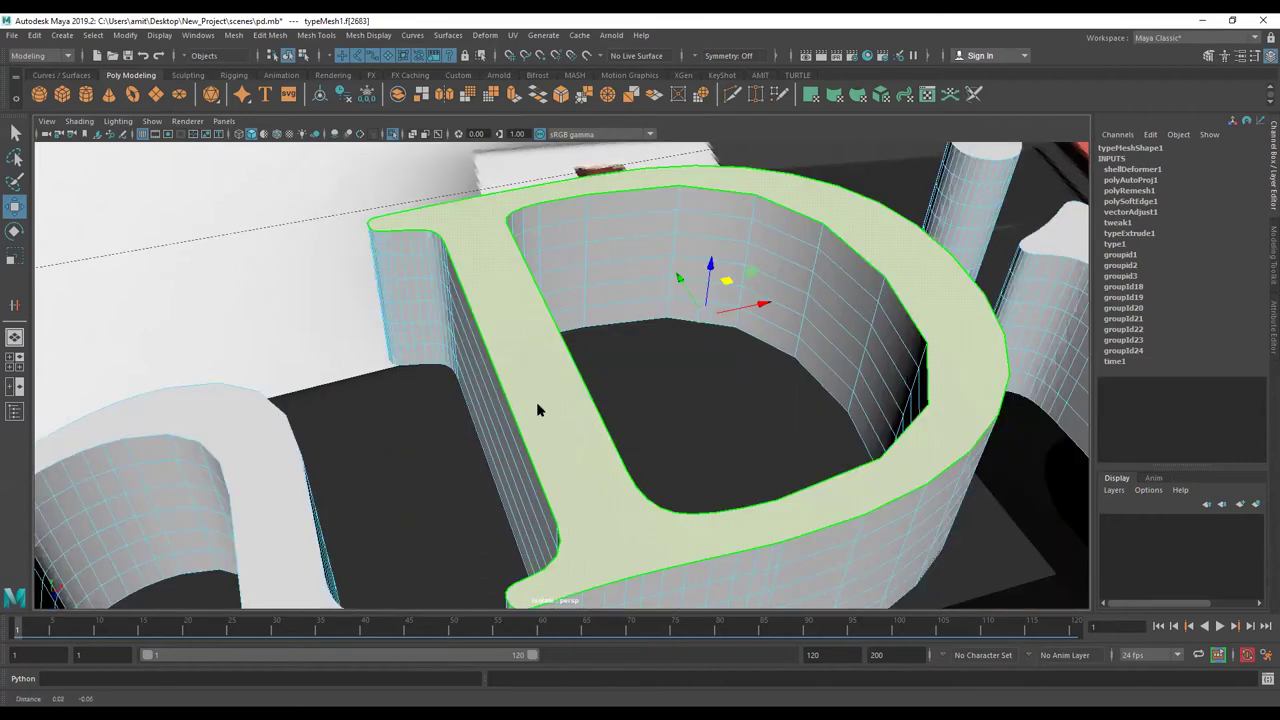
scroll(537, 409, "up", 2)
scroll(434, 449, "down", 1)
scroll(520, 382, "down", 1)
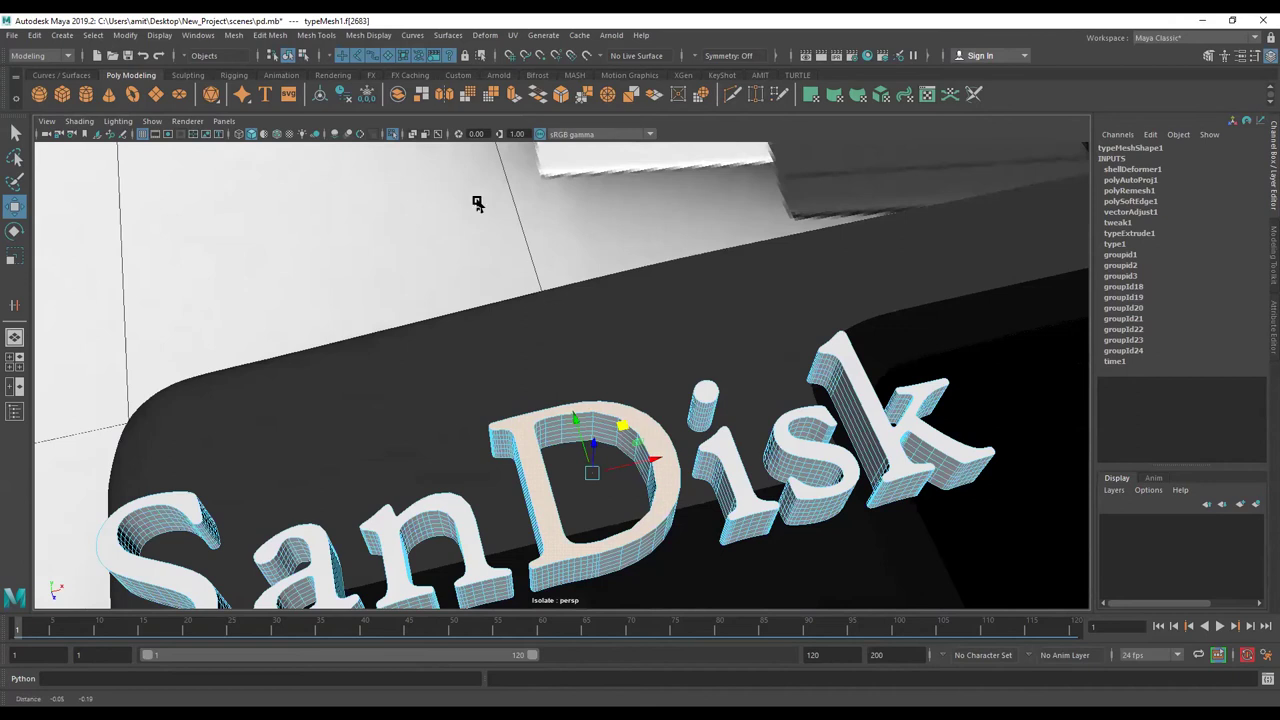
left_click(392, 134)
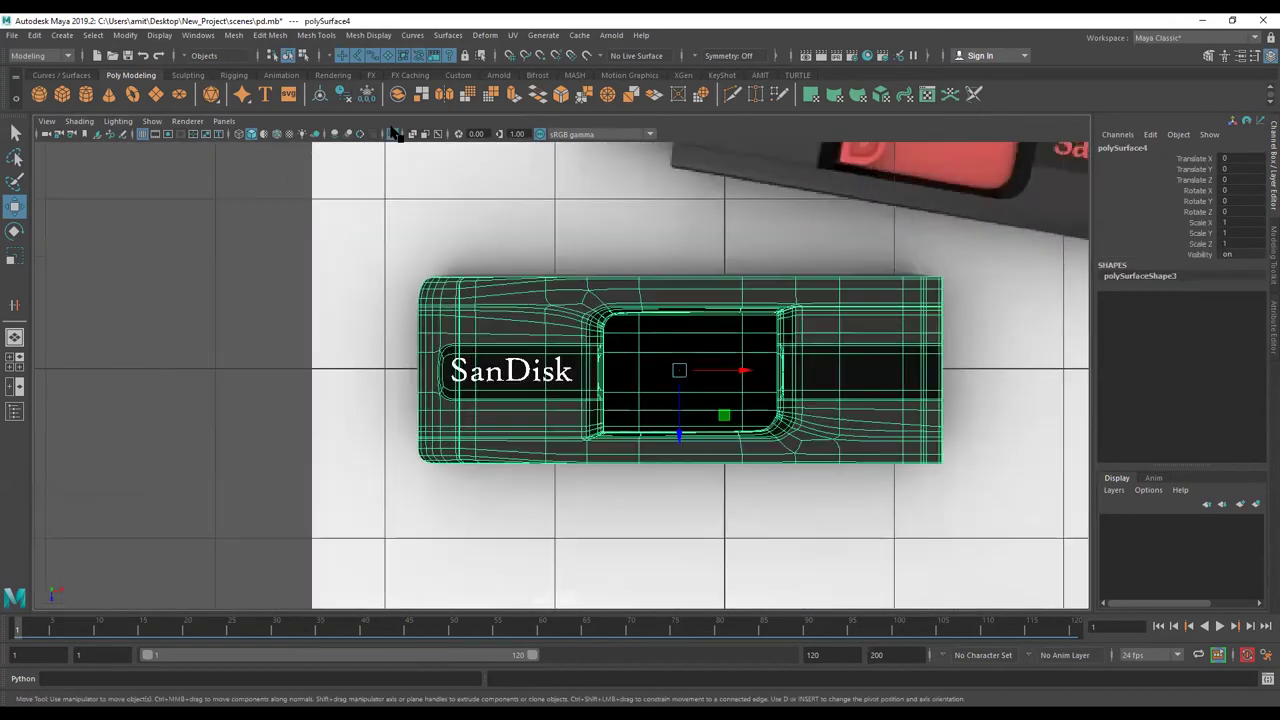
key("ctrl+z")
key("ctrl+z")
key("ctrl+z")
key("ctrl+z")
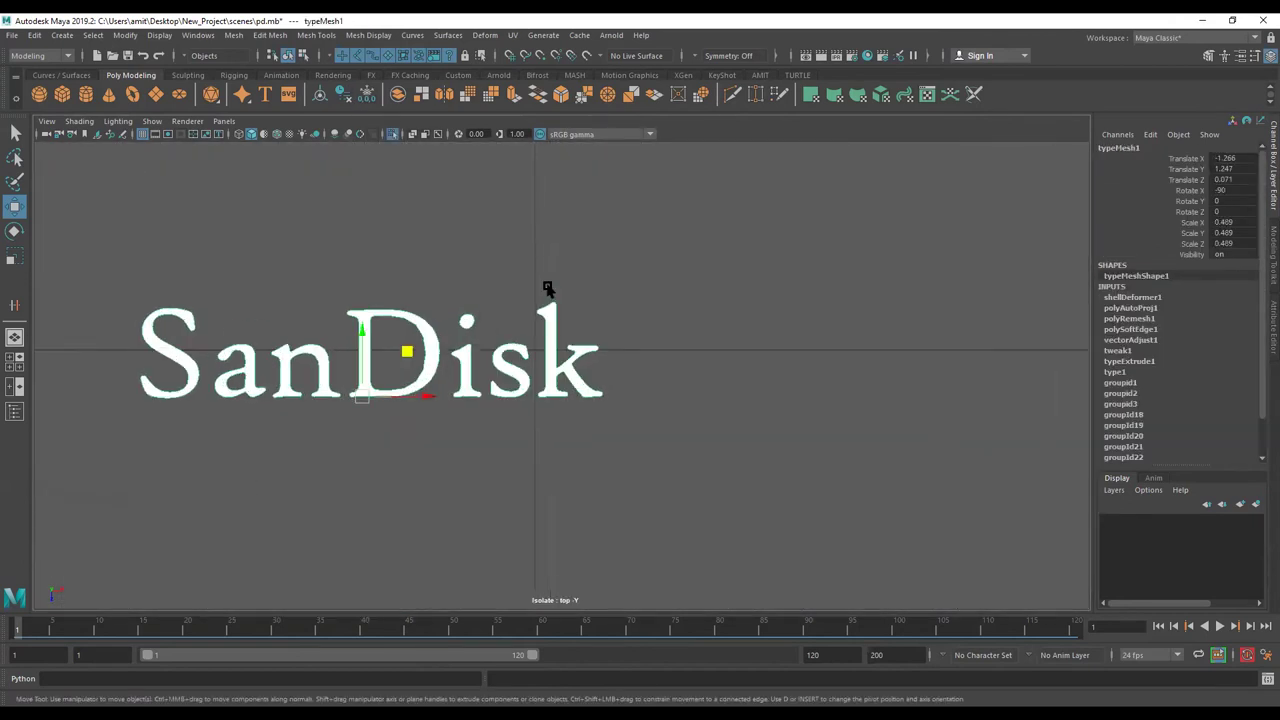
scroll(548, 292, "up", 2)
scroll(549, 304, "up", 1)
scroll(549, 306, "up", 2)
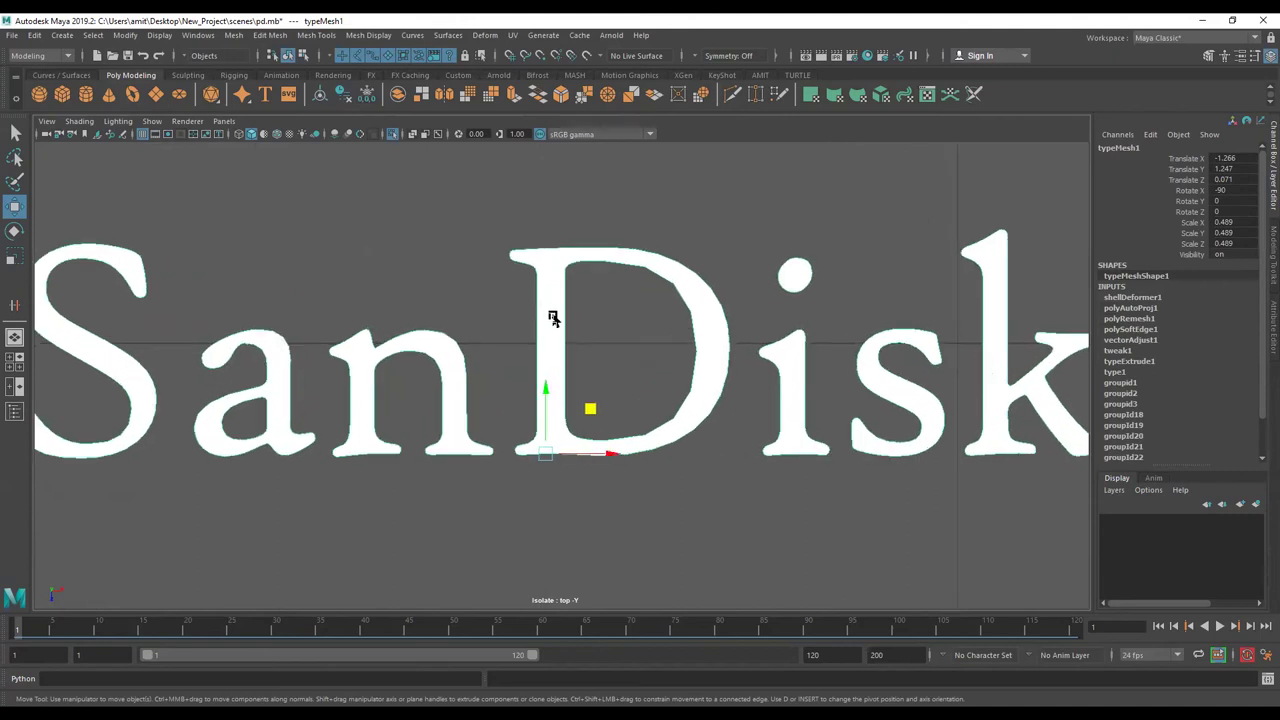
right_click_drag(553, 318, 571, 329)
- Delete the D's front cap face and marquee-delete its straight stem, then view it in perspective
left_click(565, 280)
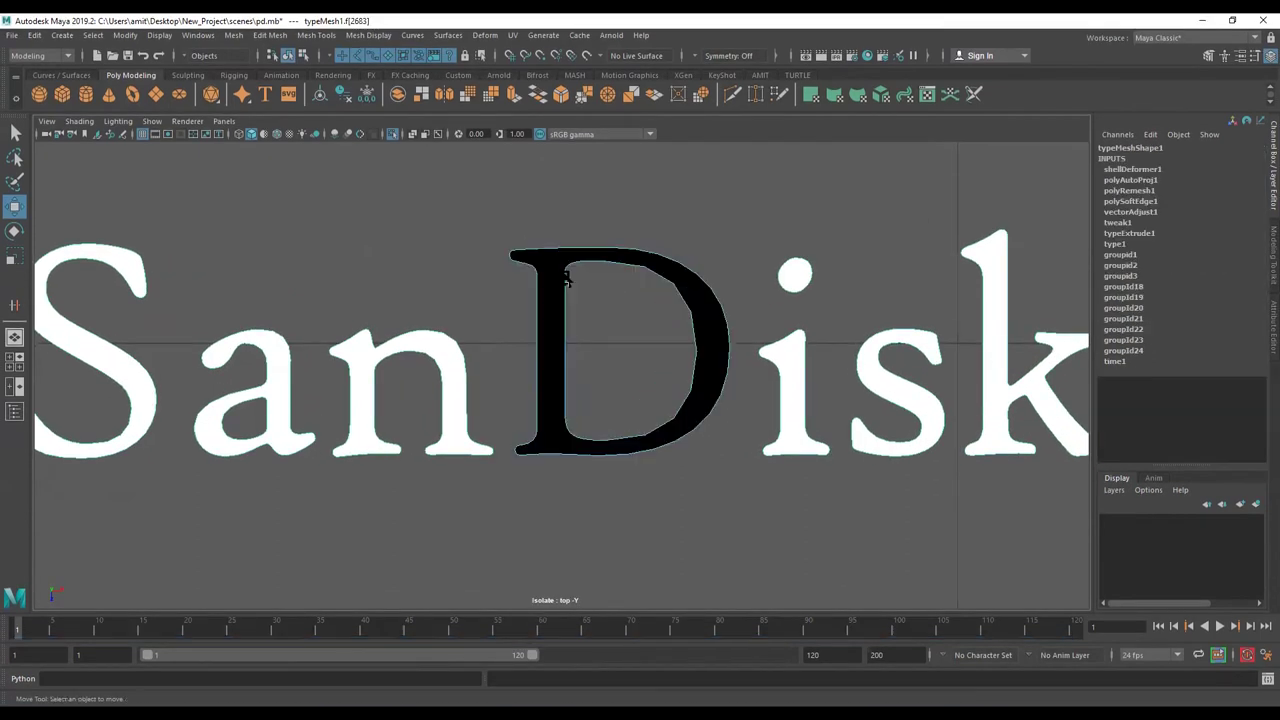
key("Delete")
right_click_drag(545, 268, 510, 265)
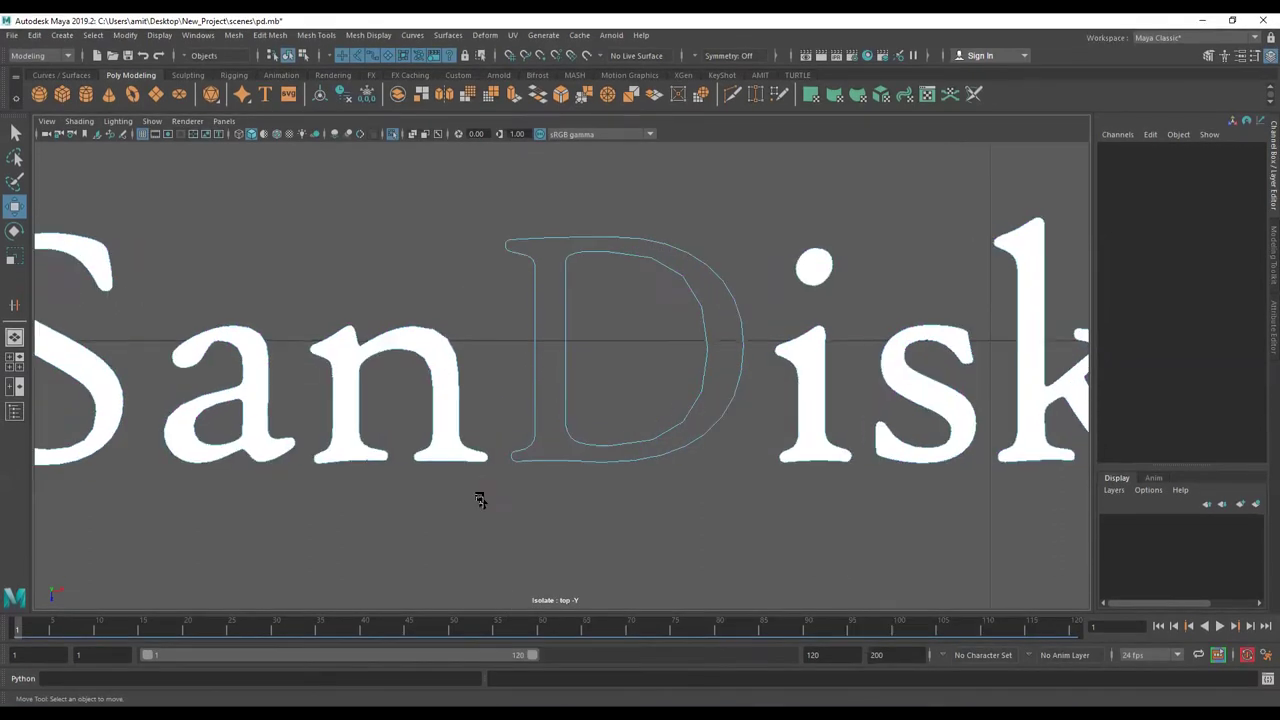
scroll(480, 505, "up", 2)
scroll(505, 510, "up", 2)
left_click_drag(580, 302, 480, 516)
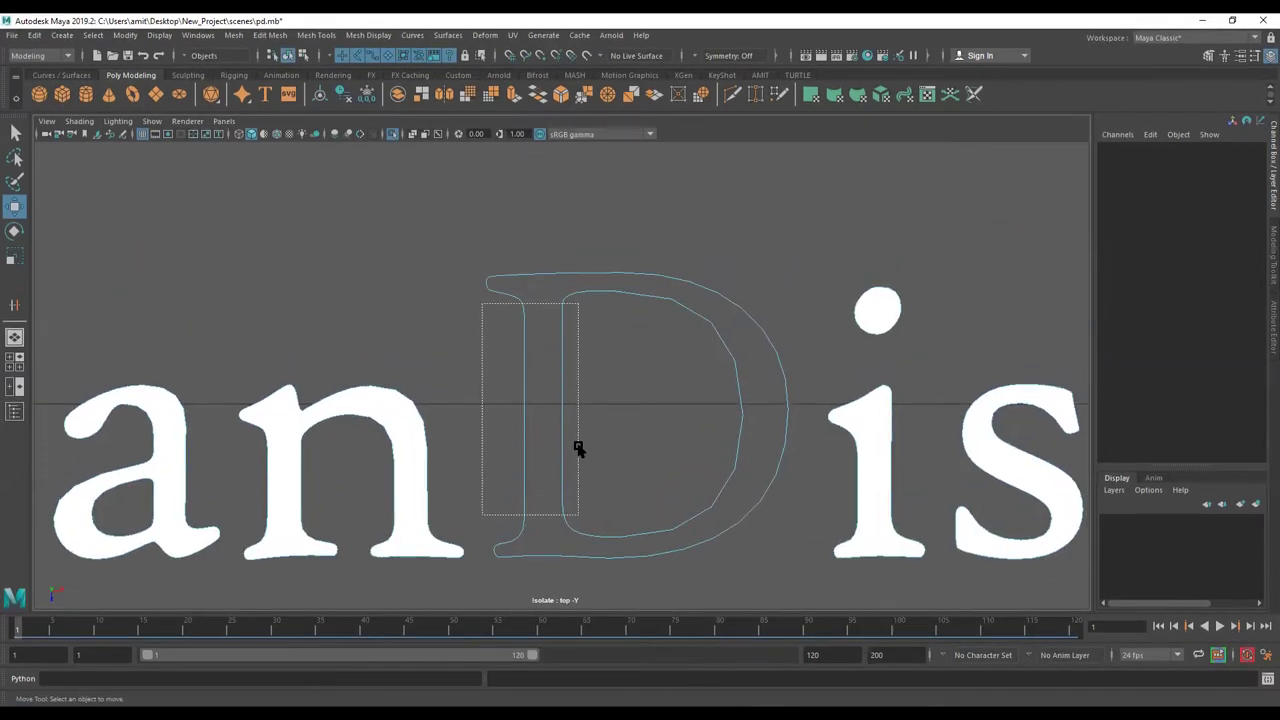
key("Delete")
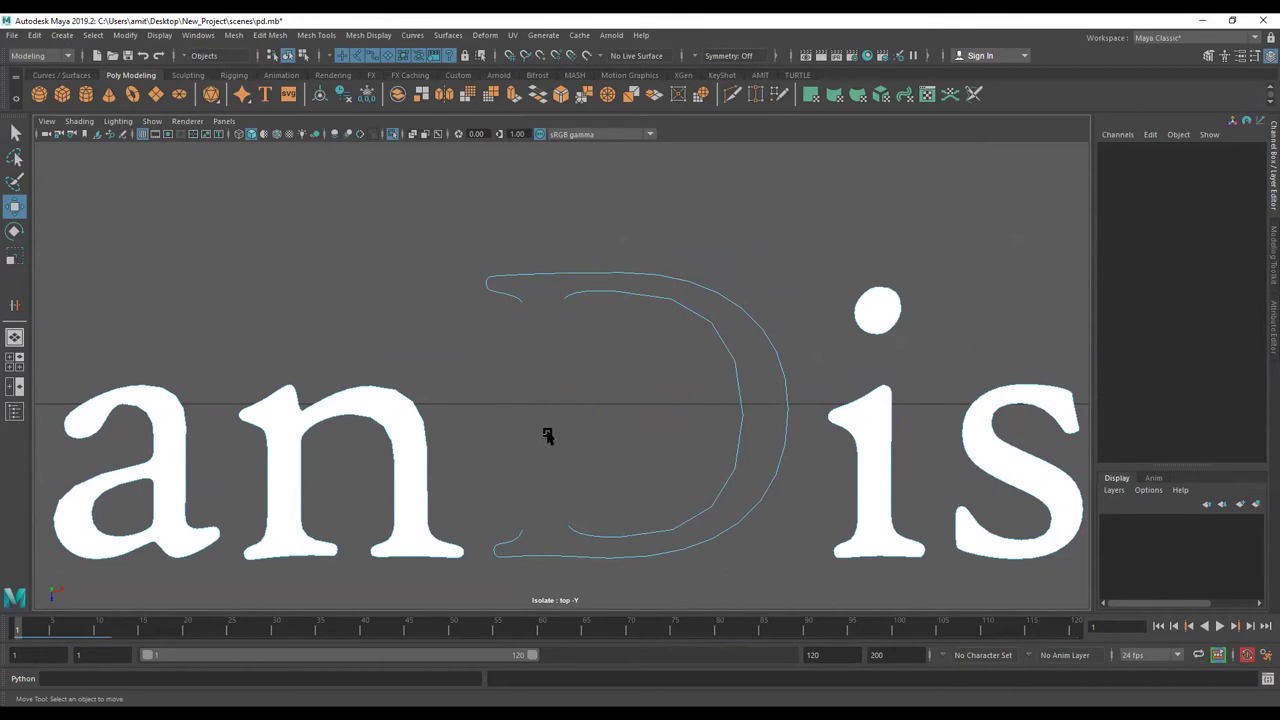
left_click_drag(547, 435, 557, 400, "alt")
mouse_move(557, 400)
right_mouse_down("alt")
mouse_move(563, 417)
mouse_move(582, 322)
right_mouse_up("alt")
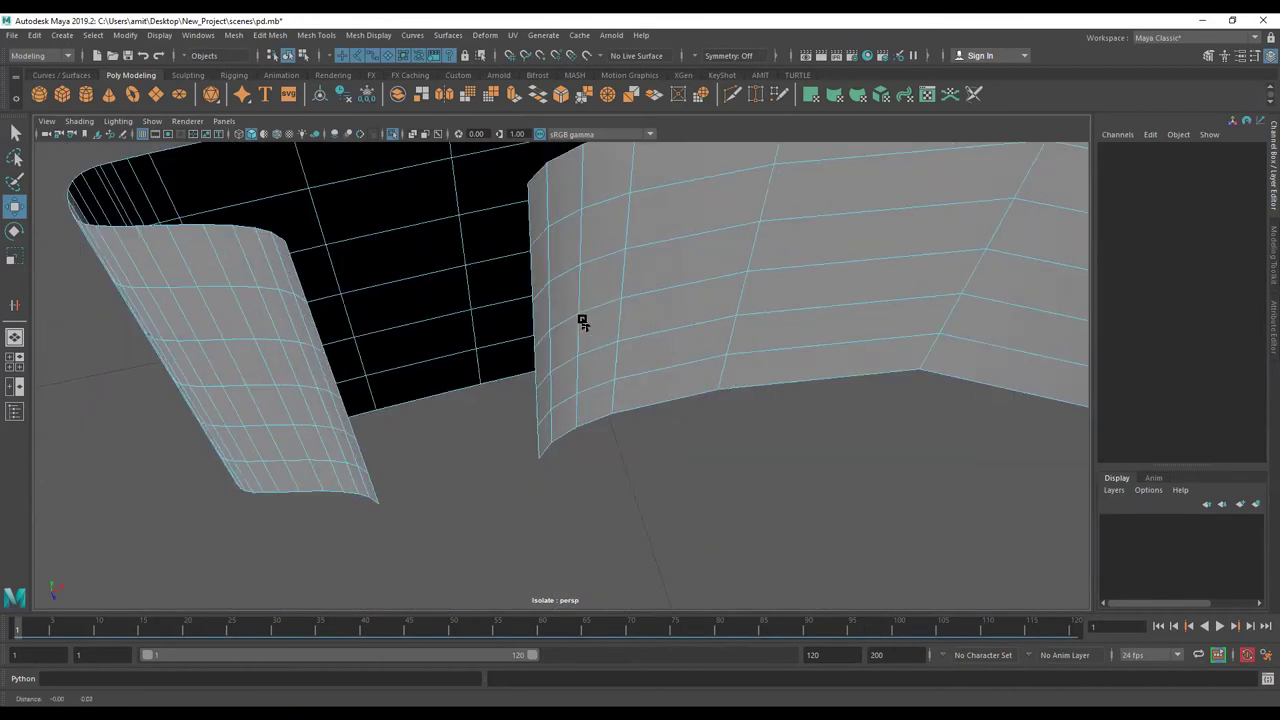
- Delete the middle wall piece inside the D
left_click_drag(583, 382, 574, 443, "alt")
double_click(574, 445)
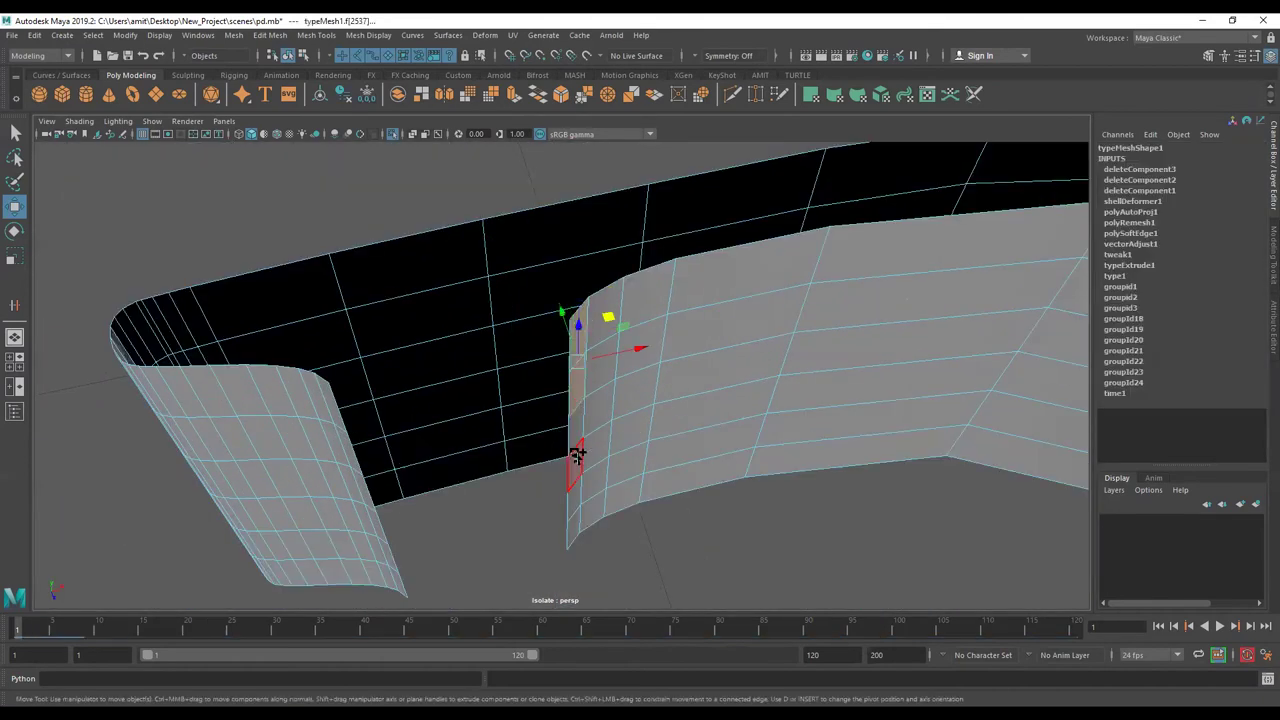
left_click(571, 502, "shift")
left_click(573, 521, "shift")
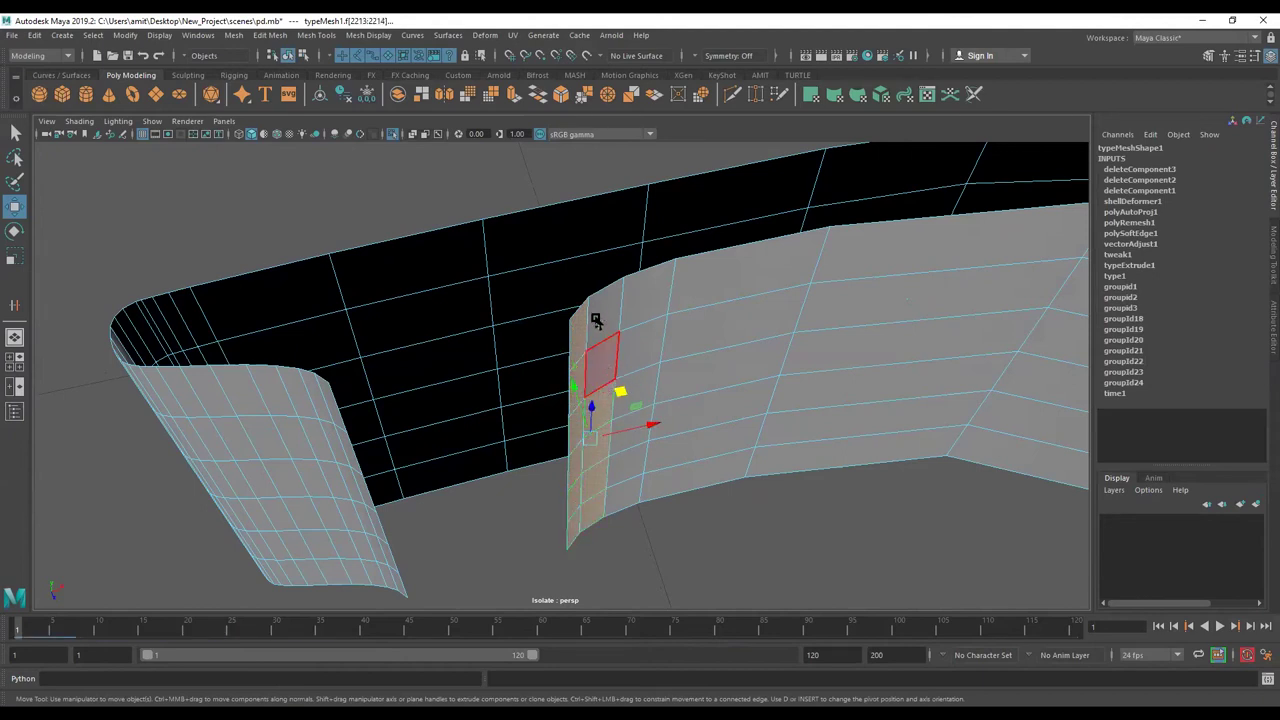
key("Delete")
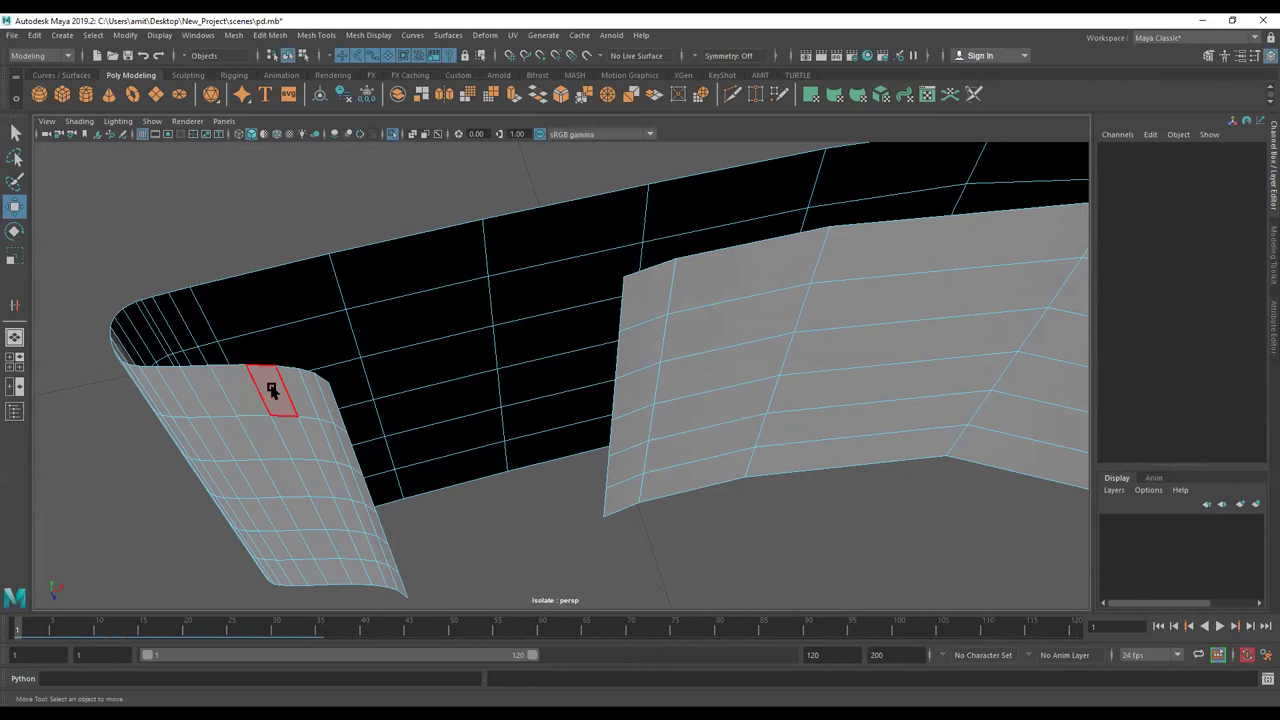
- Delete the vertical strip and the two narrow strips from the left wall
left_click(273, 392)
double_click(354, 574, "shift")
key("Delete")
left_click(337, 418)
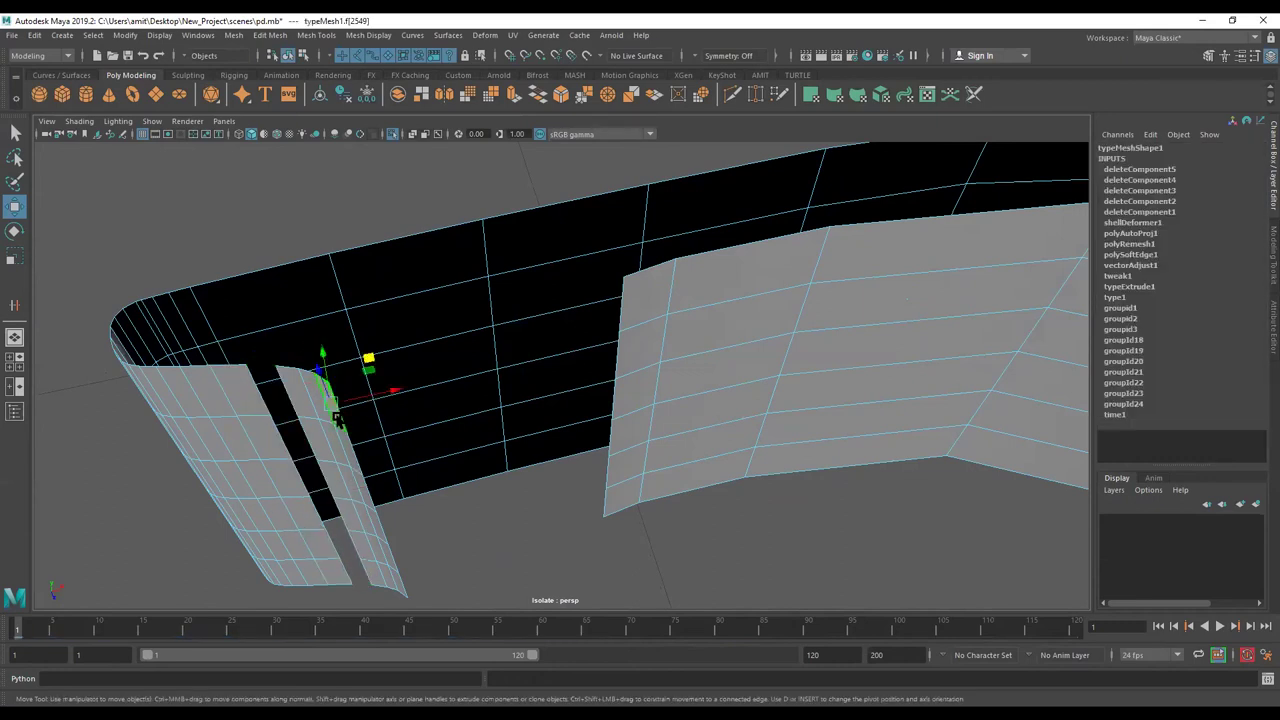
key("Delete")
left_click(325, 437)
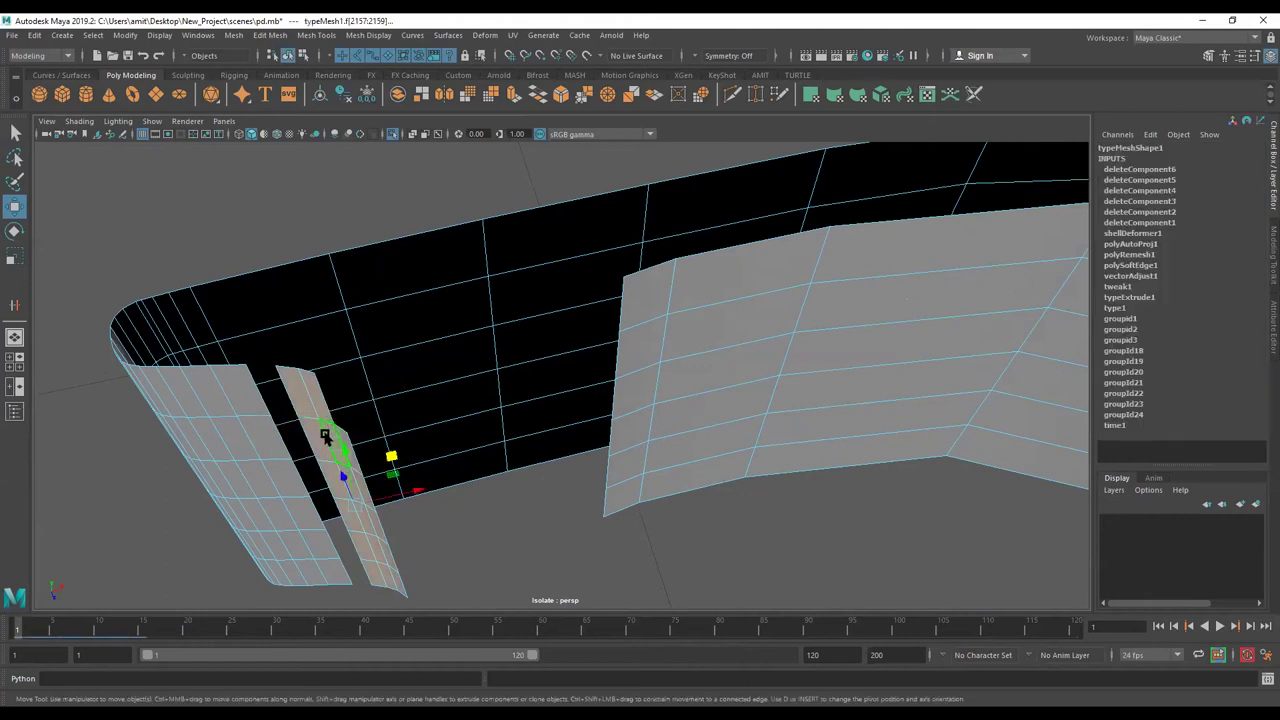
key("Delete")
- Select the border edges of the left and right wall pieces
right_click_drag(250, 385, 250, 345)
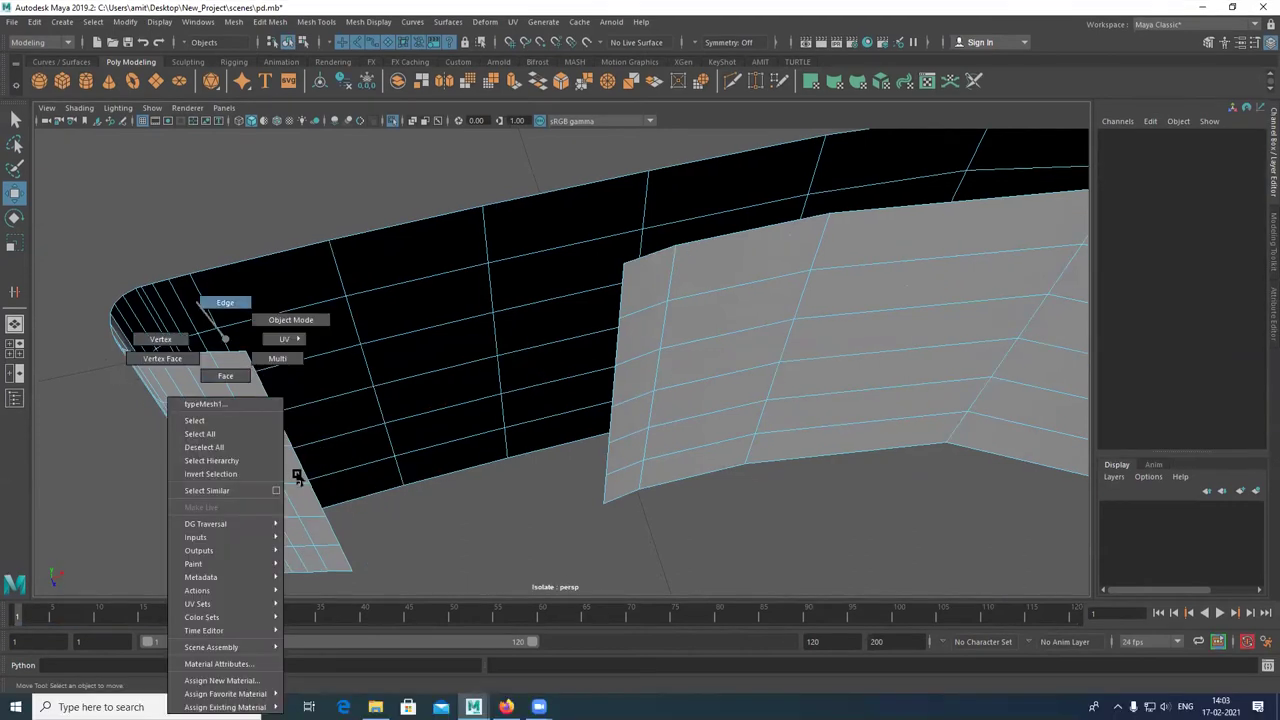
left_click(330, 520)
left_click(628, 302, "shift")
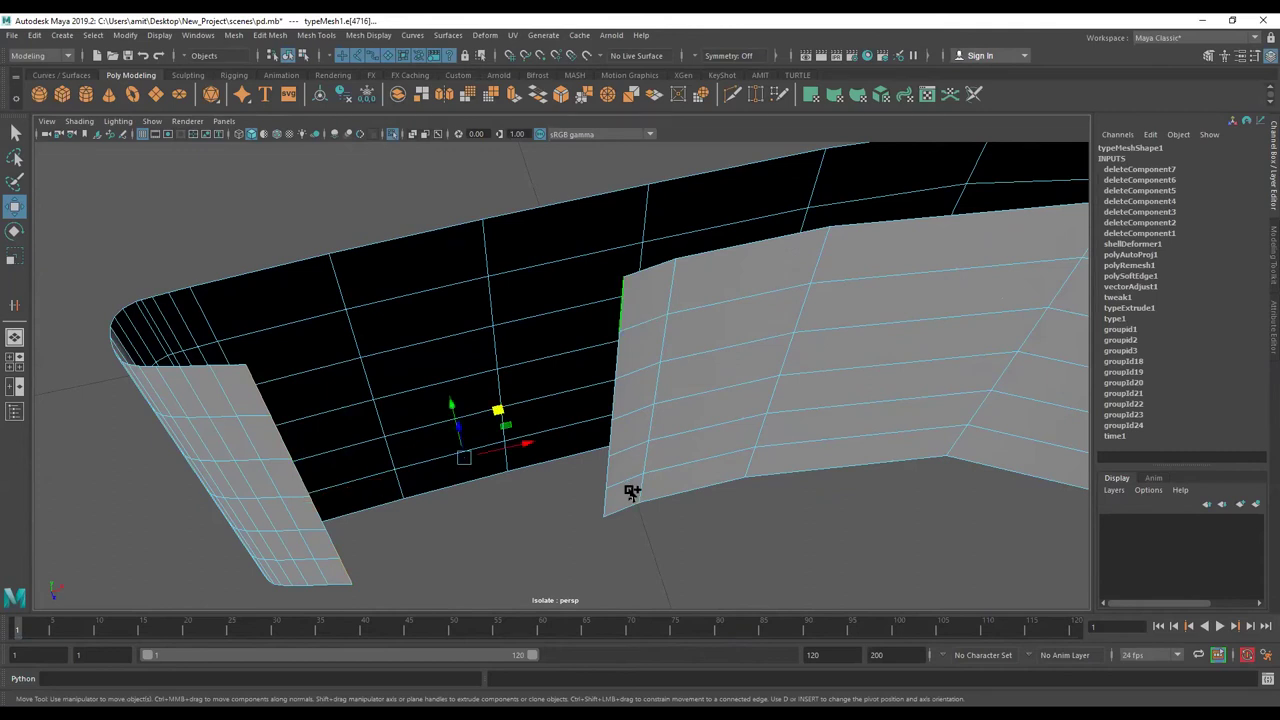
- Bridge the two selected D wall pieces into one continuous band
right_click_drag(530, 482, 600, 614, "shift")
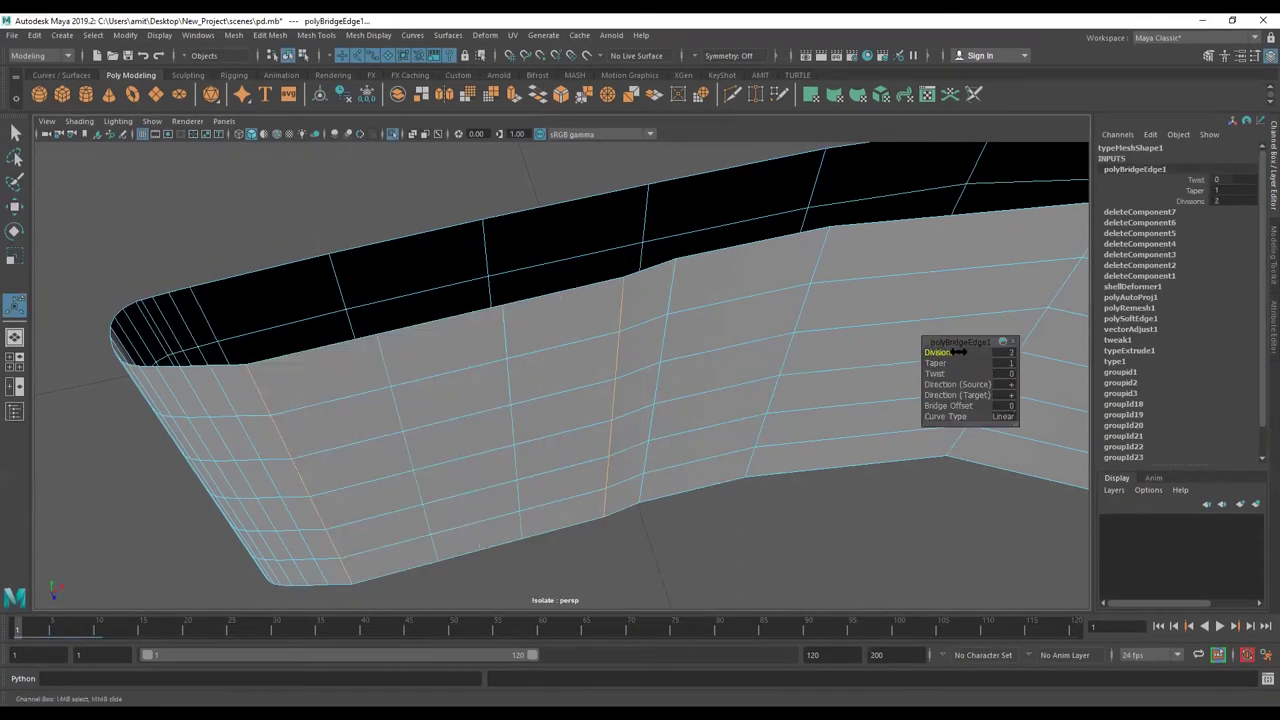
left_click(663, 466)
scroll(600, 400, "down", 5)
scroll(590, 385, "down", 3)
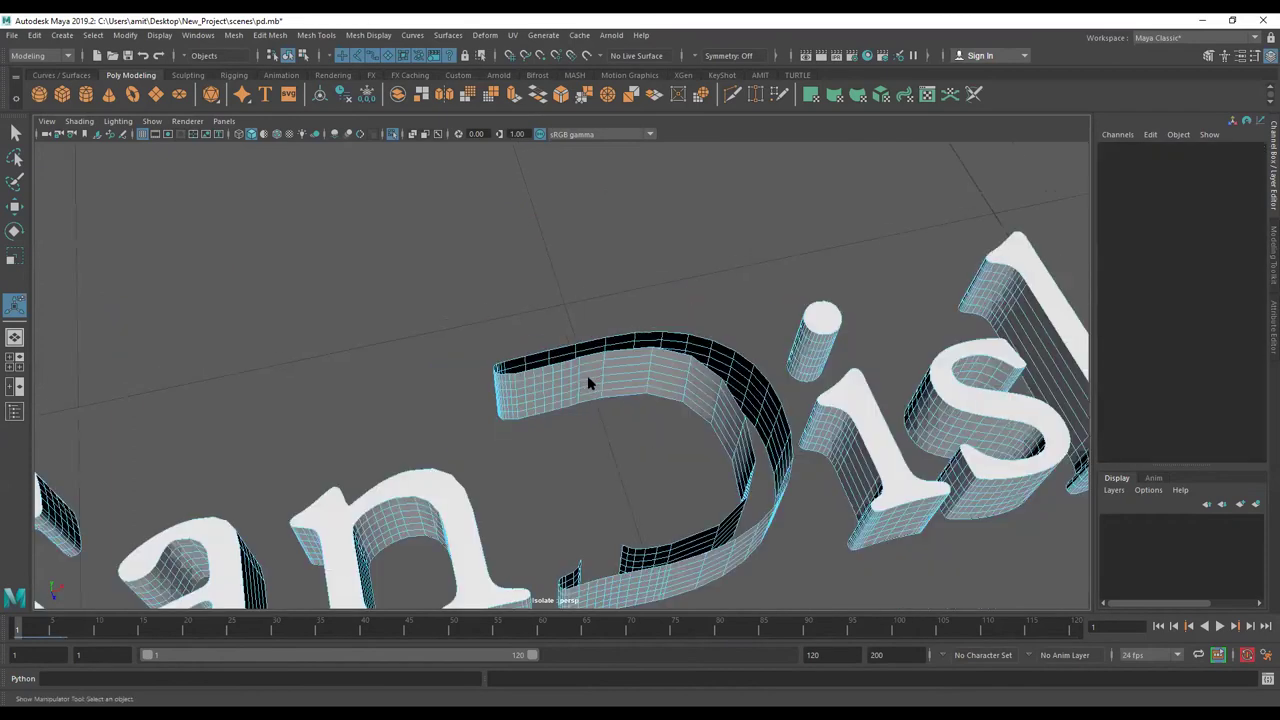
scroll(587, 375, "down", 5)
scroll(605, 440, "up", 5)
- Return to object mode and select the whole SanDisk text mesh
right_click_drag(590, 350, 650, 322)
left_click(604, 449)
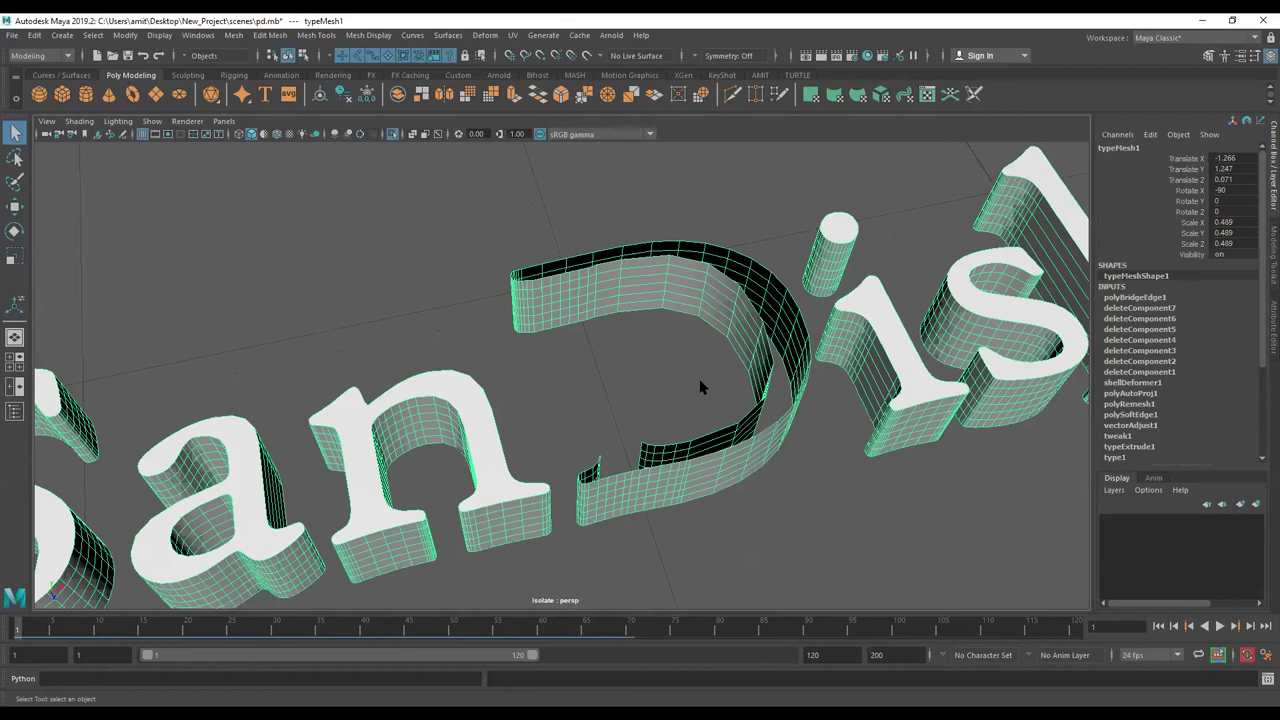
scroll(690, 385, "down", 1)
scroll(674, 380, "down", 1)
scroll(668, 380, "down", 1)
scroll(663, 400, "down", 1)
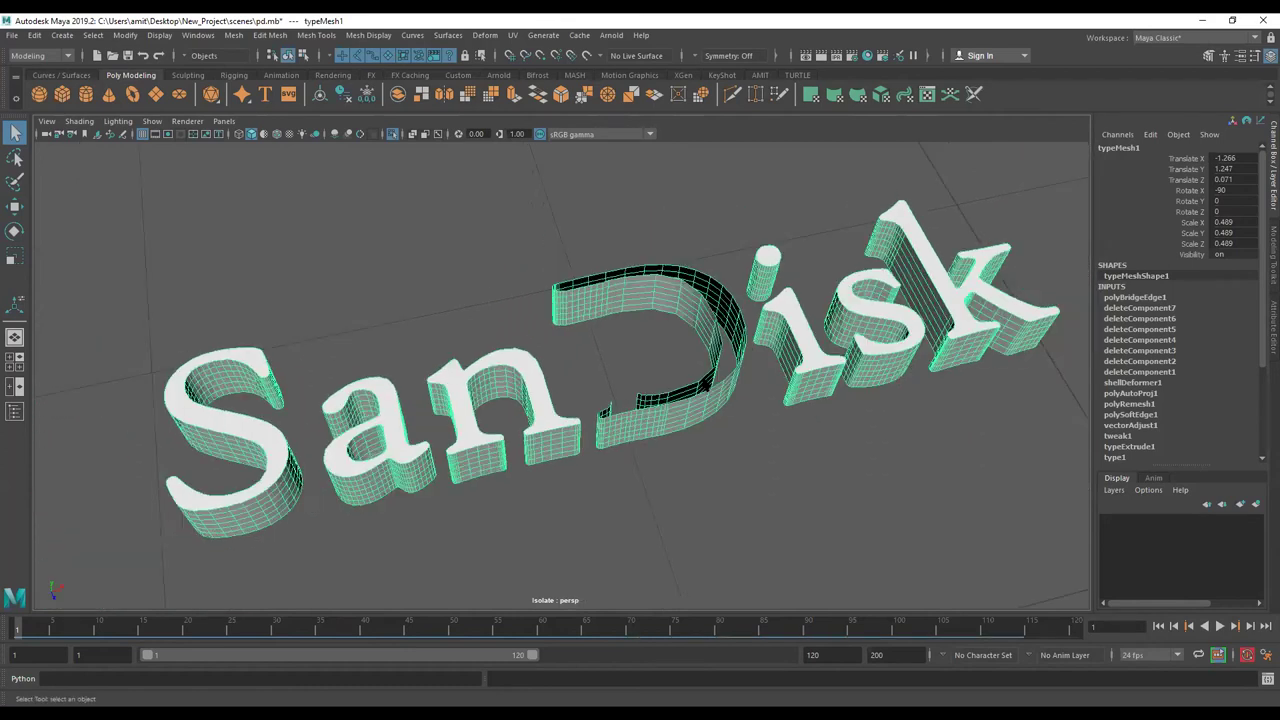
scroll(737, 349, "down", 2)
- Select the faces of the k and isk letters with the Move tool, then zoom to the D's lower end
mouse_move(680, 340)
right_mouse_down()
mouse_move(778, 340)
mouse_move(843, 316)
right_mouse_up()
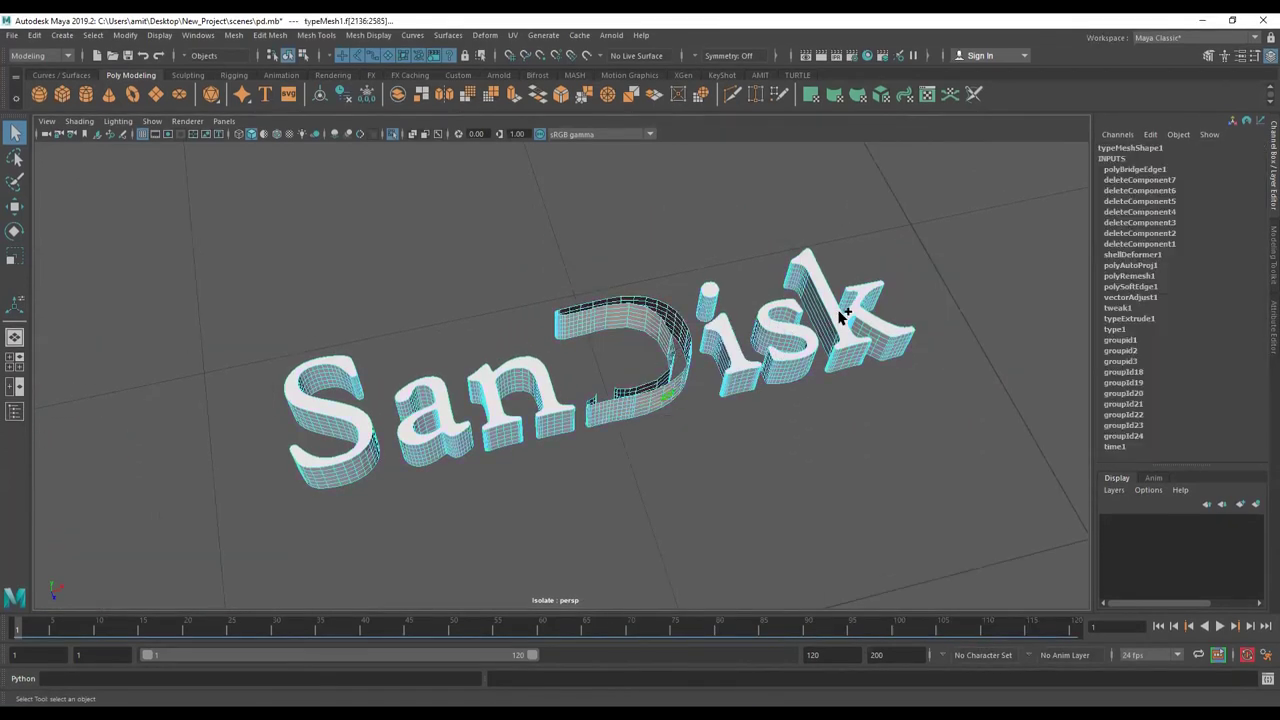
left_click(845, 320)
key("w")
left_click_drag(745, 300, 767, 327)
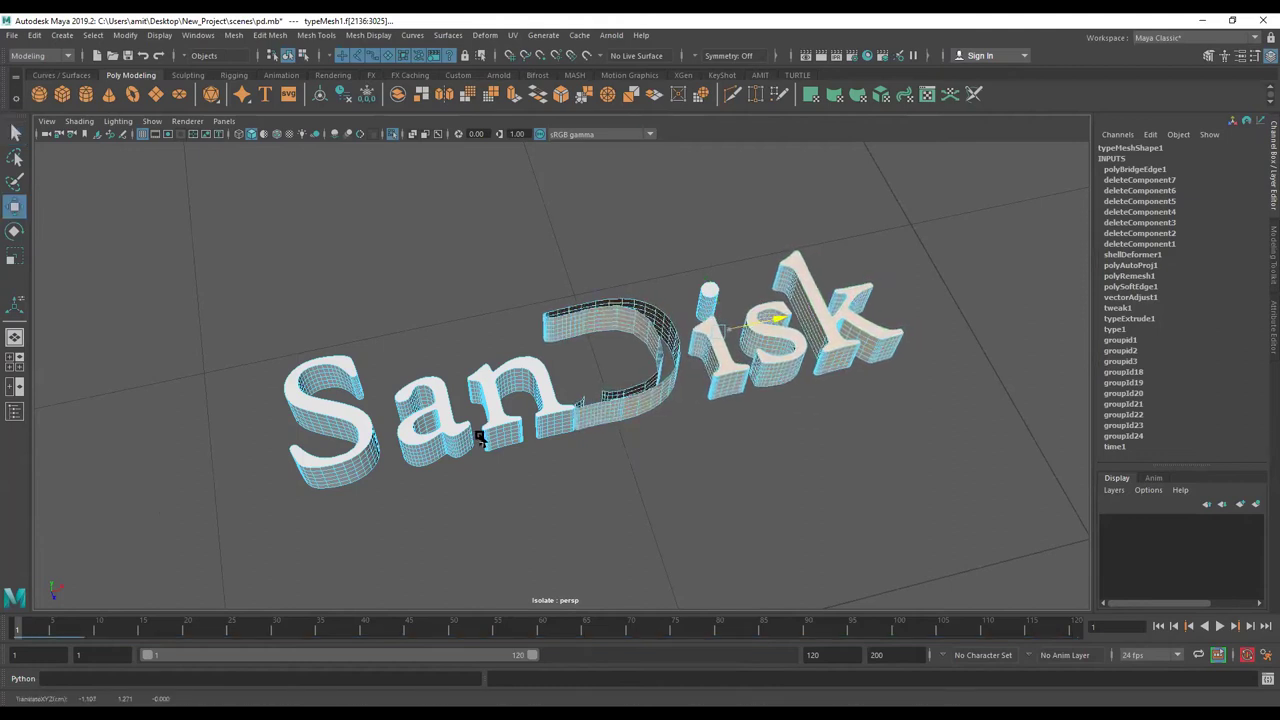
scroll(600, 448, "up", 2)
scroll(596, 455, "up", 2)
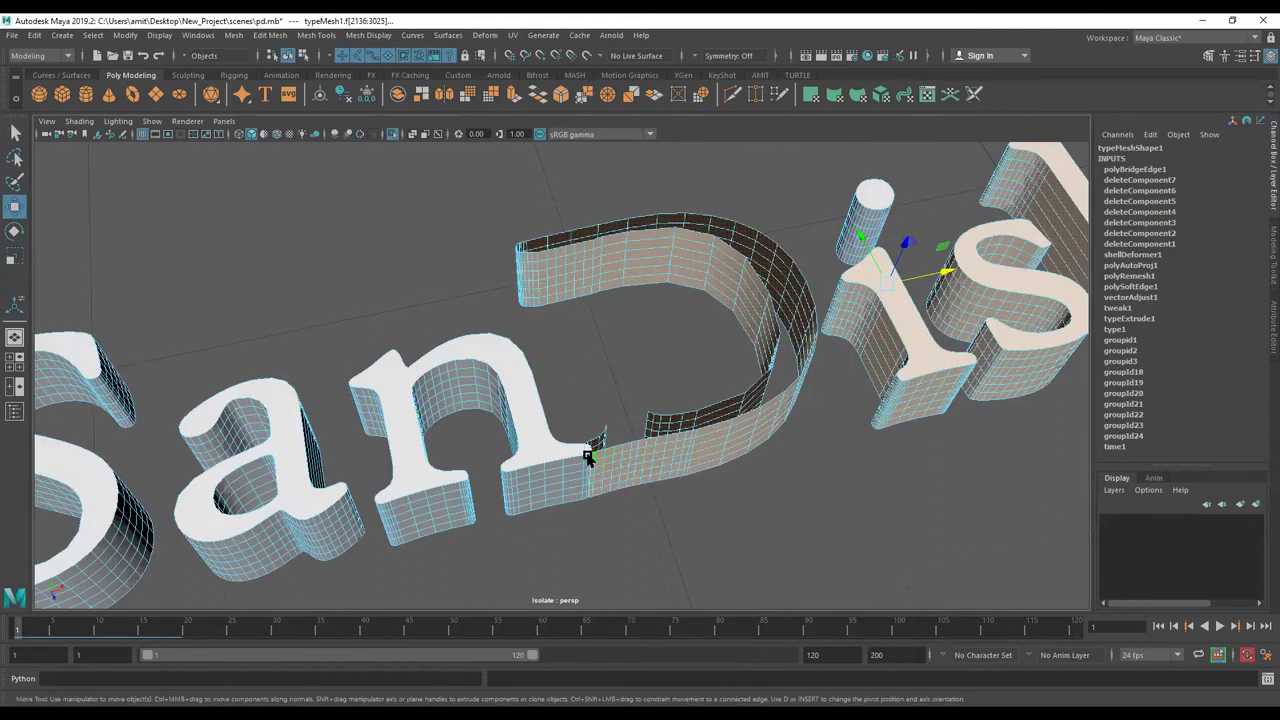
scroll(597, 430, "up", 4)
scroll(571, 423, "down", 2)
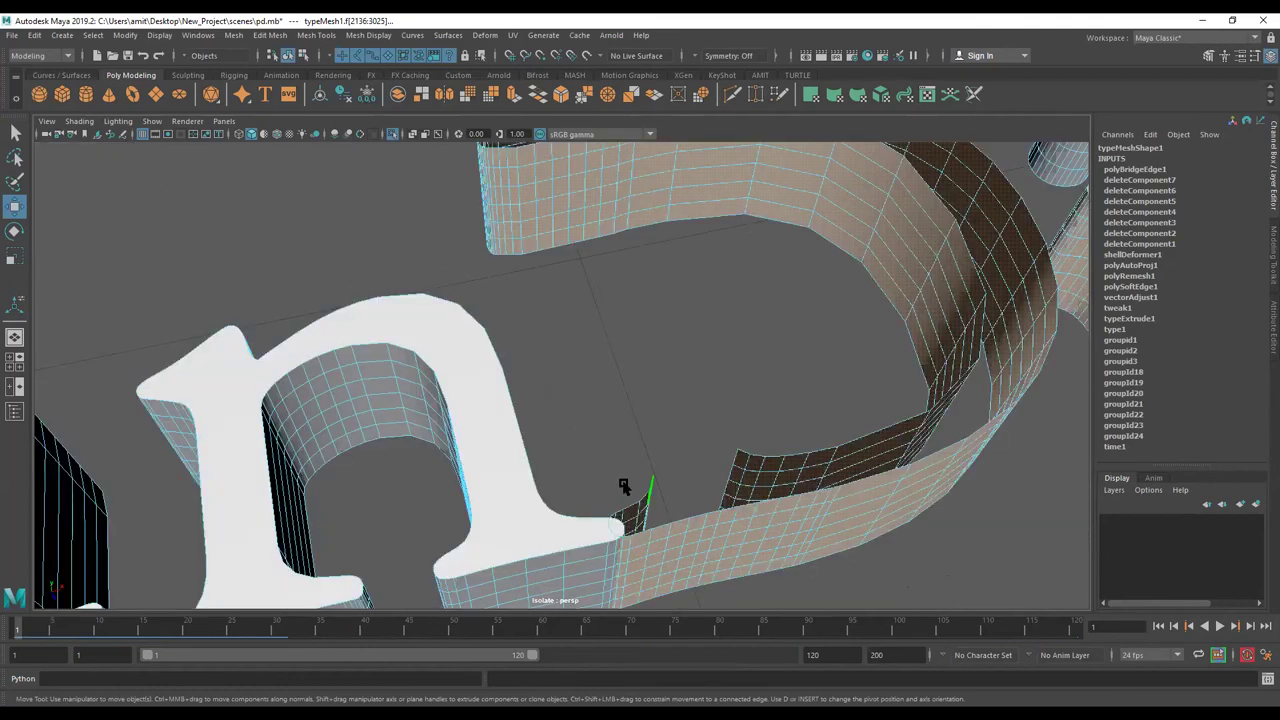
scroll(580, 400, "down", 3)
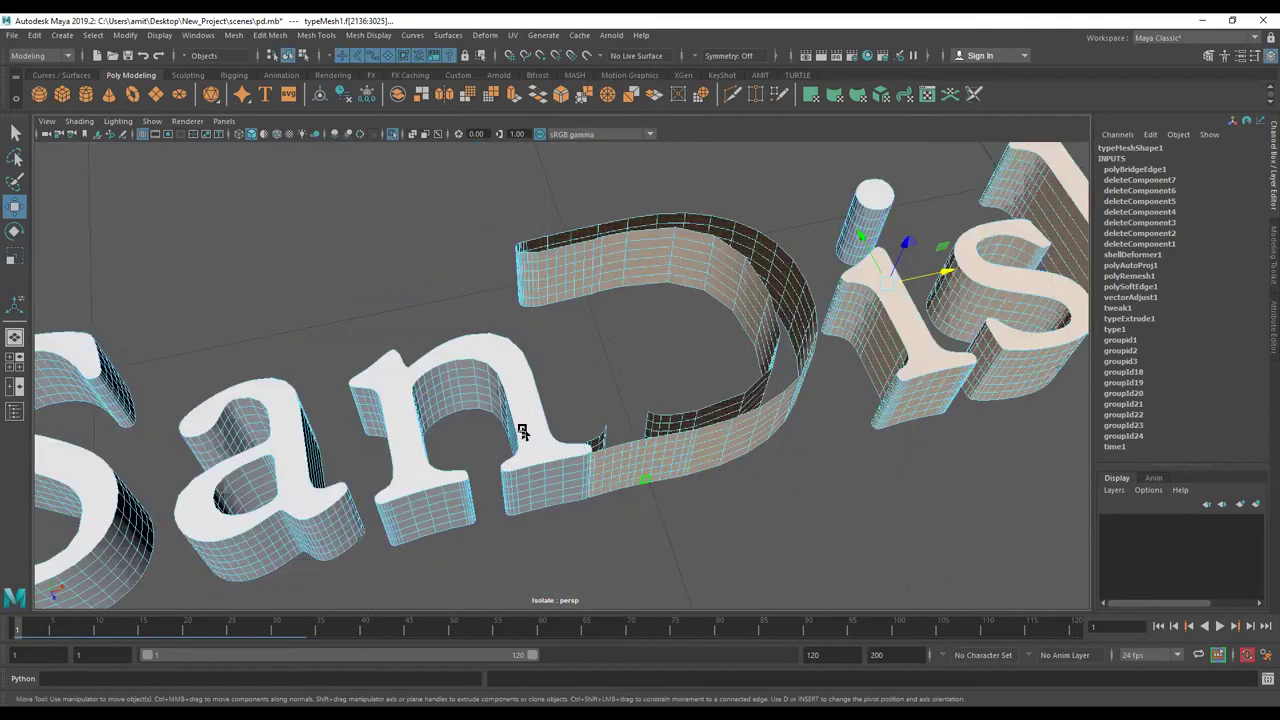
mouse_move(471, 432)
right_mouse_down("alt")
mouse_move(503, 486)
mouse_move(523, 351)
mouse_move(538, 425)
mouse_move(546, 357)
mouse_move(540, 486)
mouse_move(717, 354)
mouse_move(570, 485)
right_mouse_up("alt")
- Delete the stray patch faces and the small fin near the n
left_click(810, 348)
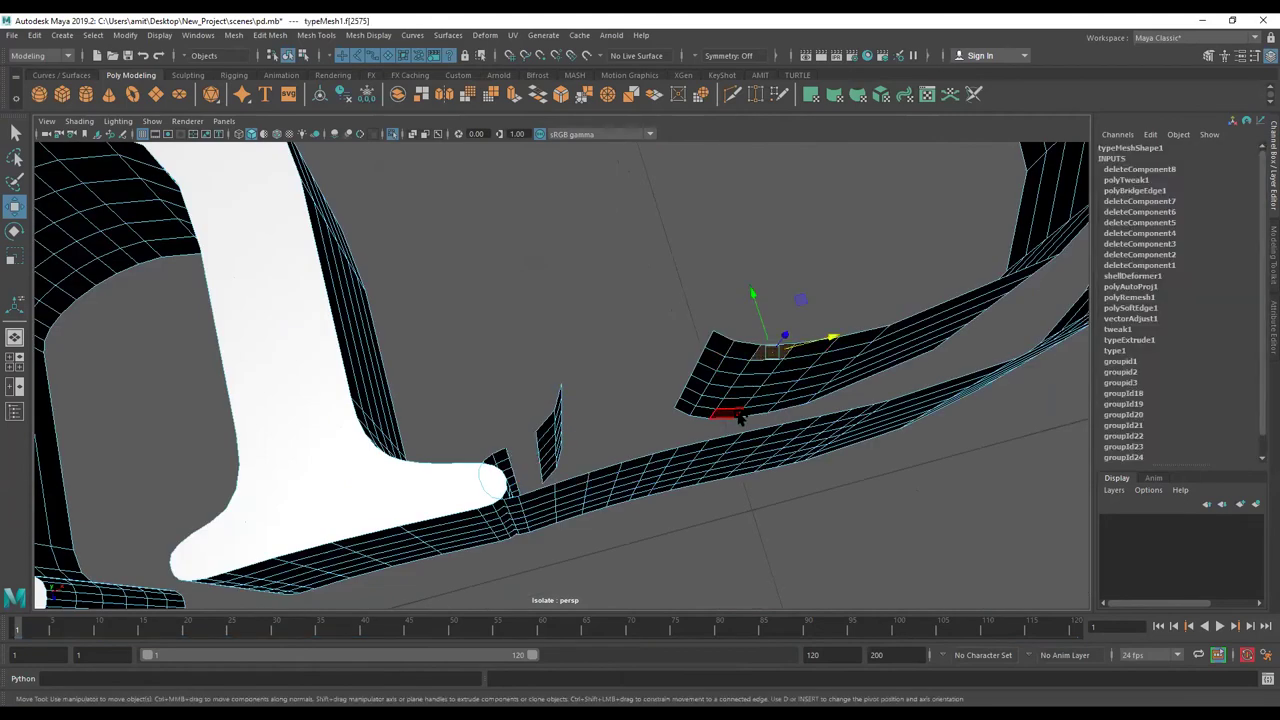
left_click(815, 348)
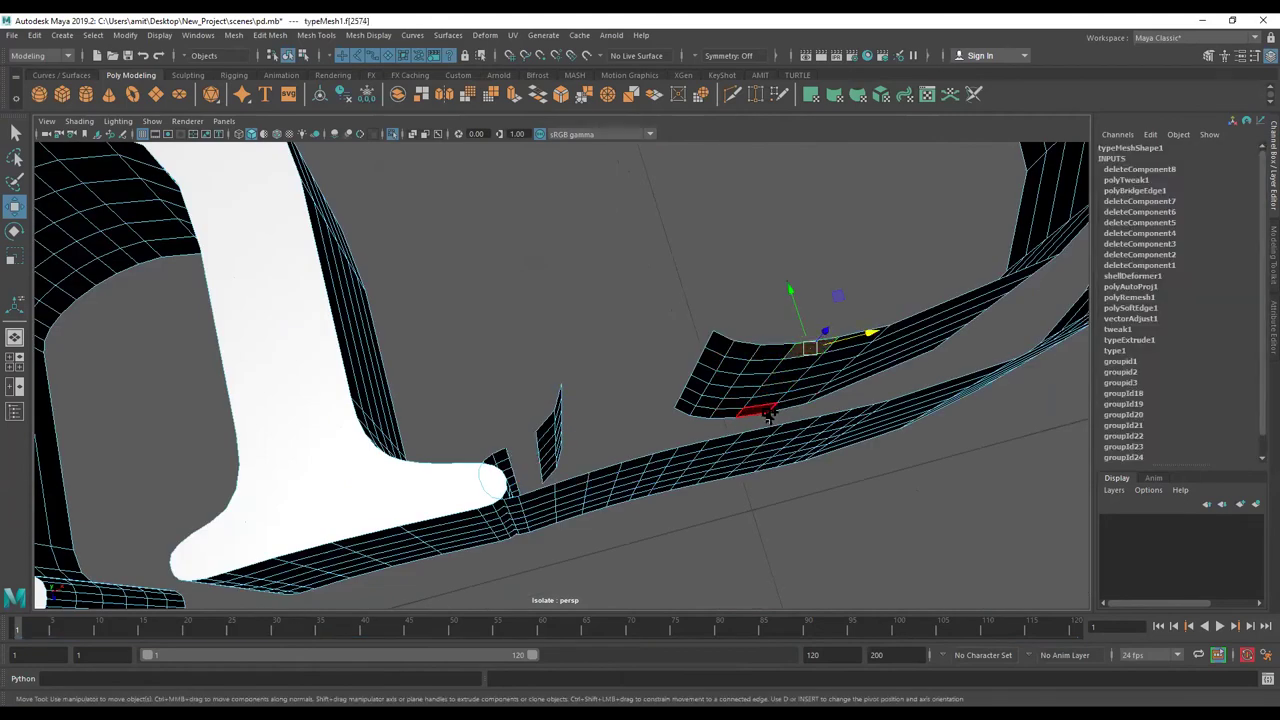
key("Delete")
left_click(737, 365)
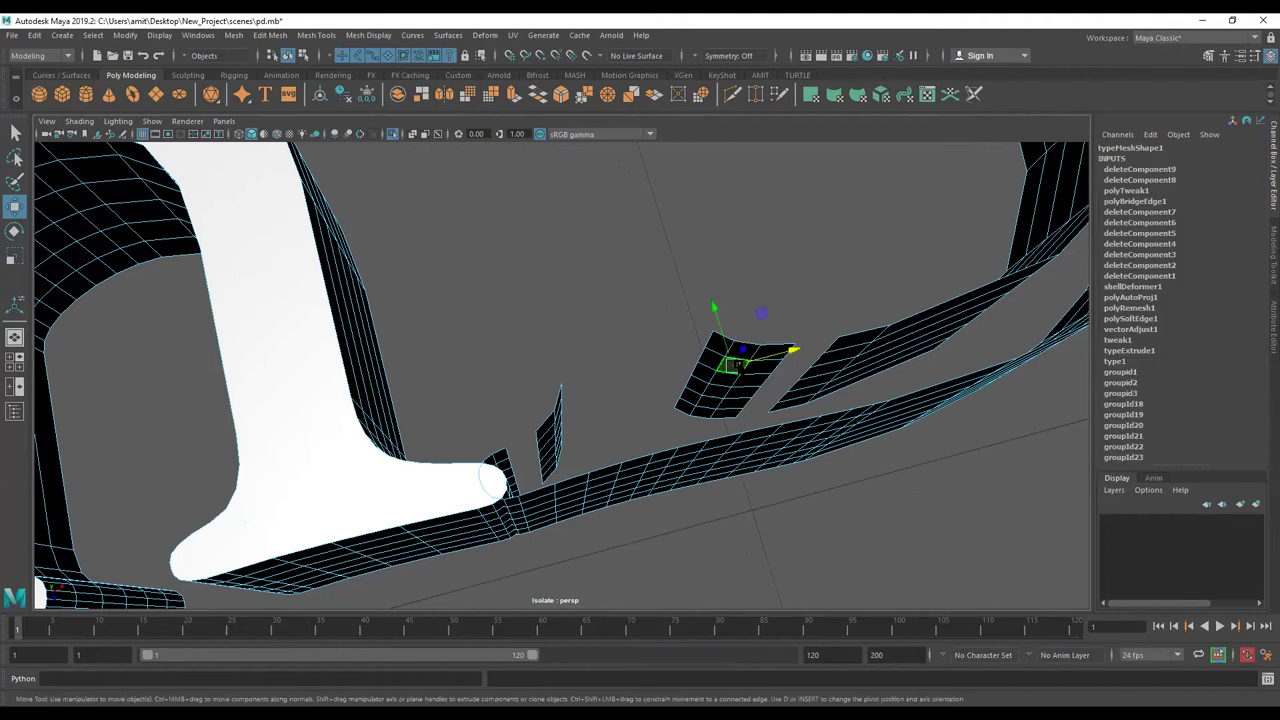
key("Delete")
left_click(546, 438)
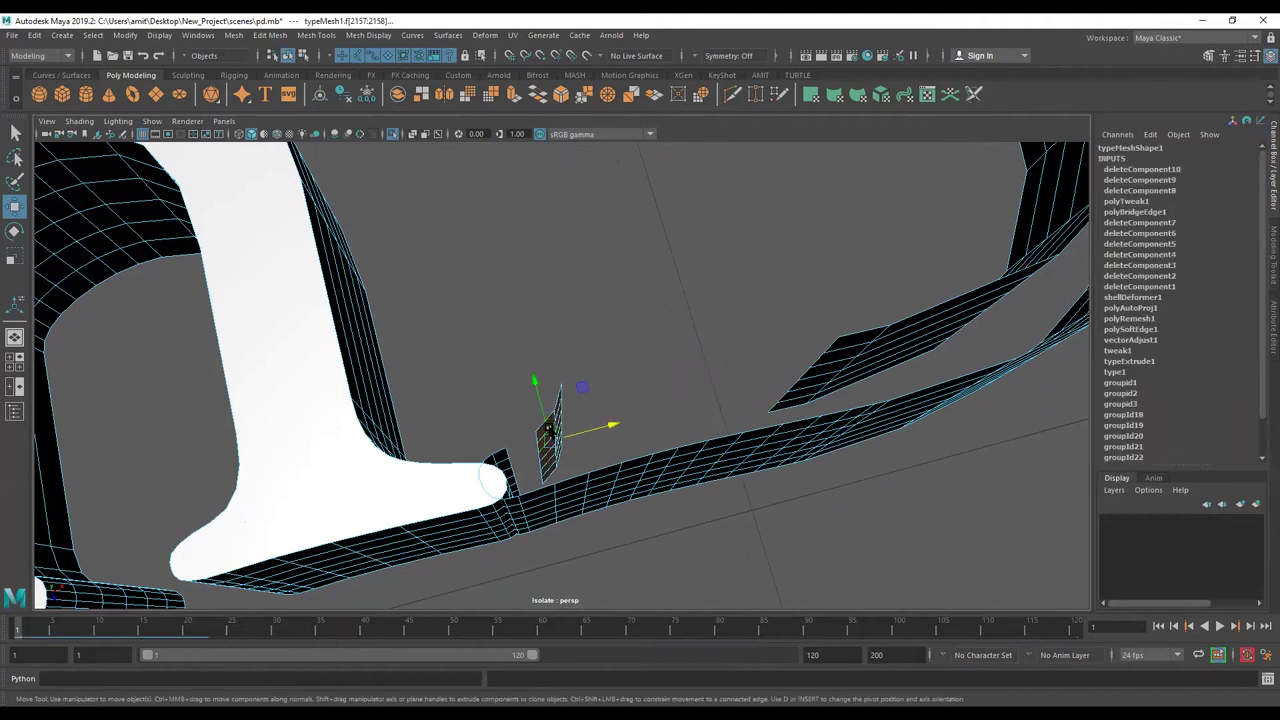
key("Delete")
- Select the open border edges beside the n in edge mode
right_click_drag(545, 335, 543, 300)
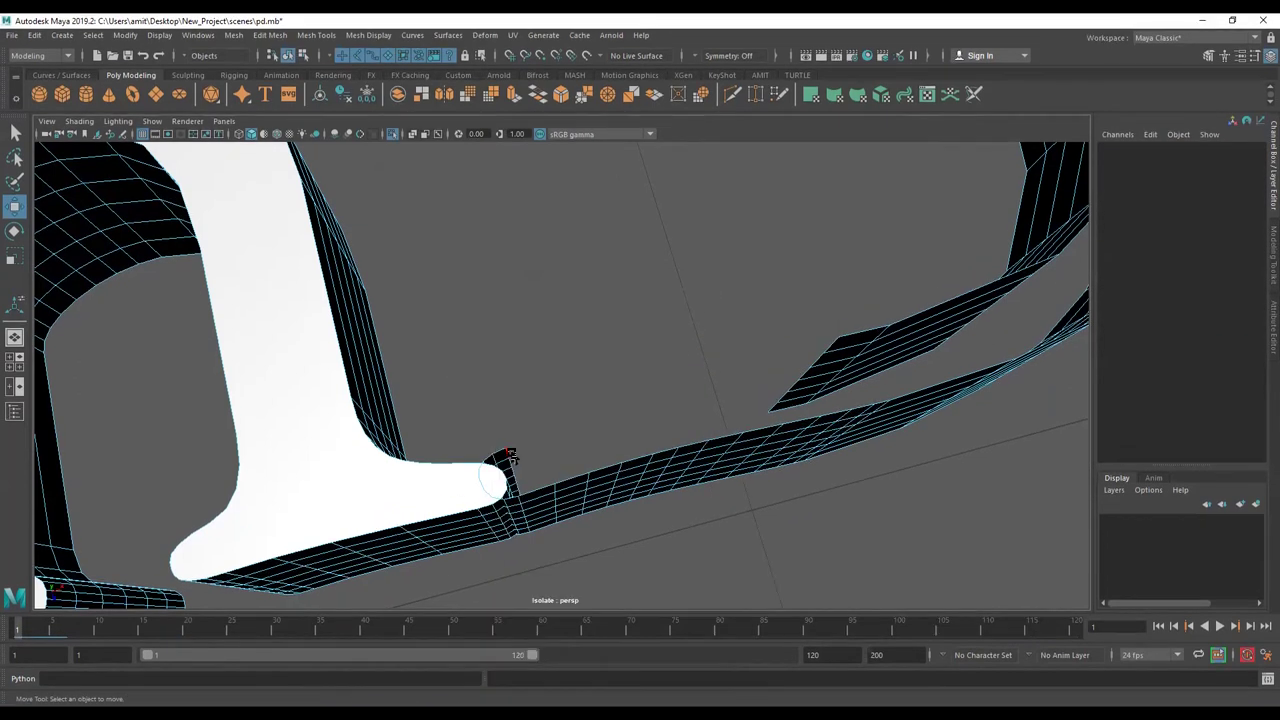
double_click(790, 405)
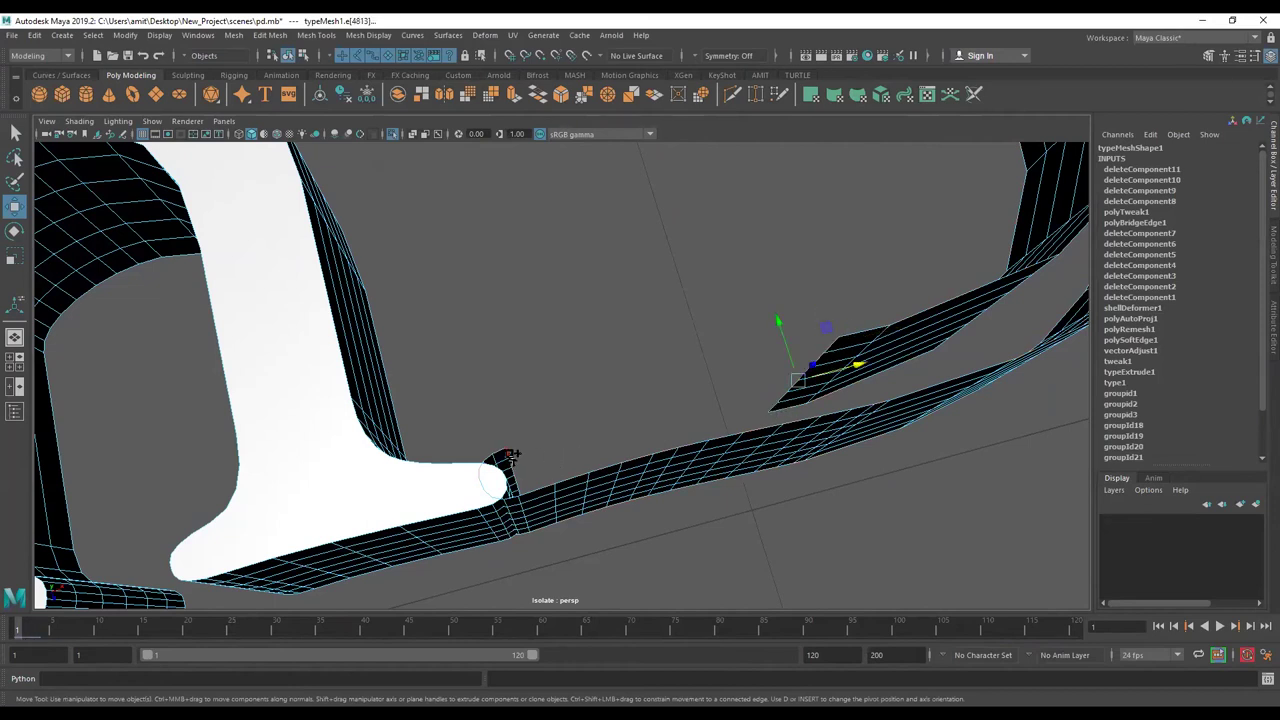
scroll(540, 475, "down", 5)
mouse_move(523, 486)
left_mouse_down("alt")
mouse_move(451, 429)
mouse_move(466, 380)
mouse_move(449, 471)
mouse_move(449, 437)
left_mouse_up("alt")
scroll(466, 380, "up", 5)
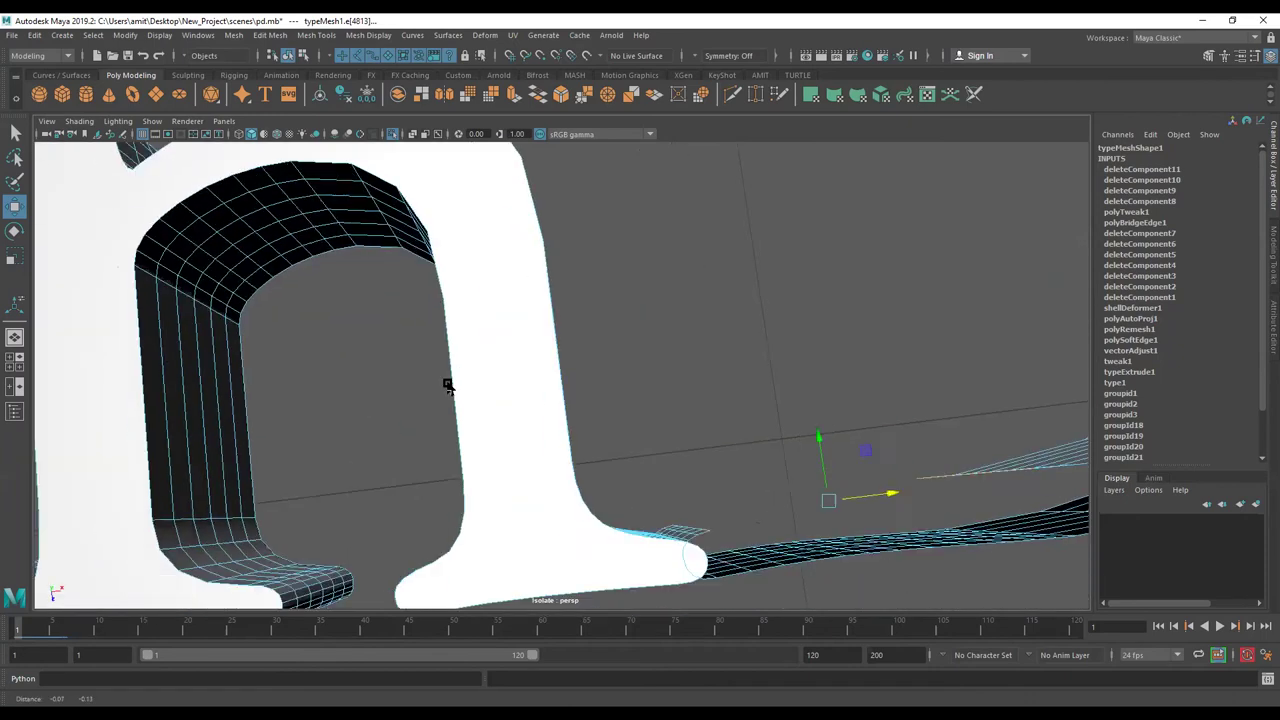
scroll(449, 437, "up", 3)
scroll(394, 400, "up", 2)
left_click_drag(394, 400, 390, 430, "alt")
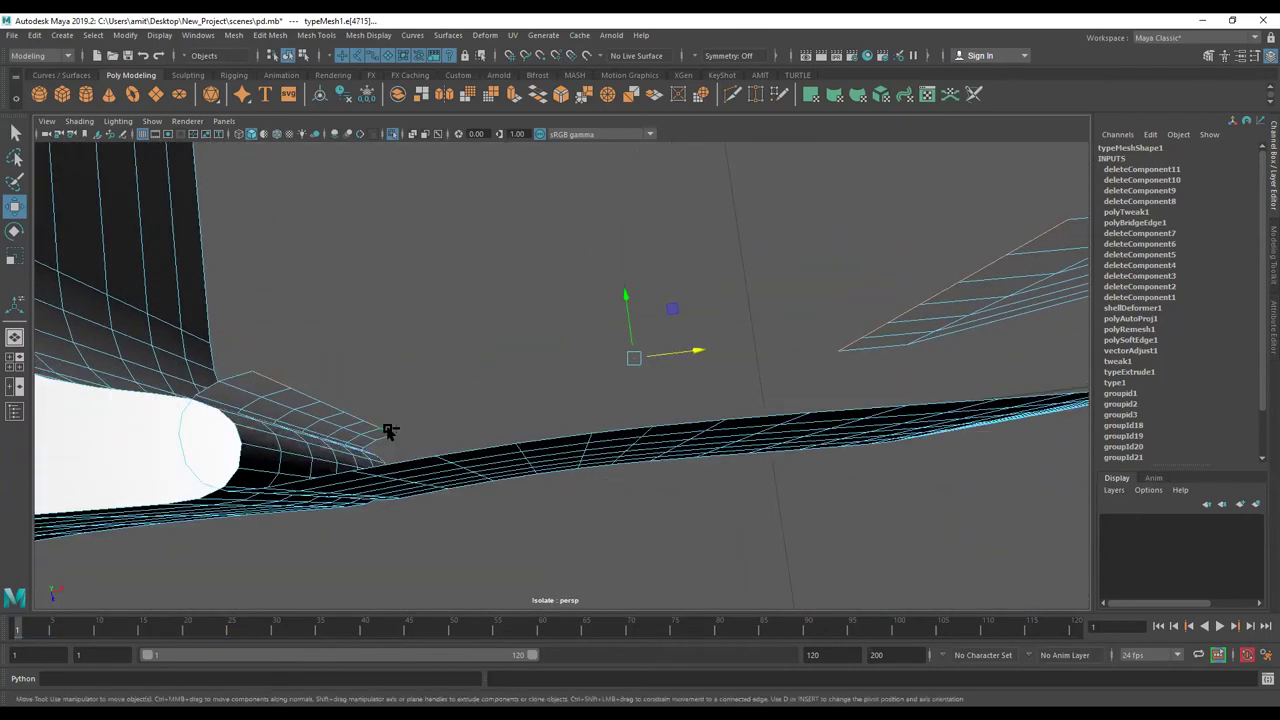
- Bridge the selected edges as polyBridgeEdge2 with 5 divisions
right_click(388, 430, "shift")
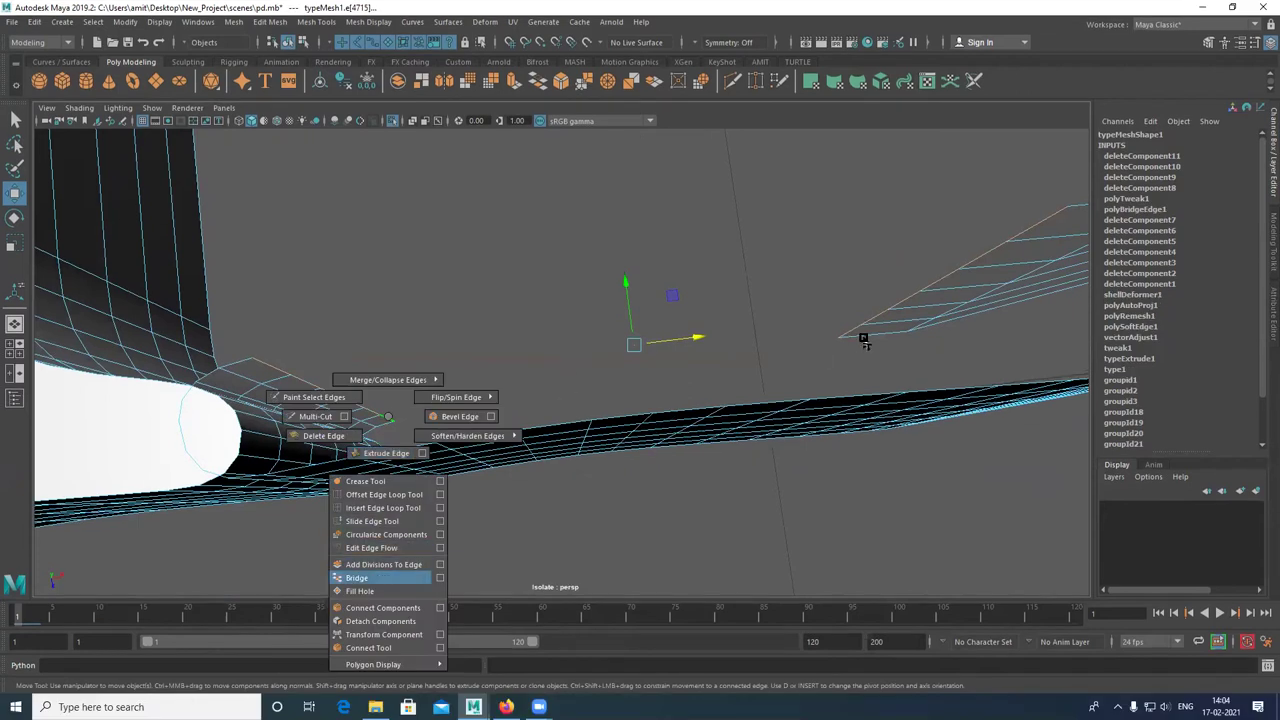
left_click(356, 578)
scroll(966, 349, "down", 3)
scroll(966, 349, "down", 3)
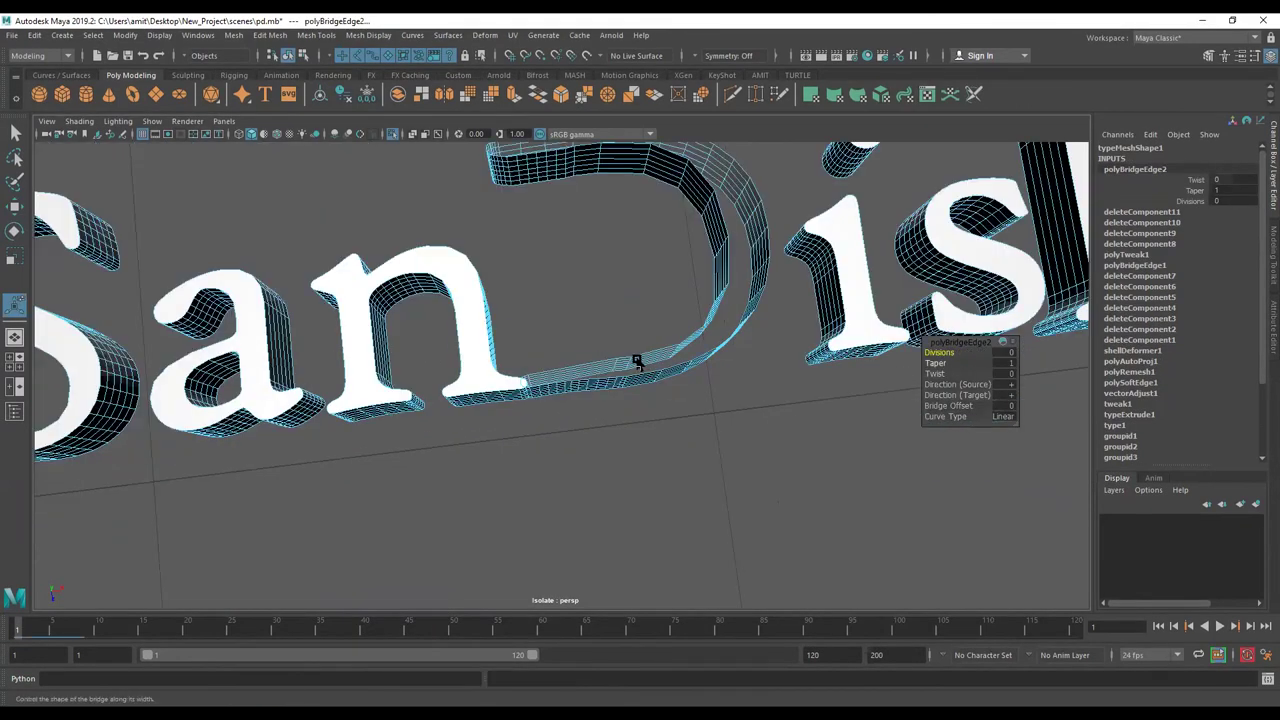
middle_click_drag(638, 365, 568, 357)
- Exit the bridge editor and zoom the top view onto the text
key("space")
scroll(600, 434, "up", 1)
scroll(586, 394, "up", 3)
scroll(598, 347, "up", 2)
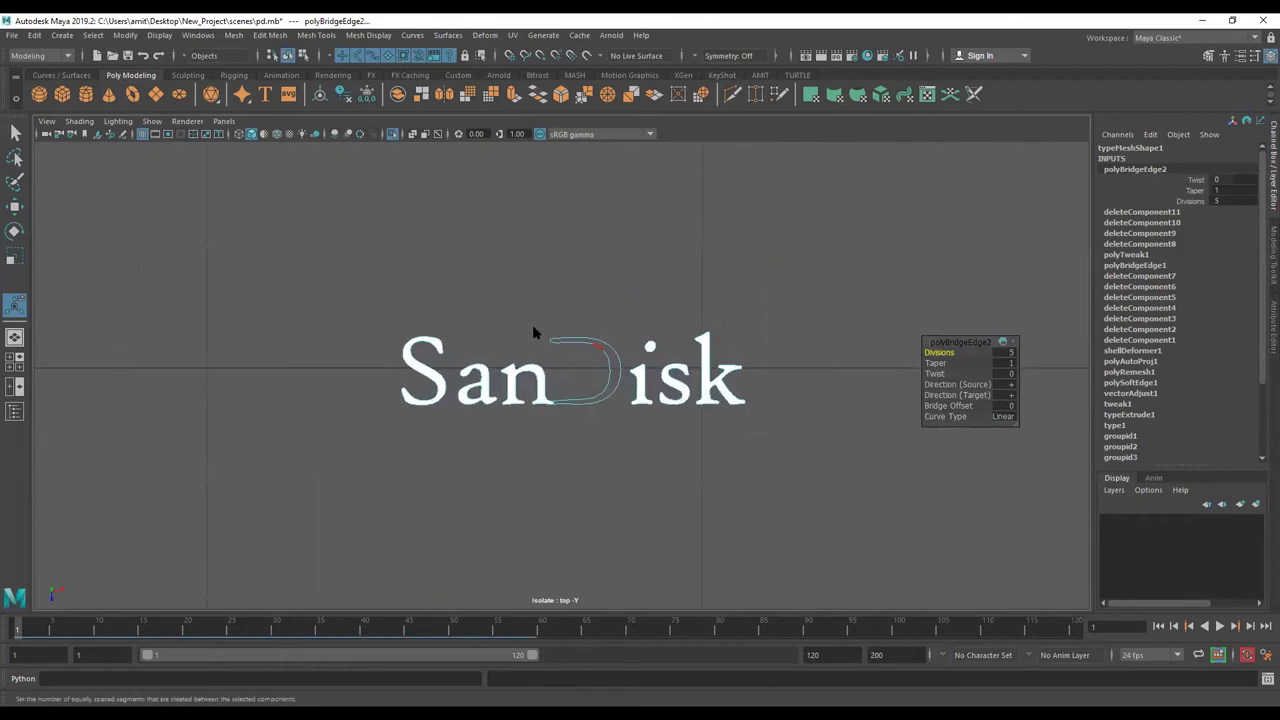
key("q")
scroll(586, 334, "up", 2)
scroll(580, 370, "up", 2)
scroll(578, 368, "up", 1)
scroll(558, 300, "up", 2)
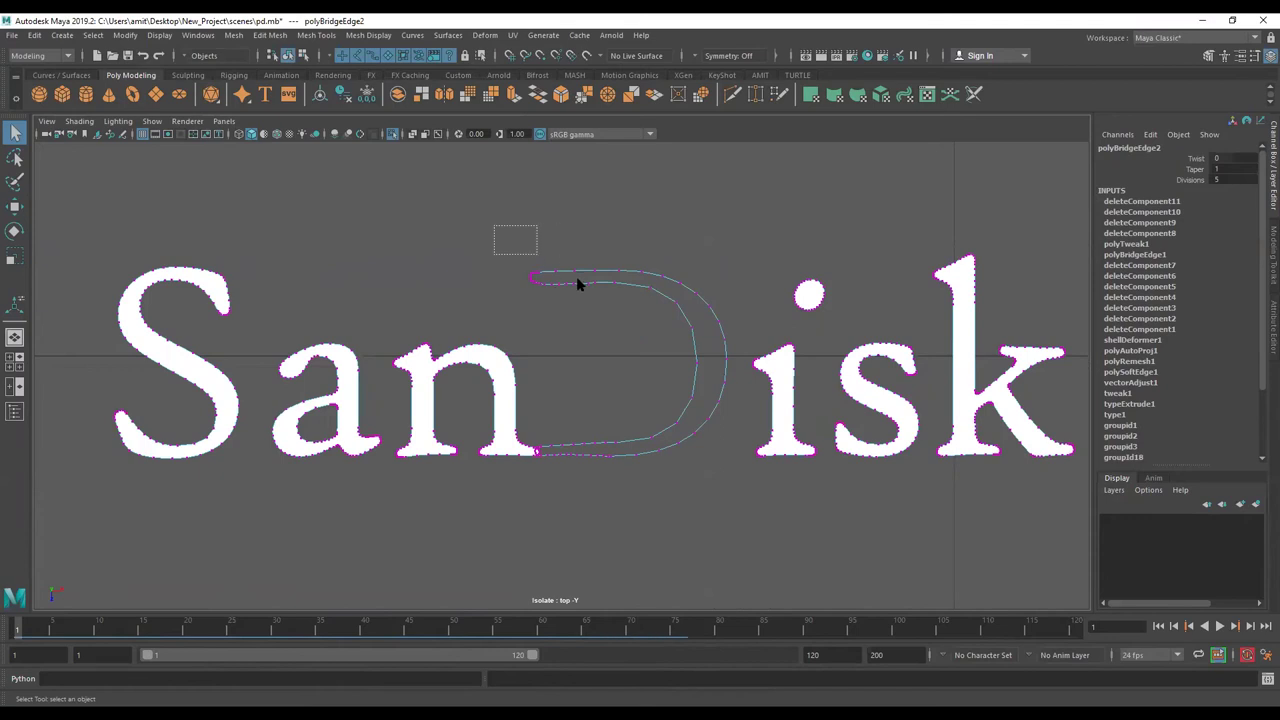
- Select the D's faces and scale them to 0.958 in X
left_click_drag(576, 280, 590, 282)
left_click(625, 271)
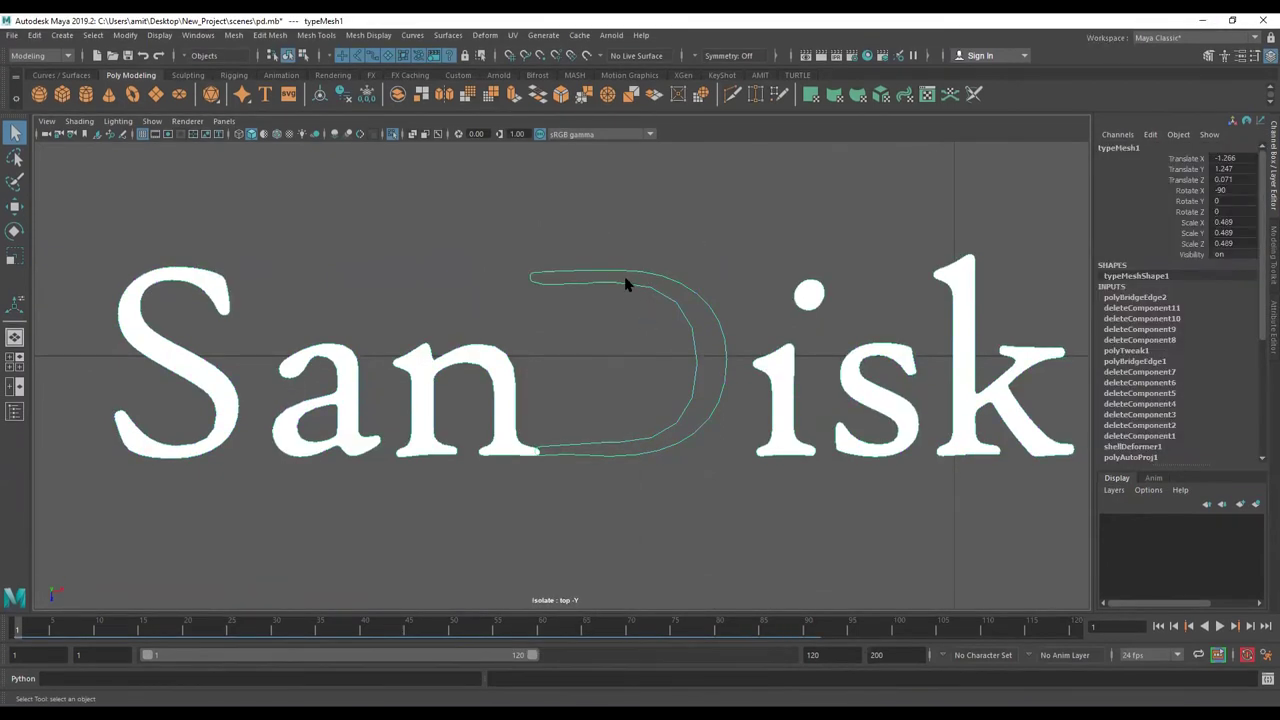
right_click_drag(624, 290, 645, 315)
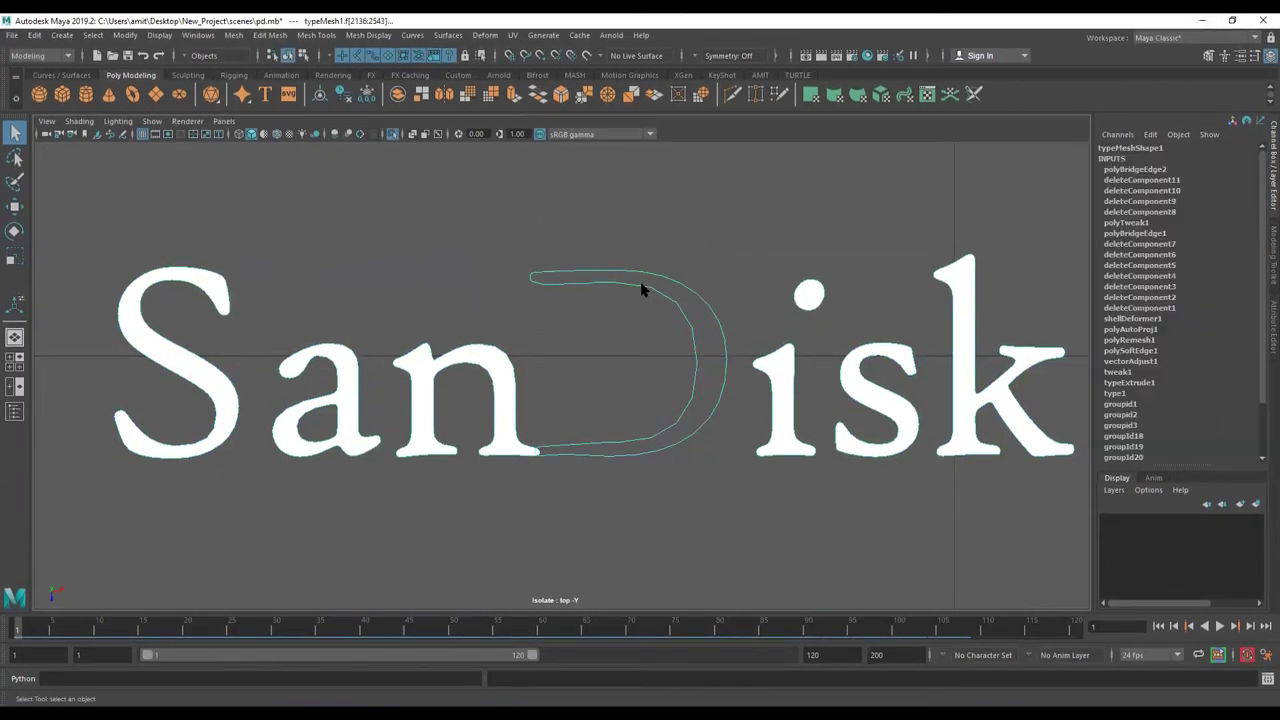
mouse_move(679, 274)
left_mouse_down("alt")
mouse_move(663, 366)
mouse_move(634, 389)
left_mouse_up("alt")
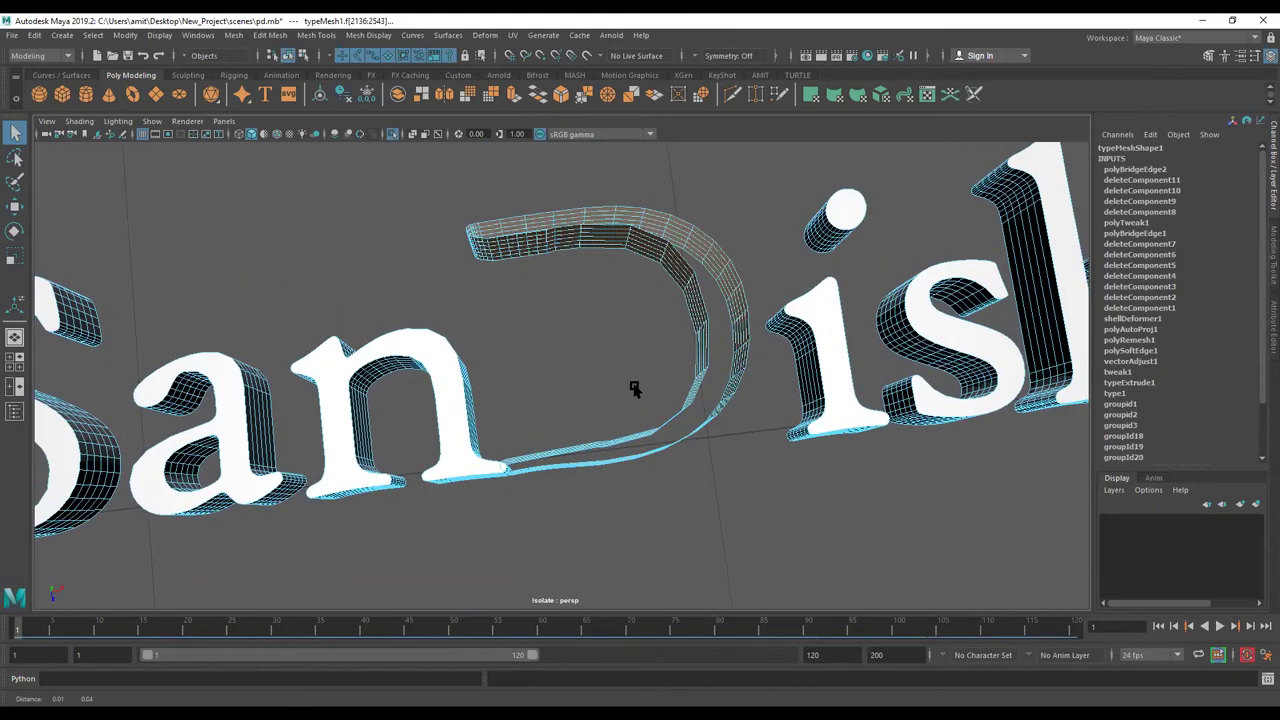
key("r")
middle_click_drag(687, 380, 685, 368)
key("bracketleft")
- Move the i, s and k letter faces left in X toward the D
key("w")
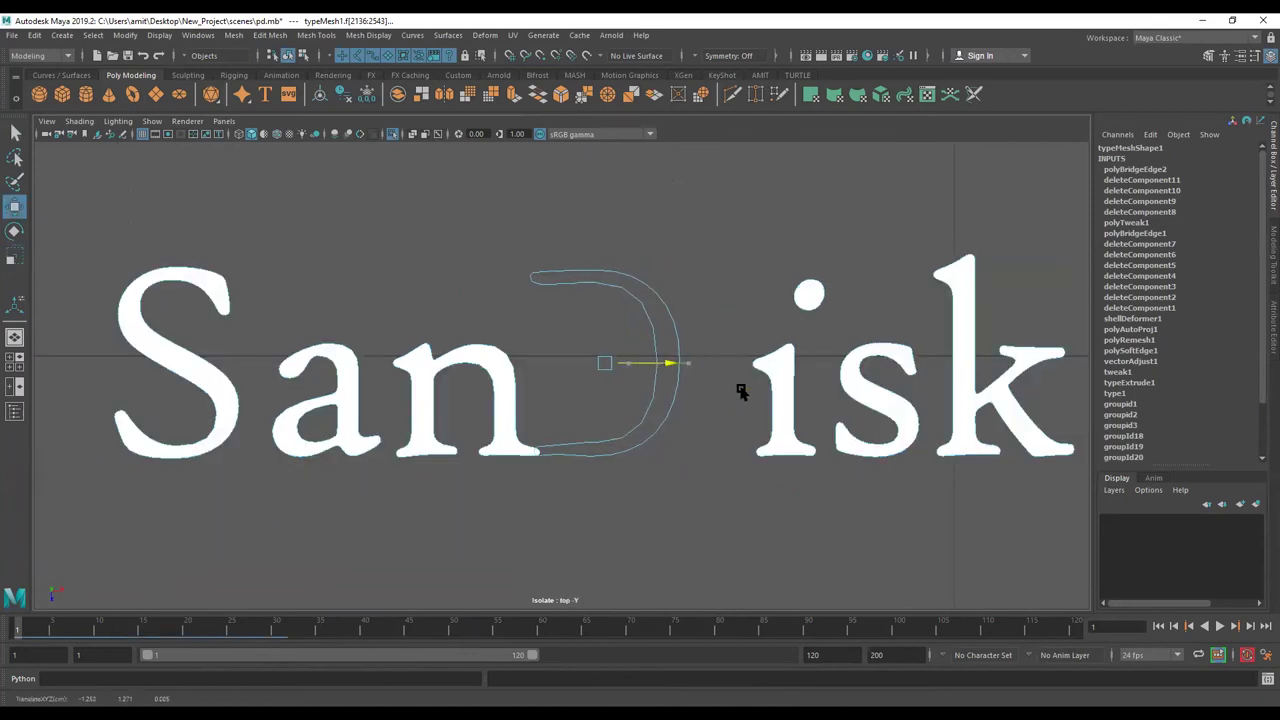
left_click(777, 366, "shift")
left_click(853, 366, "shift")
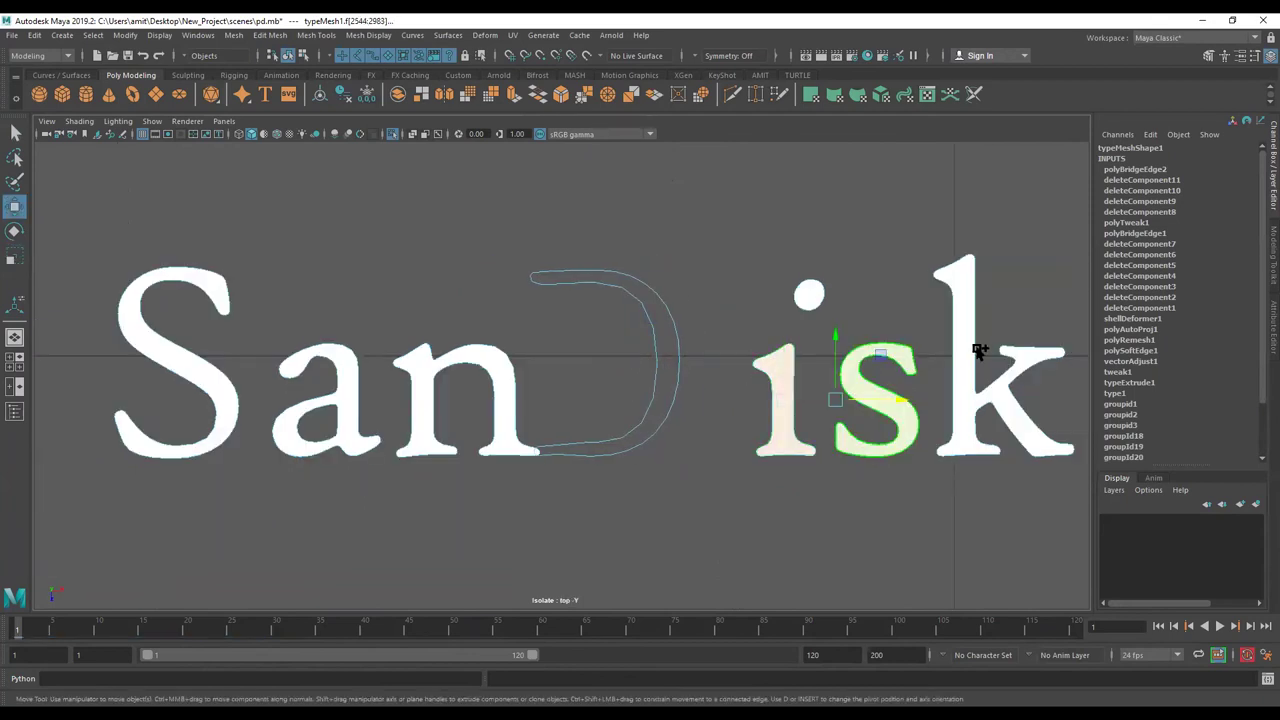
left_click(964, 358, "shift")
left_click(805, 292, "shift")
left_click_drag(949, 360, 903, 362)
- Slide the i's dot left to line up with its stem
left_click(777, 286)
left_click(760, 294)
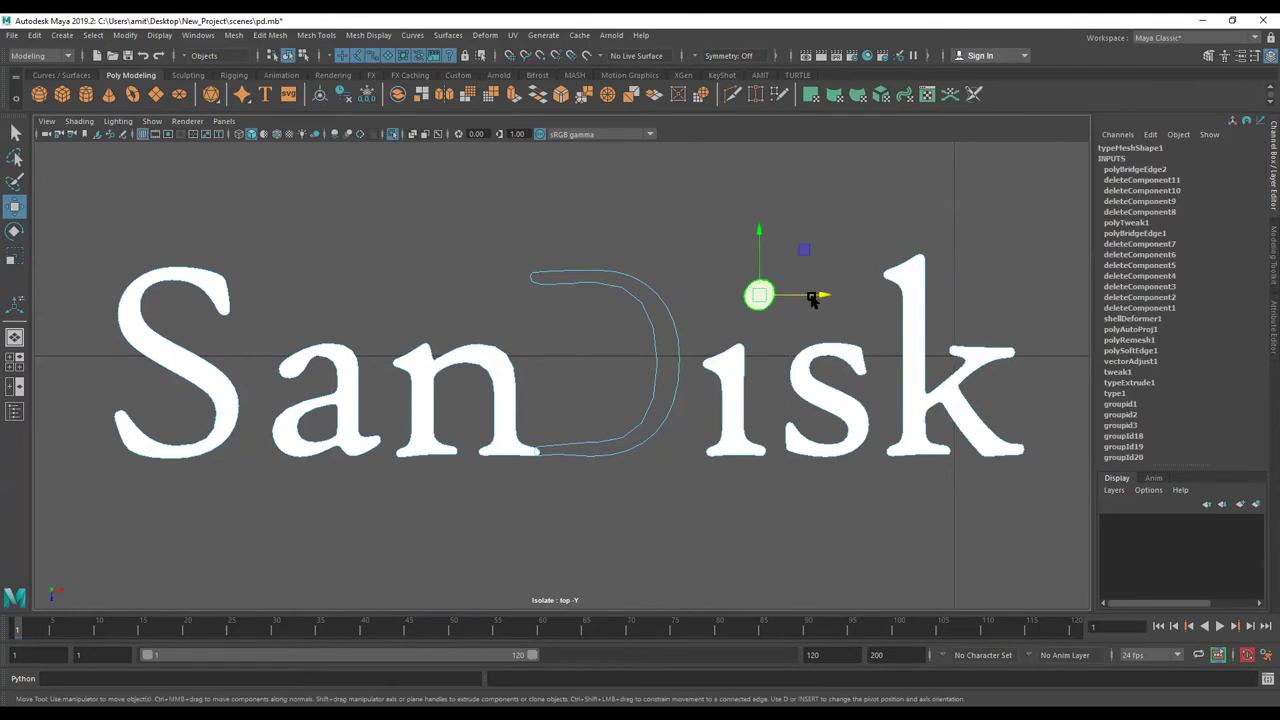
left_click_drag(786, 303, 775, 305)
left_click(648, 368)
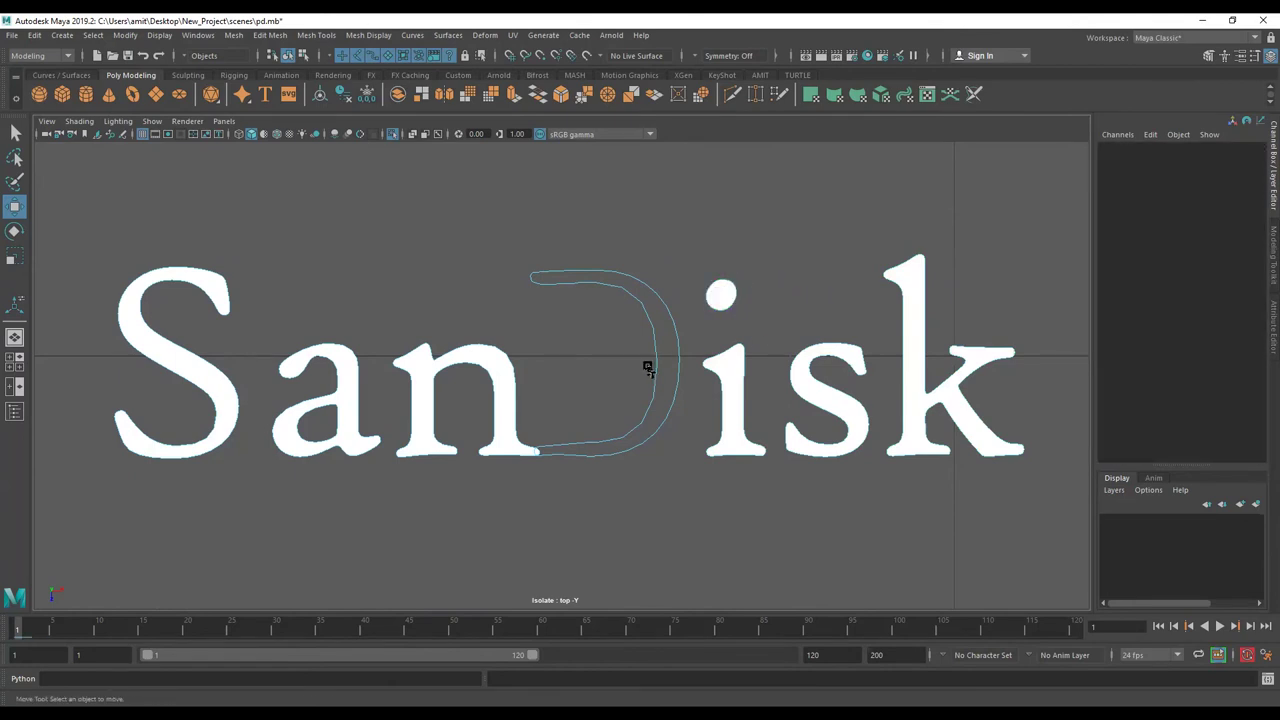
right_click_drag(673, 277, 698, 258)
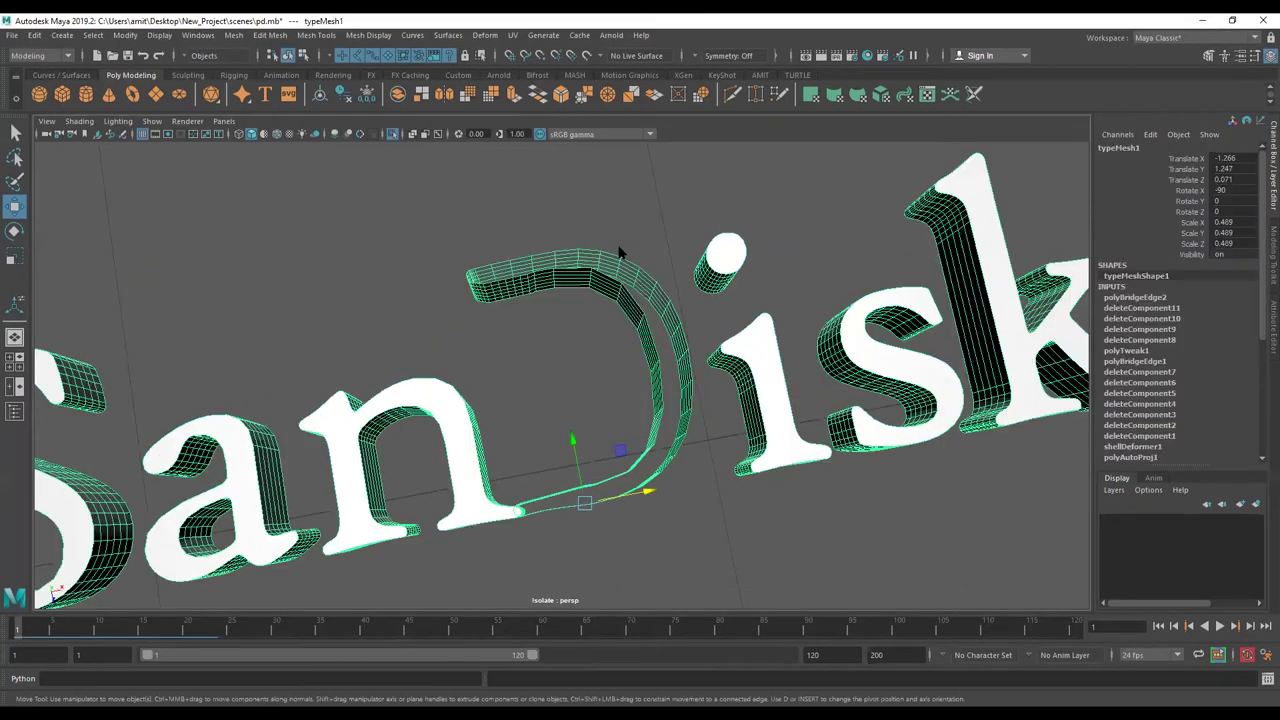
- Cap the D's first open border with Fill Hole
right_click(625, 289)
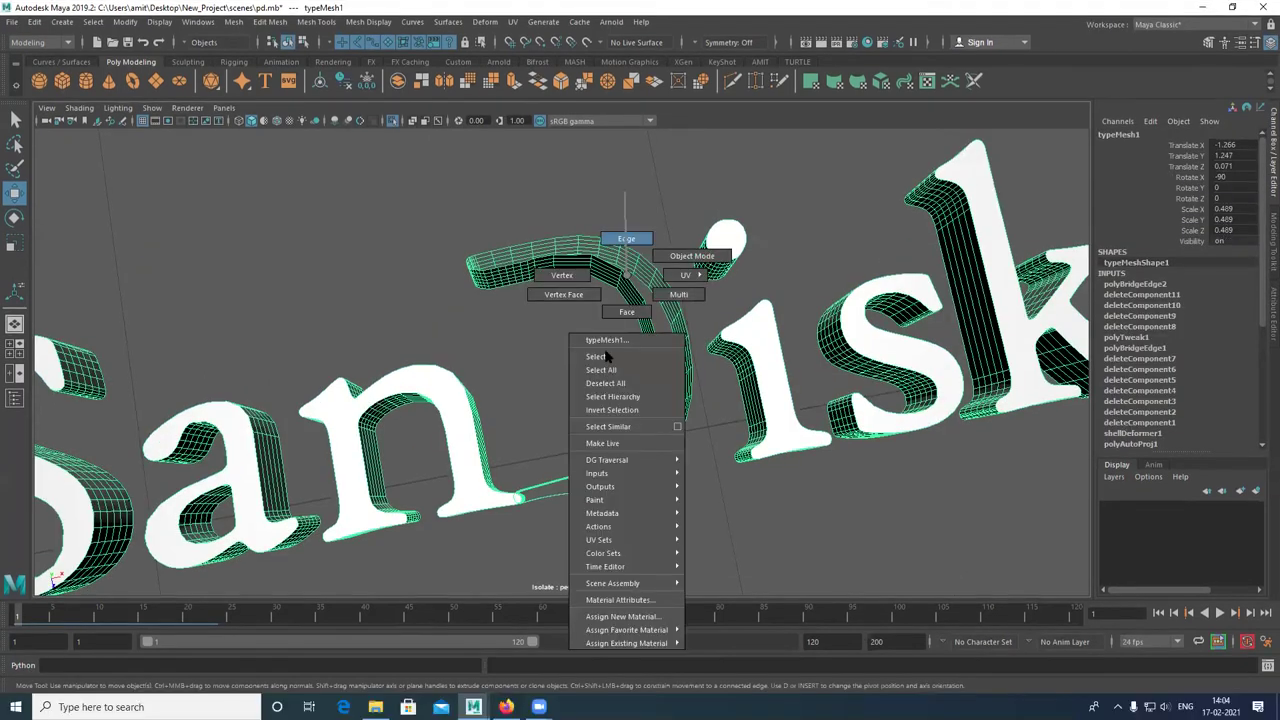
left_click(597, 359)
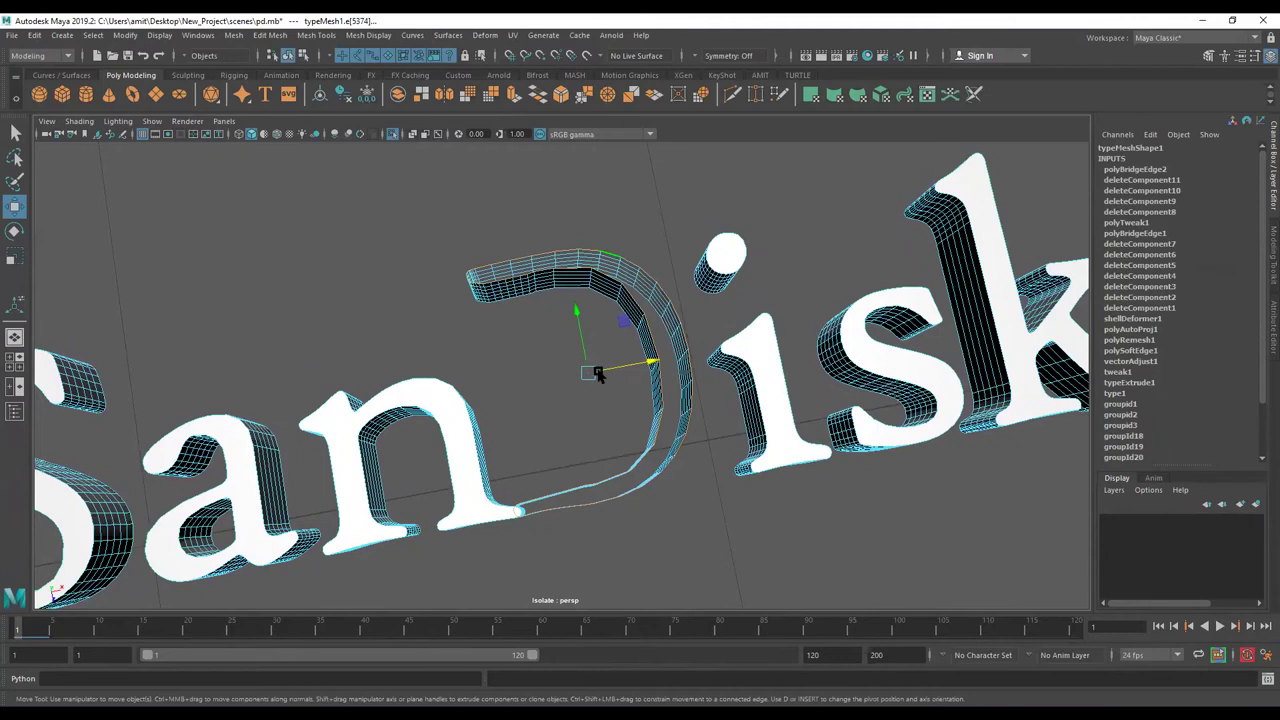
right_click(619, 247, "shift")
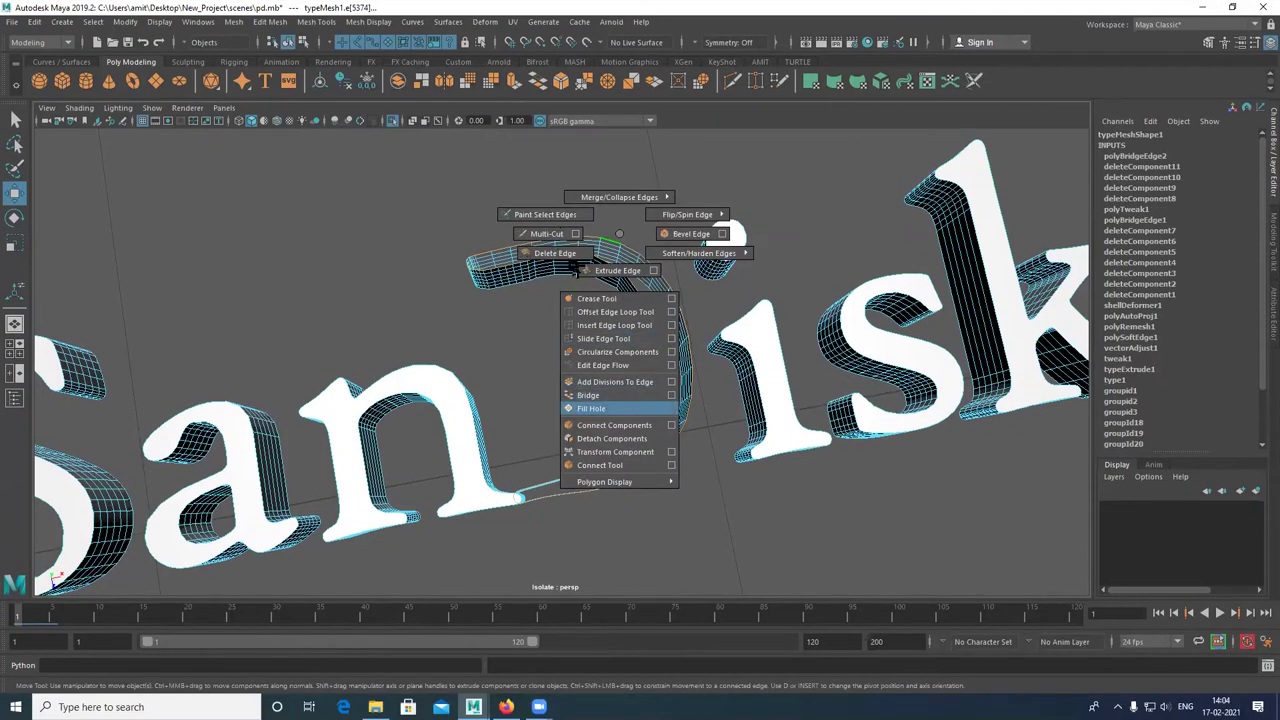
left_click(573, 412)
- Fill the D's second open border from underneath
mouse_move(447, 361)
right_mouse_down("alt")
mouse_move(457, 462)
mouse_move(497, 383)
right_mouse_up("alt")
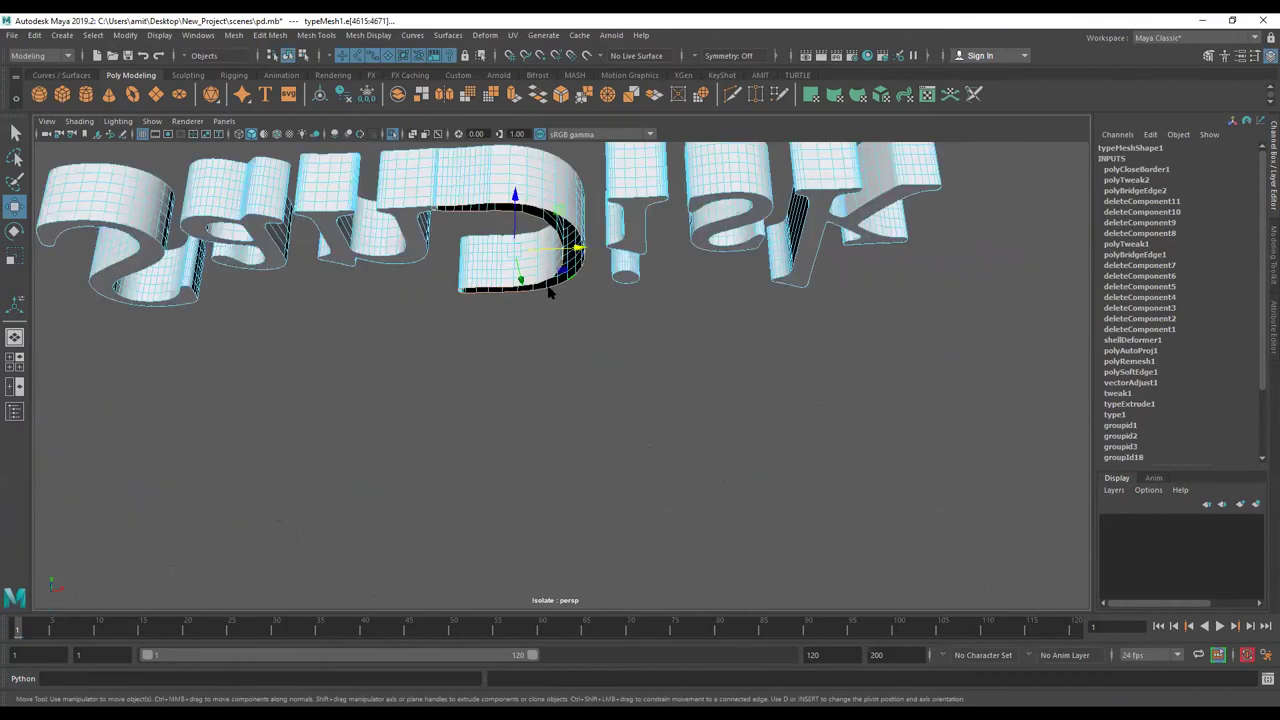
right_click(570, 425, "shift")
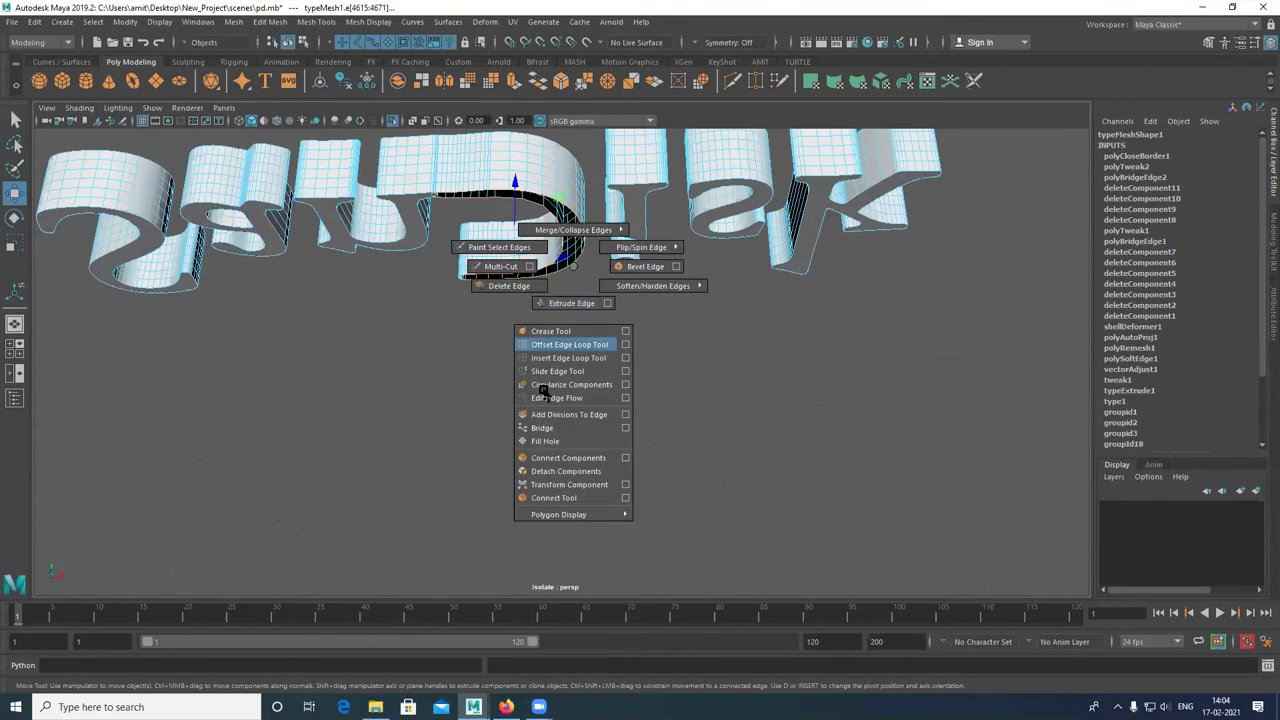
left_click(540, 440)
mouse_move(586, 449)
right_mouse_down("alt")
mouse_move(546, 491)
mouse_move(570, 434)
right_mouse_up("alt")
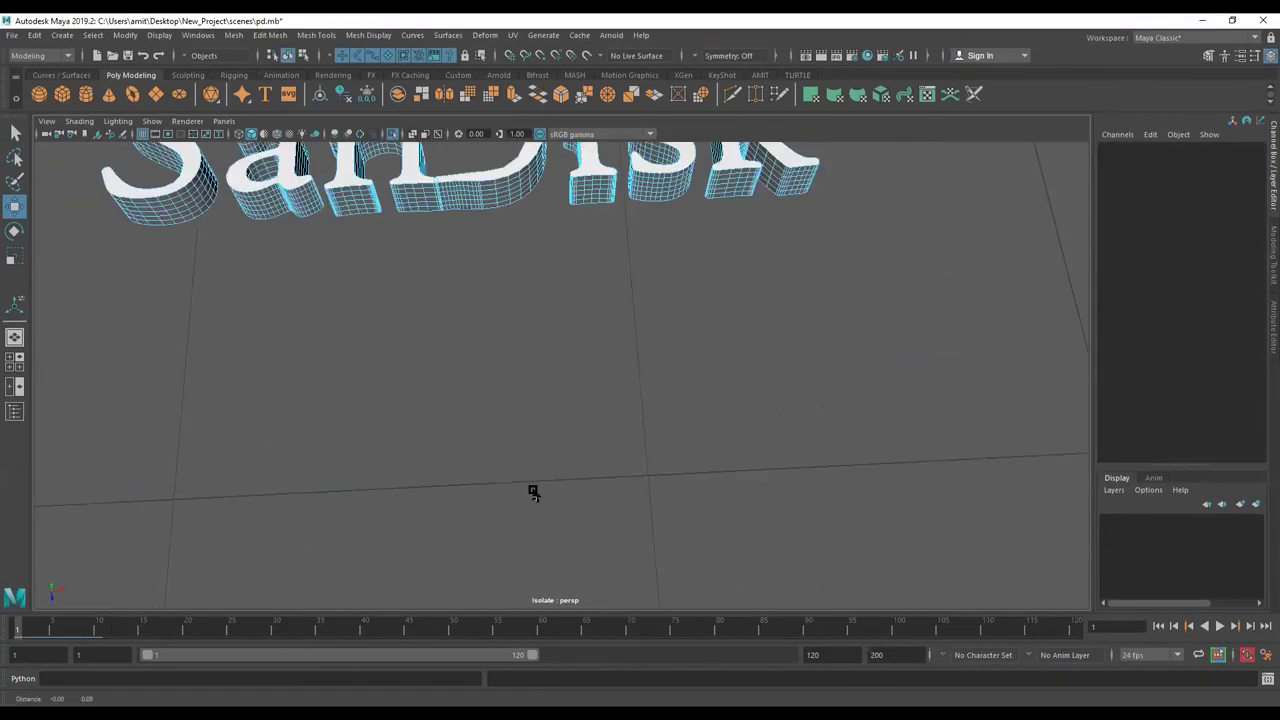
left_click_drag(528, 393, 542, 386, "alt")
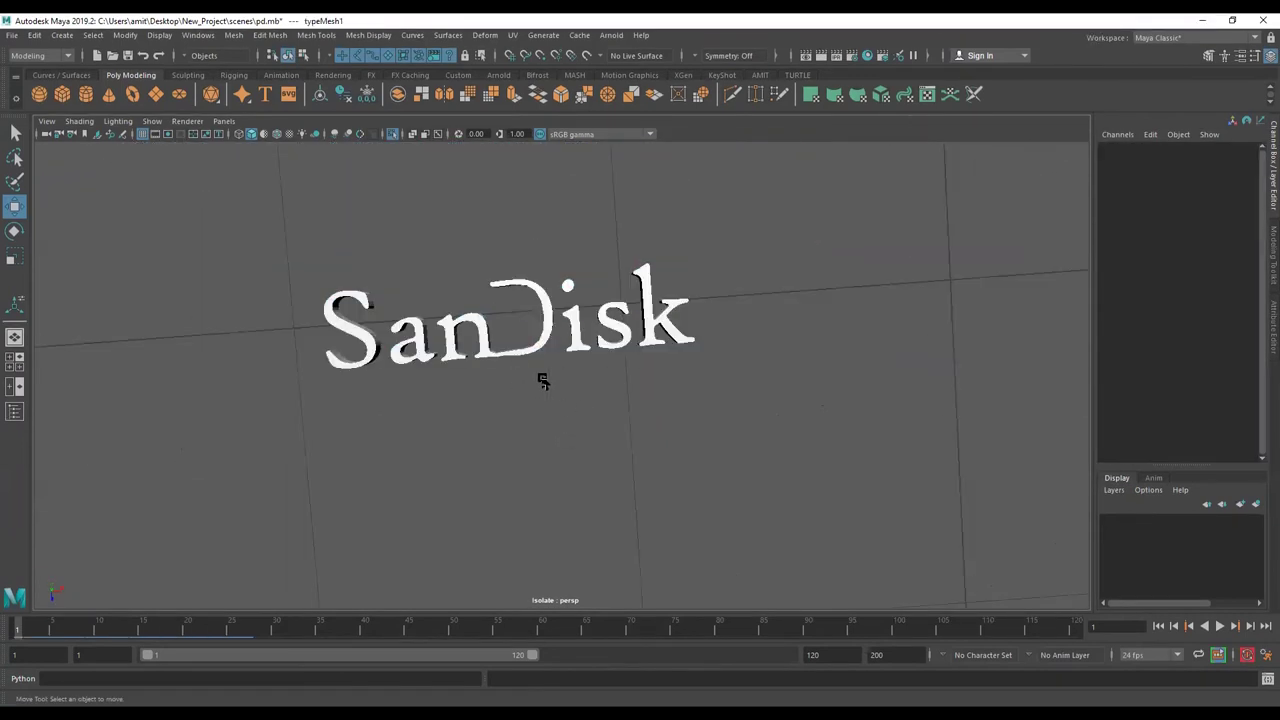
- Exit isolate view and lower the SanDisk text to Y 0.774 onto the drive's dark strip
key("ctrl+z")
key("ctrl+z")
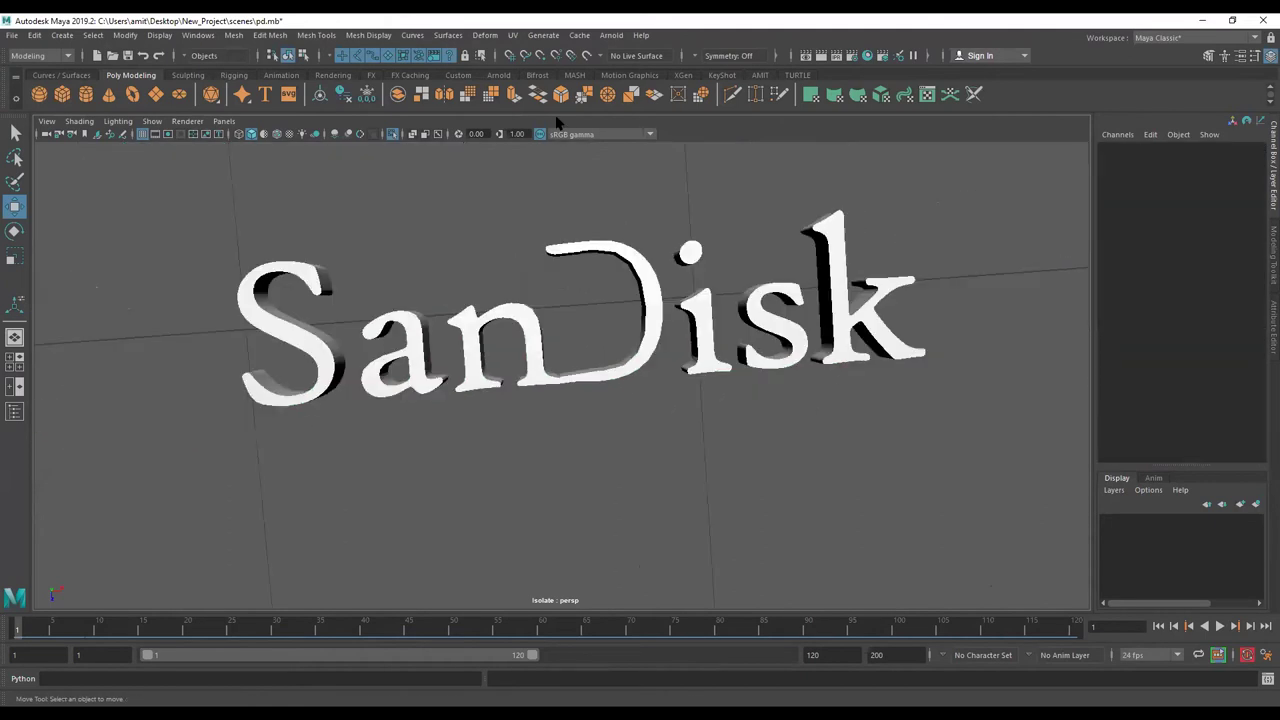
key("ctrl+z")
key("ctrl+z")
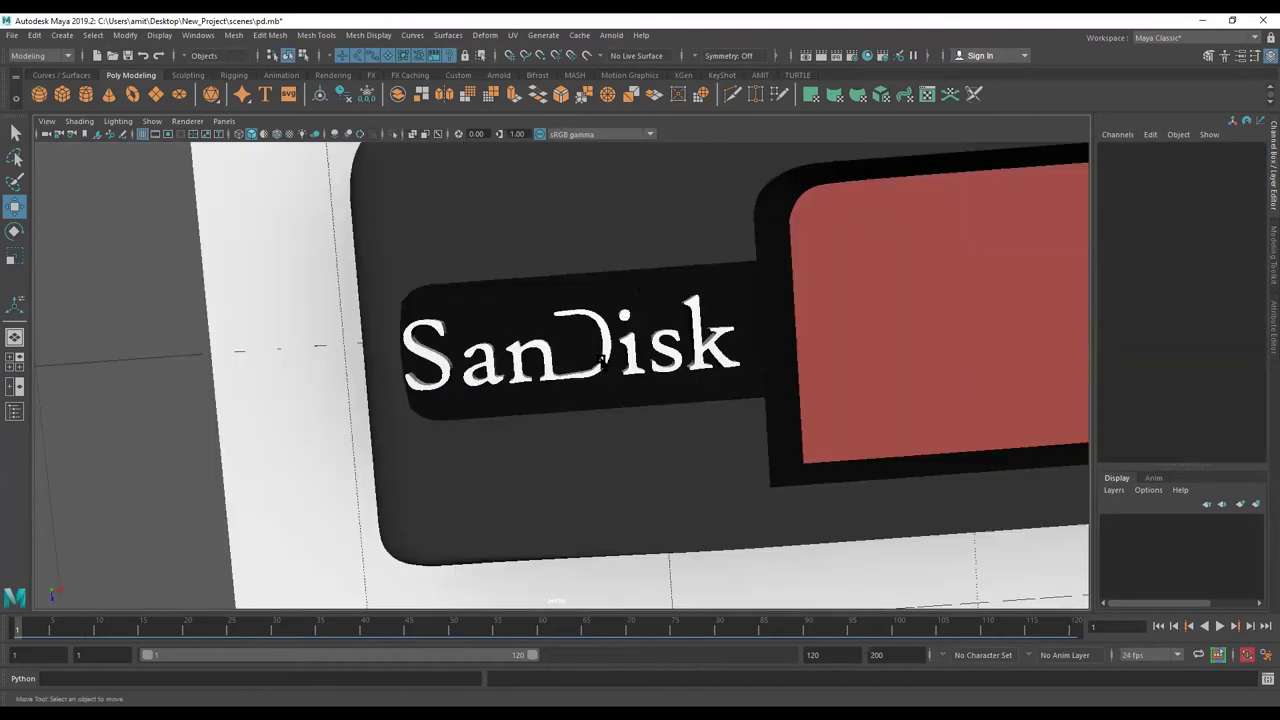
left_click(600, 362)
left_click_drag(600, 362, 576, 285, "alt")
key("ctrl+z")
mouse_move(577, 330)
left_mouse_down()
mouse_move(586, 400)
mouse_move(560, 420)
mouse_move(586, 414)
mouse_move(473, 485)
mouse_move(537, 443)
mouse_move(530, 410)
left_mouse_up()
key("ctrl+z")
left_click(285, 379)
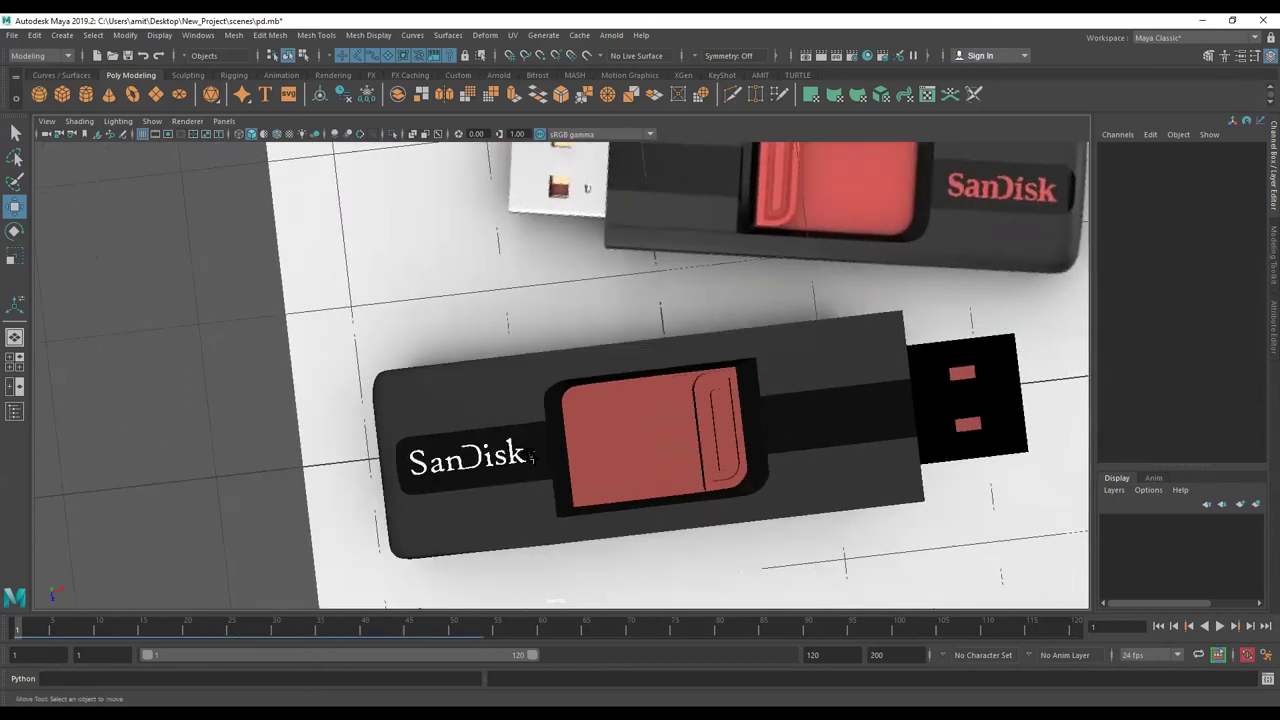
right_click_drag(539, 456, 530, 612, "alt")
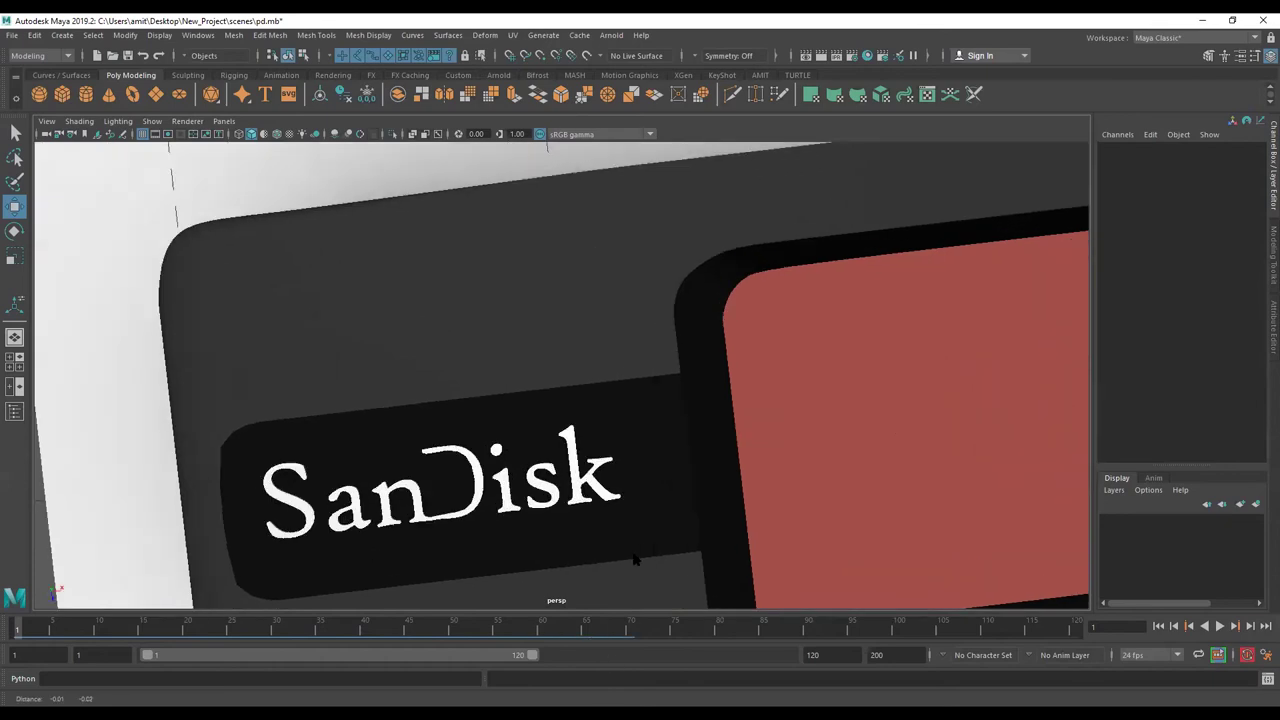
right_click(633, 560)
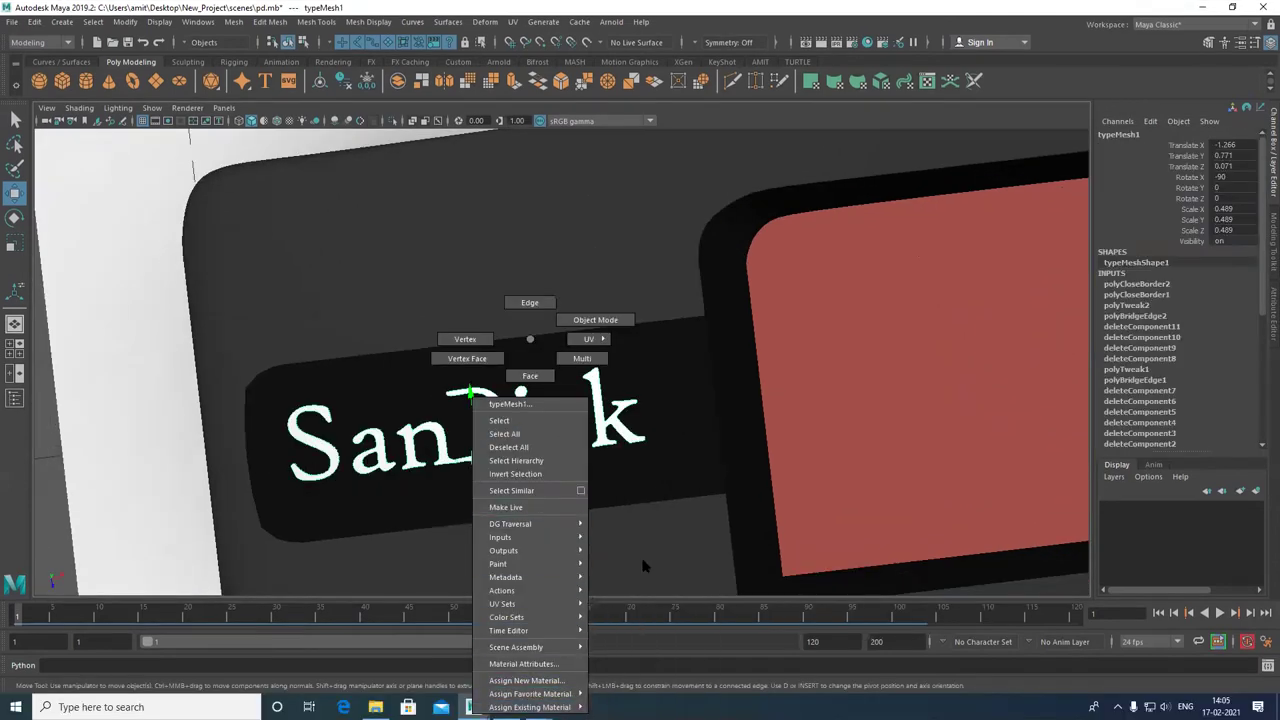
mouse_move(530, 707)
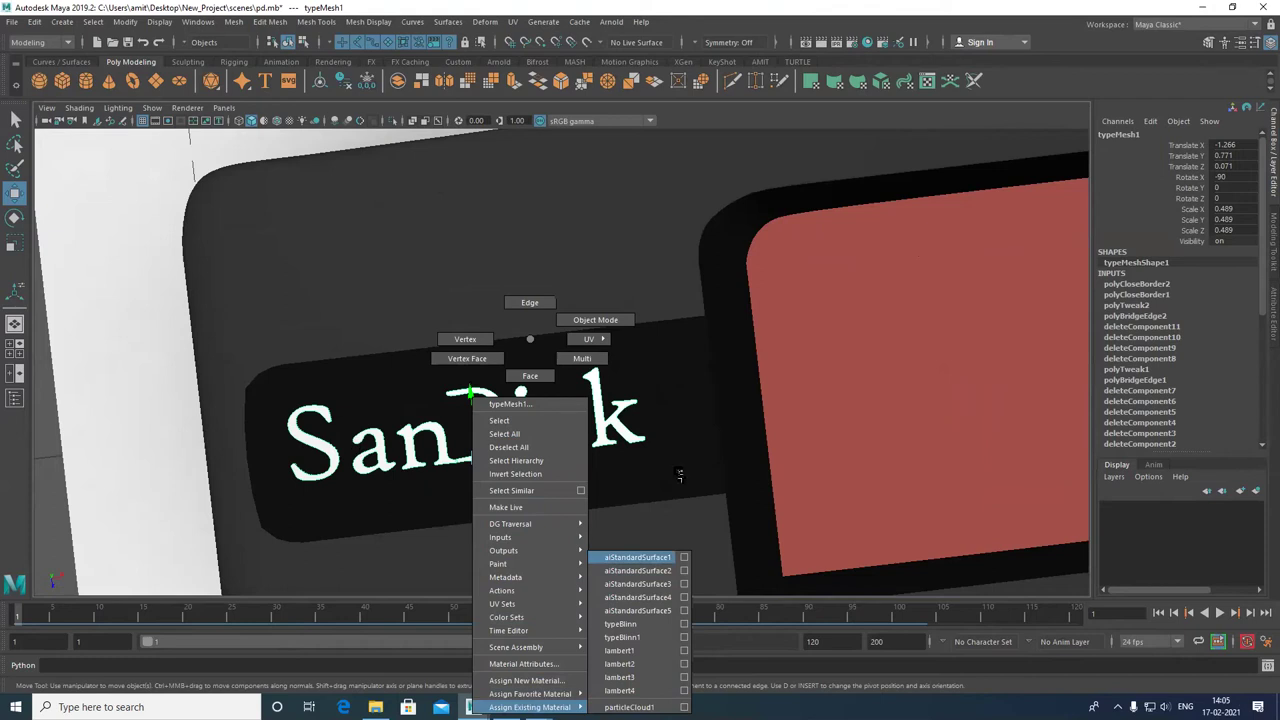
- Assign aiStandardSurface1 to the SanDisk text and orbit to inspect the red logo
left_click(637, 557)
left_click(658, 459)
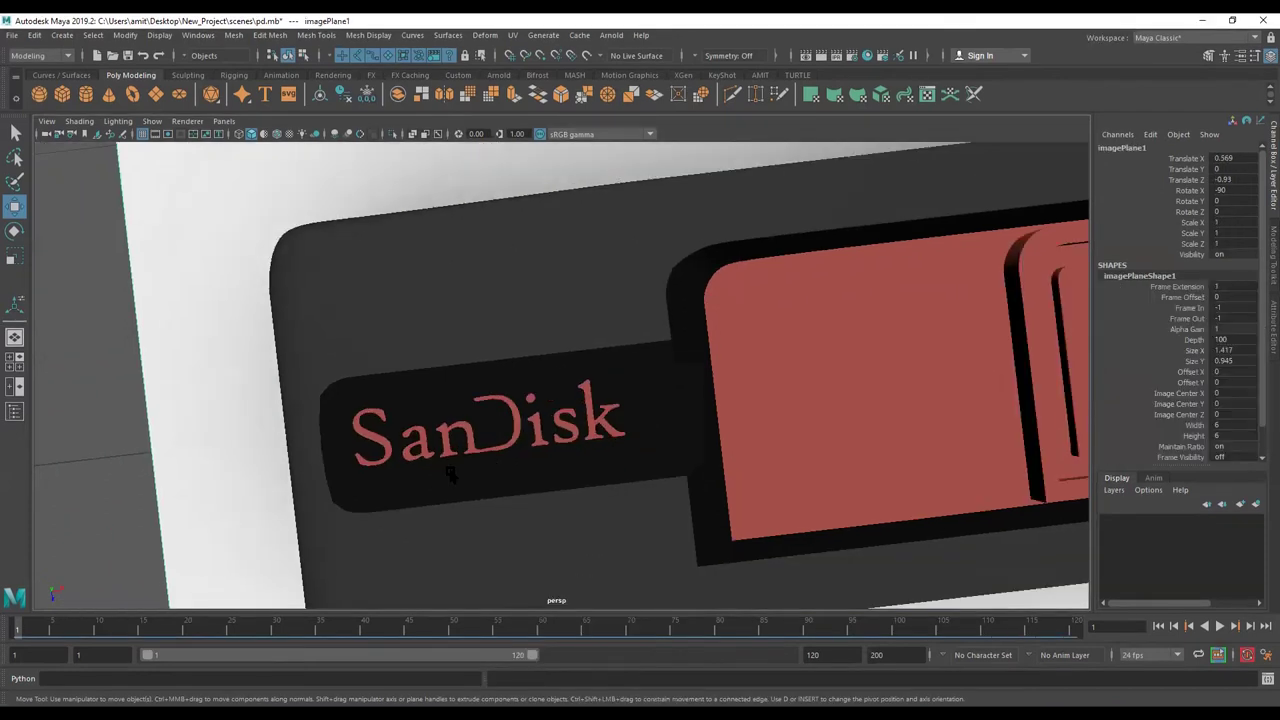
scroll(452, 475, "down", 3)
mouse_move(452, 475)
left_mouse_down("alt")
mouse_move(470, 397)
mouse_move(329, 423)
mouse_move(343, 400)
left_mouse_up("alt")
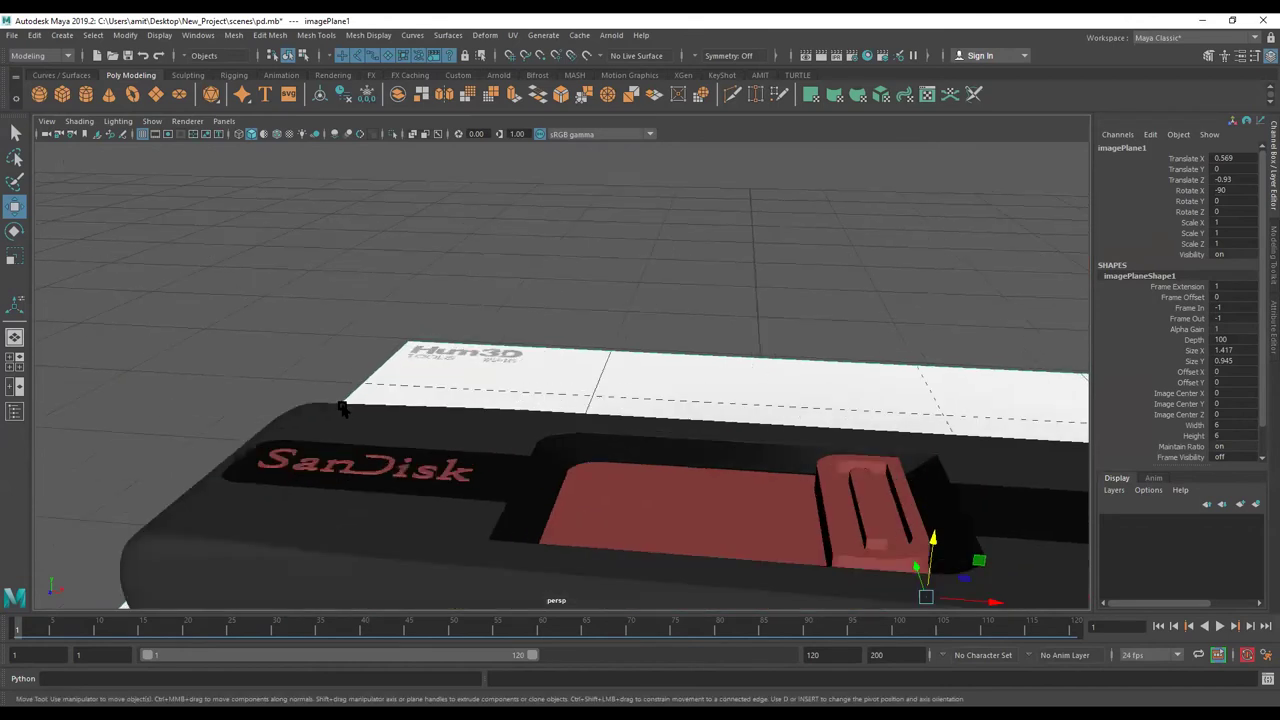
left_click(341, 408)
scroll(341, 408, "up", 3)
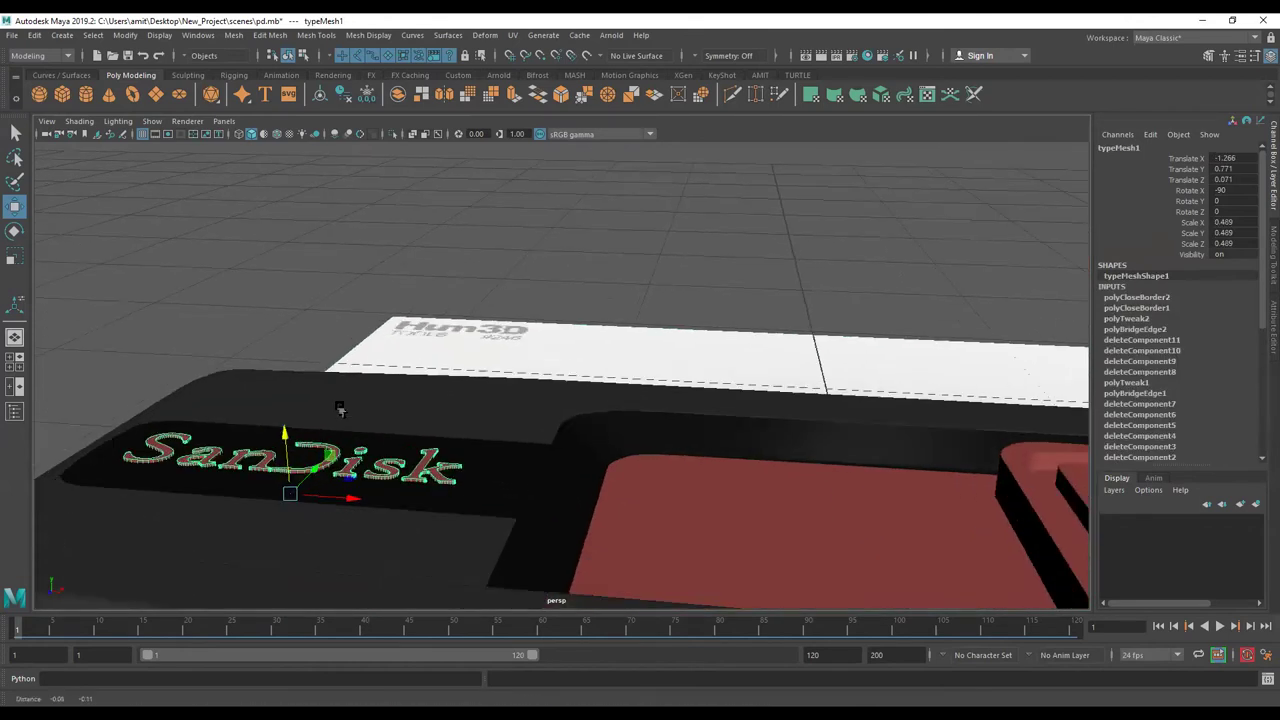
mouse_move(340, 408)
left_mouse_down("alt")
mouse_move(343, 329)
mouse_move(457, 206)
mouse_move(586, 424)
mouse_move(516, 486)
mouse_move(520, 470)
mouse_move(718, 474)
mouse_move(466, 444)
mouse_move(491, 487)
mouse_move(45, 100)
left_mouse_up("alt")
- Group all parts of the USB drive into a single group
left_click(457, 206)
left_click(491, 487)
mouse_move(700, 520)
left_mouse_down()
mouse_move(152, 160)
mouse_move(437, 364)
mouse_move(491, 380)
mouse_move(489, 392)
left_mouse_up()
key("ctrl+g")
- Duplicate the drive, then rotate and position the copy on the ground
mouse_move(489, 449)
left_mouse_down("alt")
mouse_move(417, 491)
mouse_move(450, 460)
mouse_move(410, 505)
mouse_move(449, 509)
mouse_move(360, 555)
mouse_move(322, 550)
mouse_move(446, 462)
left_mouse_up("alt")
right_click_drag(446, 462, 449, 461, "alt")
mouse_move(480, 480)
left_mouse_down("shift")
mouse_move(474, 452)
mouse_move(428, 423)
left_mouse_up("shift")
key("e")
mouse_move(540, 418)
left_mouse_down()
mouse_move(486, 421)
mouse_move(630, 418)
mouse_move(560, 470)
left_mouse_up()
key("w")
middle_click_drag(560, 470, 474, 523)
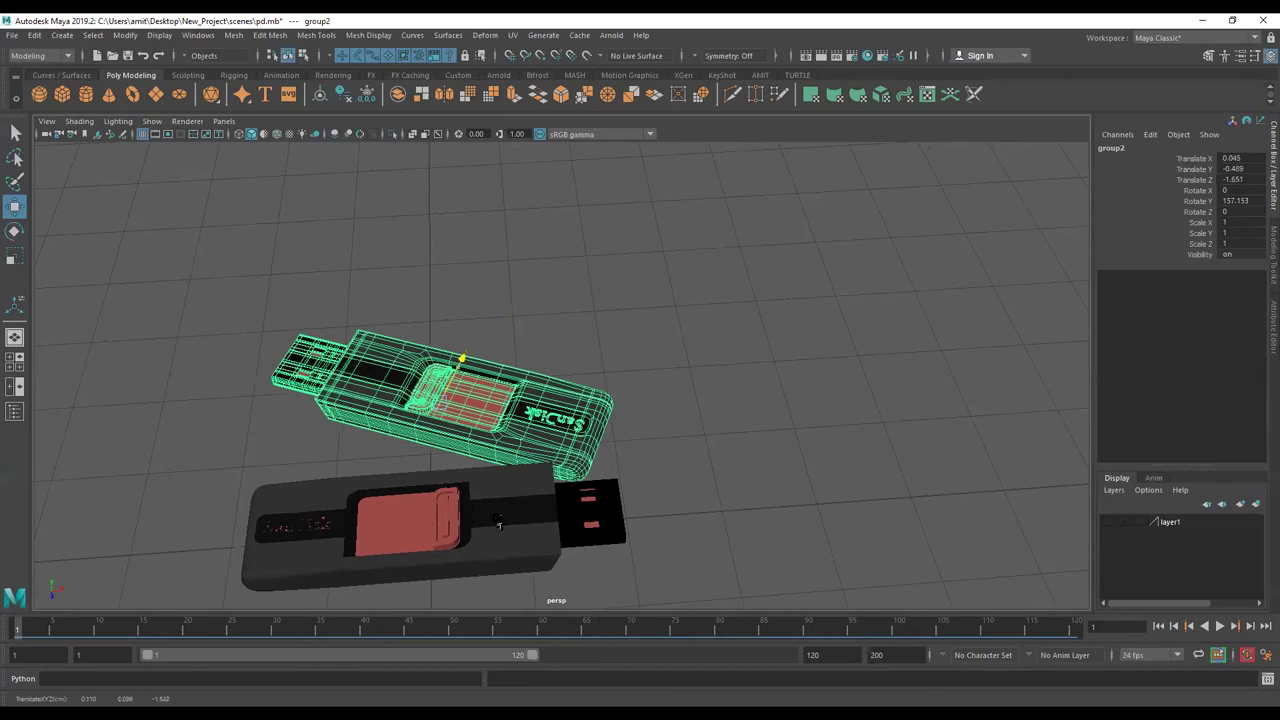
- Retract the lower drive's sliding connector into its body
left_click(472, 521)
left_click_drag(545, 517, 507, 487)
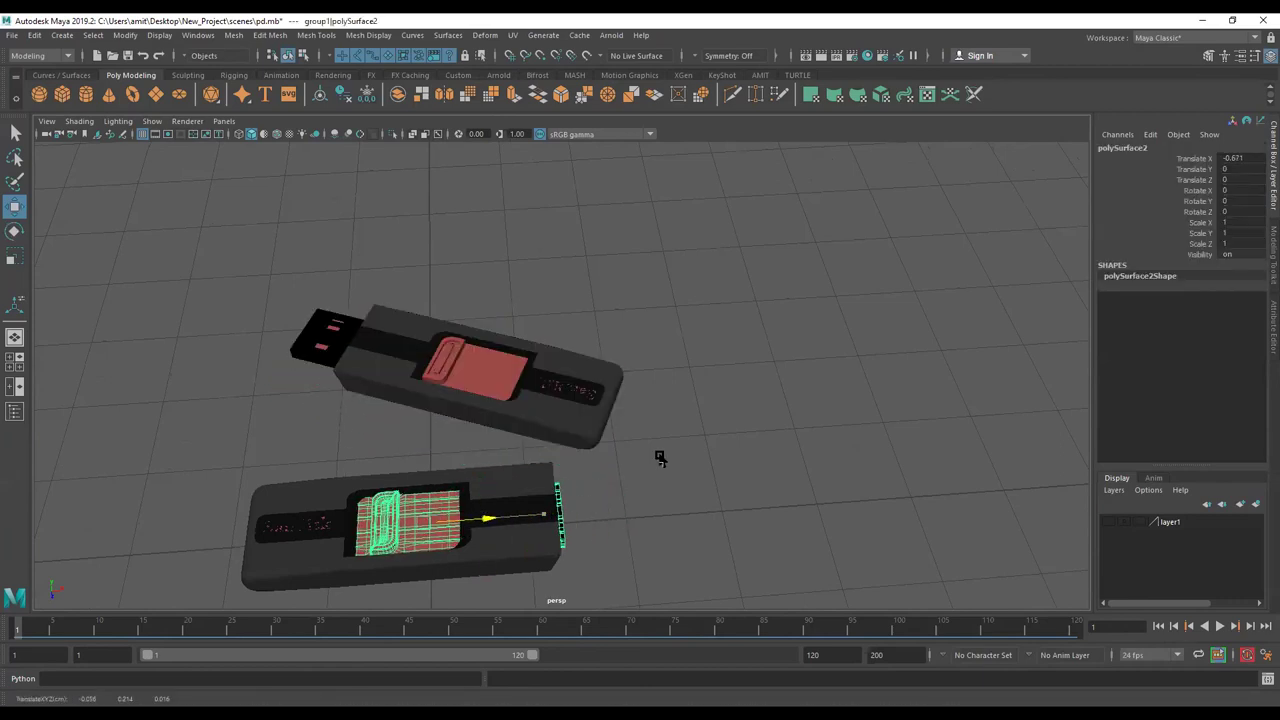
left_click(486, 434)
mouse_move(486, 434)
left_mouse_down("alt")
mouse_move(531, 486)
mouse_move(522, 521)
mouse_move(543, 423)
mouse_move(520, 466)
mouse_move(527, 408)
mouse_move(491, 449)
mouse_move(543, 380)
mouse_move(531, 369)
mouse_move(543, 263)
mouse_move(497, 314)
left_mouse_up("alt")
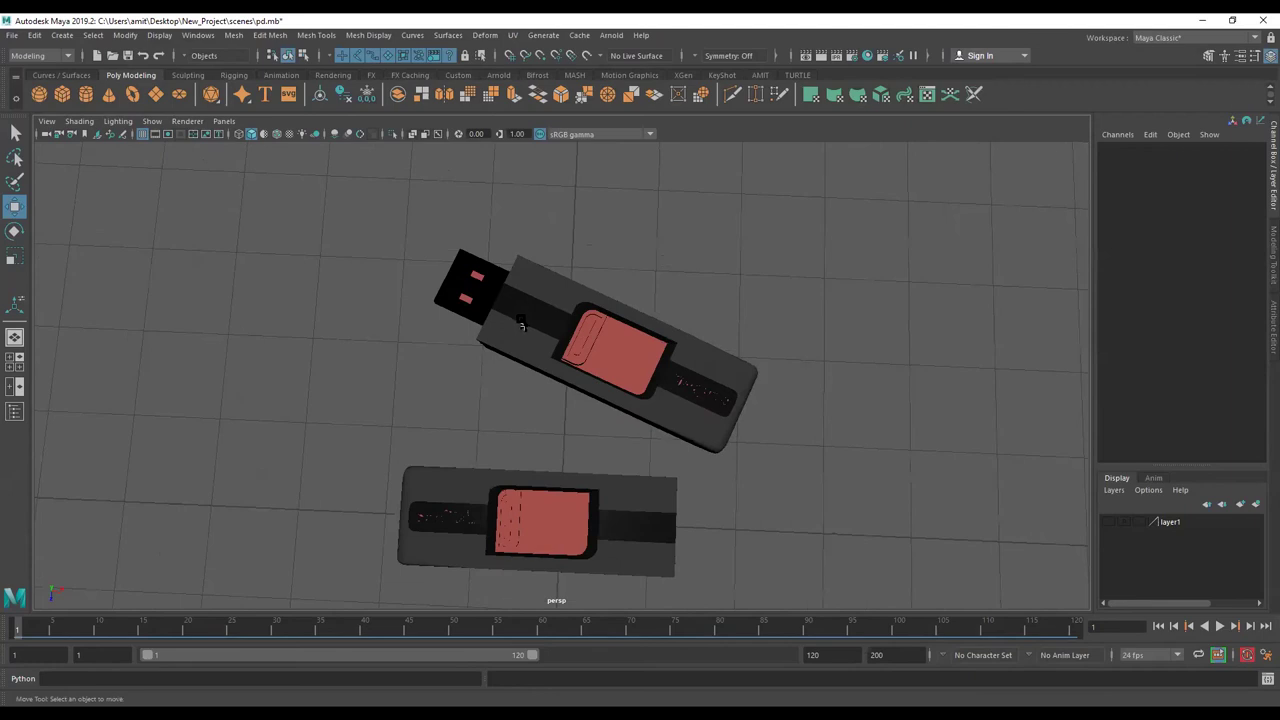
- Tilt the upper drive group2 slightly, leaving it rotated 165.734° on Y
left_click(497, 314)
key("Up")
mouse_move(532, 336)
left_mouse_down()
mouse_move(520, 330)
mouse_move(615, 293)
left_mouse_up()
key("e")
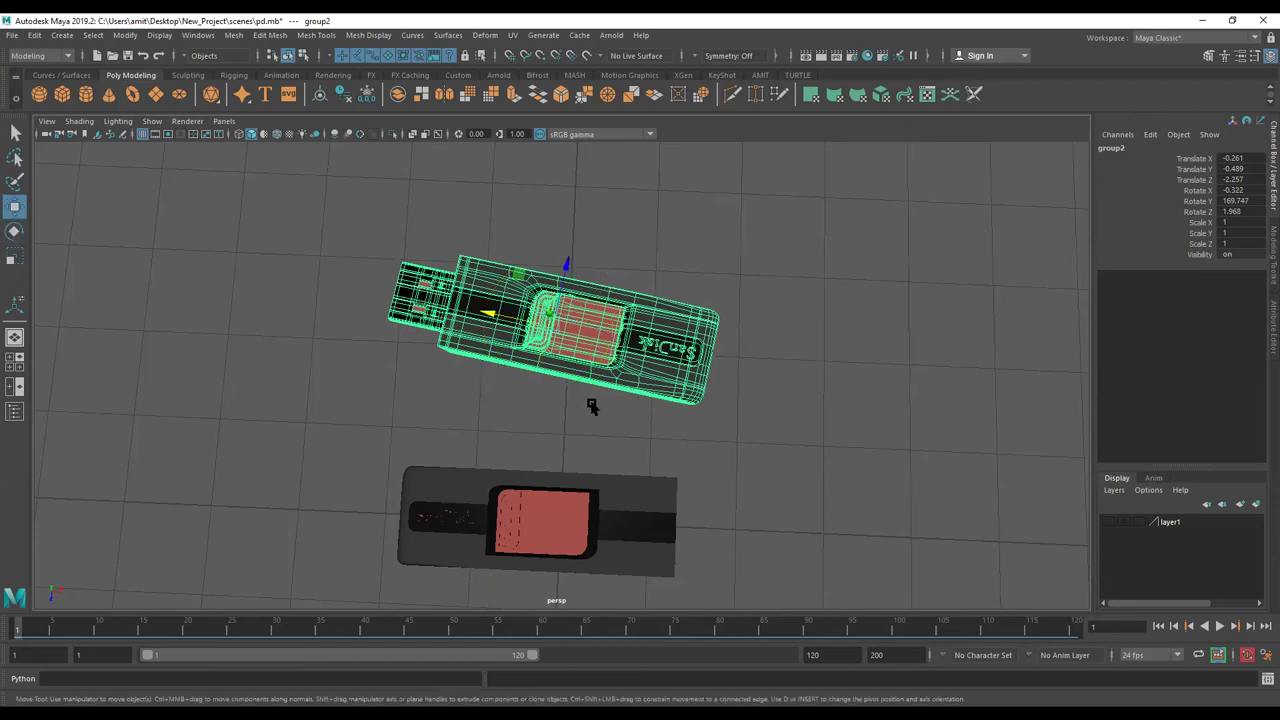
left_click_drag(615, 293, 565, 277)
key("w")
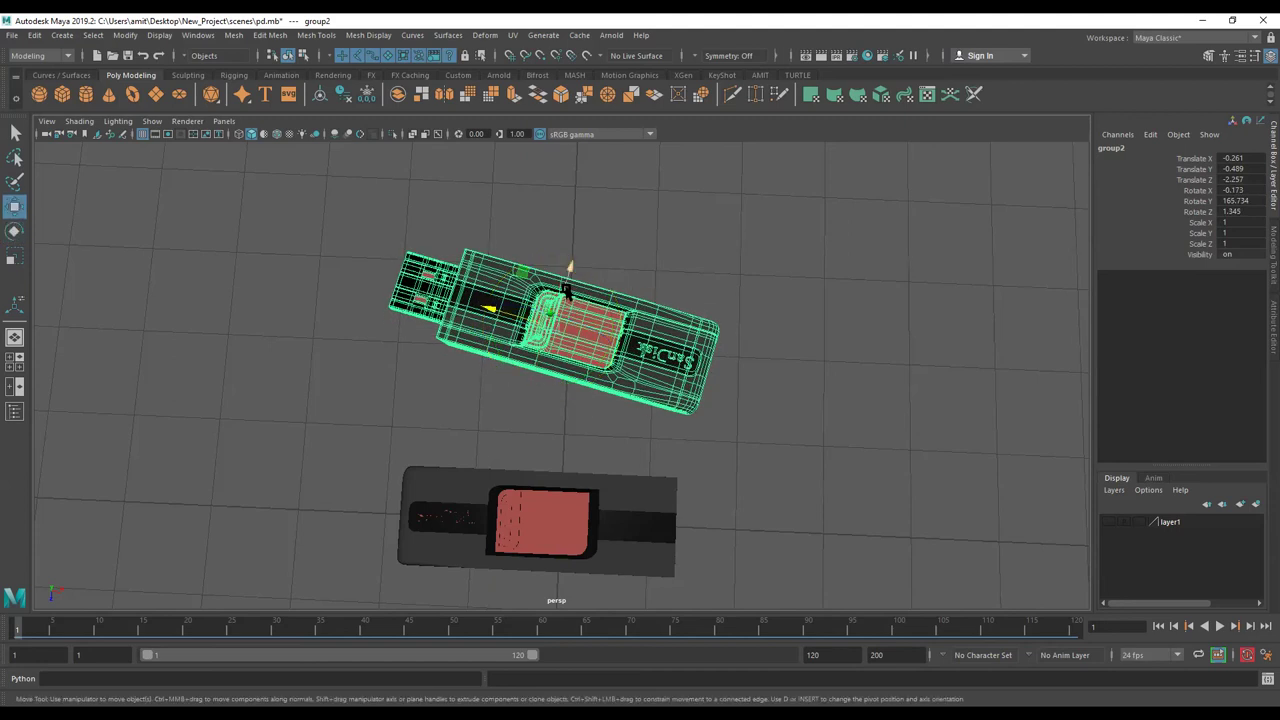
left_click(598, 508)
mouse_move(598, 508)
left_mouse_down("alt")
mouse_move(483, 427)
mouse_move(462, 530)
mouse_move(528, 520)
mouse_move(611, 232)
left_mouse_up("alt")
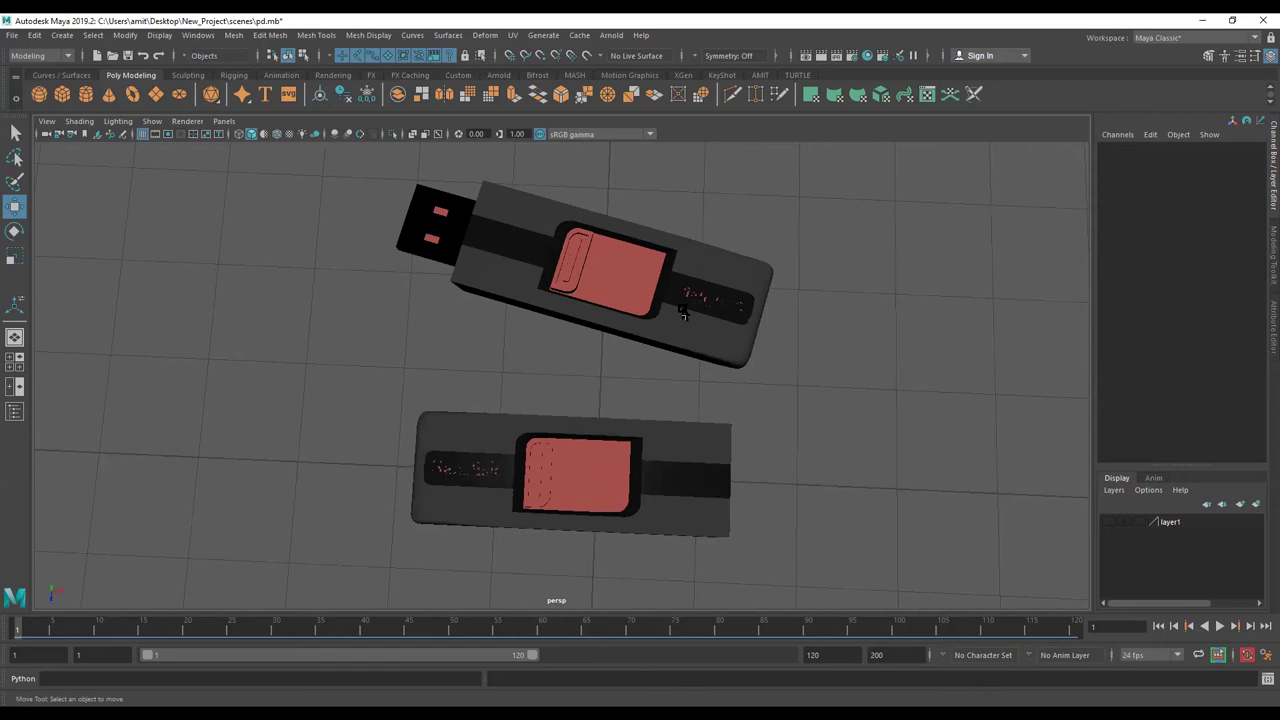
- Mirror the upper drive group2 by setting its Scale Z to -1
left_click(714, 305)
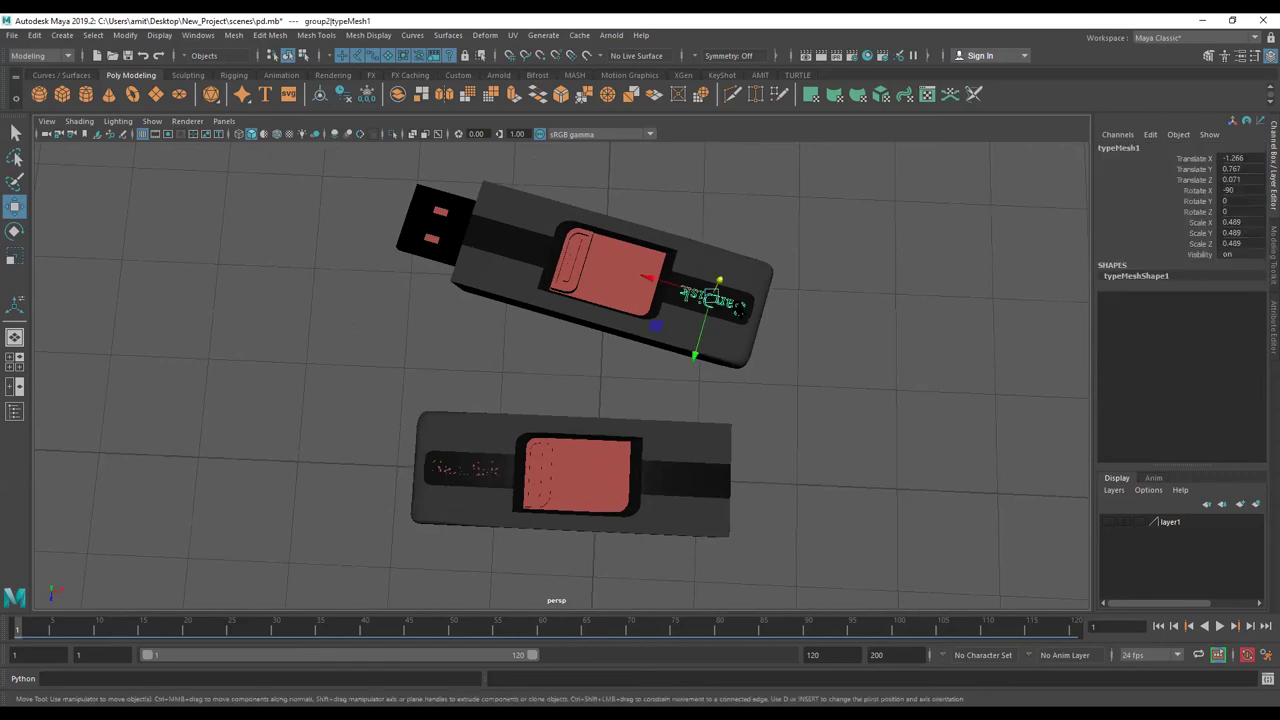
left_click(823, 281)
left_click(714, 305)
key("Up")
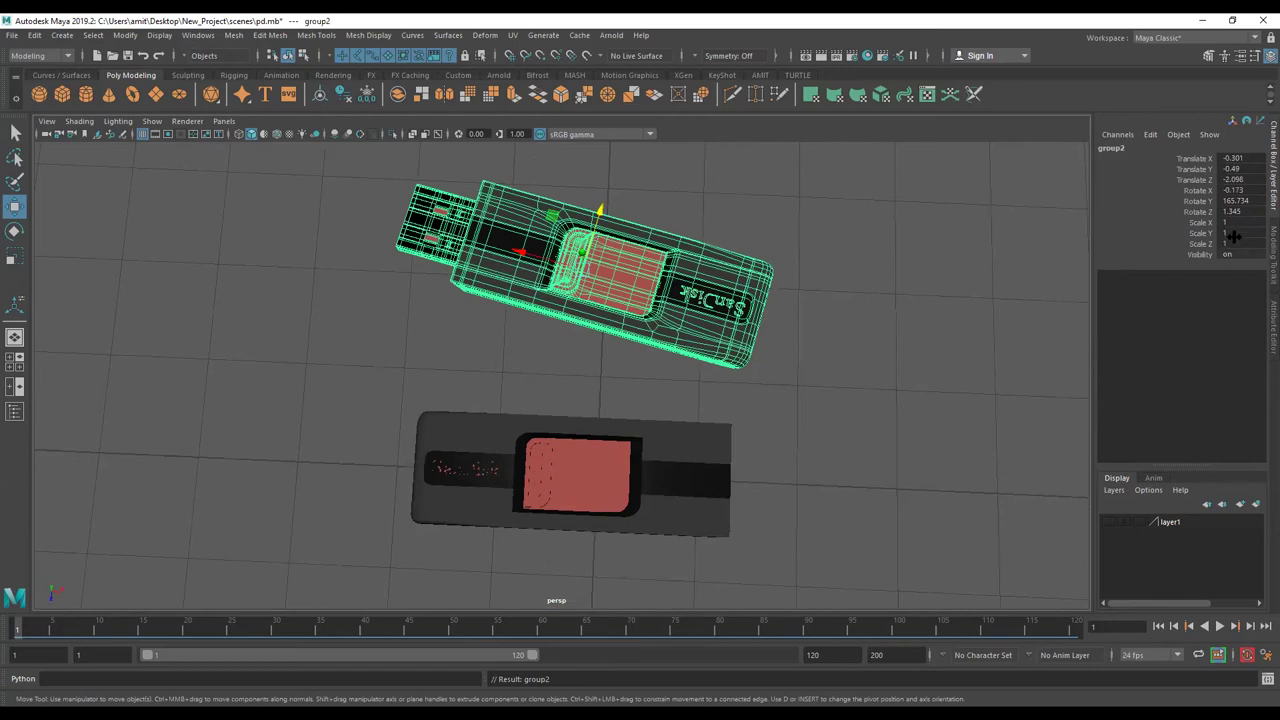
mouse_move(700, 261)
left_mouse_down("alt")
mouse_move(586, 206)
mouse_move(731, 237)
mouse_move(617, 243)
mouse_move(1215, 255)
mouse_move(882, 266)
left_mouse_up("alt")
type("-1")
key("Return")
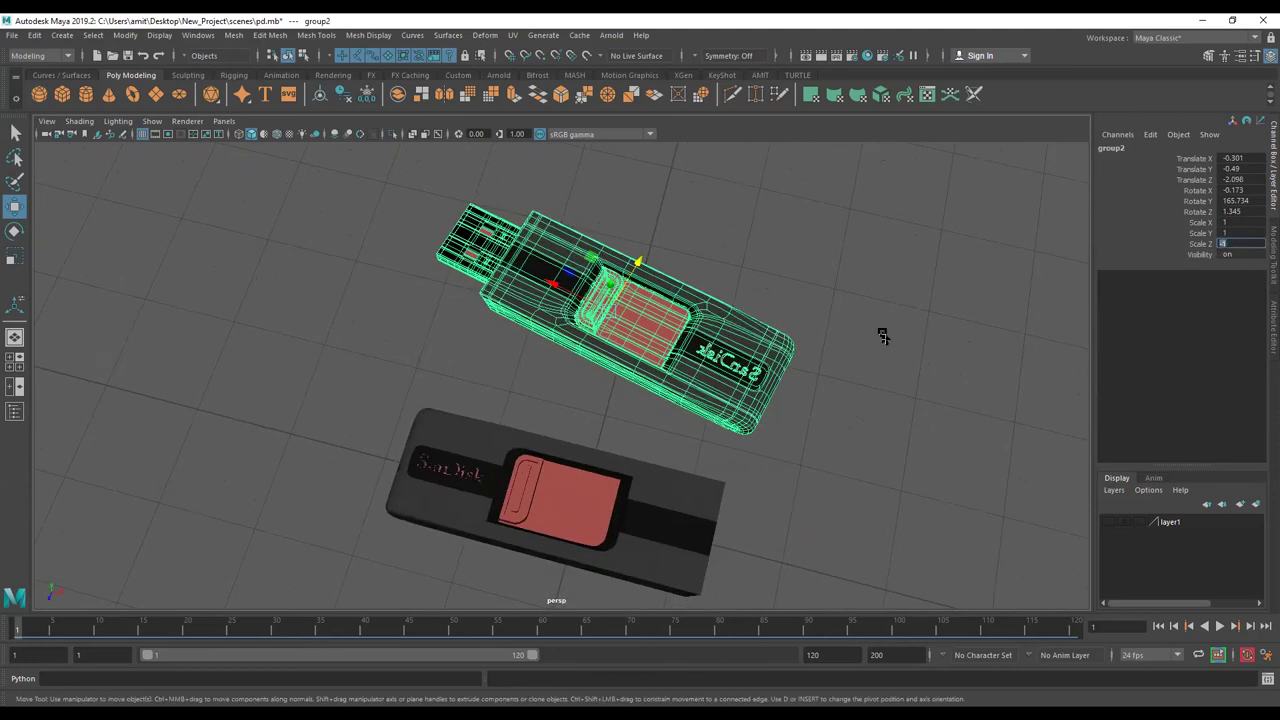
- Clear the selection and orbit in close to inspect the mirrored drive
left_click(832, 400)
key("ctrl+z")
left_click(831, 397)
mouse_move(749, 391)
left_mouse_down("alt")
mouse_move(690, 355)
mouse_move(700, 400)
left_mouse_up("alt")
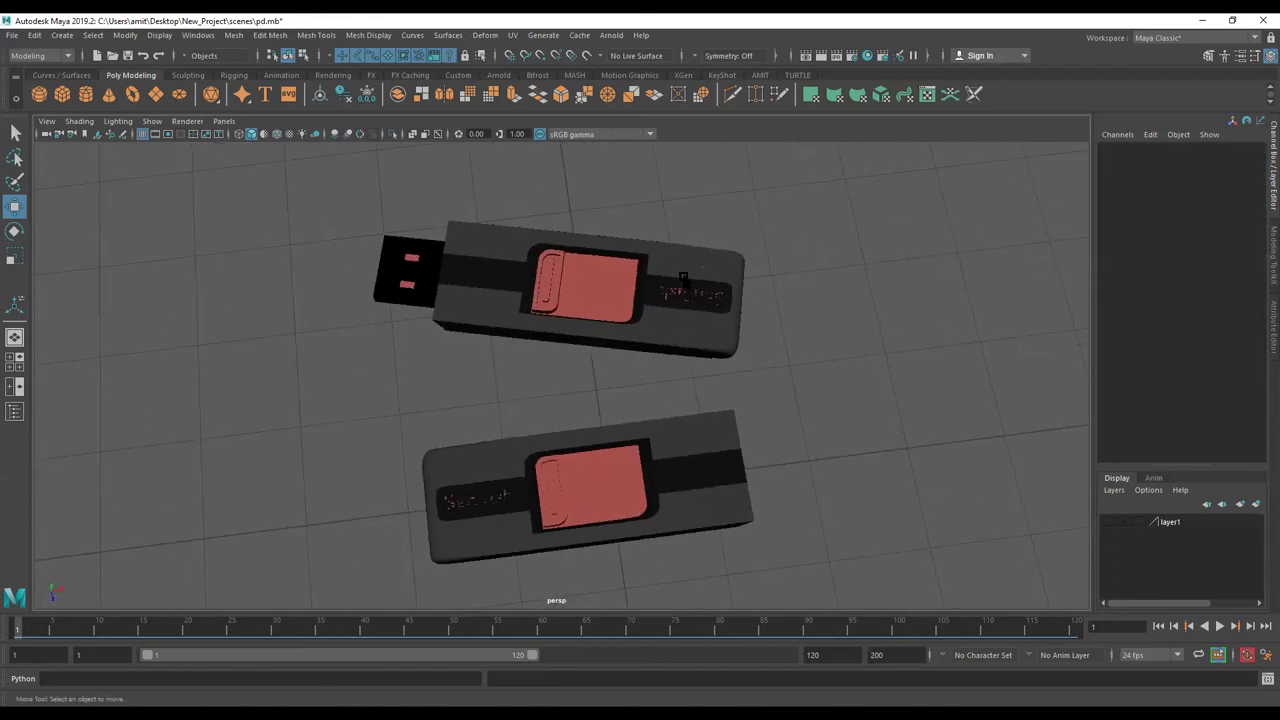
right_click_drag(700, 400, 722, 481, "alt")
mouse_move(722, 481)
left_mouse_down("alt")
mouse_move(571, 514)
mouse_move(492, 350)
left_mouse_up("alt")
- Check the drives edge-on and top-down, then pull back to a high grid view
right_click_drag(492, 350, 283, 383, "alt")
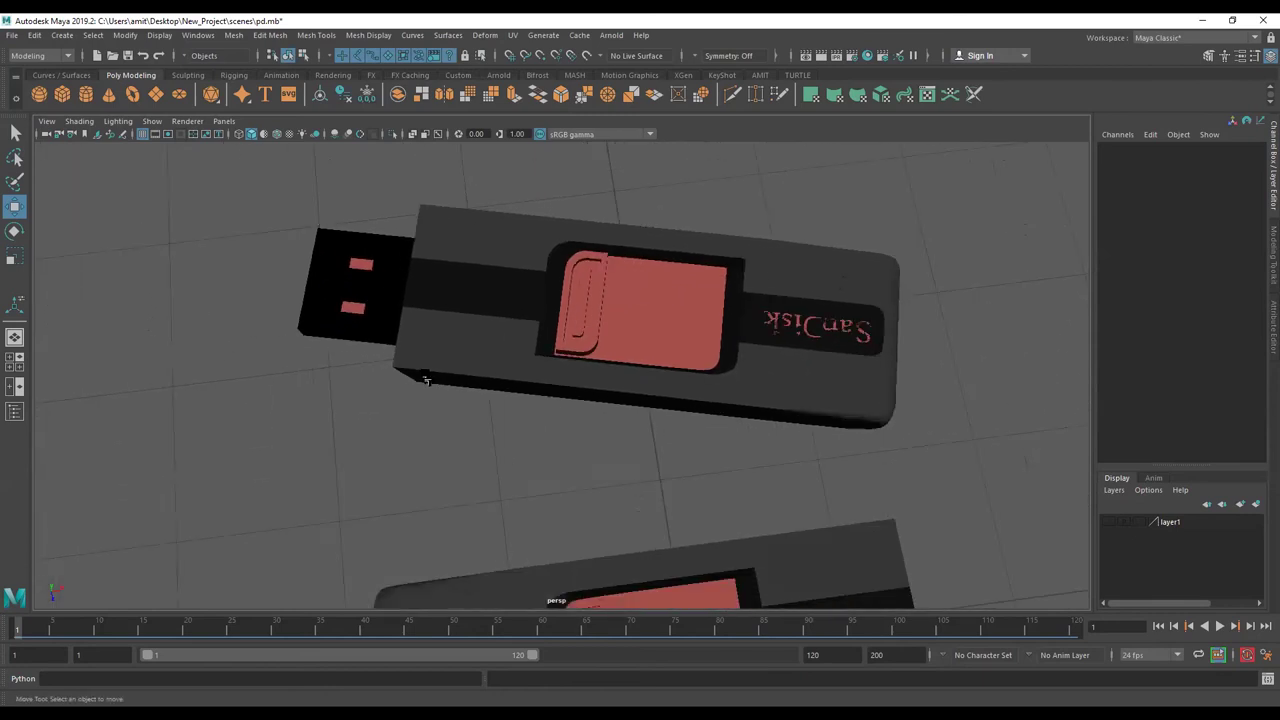
left_click_drag(283, 383, 400, 390, "alt")
right_click_drag(400, 390, 489, 398, "alt")
left_click_drag(489, 398, 364, 361, "alt")
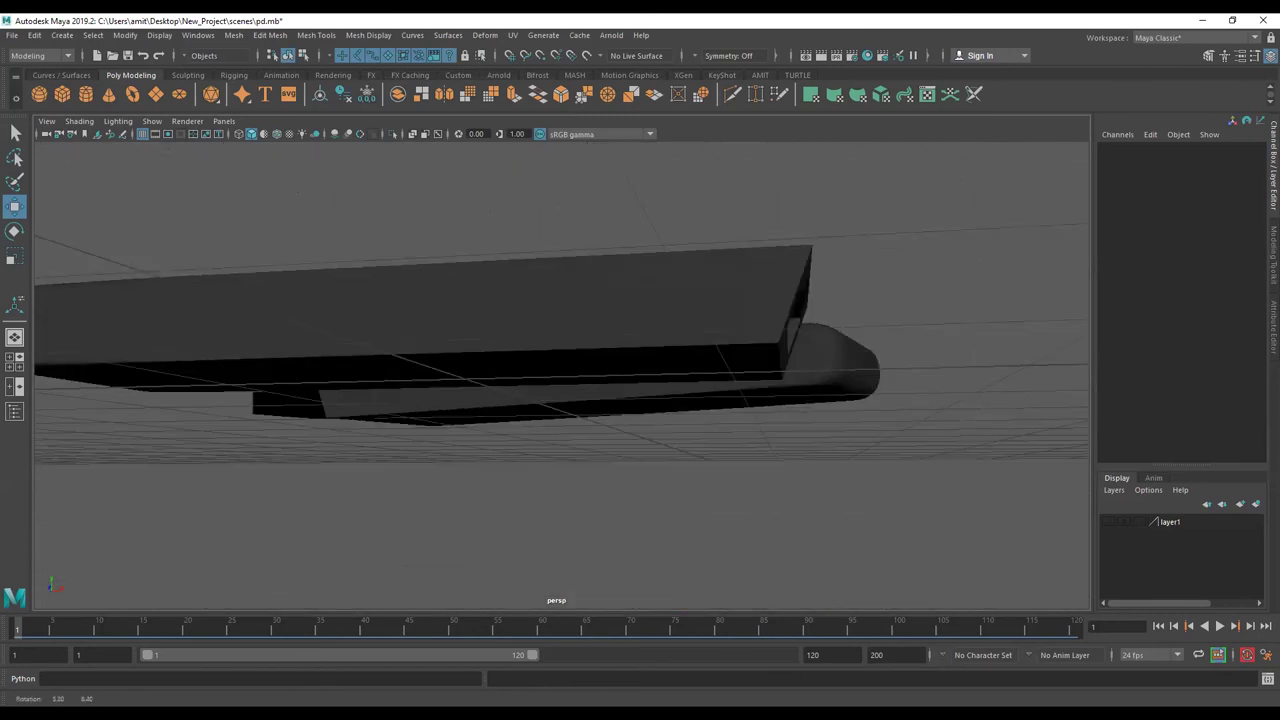
right_click_drag(364, 361, 277, 288, "alt")
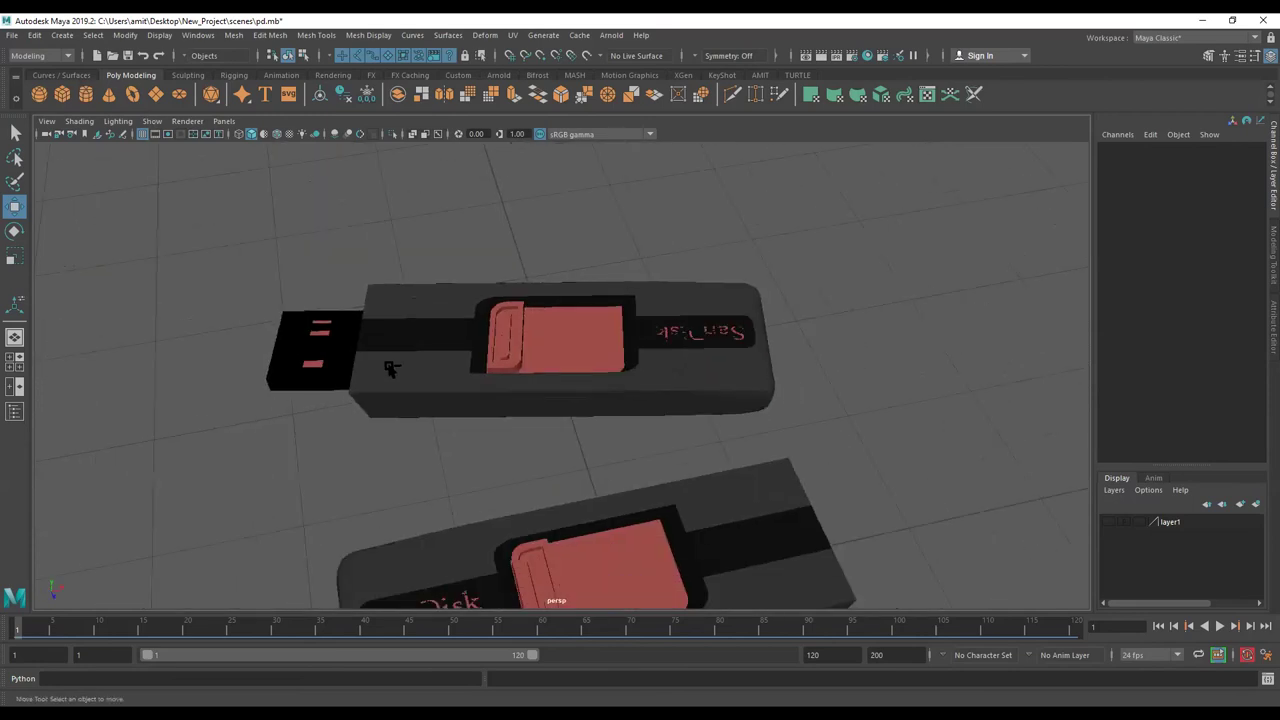
left_click_drag(277, 288, 260, 280, "alt")
scroll(354, 266, "down", 5)
mouse_move(354, 266)
left_mouse_down("alt")
mouse_move(360, 294)
mouse_move(757, 574)
left_mouse_up("alt")
- Draw a large polygon ground plane and center it under both drives
left_click_drag(930, 588, 640, 409)
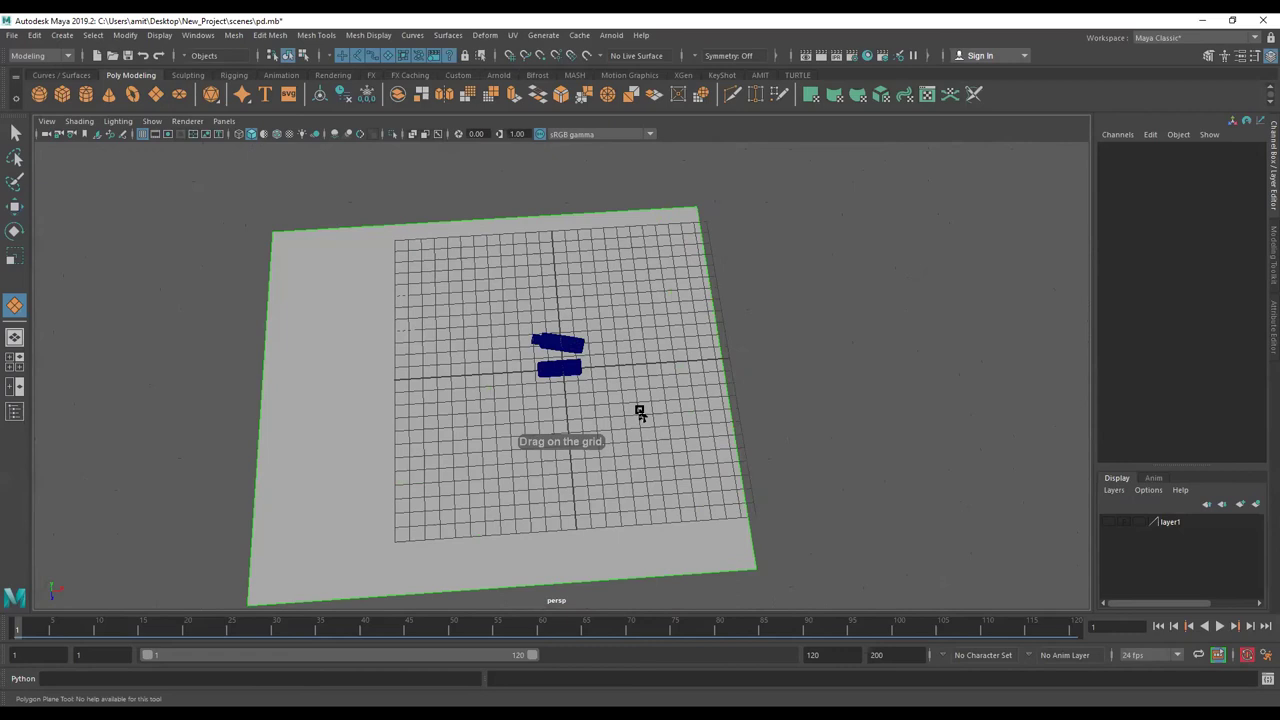
scroll(557, 437, "up", 2)
scroll(560, 437, "up", 2)
scroll(560, 420, "up", 2)
scroll(661, 389, "up", 2)
middle_click_drag(661, 389, 619, 425)
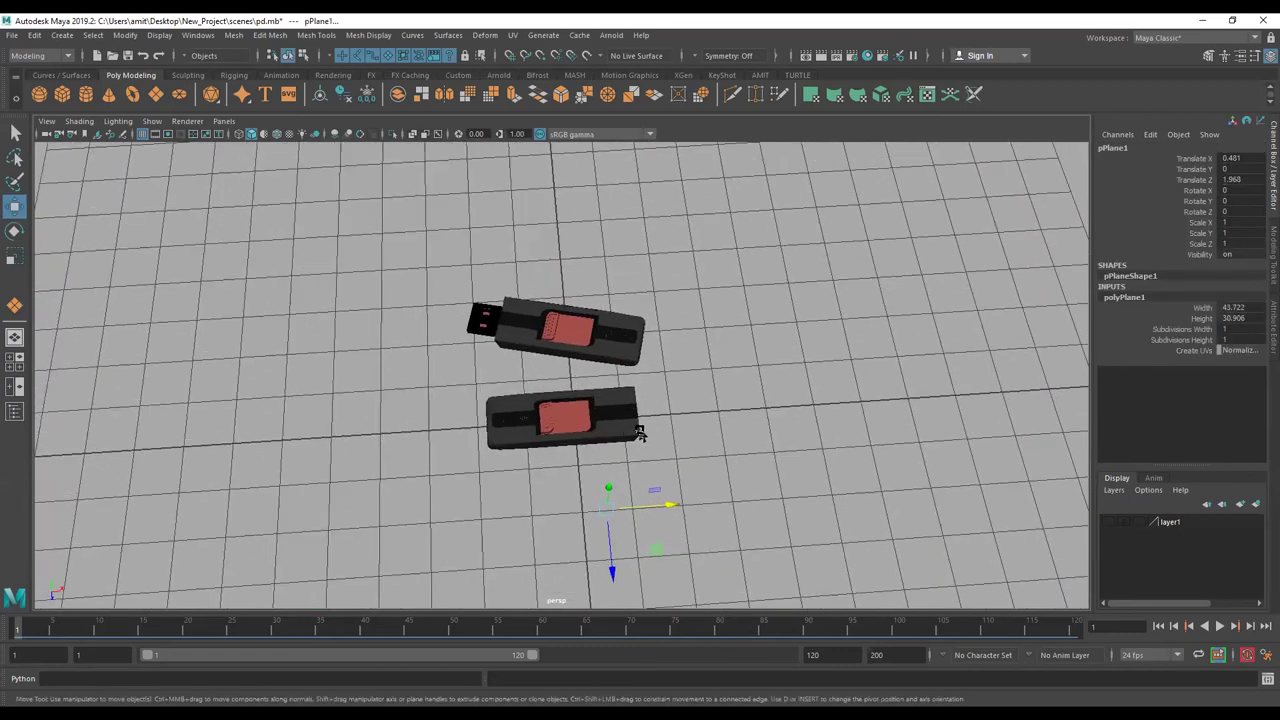
mouse_move(563, 400)
left_mouse_down("alt")
mouse_move(794, 477)
mouse_move(714, 434)
left_mouse_up("alt")
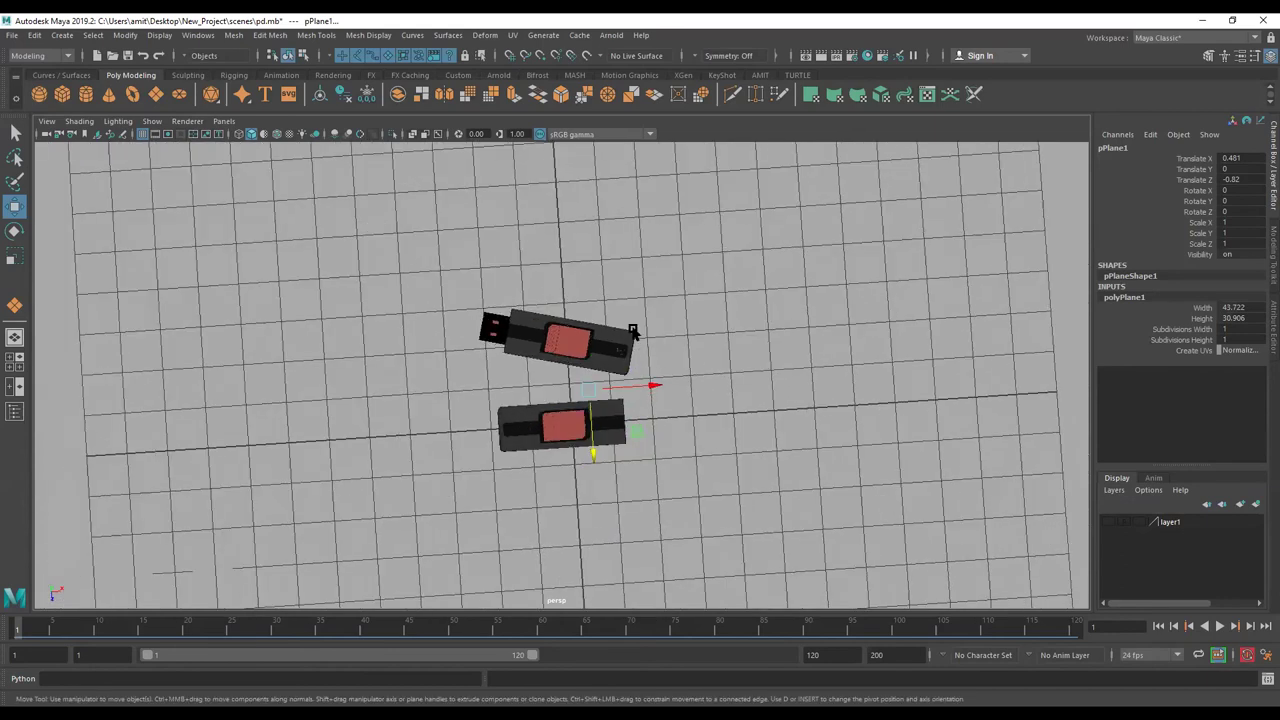
middle_click_drag(714, 434, 680, 375)
- Turn on the 960x540 resolution gate and frame both drives inside it
mouse_move(680, 375)
left_mouse_down("alt")
mouse_move(711, 429)
mouse_move(703, 400)
left_mouse_up("alt")
scroll(691, 363, "up", 2)
scroll(692, 371, "up", 2)
scroll(692, 371, "up", 3)
scroll(294, 163, "up", 1)
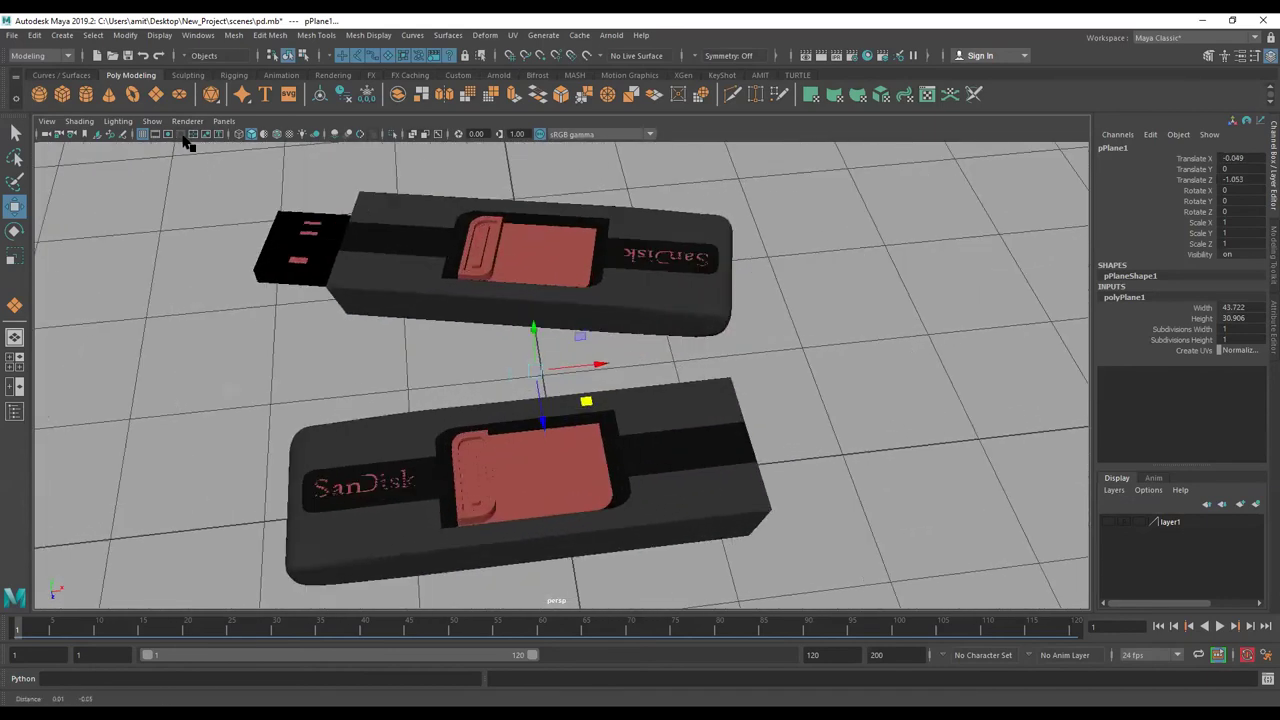
left_click(170, 137)
scroll(541, 289, "down", 2)
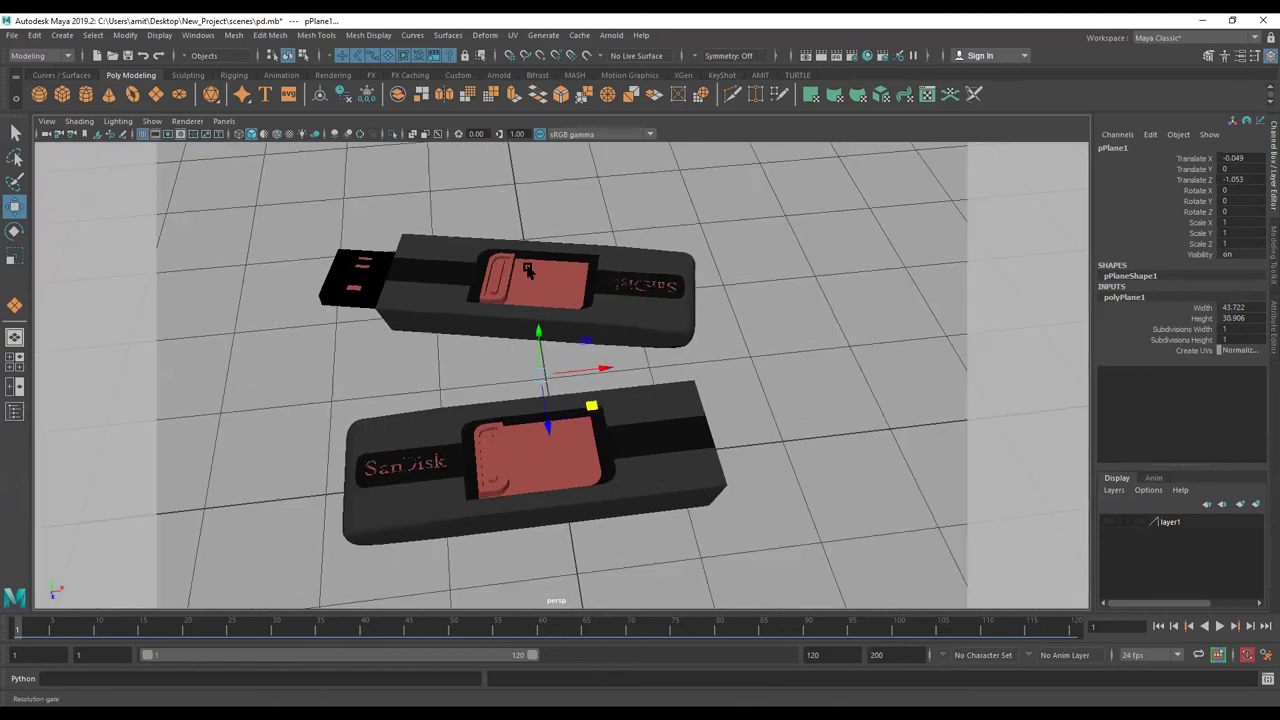
mouse_move(520, 300)
left_mouse_down("alt")
mouse_move(541, 289)
mouse_move(531, 341)
mouse_move(591, 337)
mouse_move(47, 127)
left_mouse_up("alt")
- Create camera persp1 from the current view, then return to persp zoomed out
left_click(46, 121)
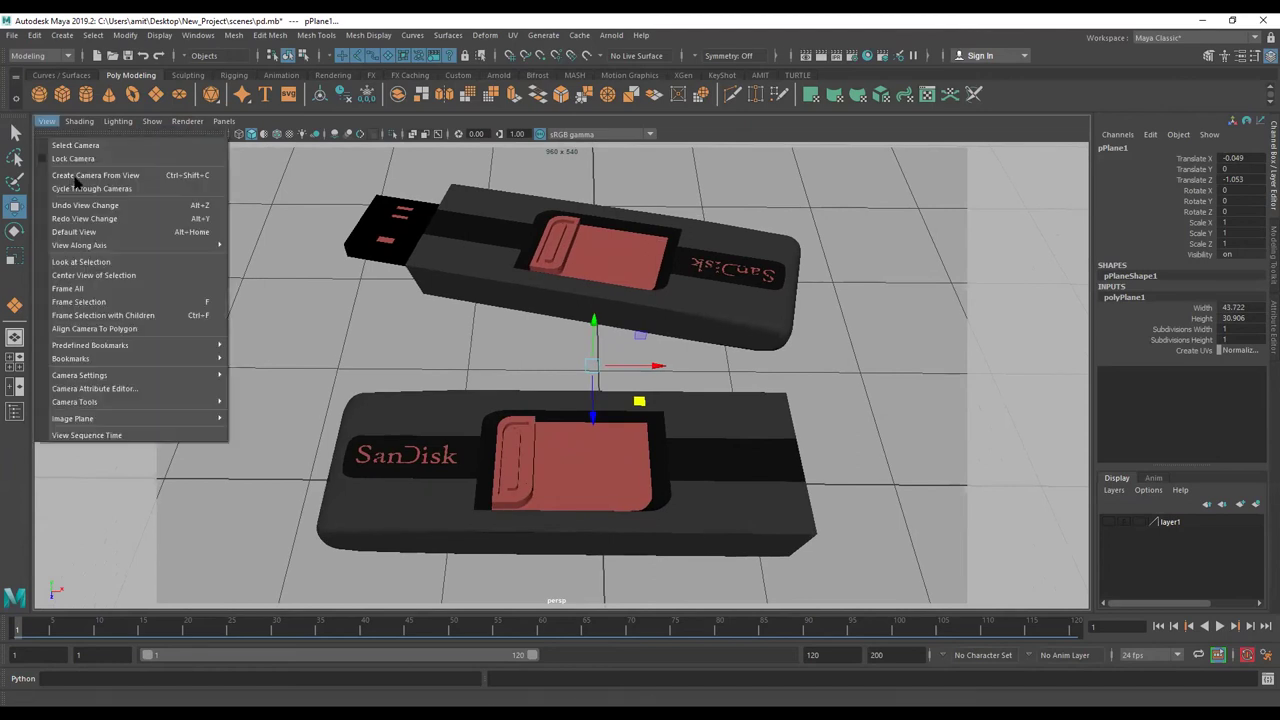
left_click(170, 178)
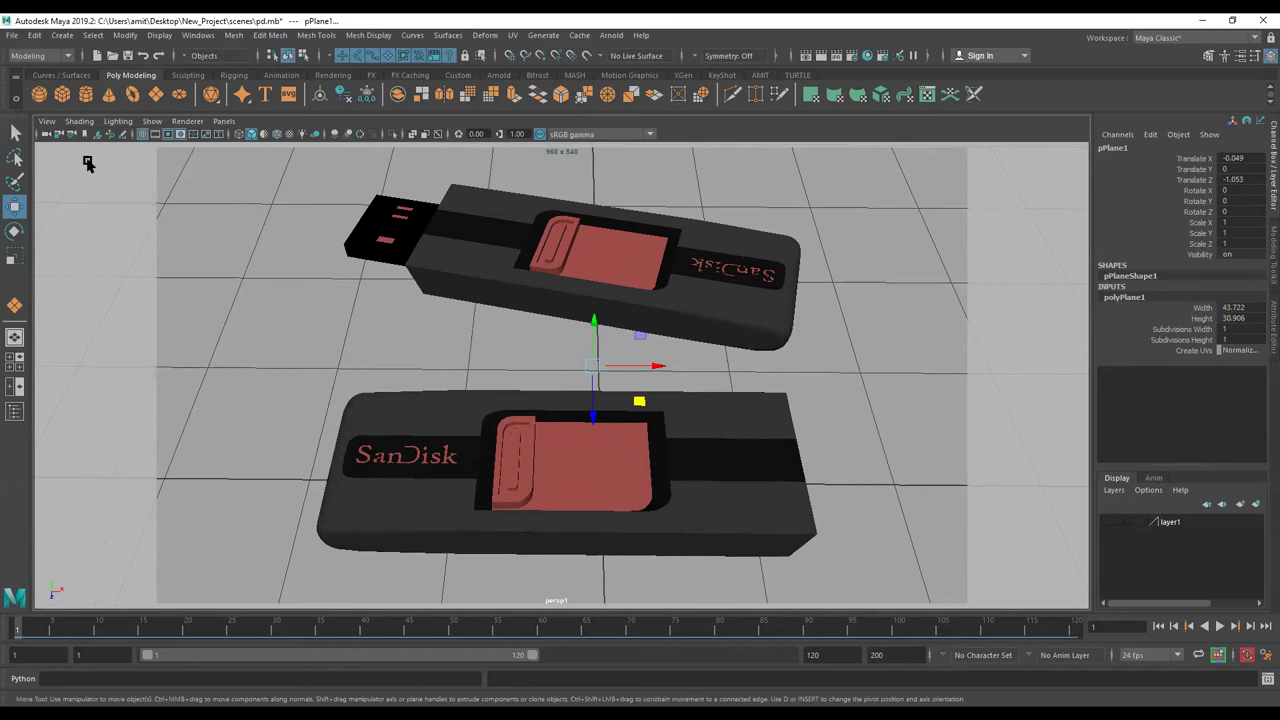
left_click(45, 135)
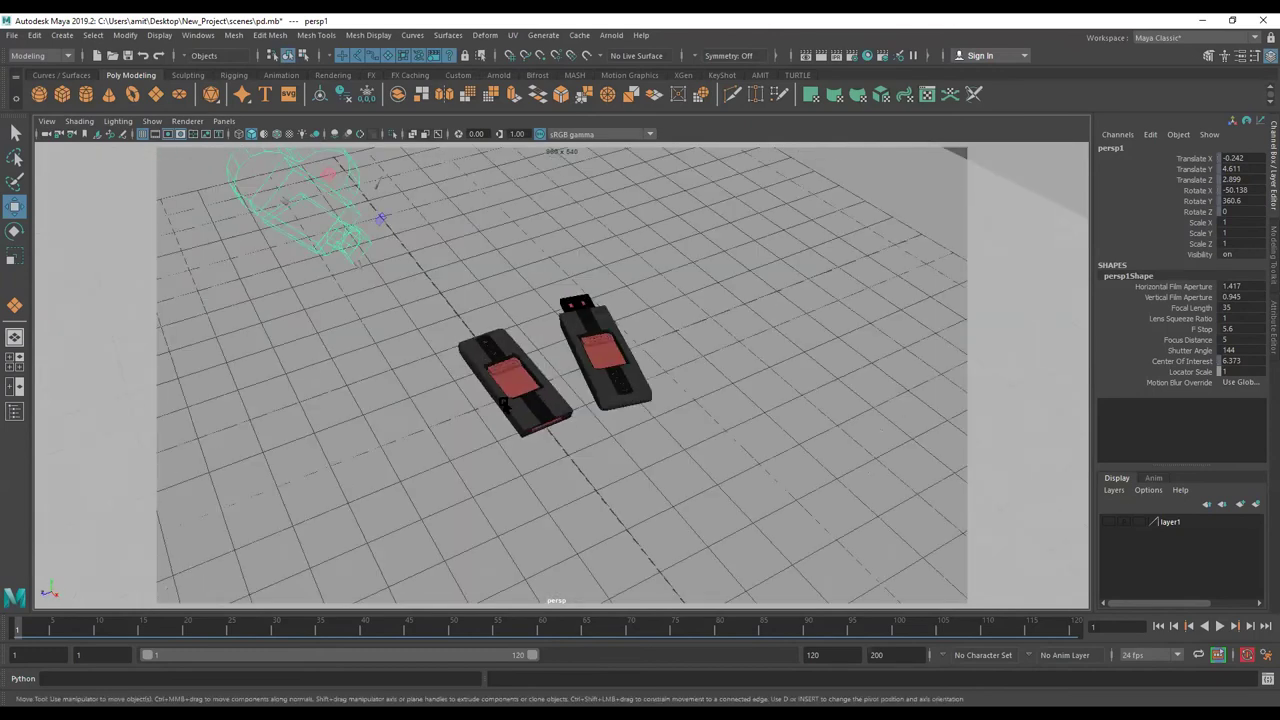
left_click_drag(597, 347, 706, 245, "alt")
scroll(706, 245, "down", 5)
left_click(712, 235)
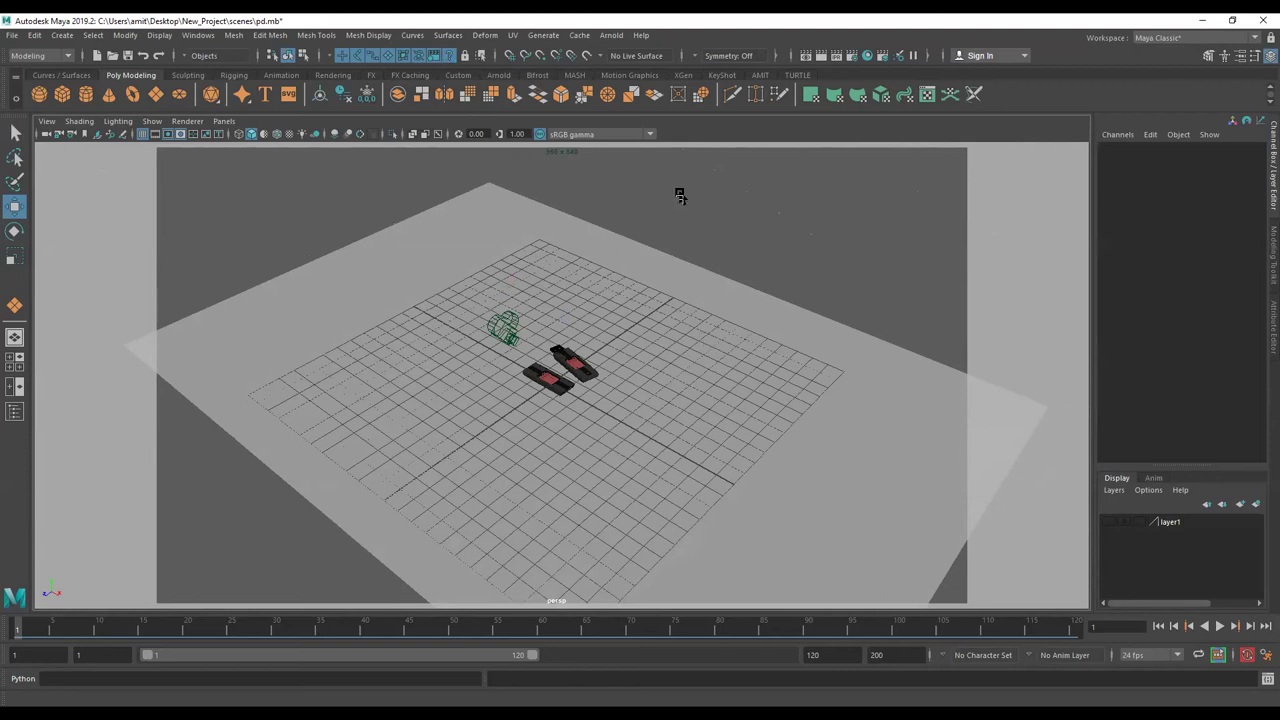
- Add an Arnold area light, raise it above the drives and tilt it toward them
left_click(611, 35)
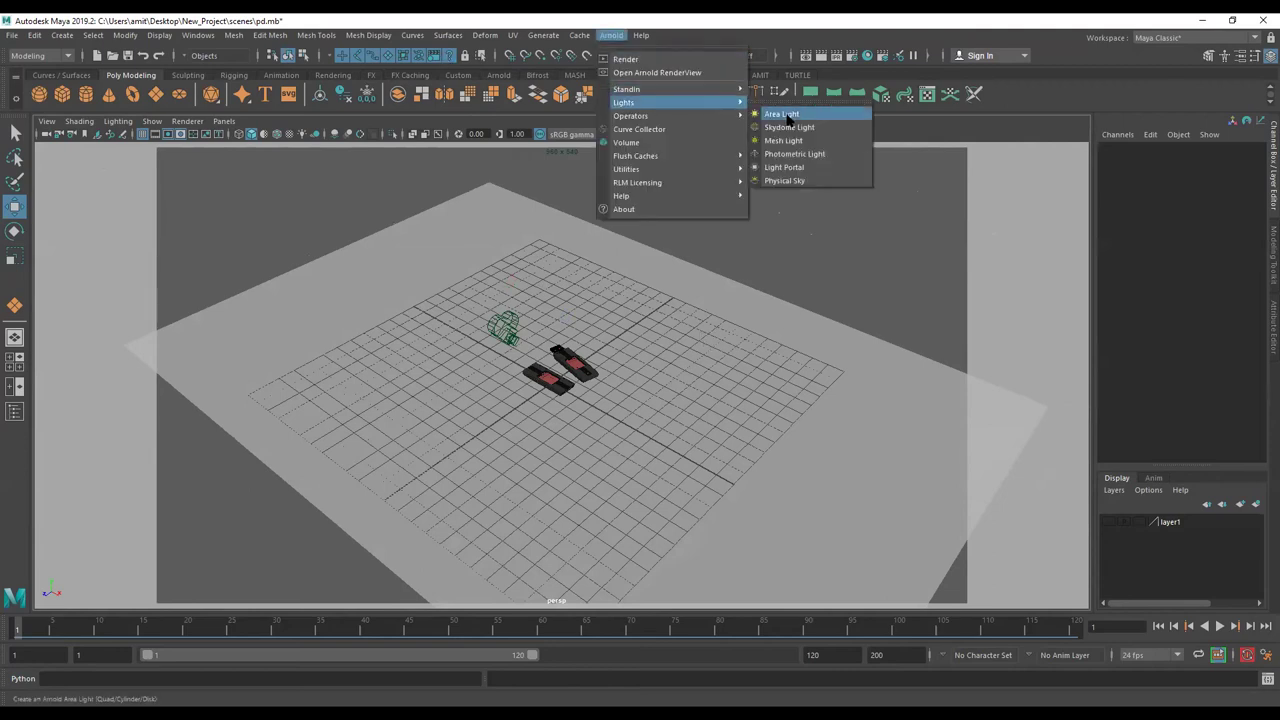
left_click(775, 117)
left_click_drag(551, 290, 569, 206)
key("e")
mouse_move(564, 271)
left_mouse_down()
mouse_move(656, 338)
mouse_move(661, 276)
mouse_move(675, 295)
mouse_move(662, 298)
mouse_move(660, 342)
left_mouse_up()
key("w")
key("e")
key("w")
key("e")
key("w")
- Duplicate the light as aiAreaLight2 and place it on the drives' opposite side
key("ctrl+d")
right_click(619, 335)
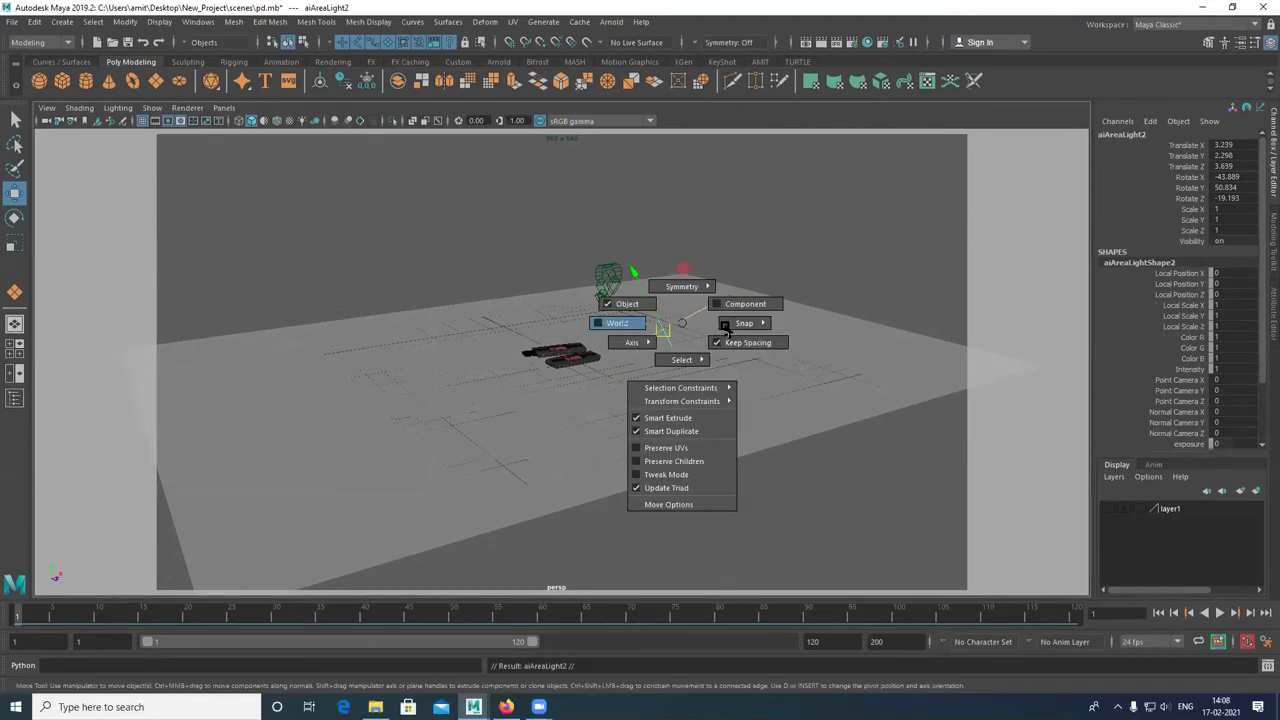
mouse_move(700, 326)
left_mouse_down()
mouse_move(590, 372)
mouse_move(583, 392)
mouse_move(536, 282)
mouse_move(482, 364)
mouse_move(449, 345)
mouse_move(509, 323)
mouse_move(566, 163)
mouse_move(600, 250)
mouse_move(677, 371)
mouse_move(1086, 351)
left_mouse_up()
key("e")
key("w")
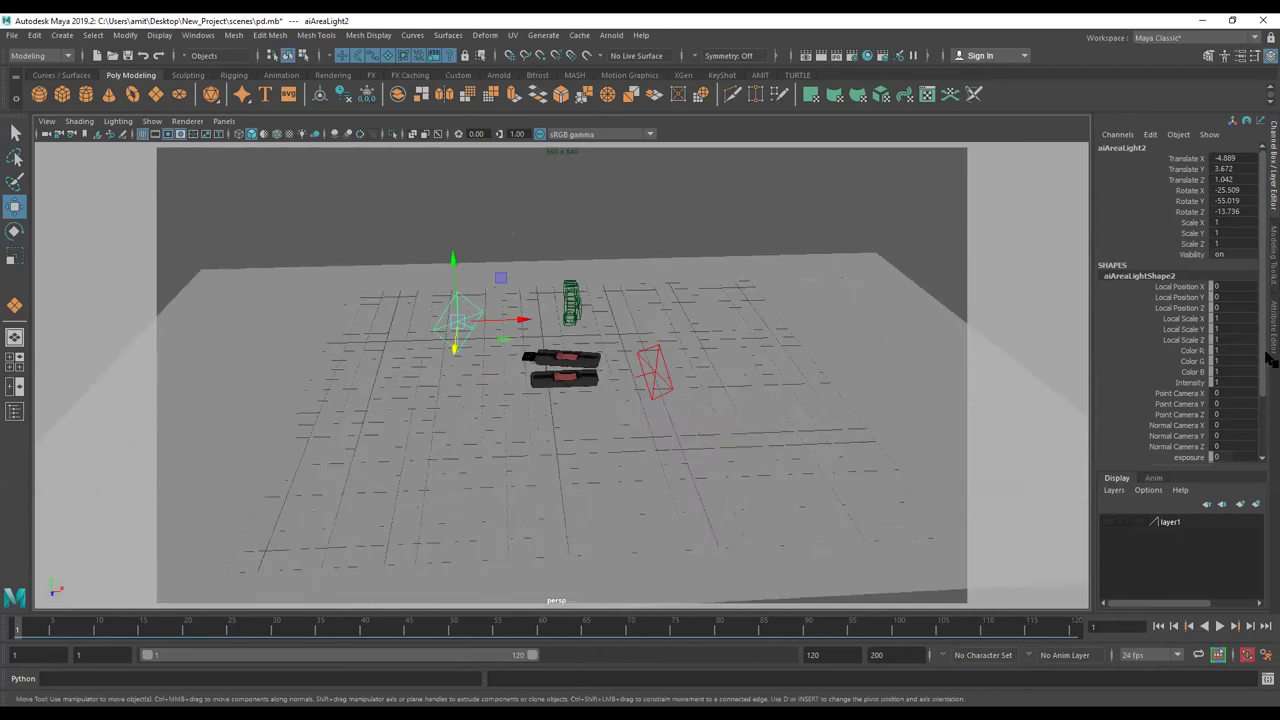
key("ctrl+a")
- Inspect both area lights (intensity 10, normalize off) and bring up the Arnold menu
left_click(381, 308)
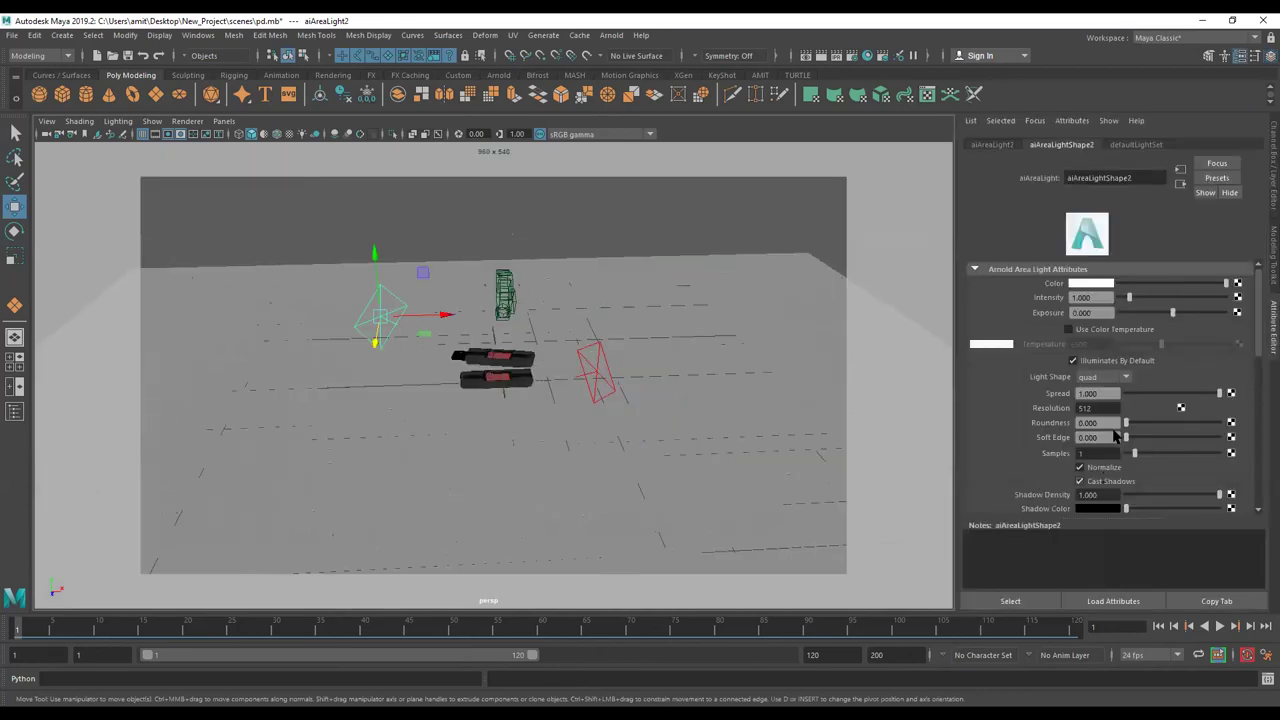
left_click(576, 356)
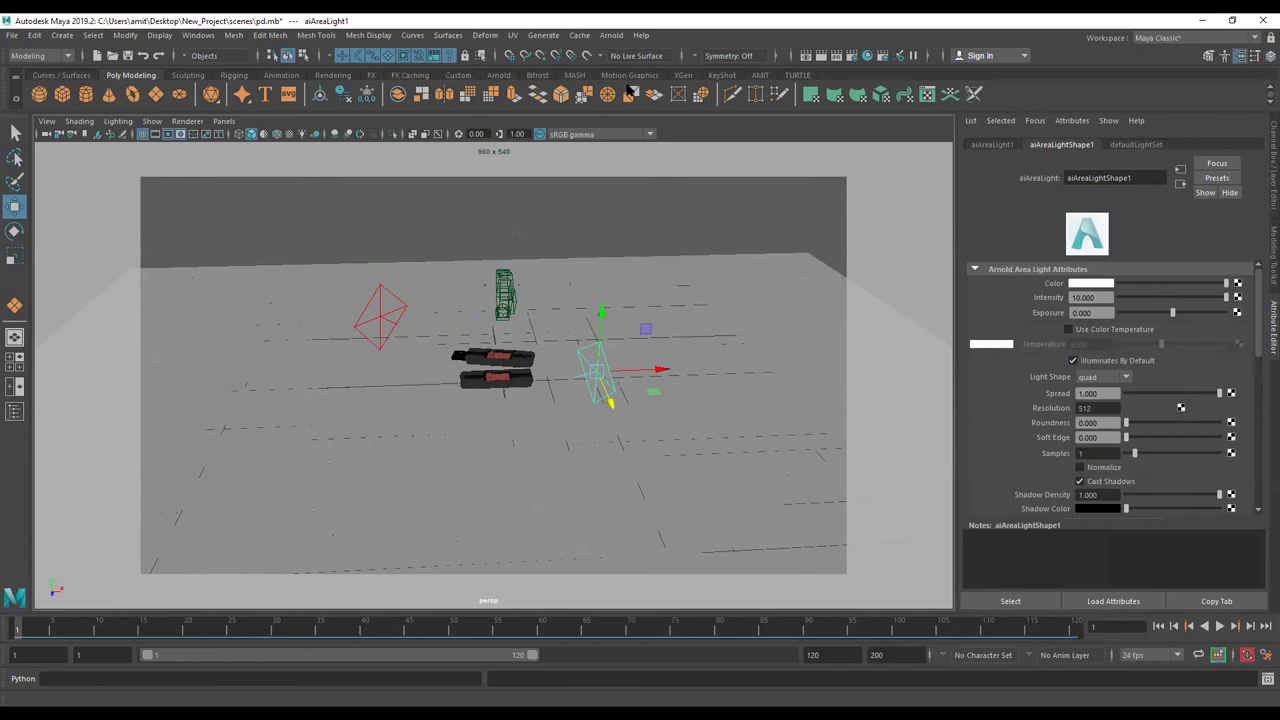
left_click(611, 35)
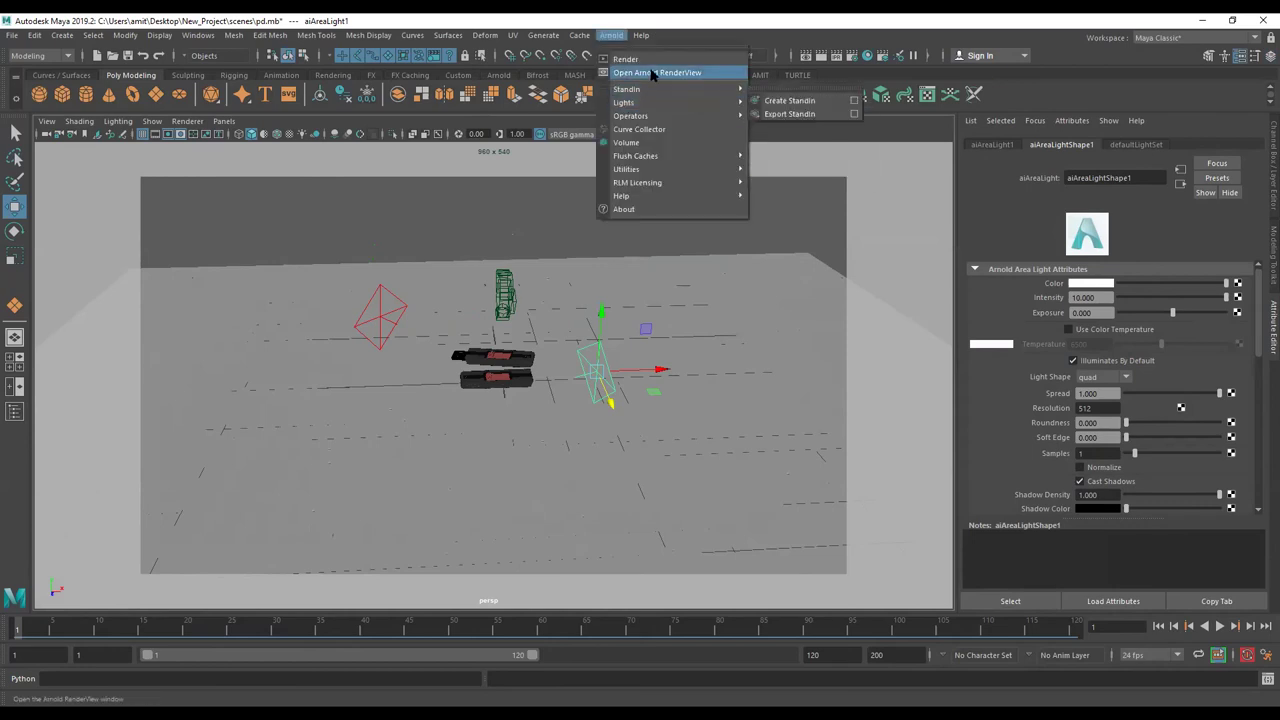
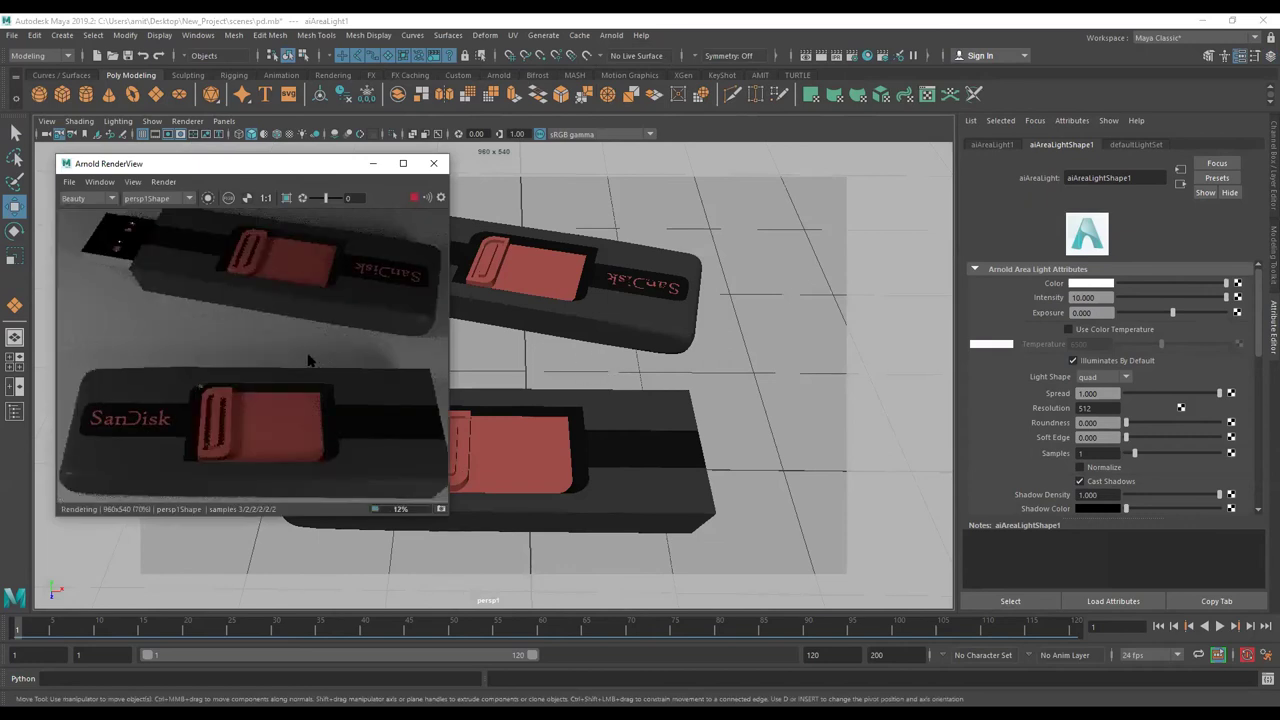
- Select the area light beside the drives and raise its exposure to 1.154
scroll(310, 360, "down", 2)
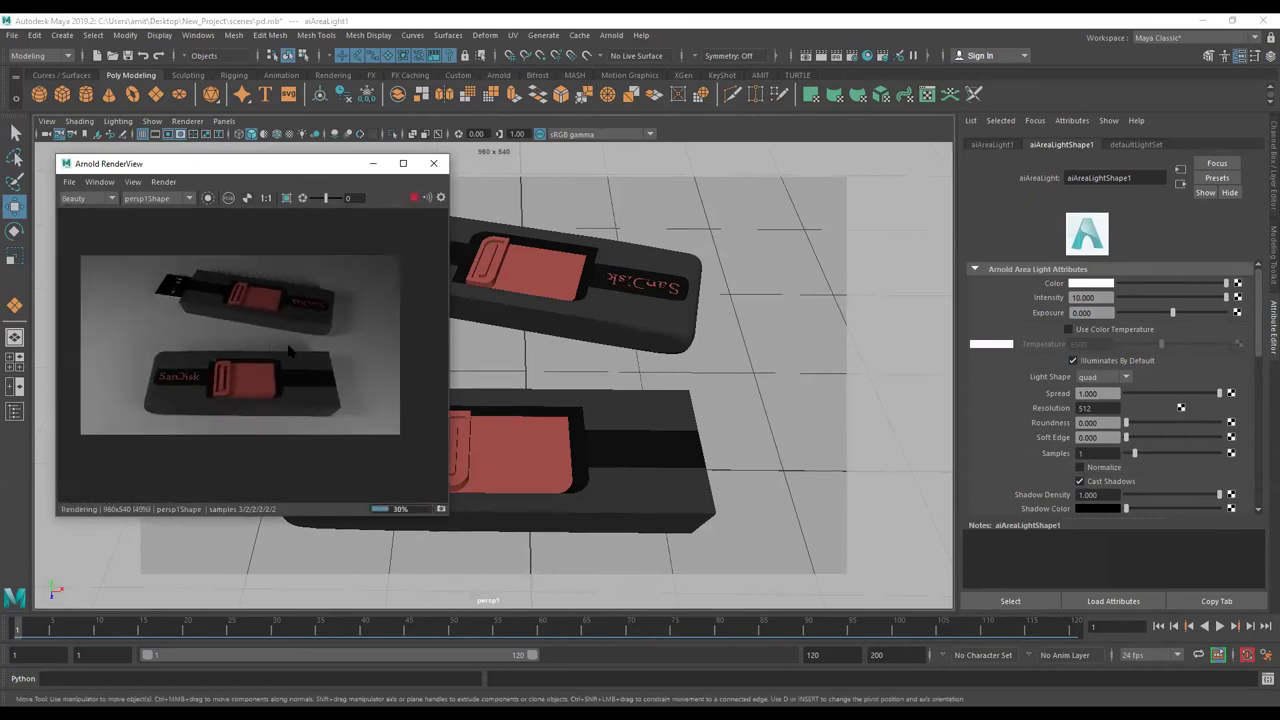
left_click(618, 365)
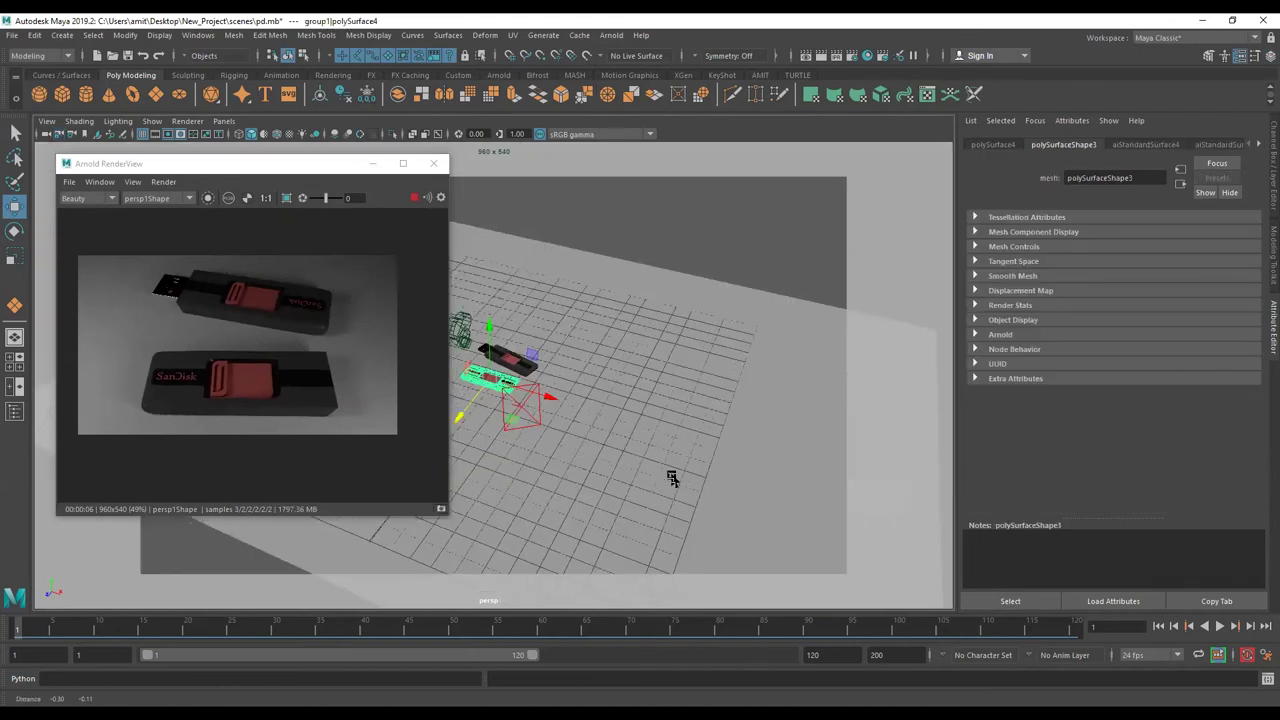
left_click_drag(668, 480, 668, 386, "alt")
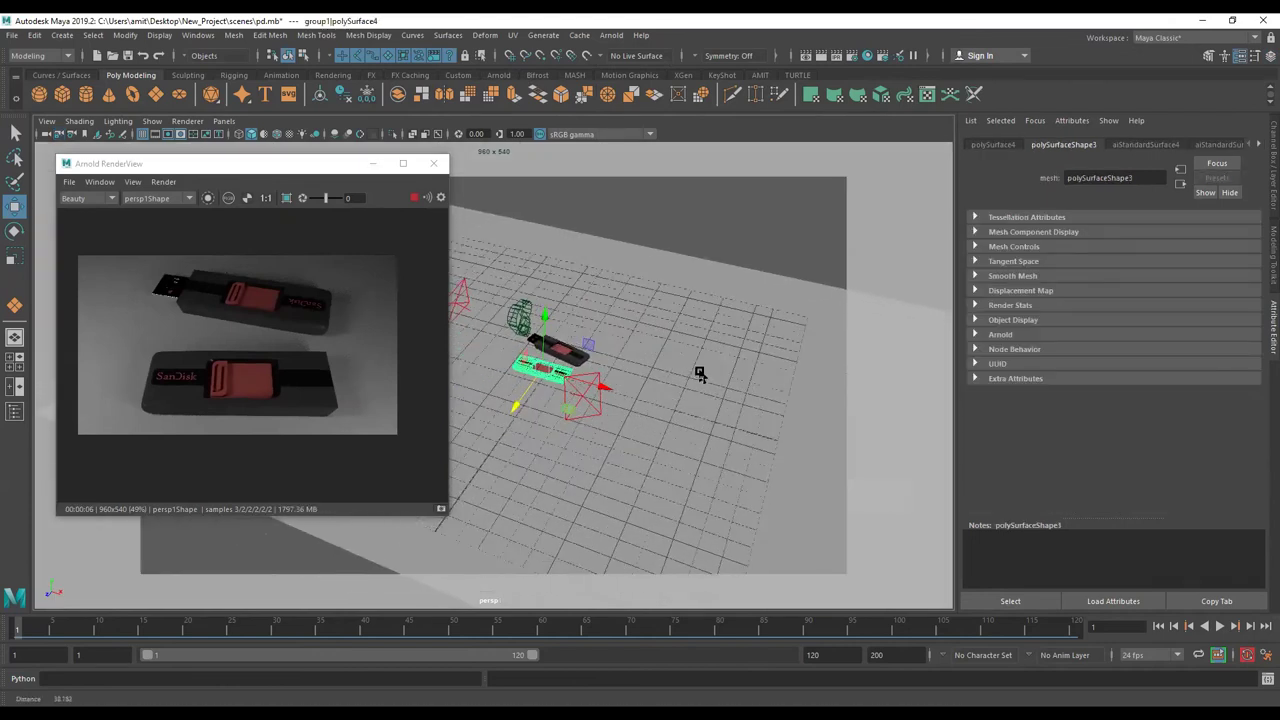
scroll(668, 386, "up", 3)
scroll(663, 428, "up", 3)
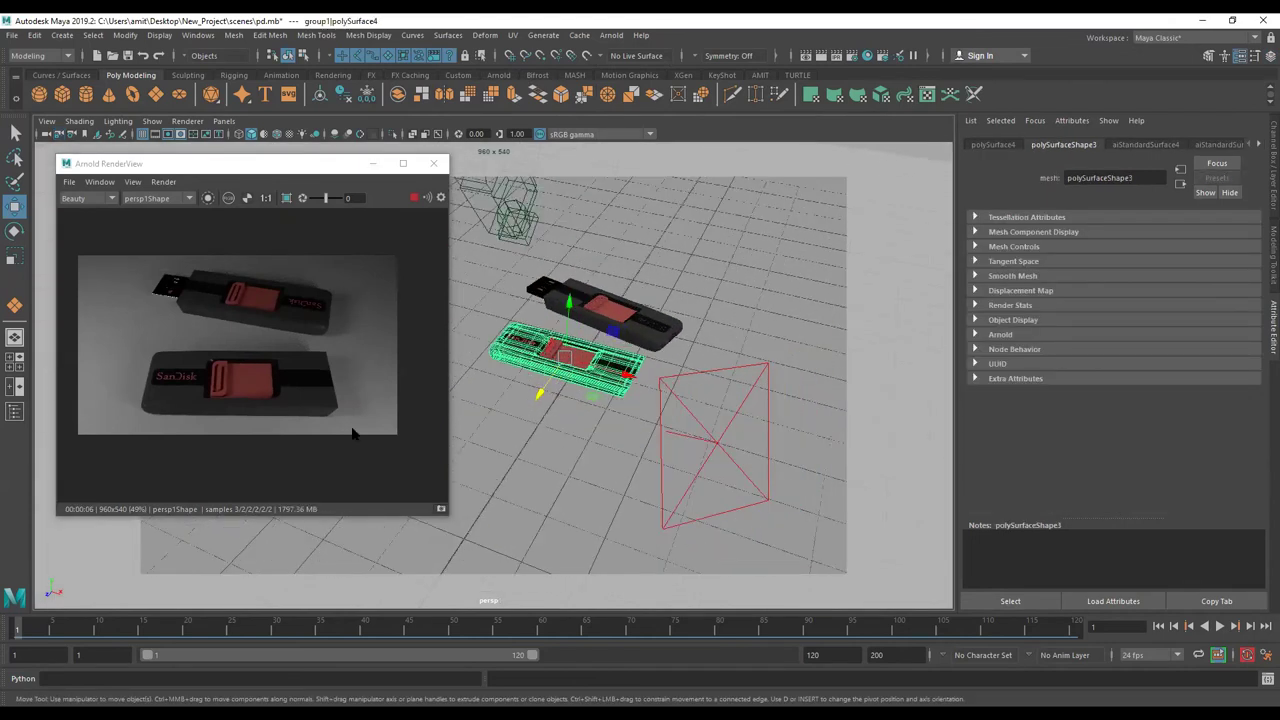
left_click(724, 418)
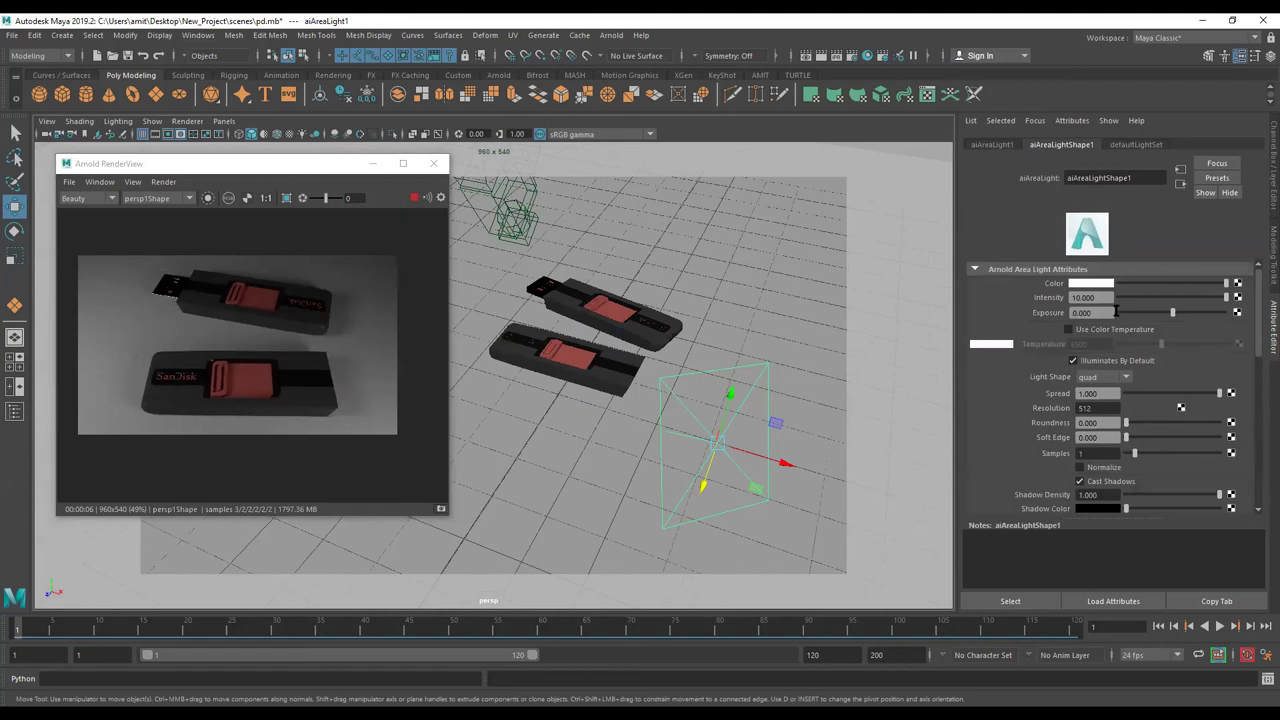
left_click_drag(1177, 314, 1184, 316)
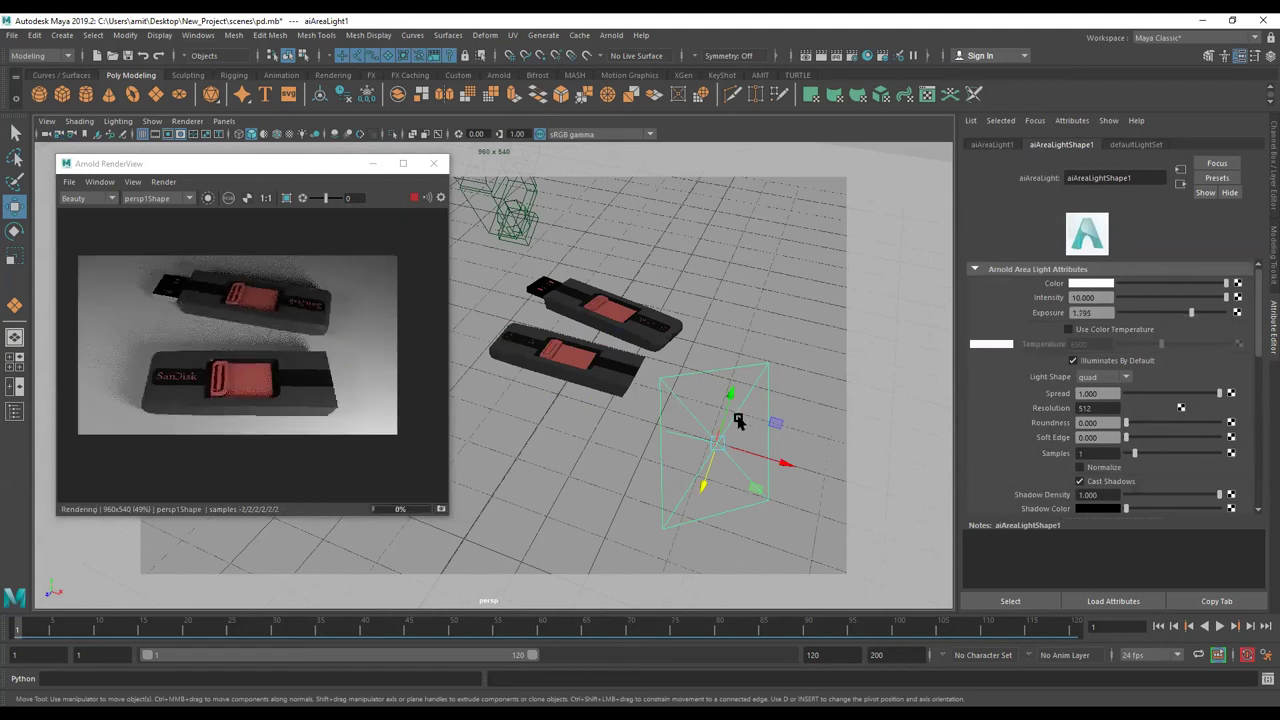
- Duplicate the area light into aiAreaLight2 and set its exposure to 1.474
left_click_drag(776, 443, 794, 449, "alt")
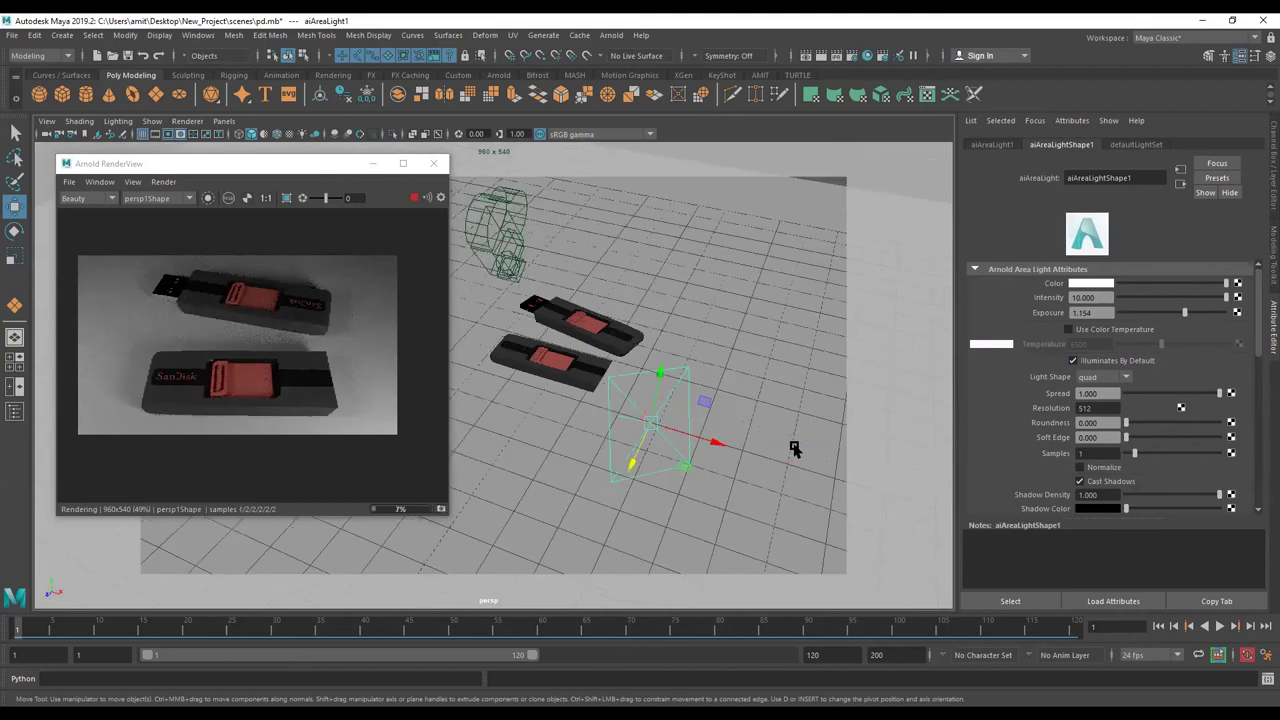
left_click_drag(613, 256, 599, 236, "alt")
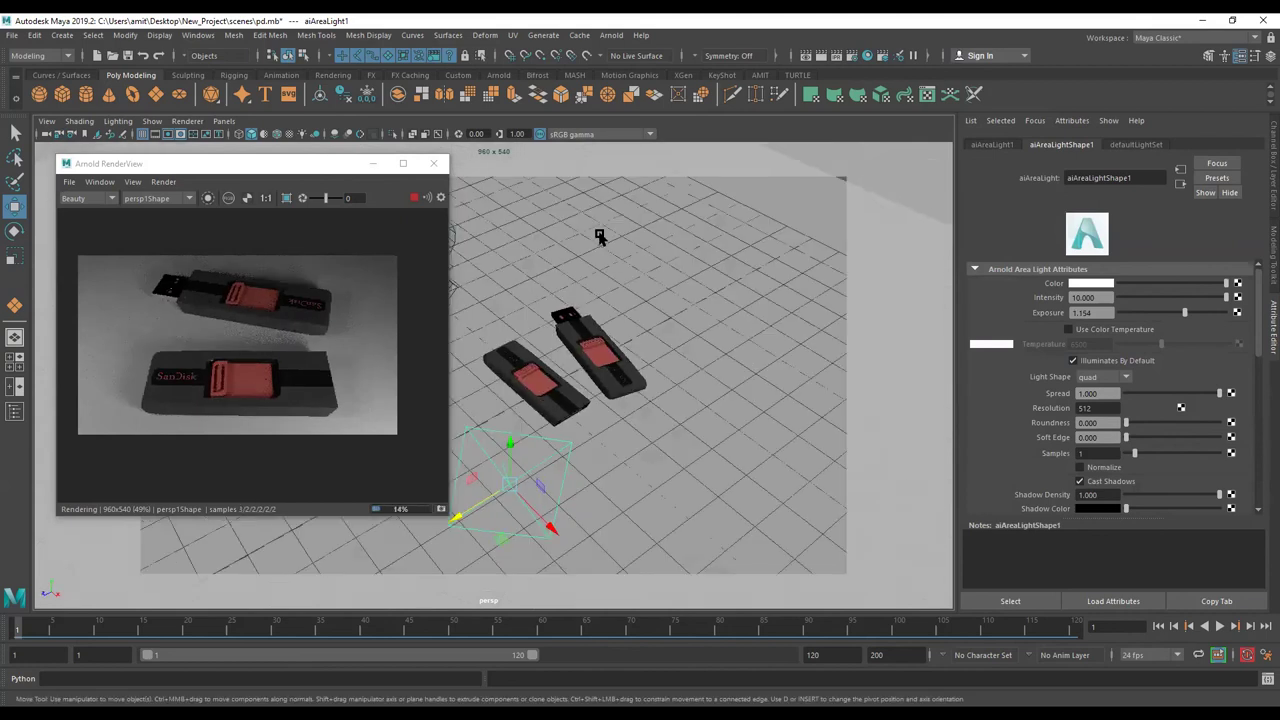
scroll(598, 233, "up", 2)
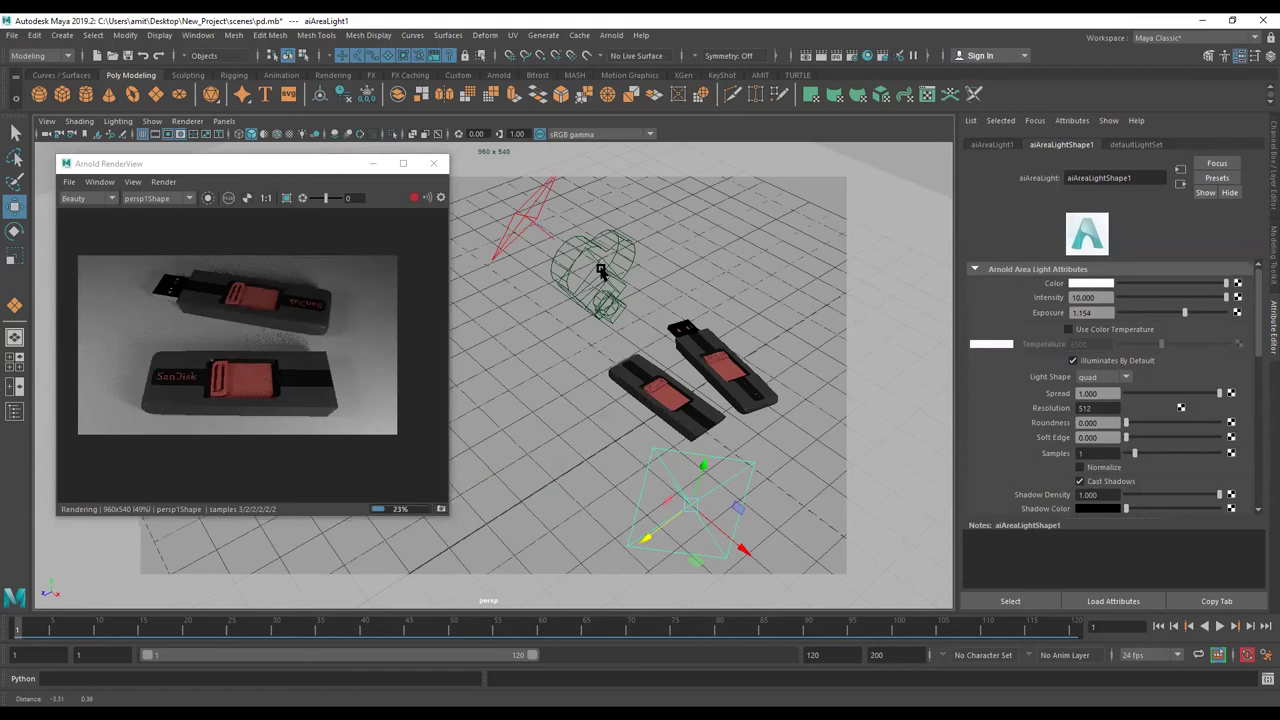
left_click_drag(672, 277, 595, 235, "alt")
key("ctrl+d")
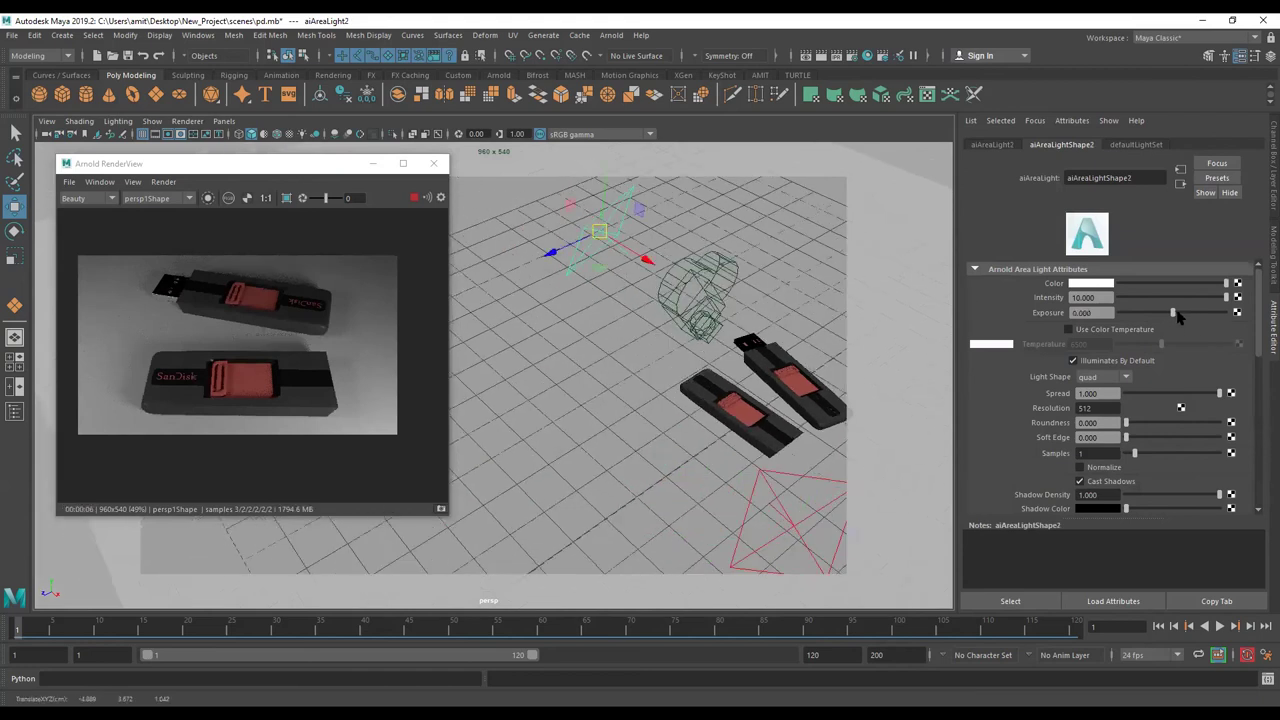
left_click(1188, 313)
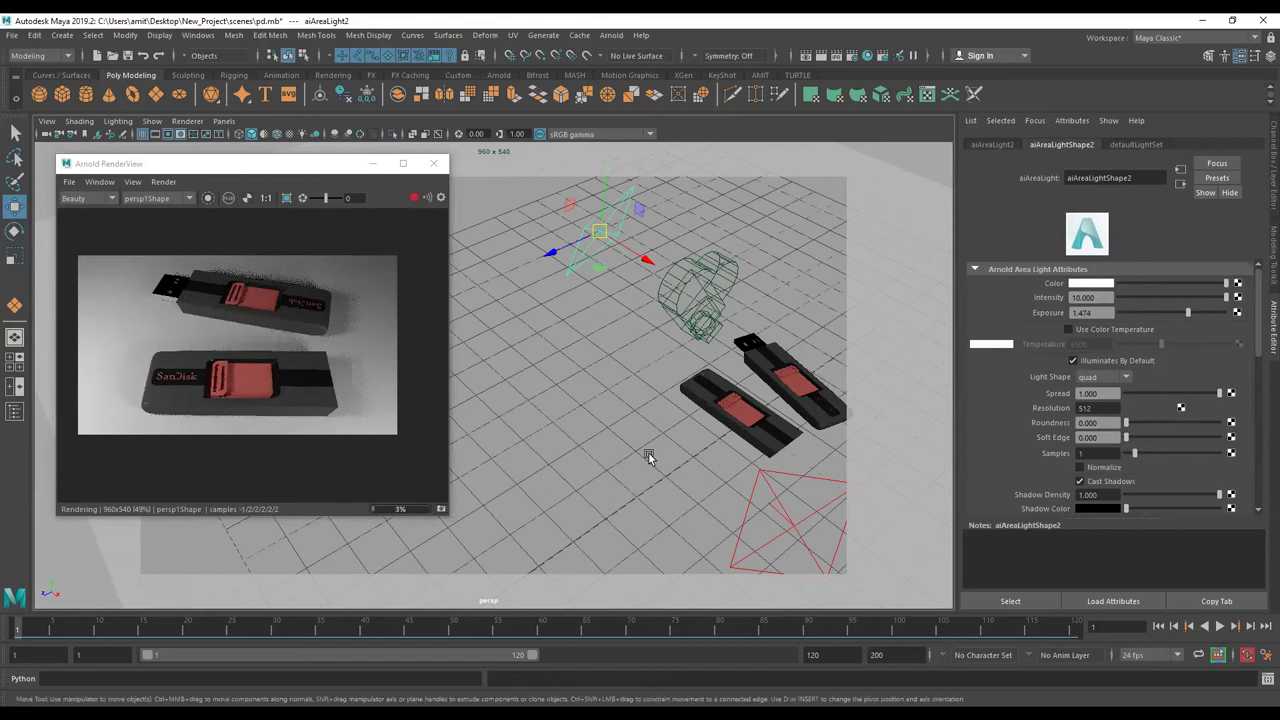
scroll(651, 451, "down", 2)
scroll(657, 471, "down", 2)
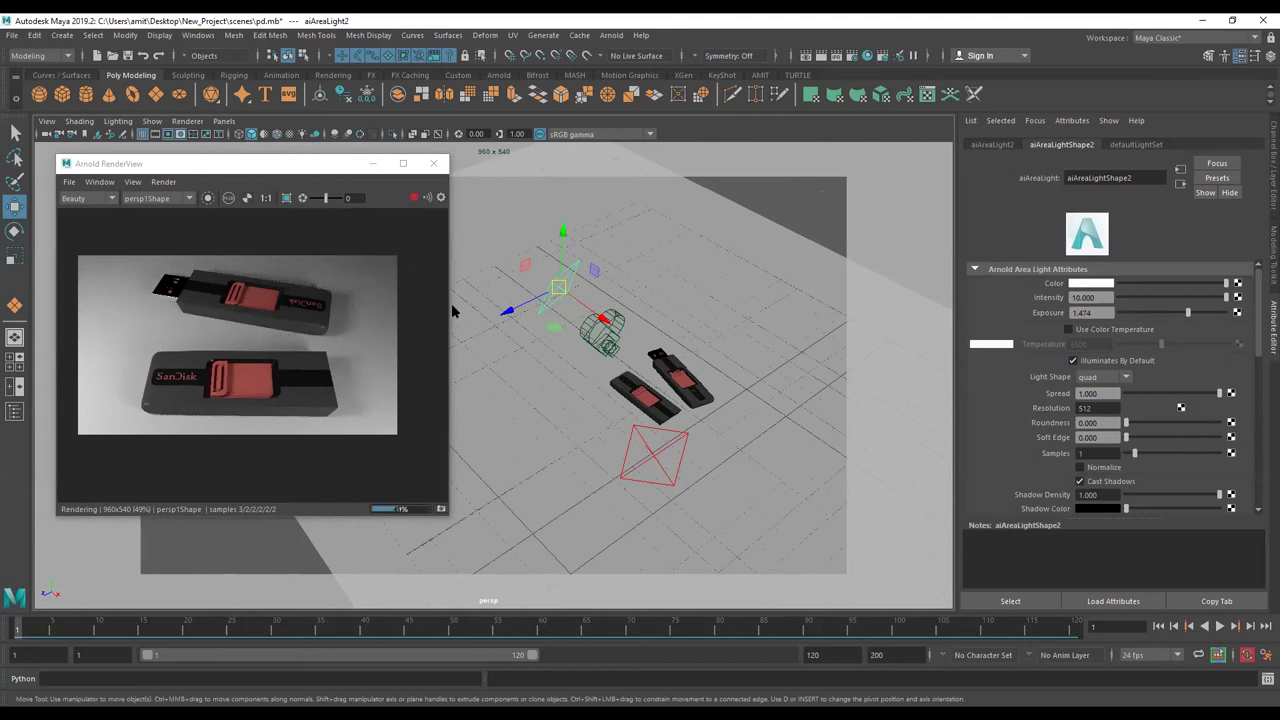
left_click(705, 447)
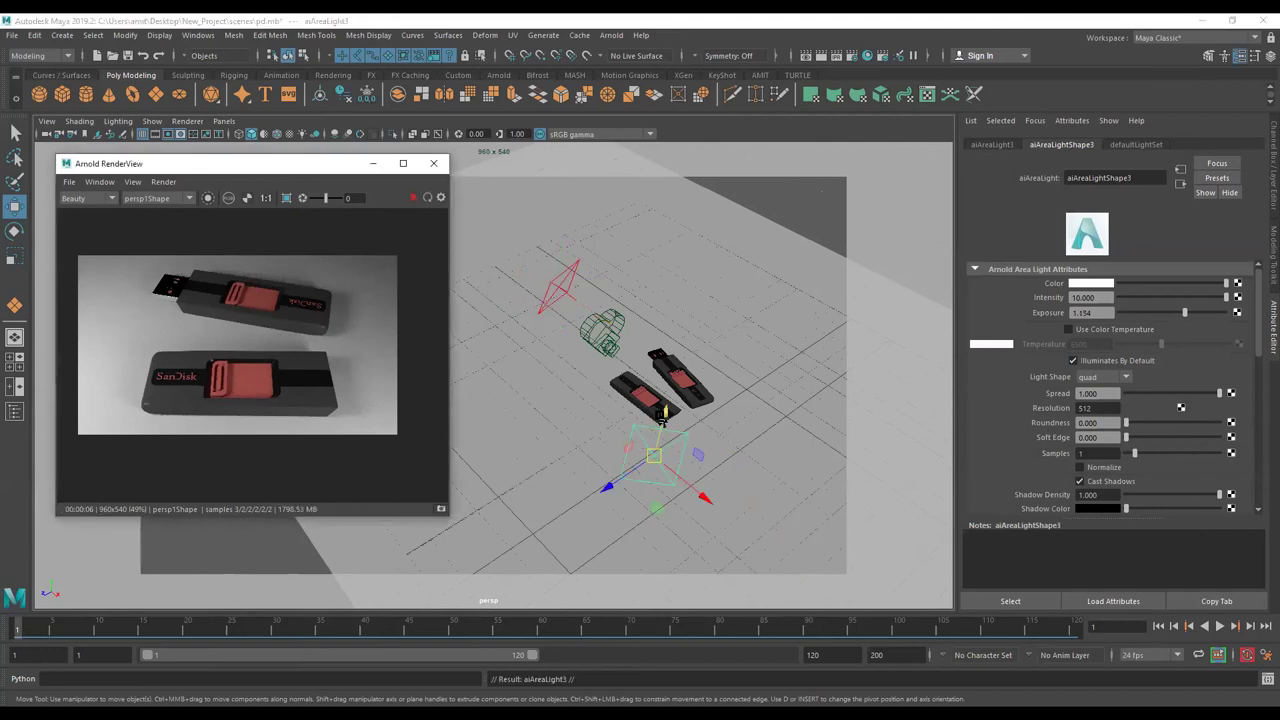
- Tilt aiAreaLight3 to a new orientation and restart the interactive render
left_click(700, 268)
key("e")
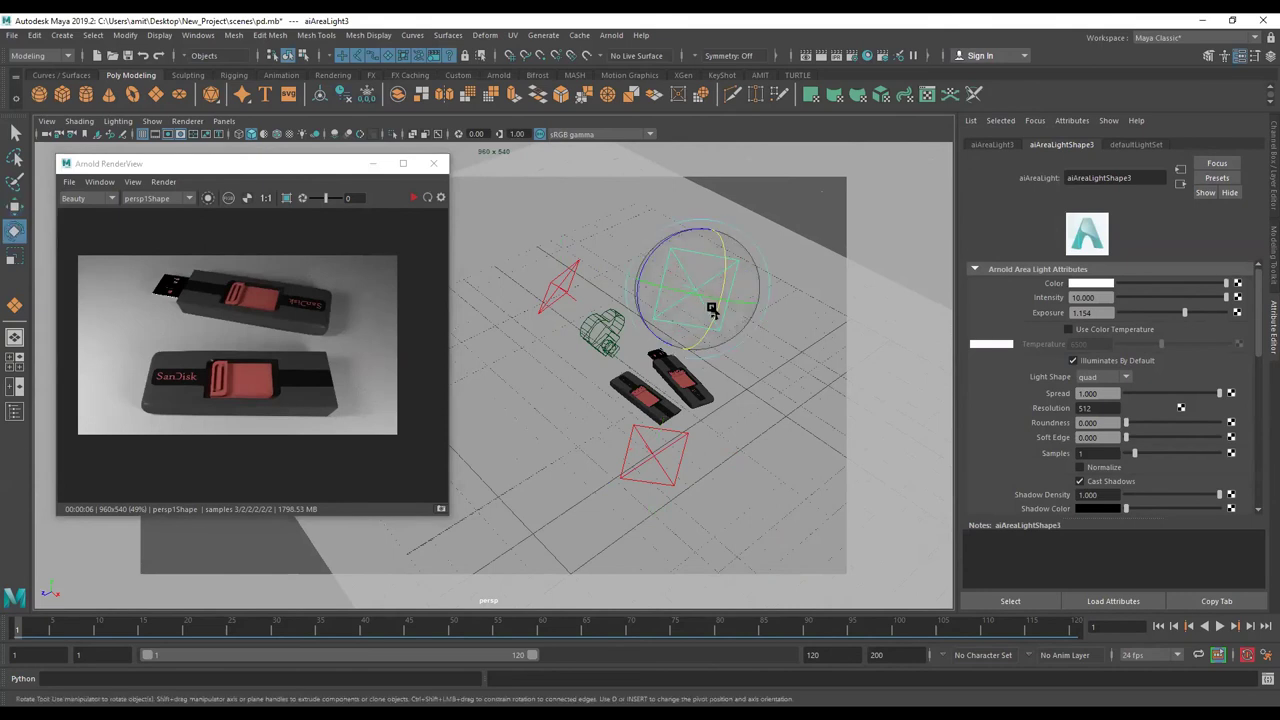
key("w")
mouse_move(713, 245)
left_mouse_down("alt")
mouse_move(765, 277)
mouse_move(799, 247)
left_mouse_up("alt")
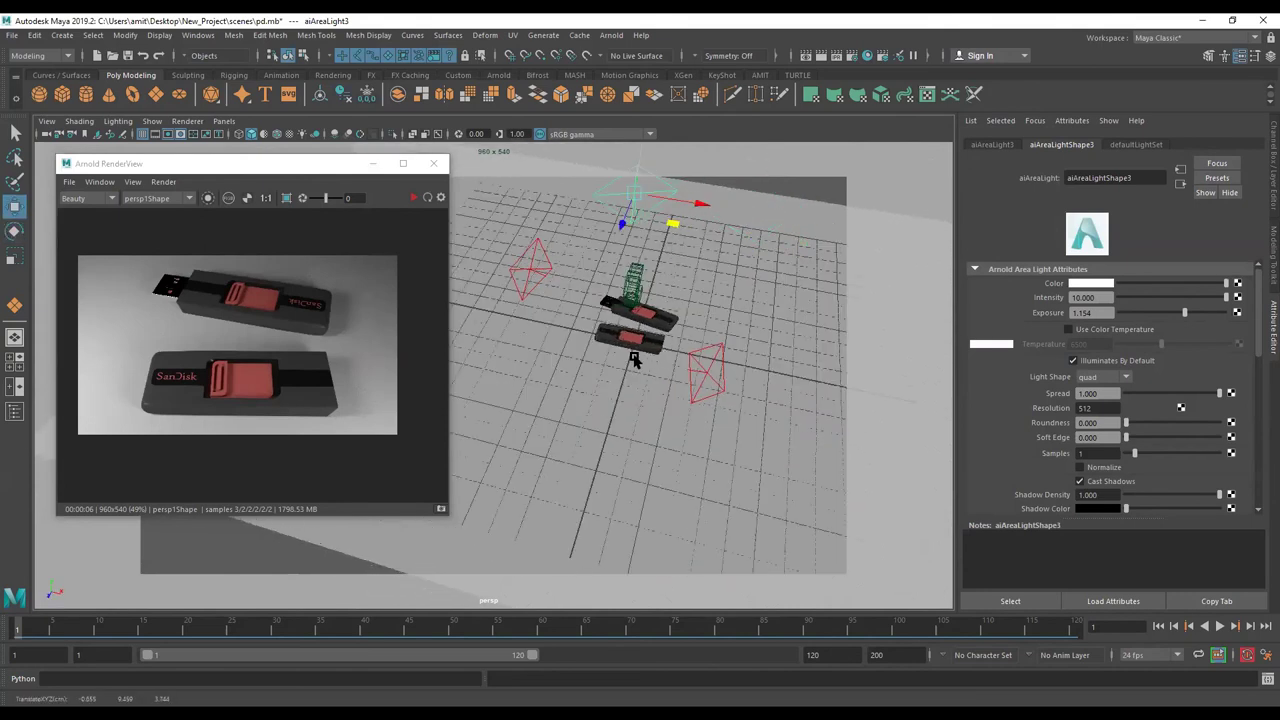
left_click_drag(675, 252, 620, 387, "alt")
key("e")
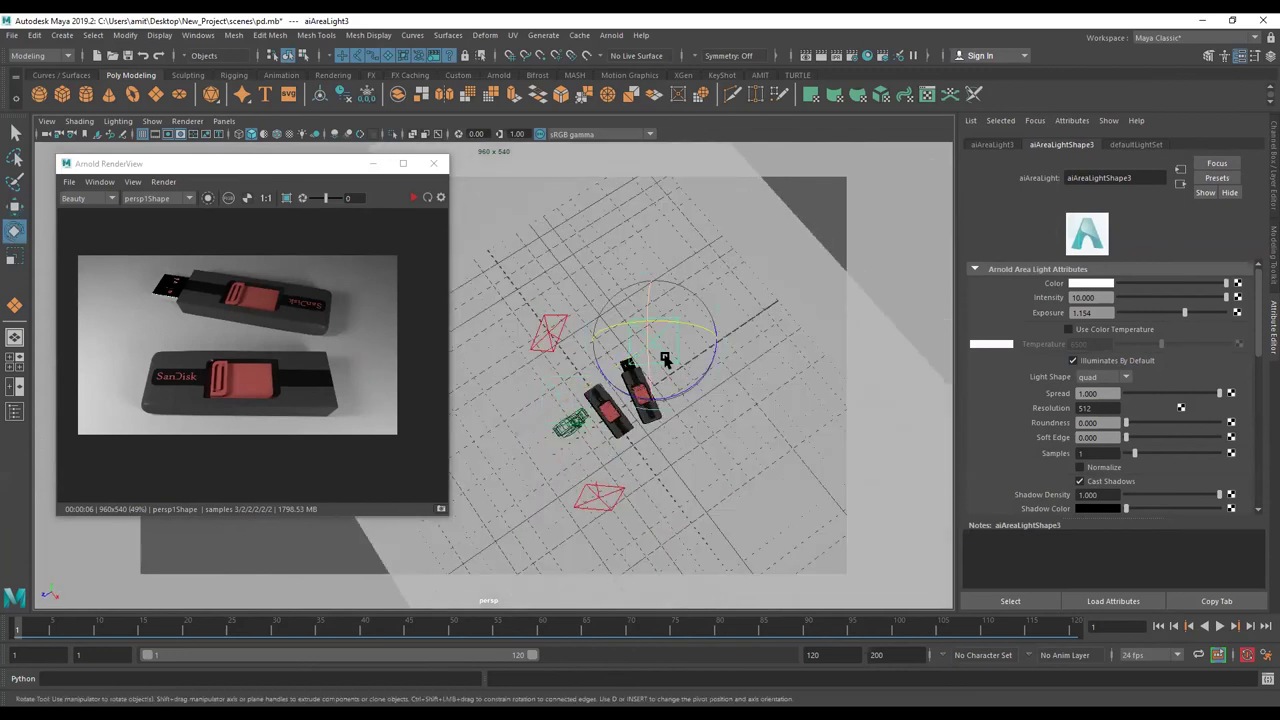
left_click_drag(676, 322, 652, 403)
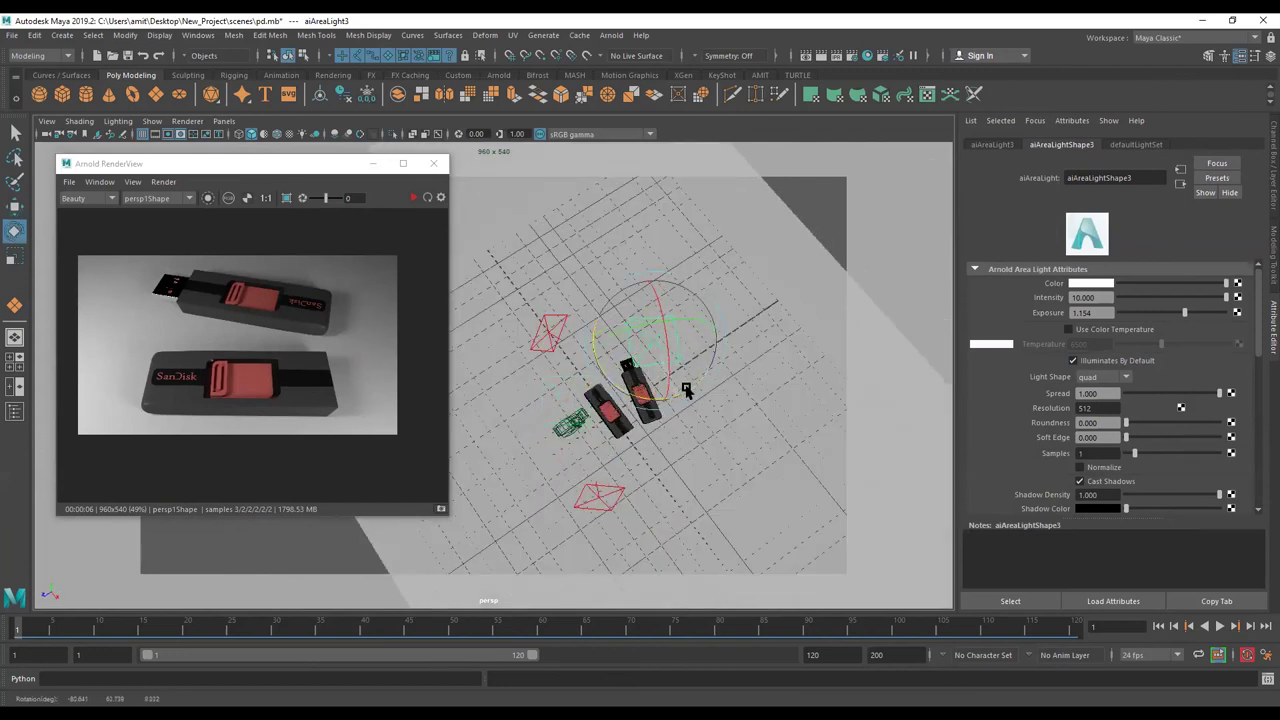
left_click(414, 199)
- Enlarge aiAreaLight3 uniformly and move it next to the USB drives
key("w")
key("r")
left_click_drag(656, 345, 693, 362)
mouse_move(731, 374)
middle_mouse_down()
mouse_move(748, 380)
mouse_move(716, 369)
middle_mouse_up()
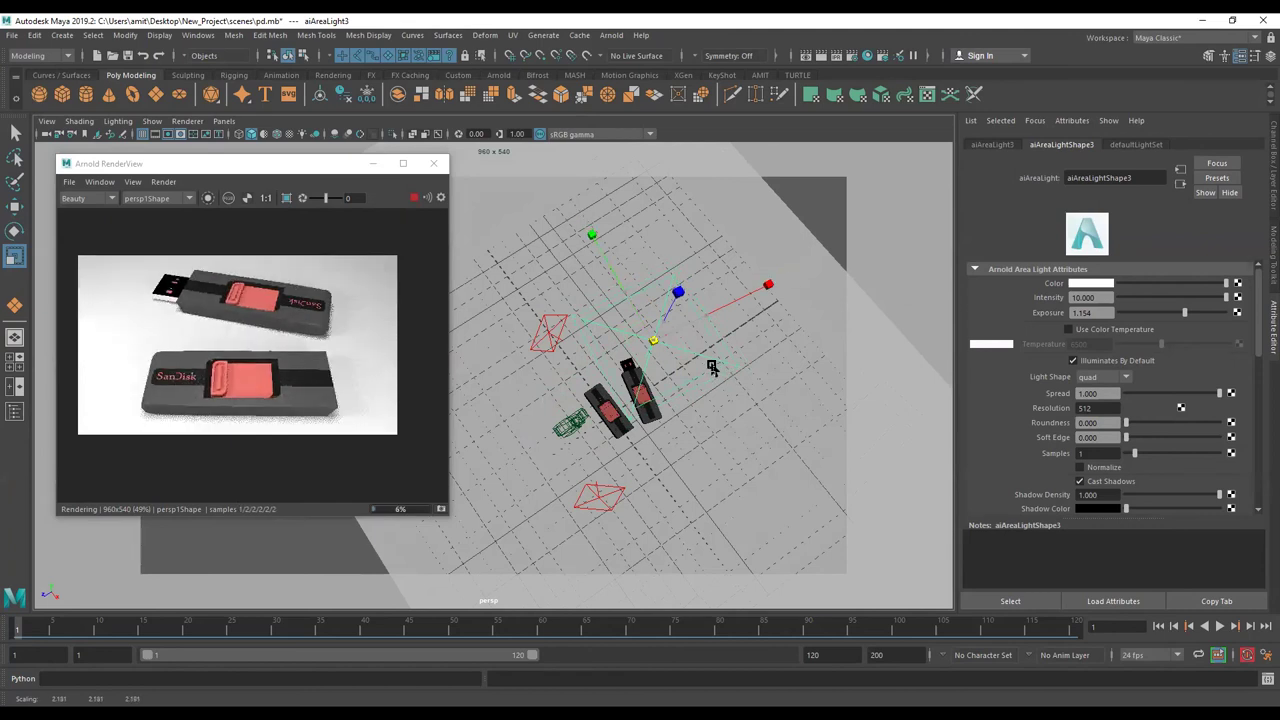
key("w")
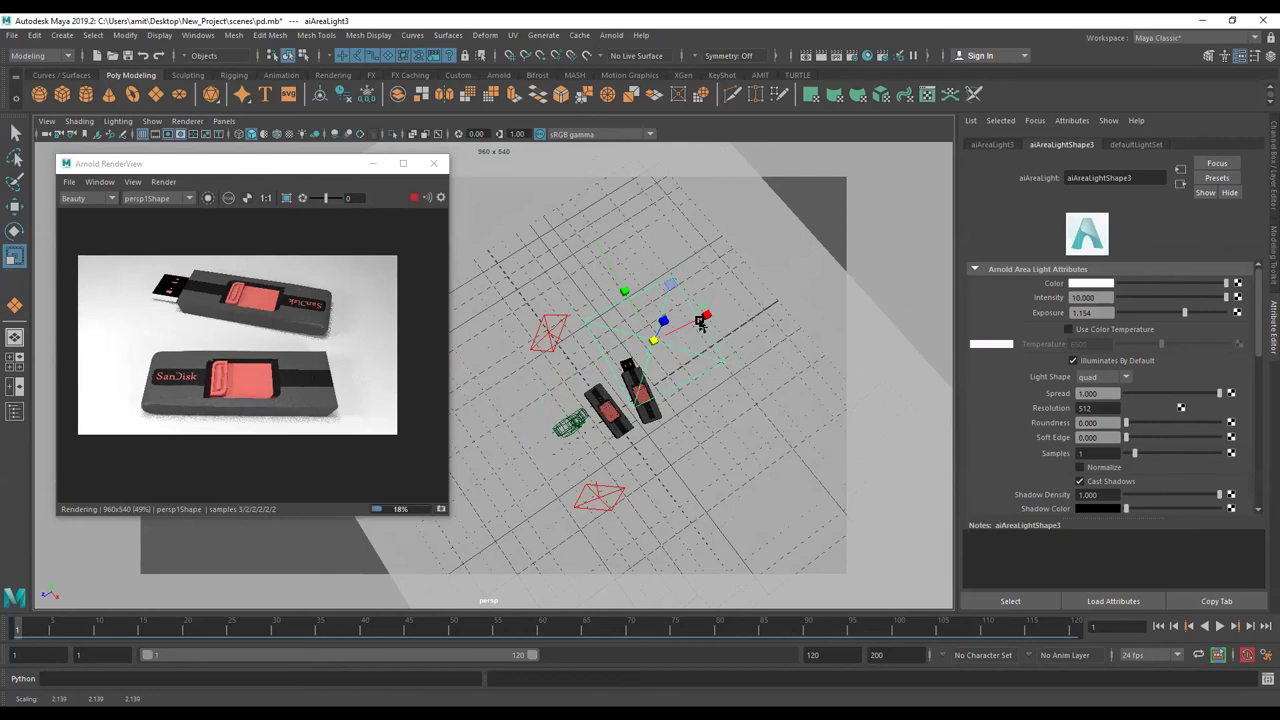
key("w")
left_click_drag(706, 326, 694, 390)
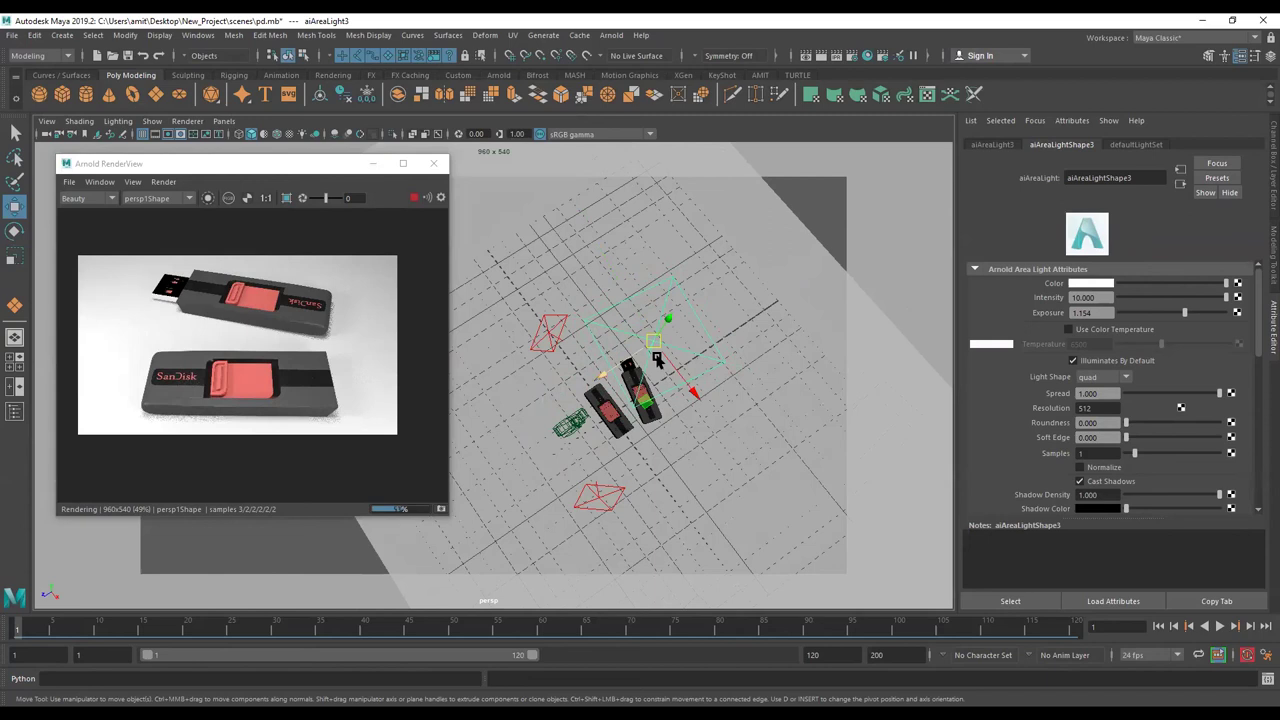
mouse_move(659, 358)
left_mouse_down()
mouse_move(692, 187)
mouse_move(680, 211)
left_mouse_up()
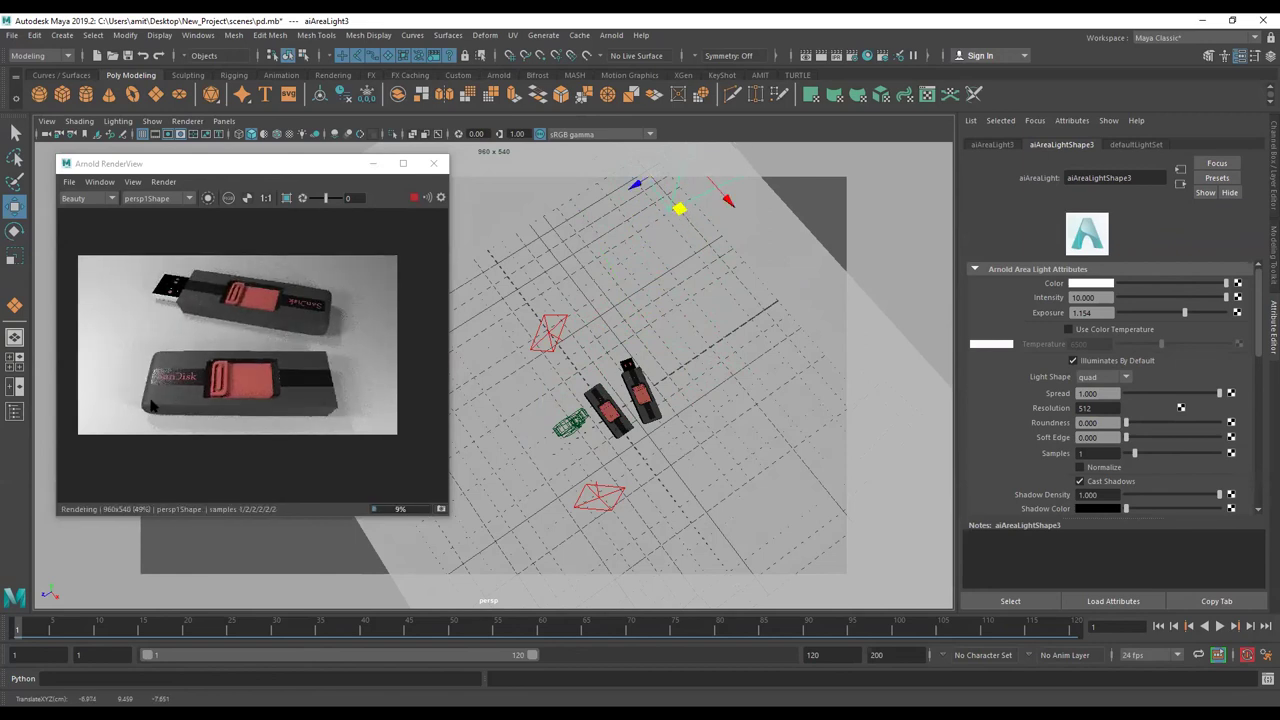
mouse_move(597, 405)
left_mouse_down("alt")
mouse_move(635, 458)
mouse_move(465, 220)
left_mouse_up("alt")
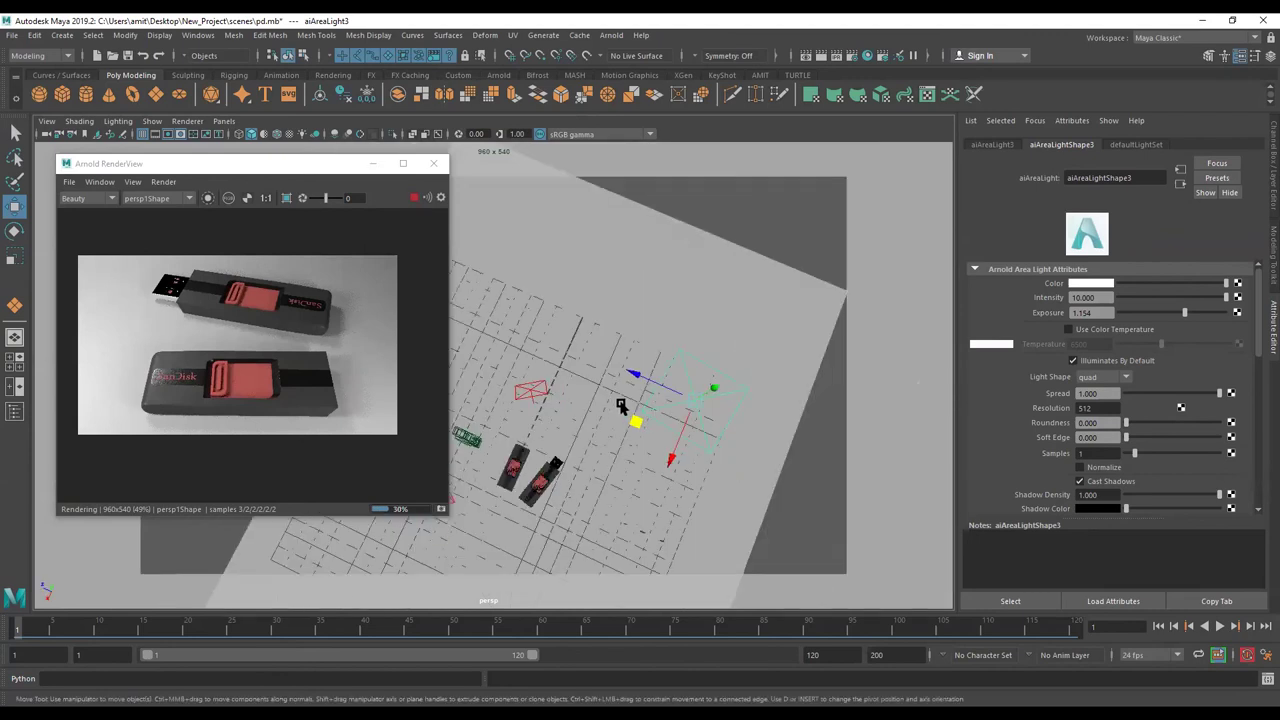
- Lower aiAreaLight3 toward the drives and tilt it, with the preview render restarted
left_click(412, 199)
left_click_drag(636, 231, 632, 281)
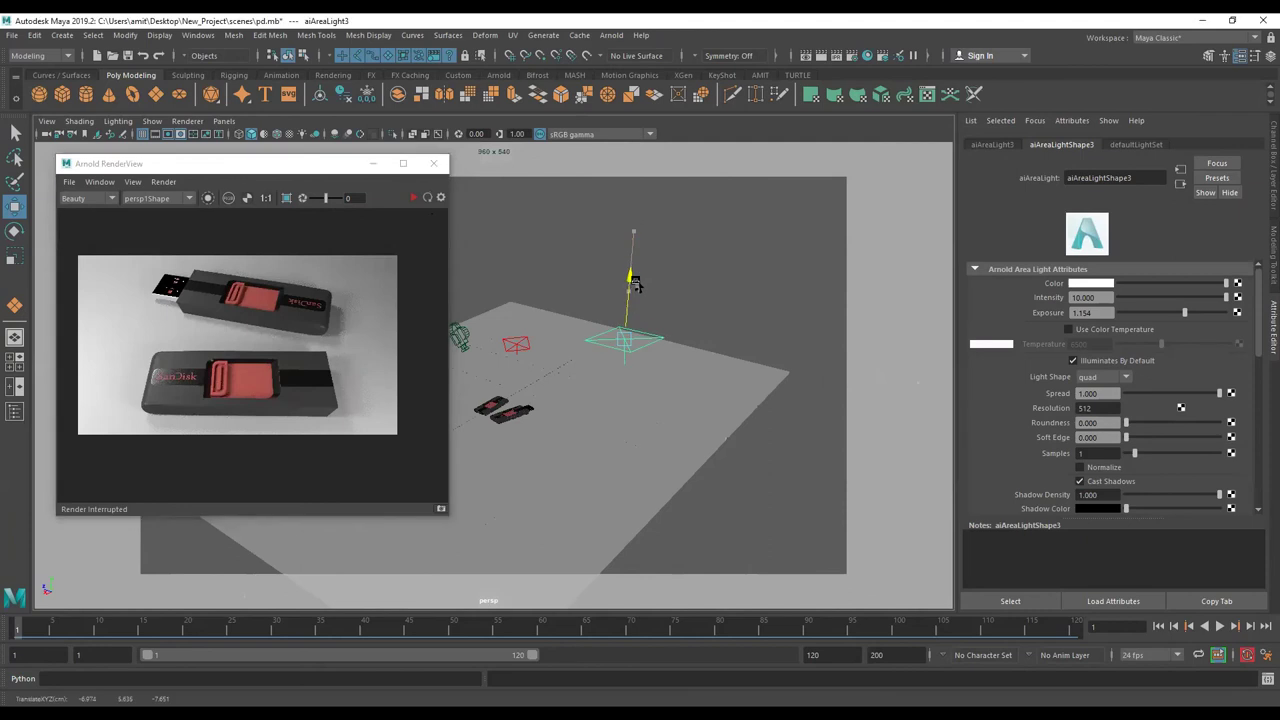
key("e")
left_click_drag(641, 291, 660, 312)
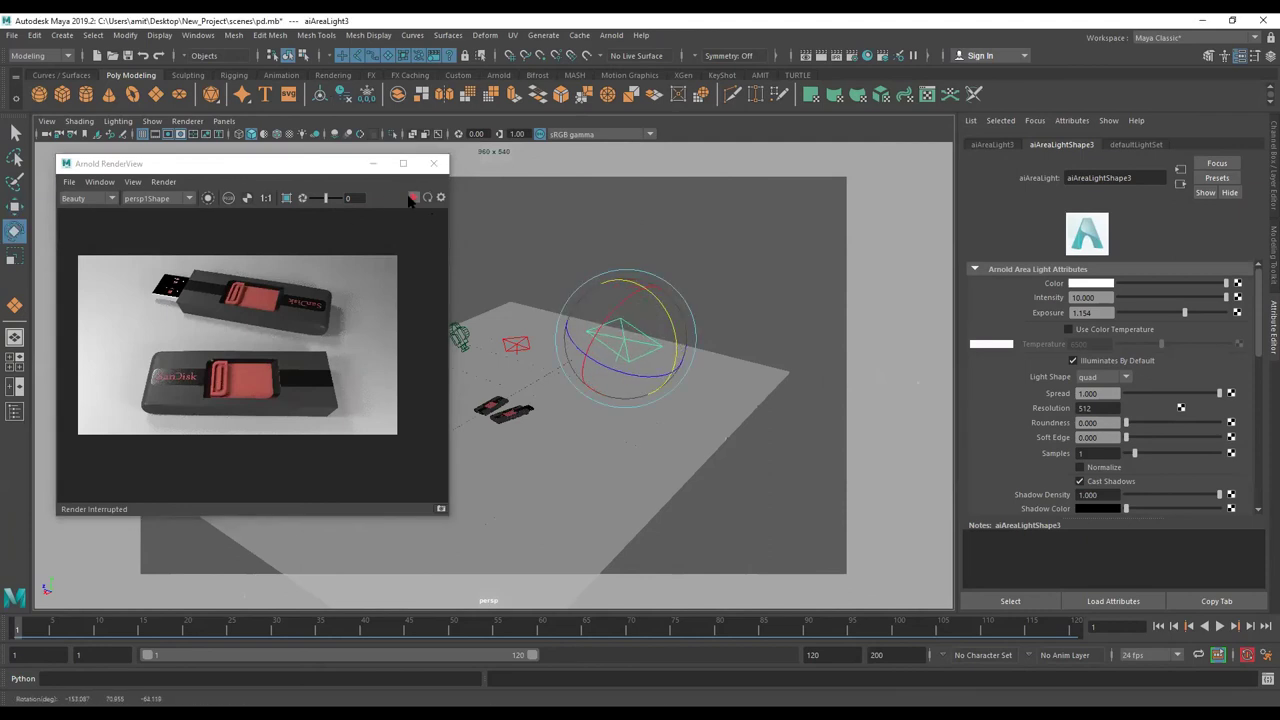
left_click(412, 198)
mouse_move(675, 330)
left_mouse_down()
mouse_move(634, 354)
mouse_move(549, 330)
mouse_move(566, 352)
mouse_move(569, 403)
left_mouse_up()
- Shift and re-aim aiAreaLight3, then set its exposure to -0.513
key("w")
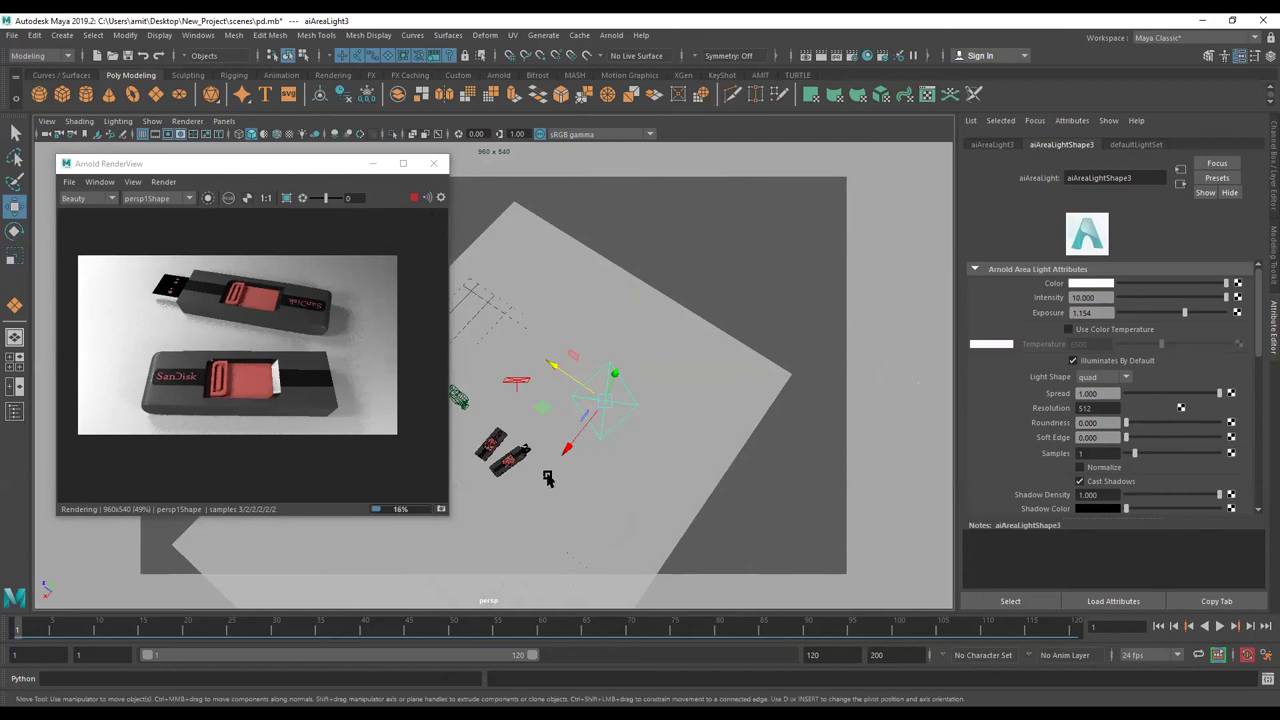
middle_click_drag(547, 479, 522, 522)
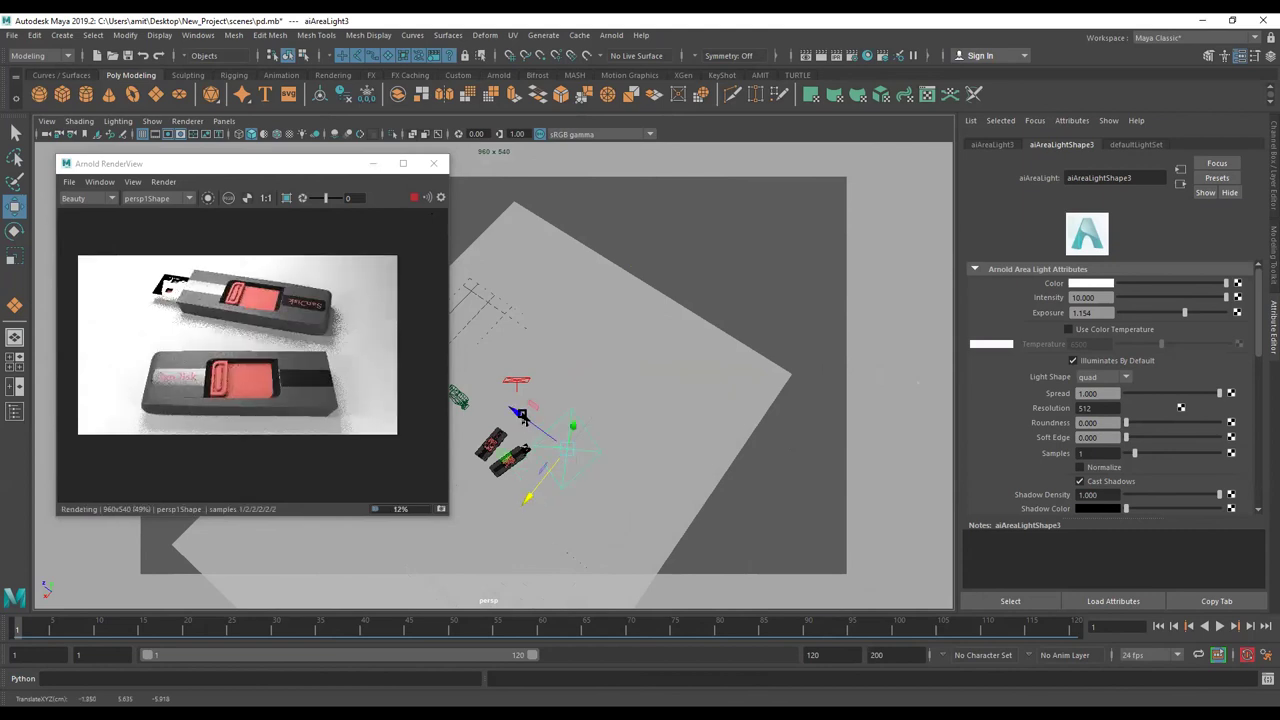
mouse_move(519, 416)
left_mouse_down()
mouse_move(556, 443)
mouse_move(574, 480)
left_mouse_up()
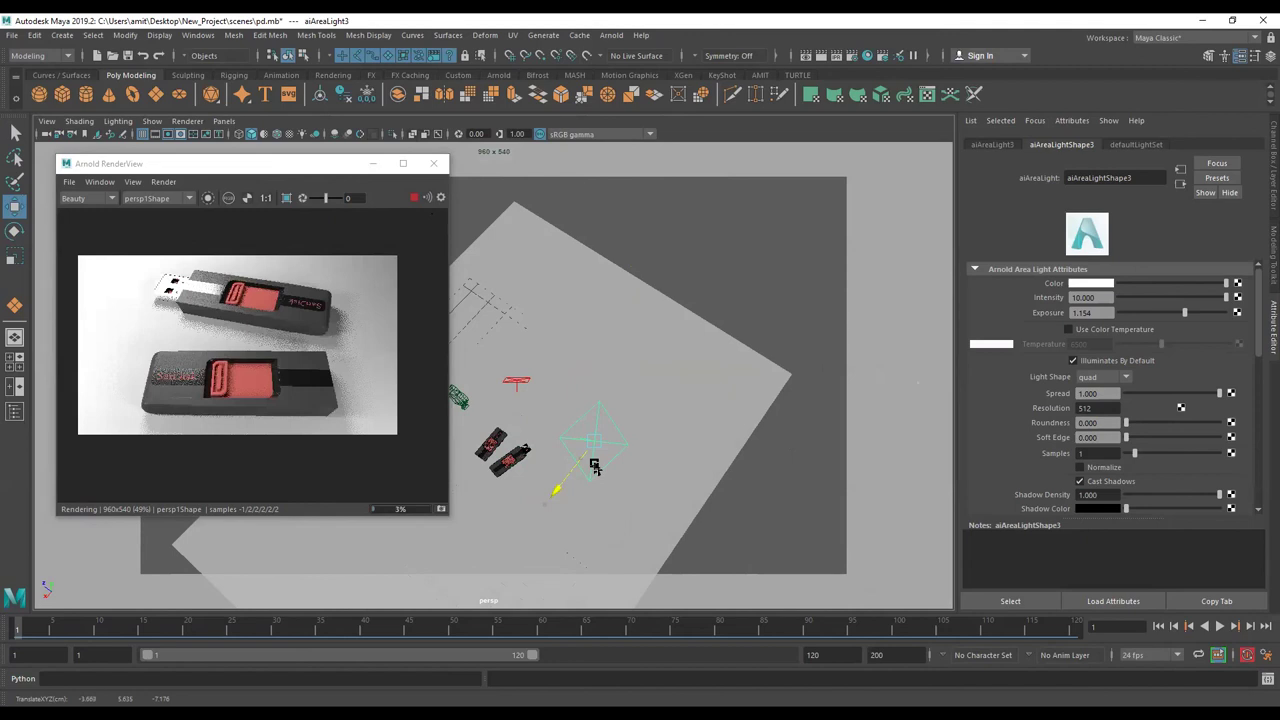
left_click_drag(595, 467, 590, 470)
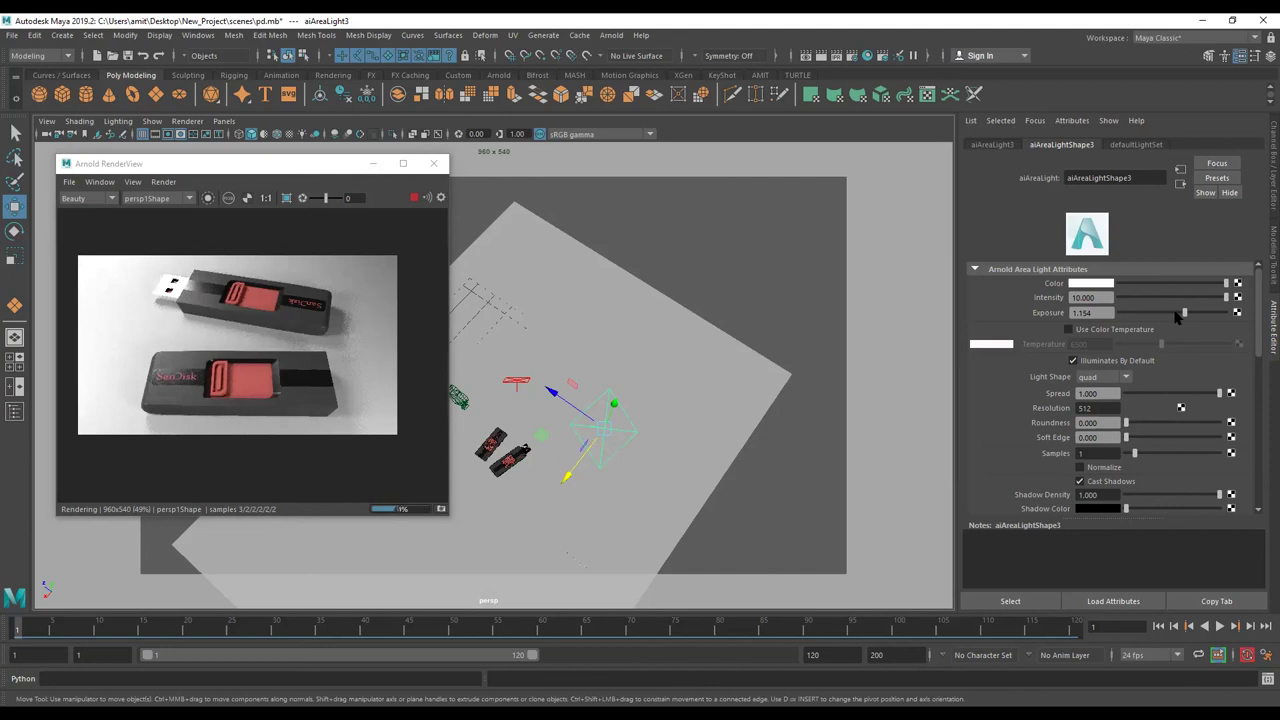
left_click_drag(1180, 315, 1167, 317)
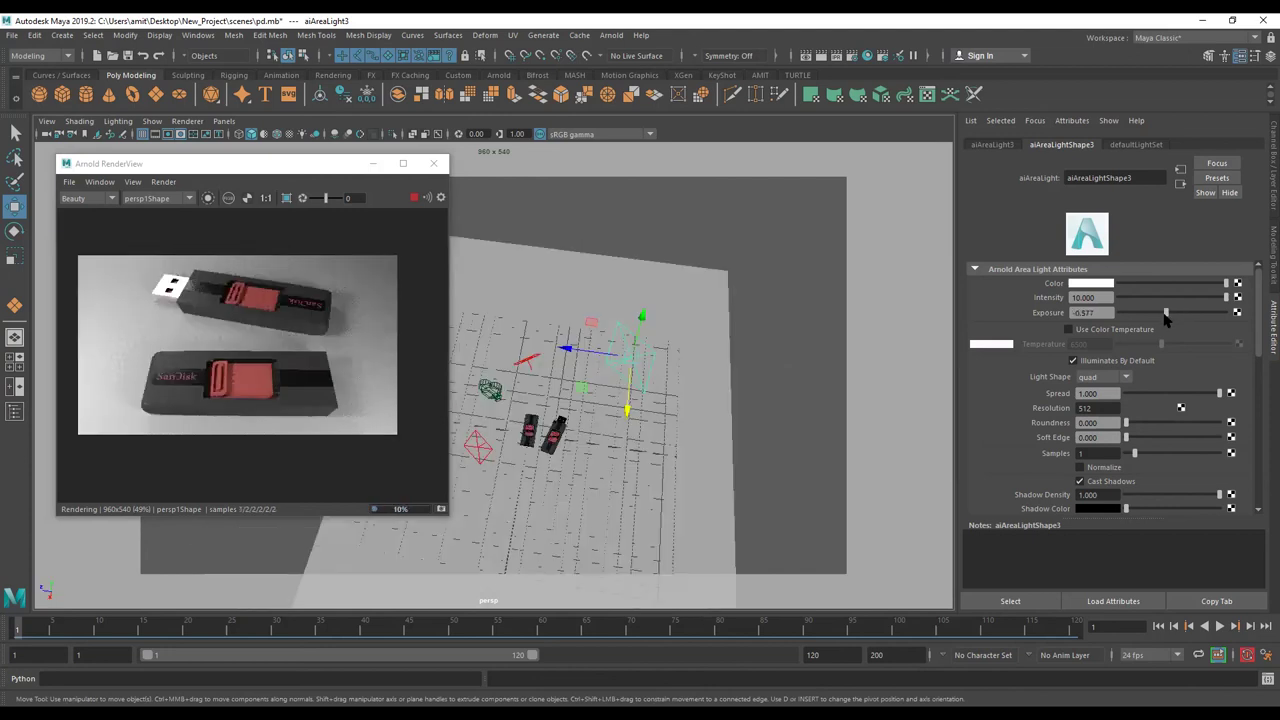
left_click_drag(1167, 317, 1169, 317)
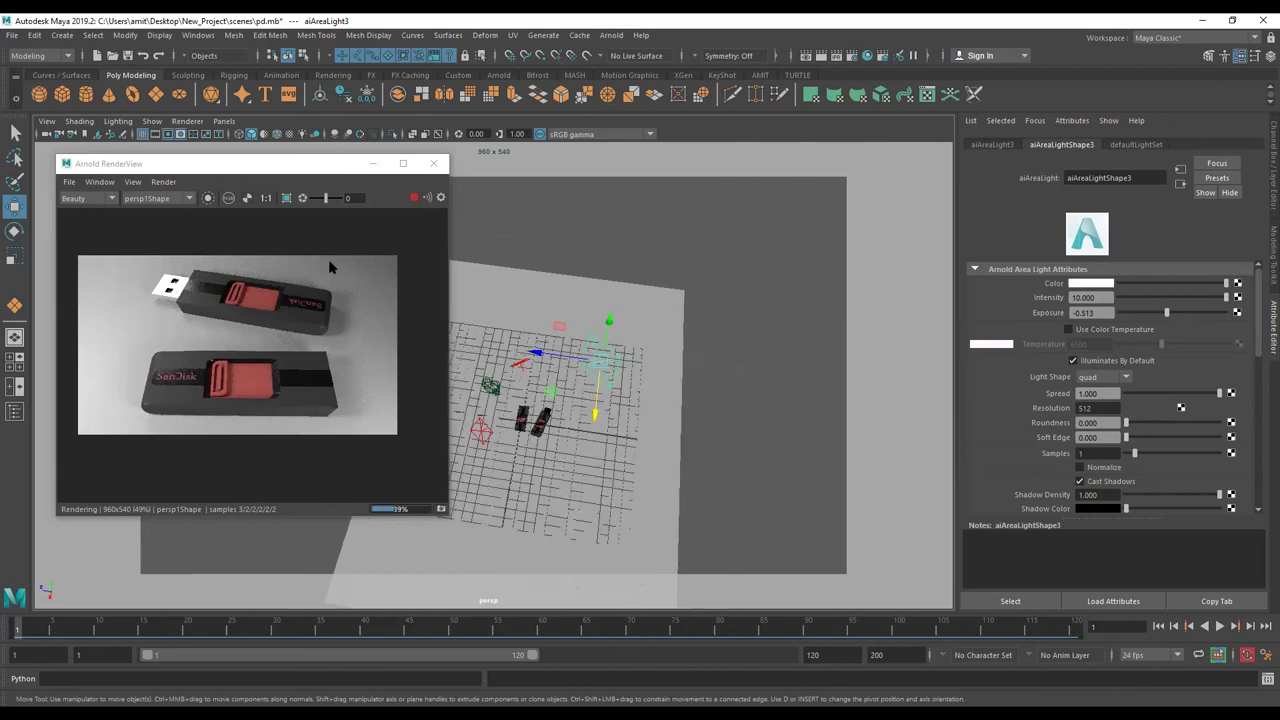
- Rotate aiAreaLight4 and move it upward beside the USB drives
left_click(520, 370)
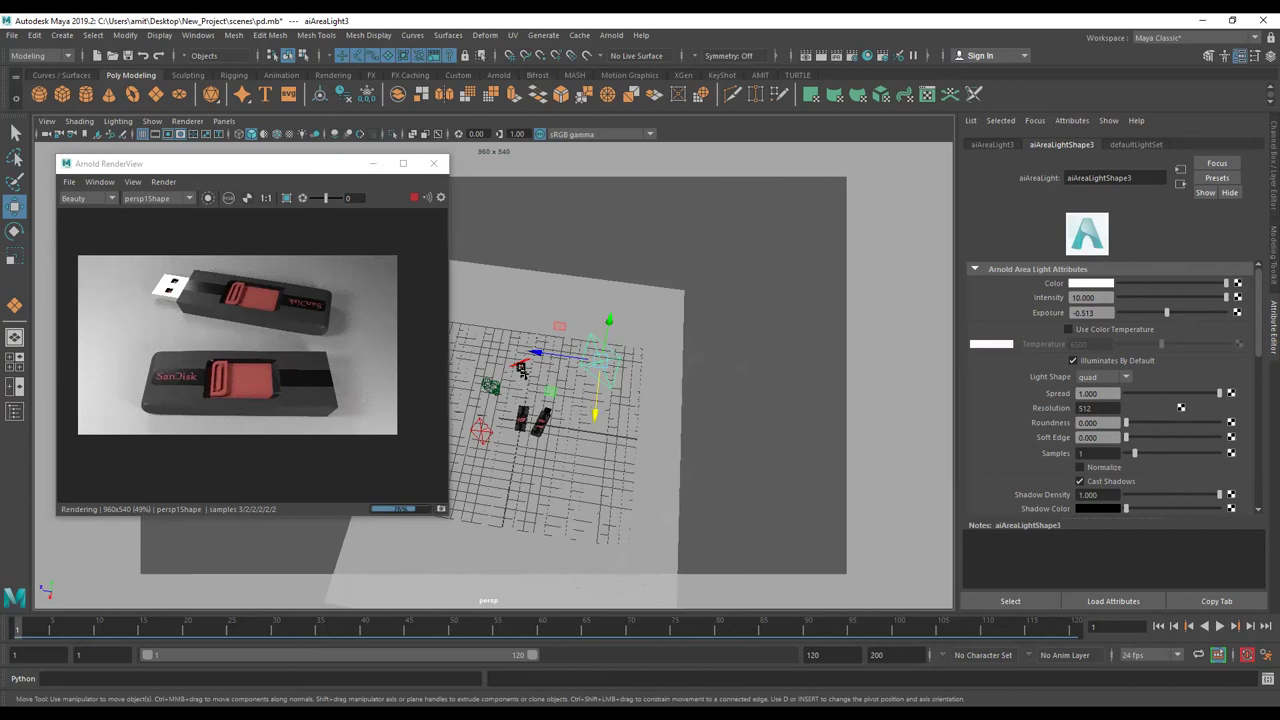
left_click(417, 200)
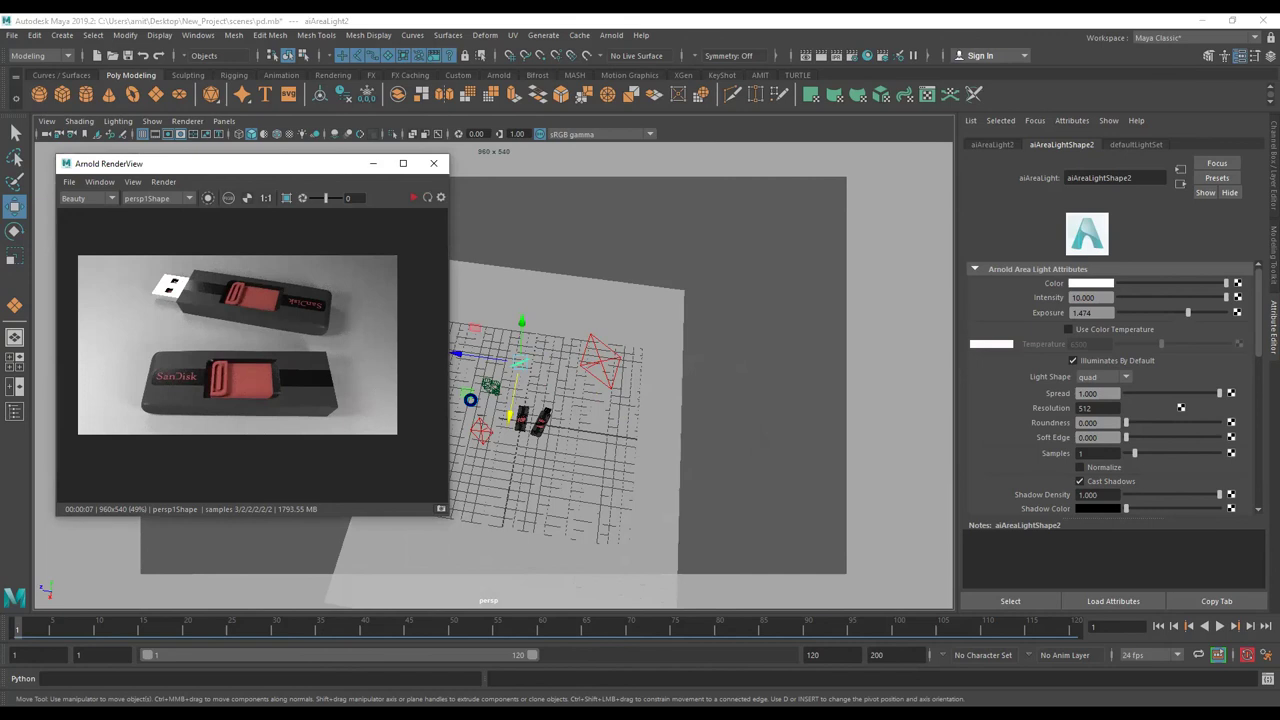
left_click(541, 533)
key("e")
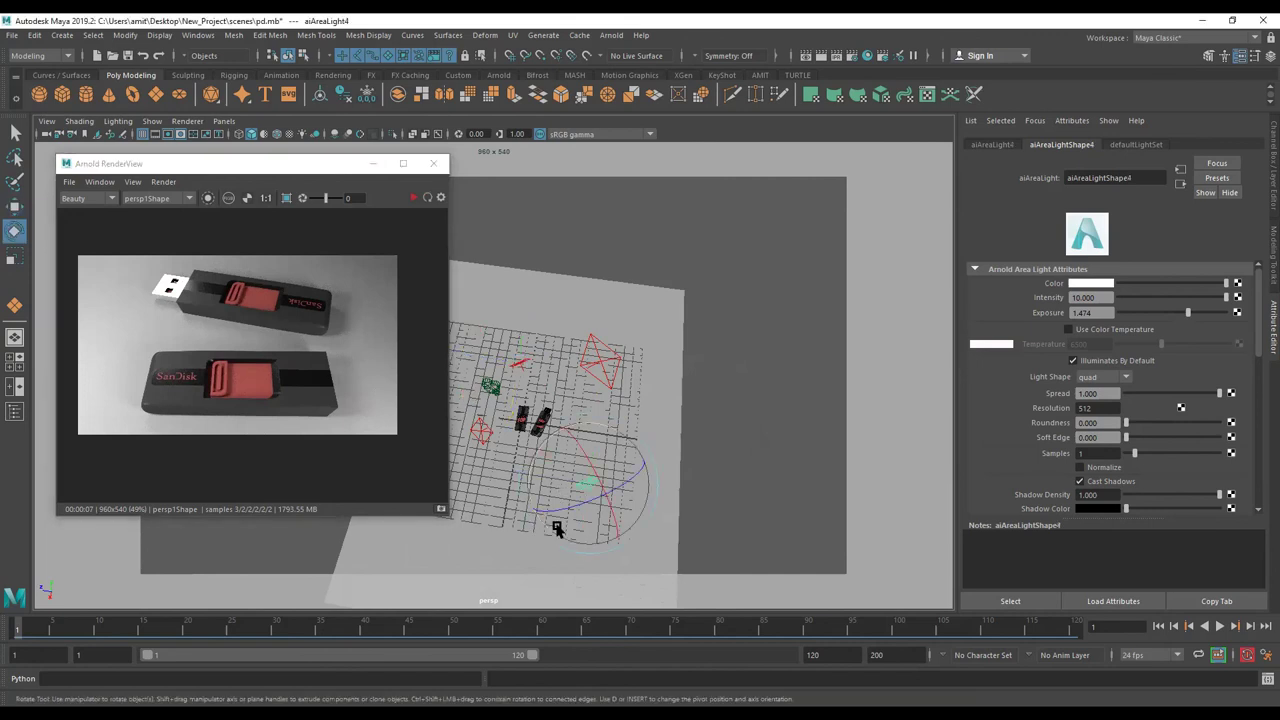
mouse_move(612, 466)
left_mouse_down()
mouse_move(560, 441)
mouse_move(566, 456)
left_mouse_up()
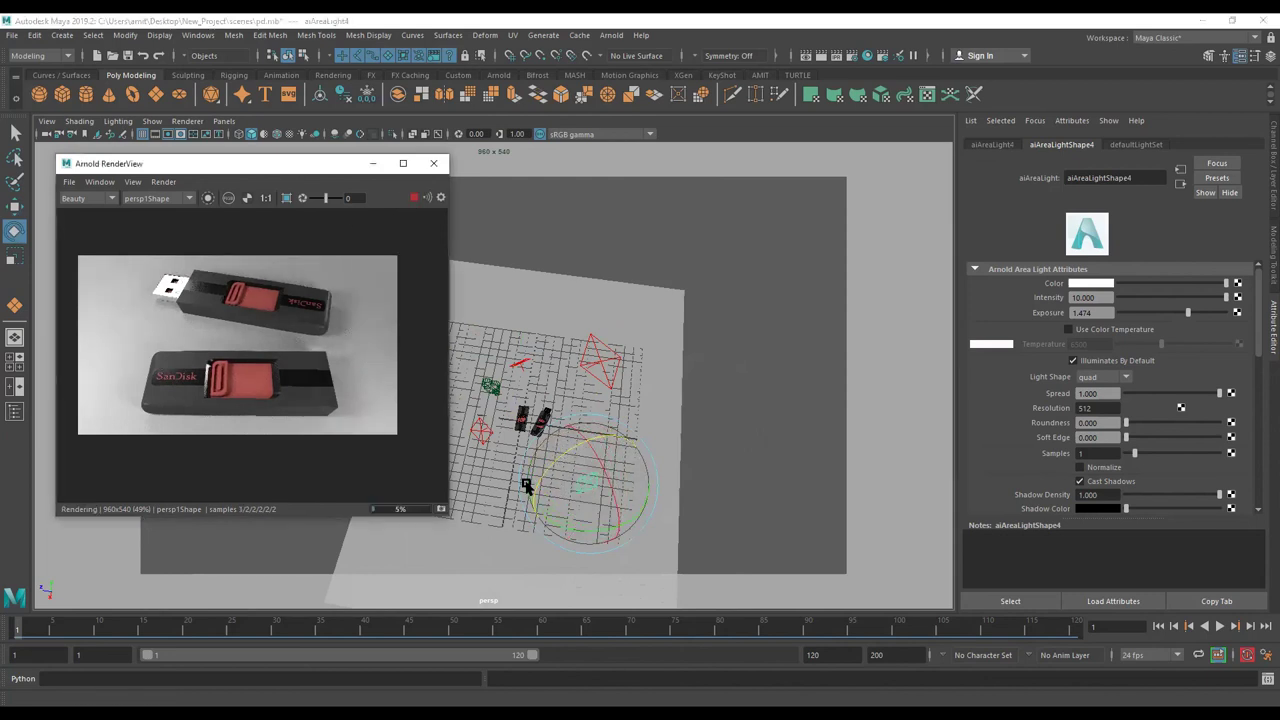
key("w")
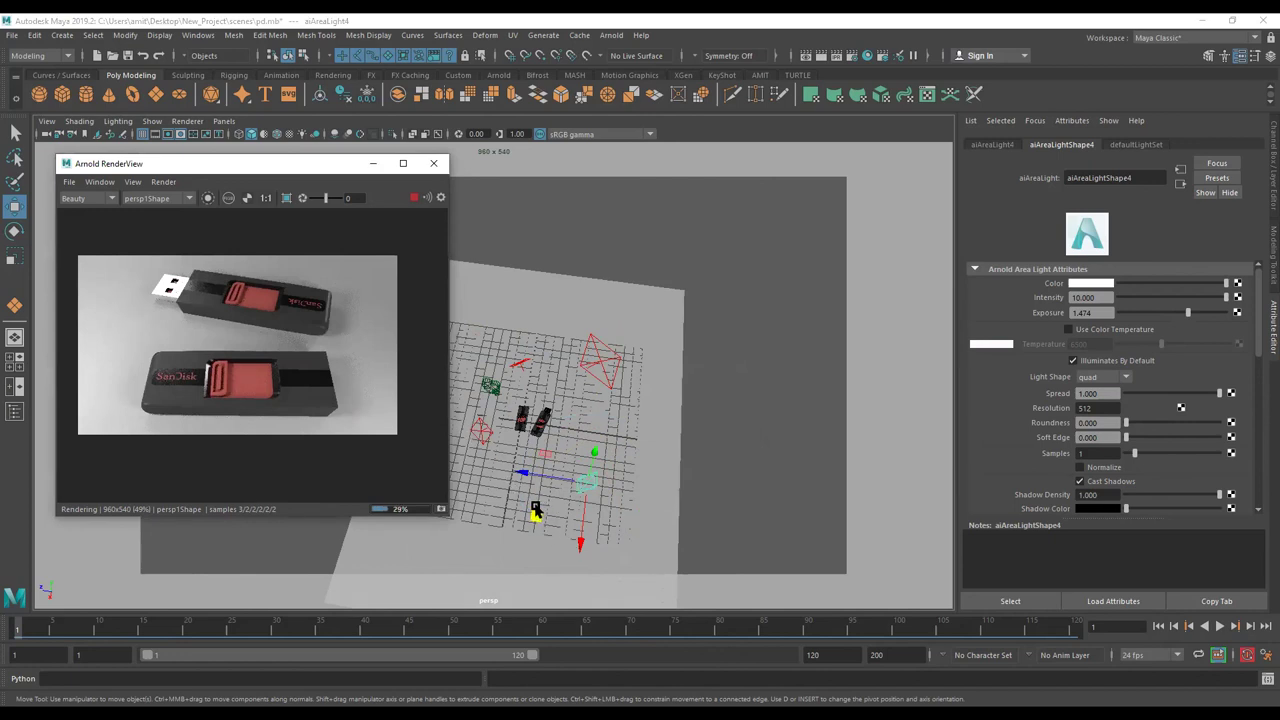
middle_click_drag(536, 512, 506, 487)
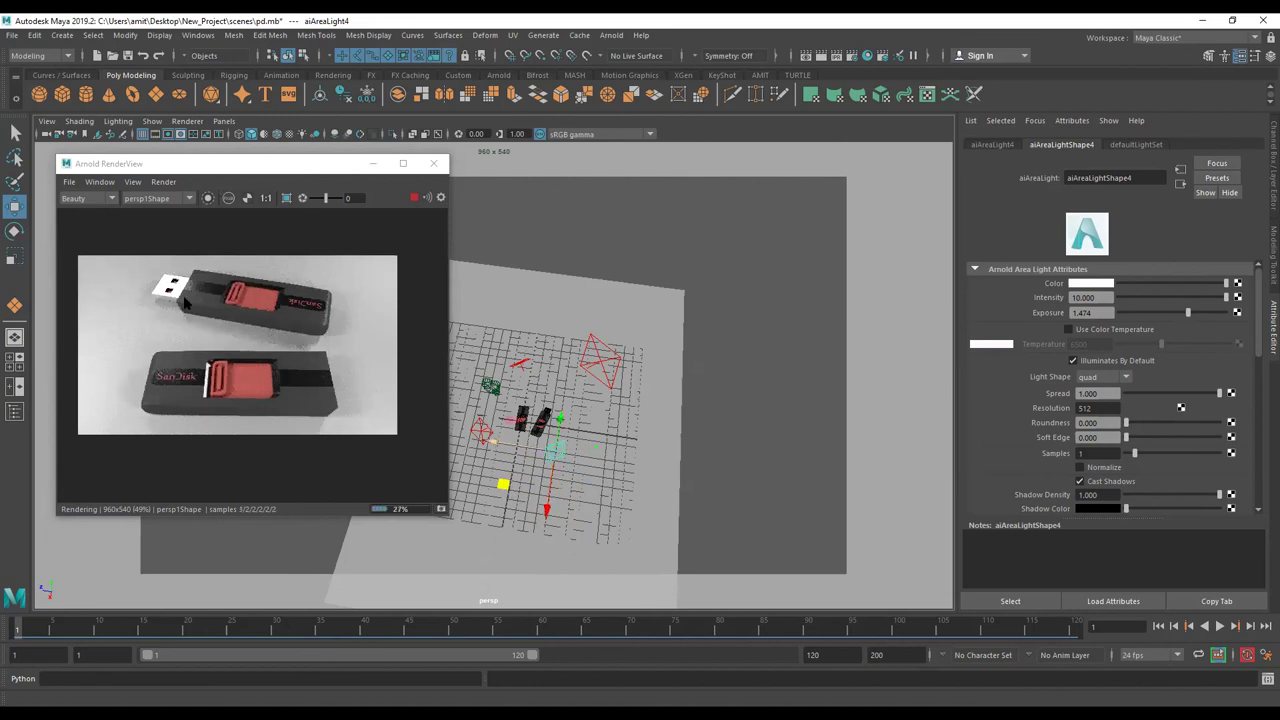
scroll(200, 305, "up", 2)
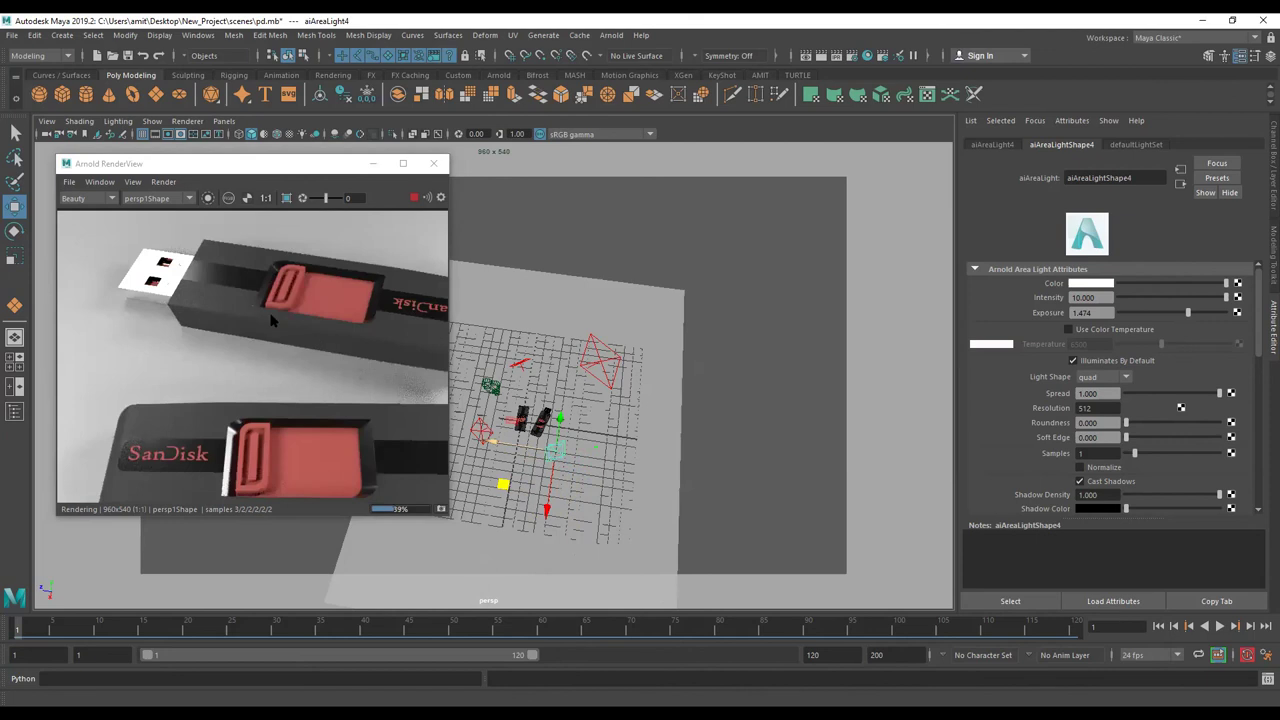
- Maximize the Arnold RenderView, zoom the render to 141% and centre both drives
middle_click_drag(268, 287, 320, 275)
left_click(404, 164)
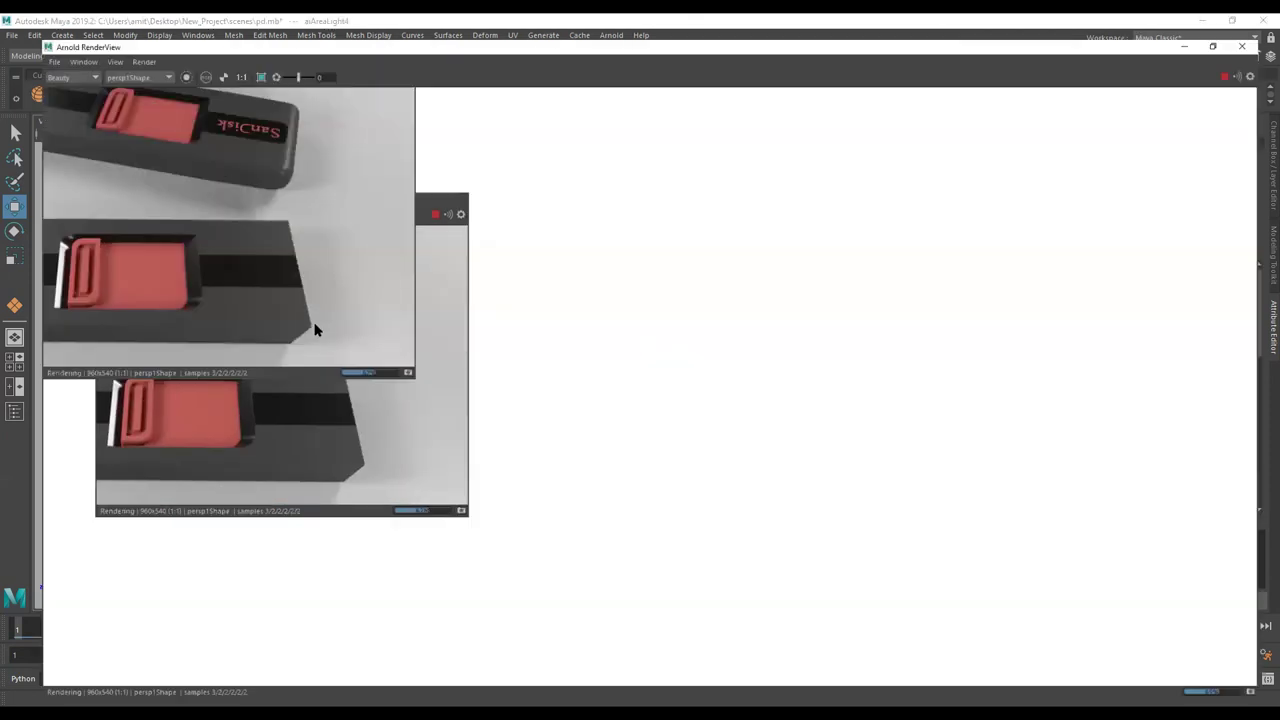
scroll(517, 433, "up", 1)
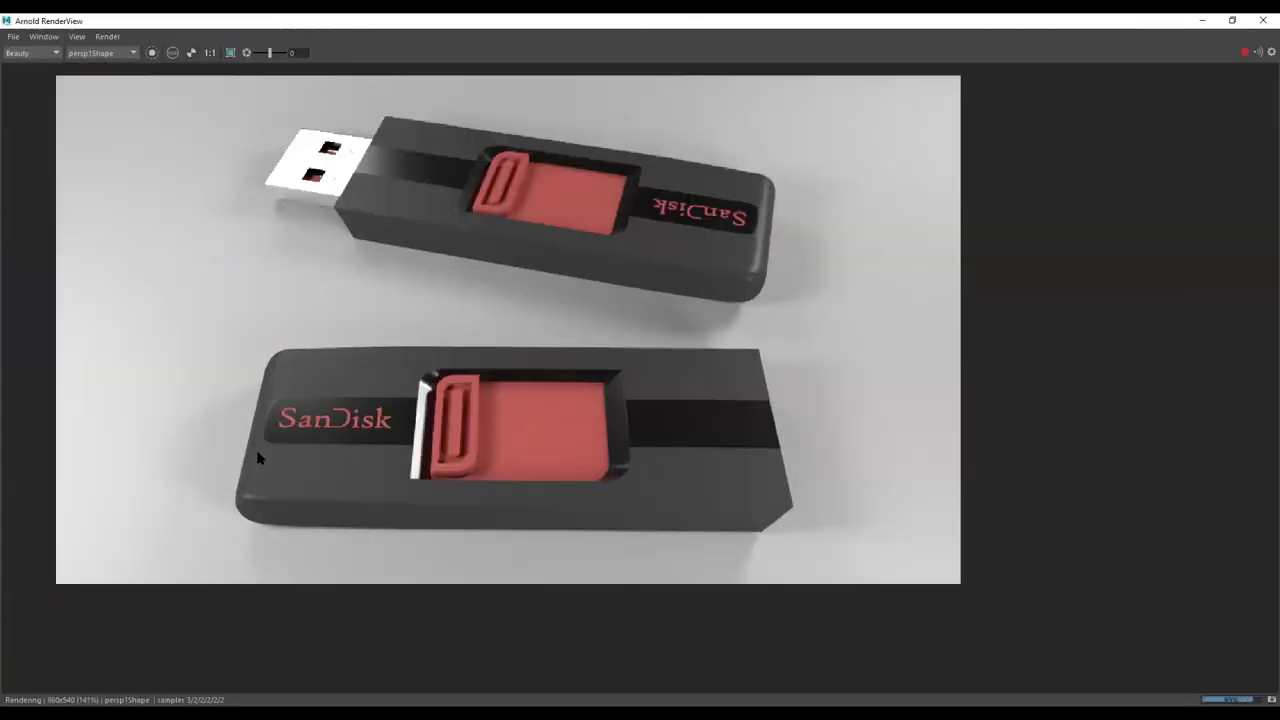
middle_click_drag(714, 201, 762, 213)
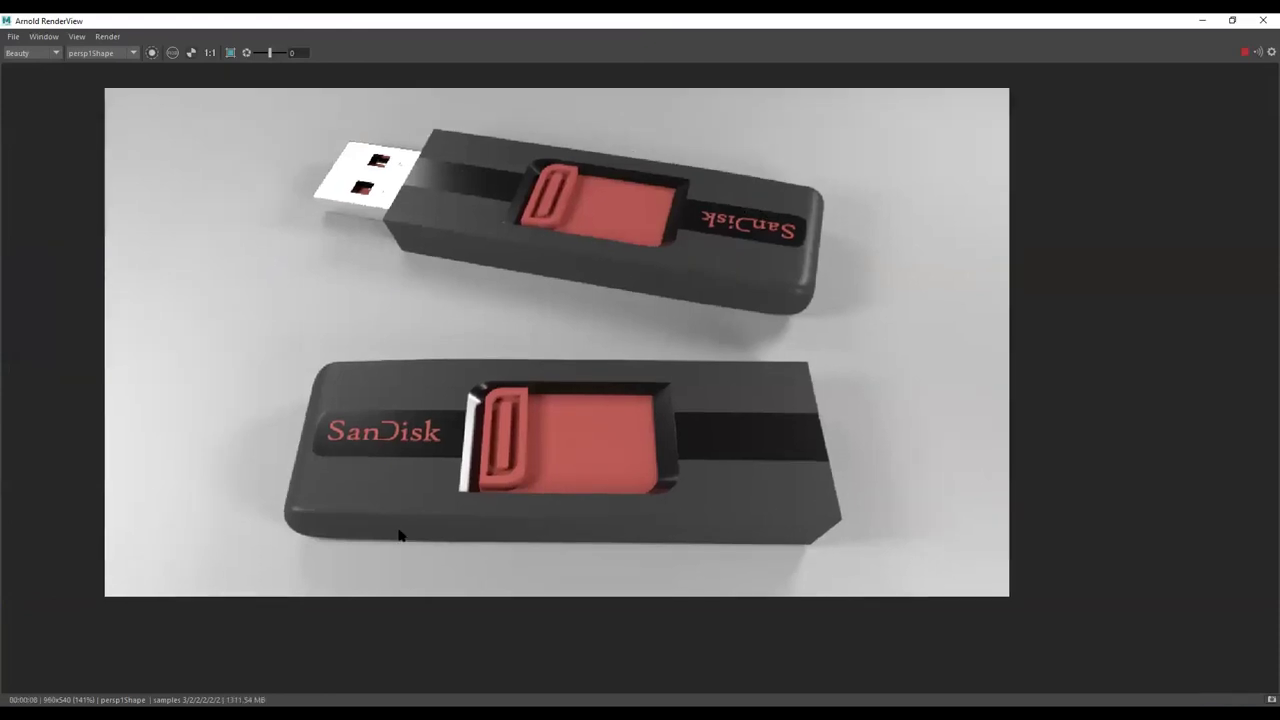